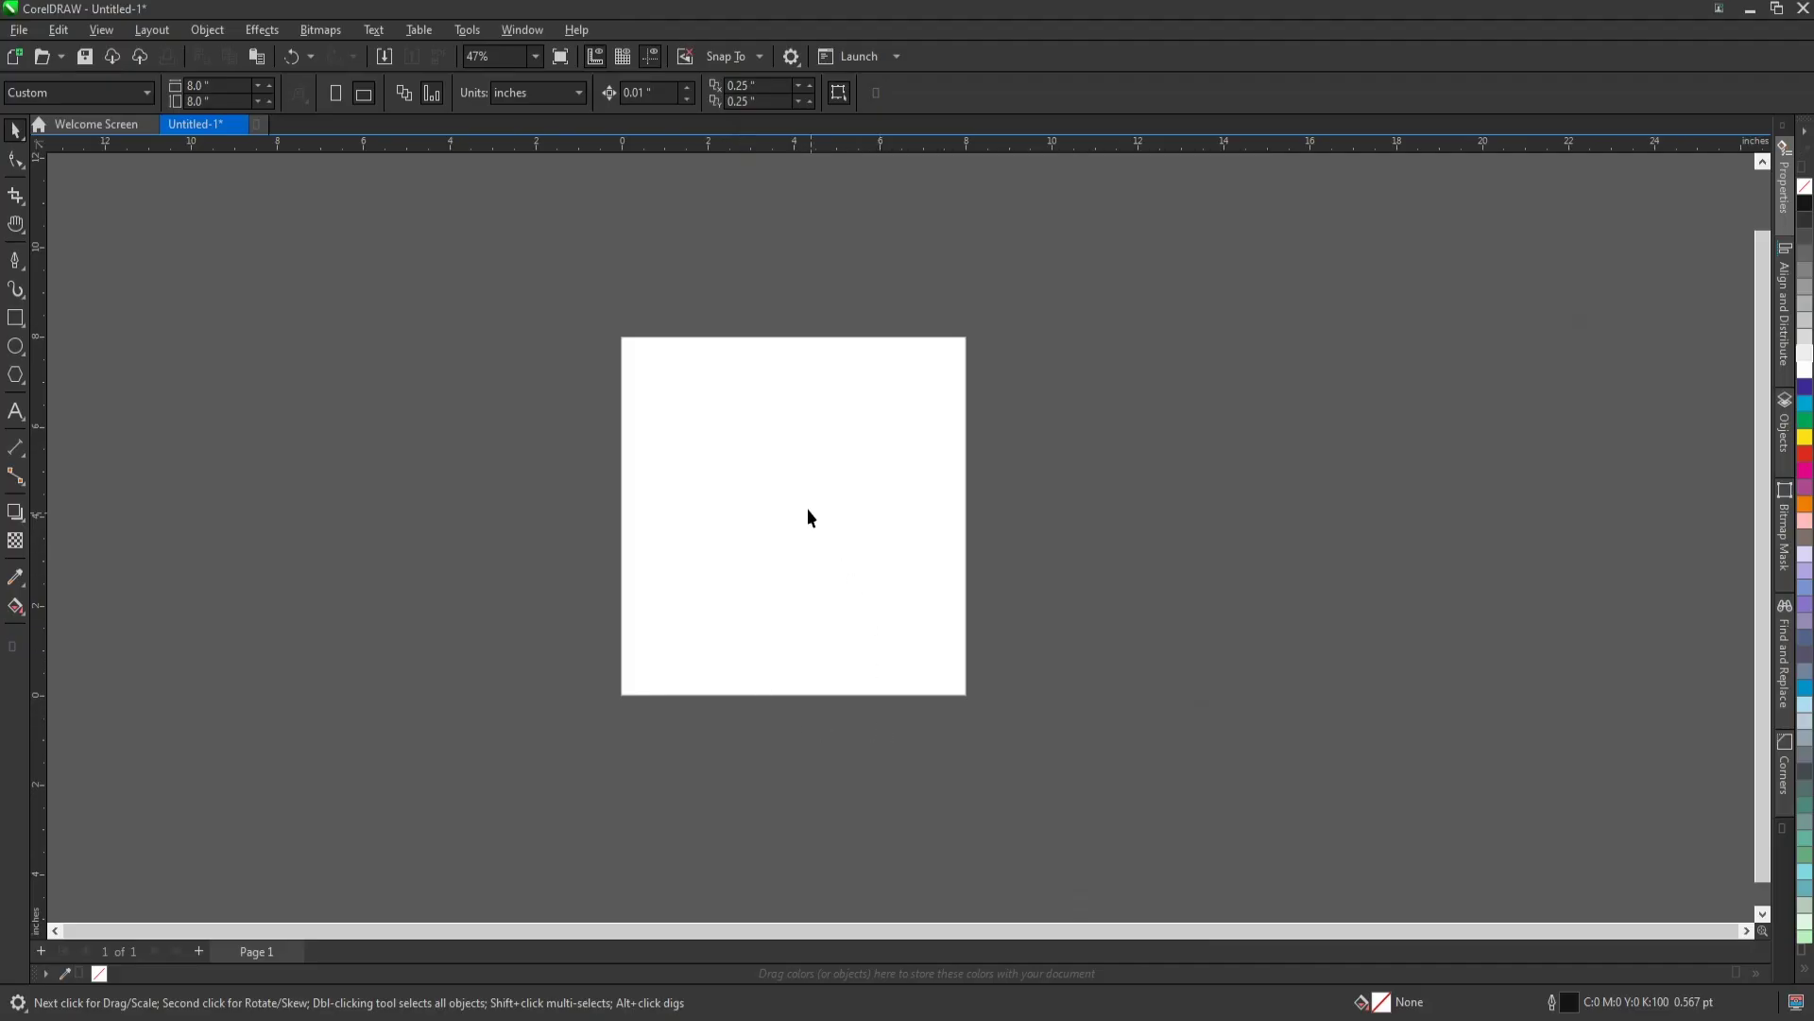
# Draw a 1.86-inch circle near the page centre.
pyautogui.scroll(1, 858, 442)
pyautogui.click(15, 346)
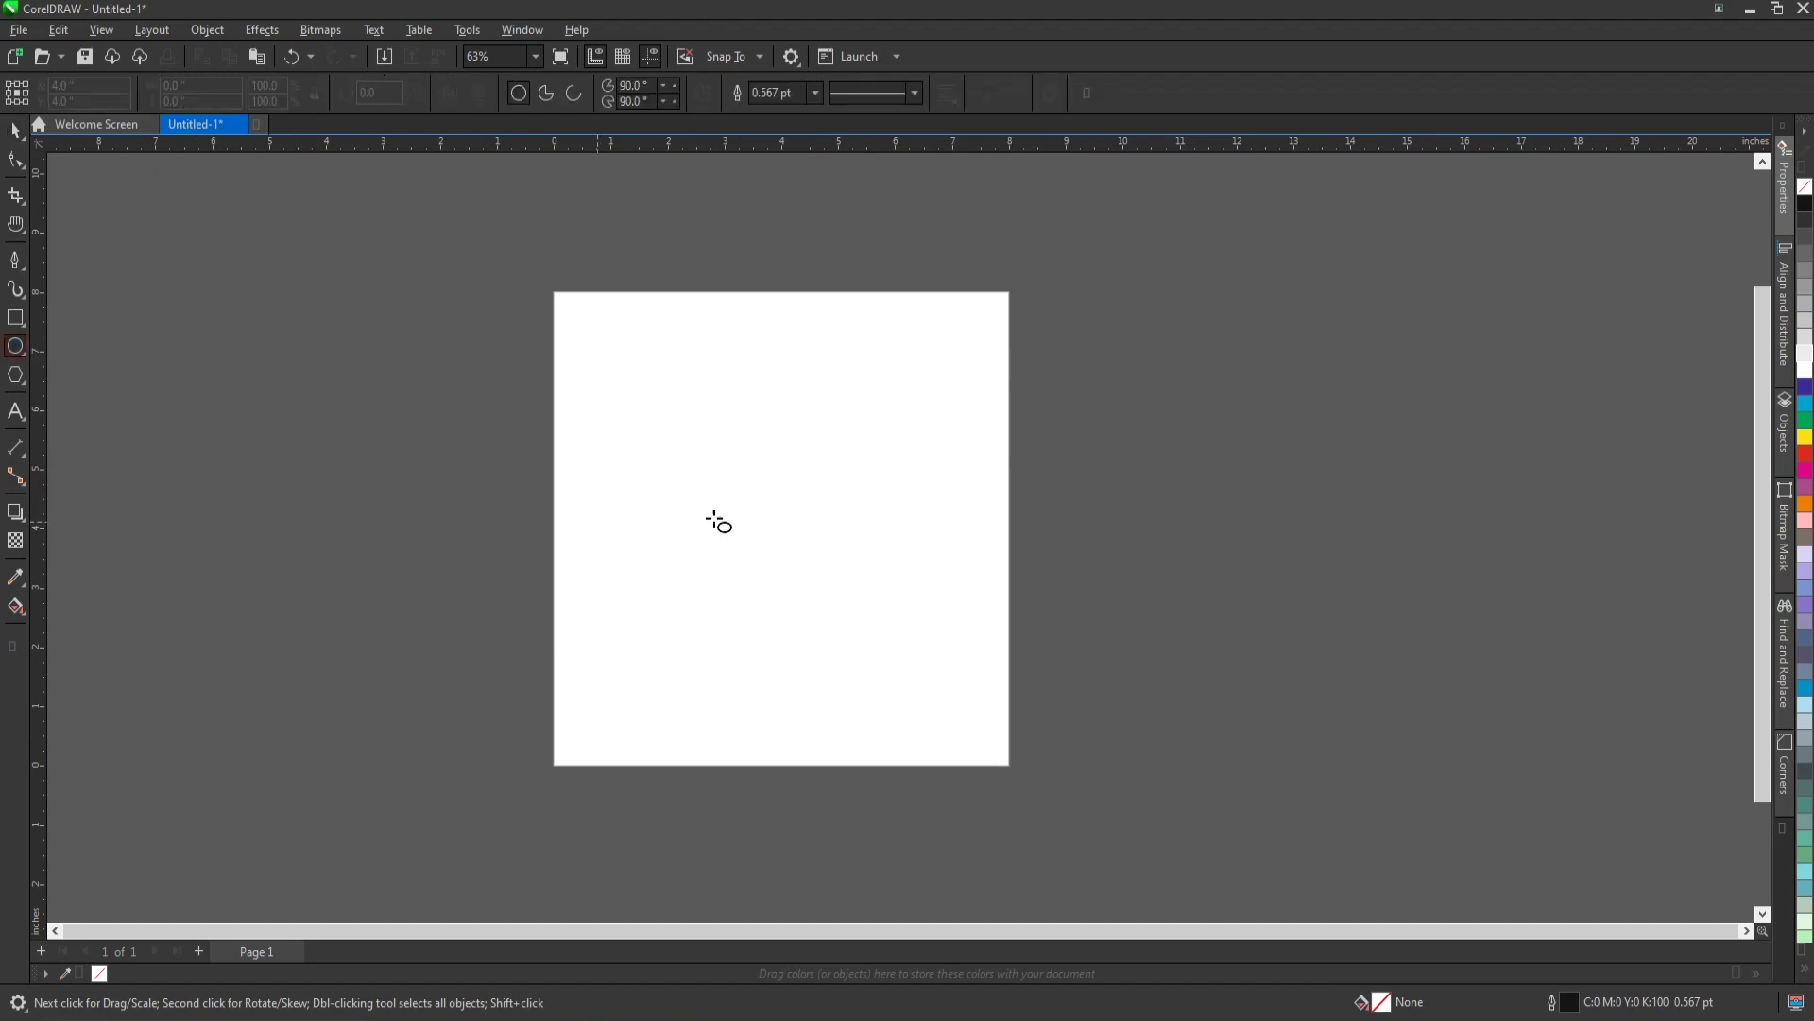
pyautogui.moveTo(706, 462)
pyautogui.mouseDown()
pyautogui.moveTo(791, 578)
pyautogui.moveTo(784, 538)
pyautogui.mouseUp()
pyautogui.press('space')
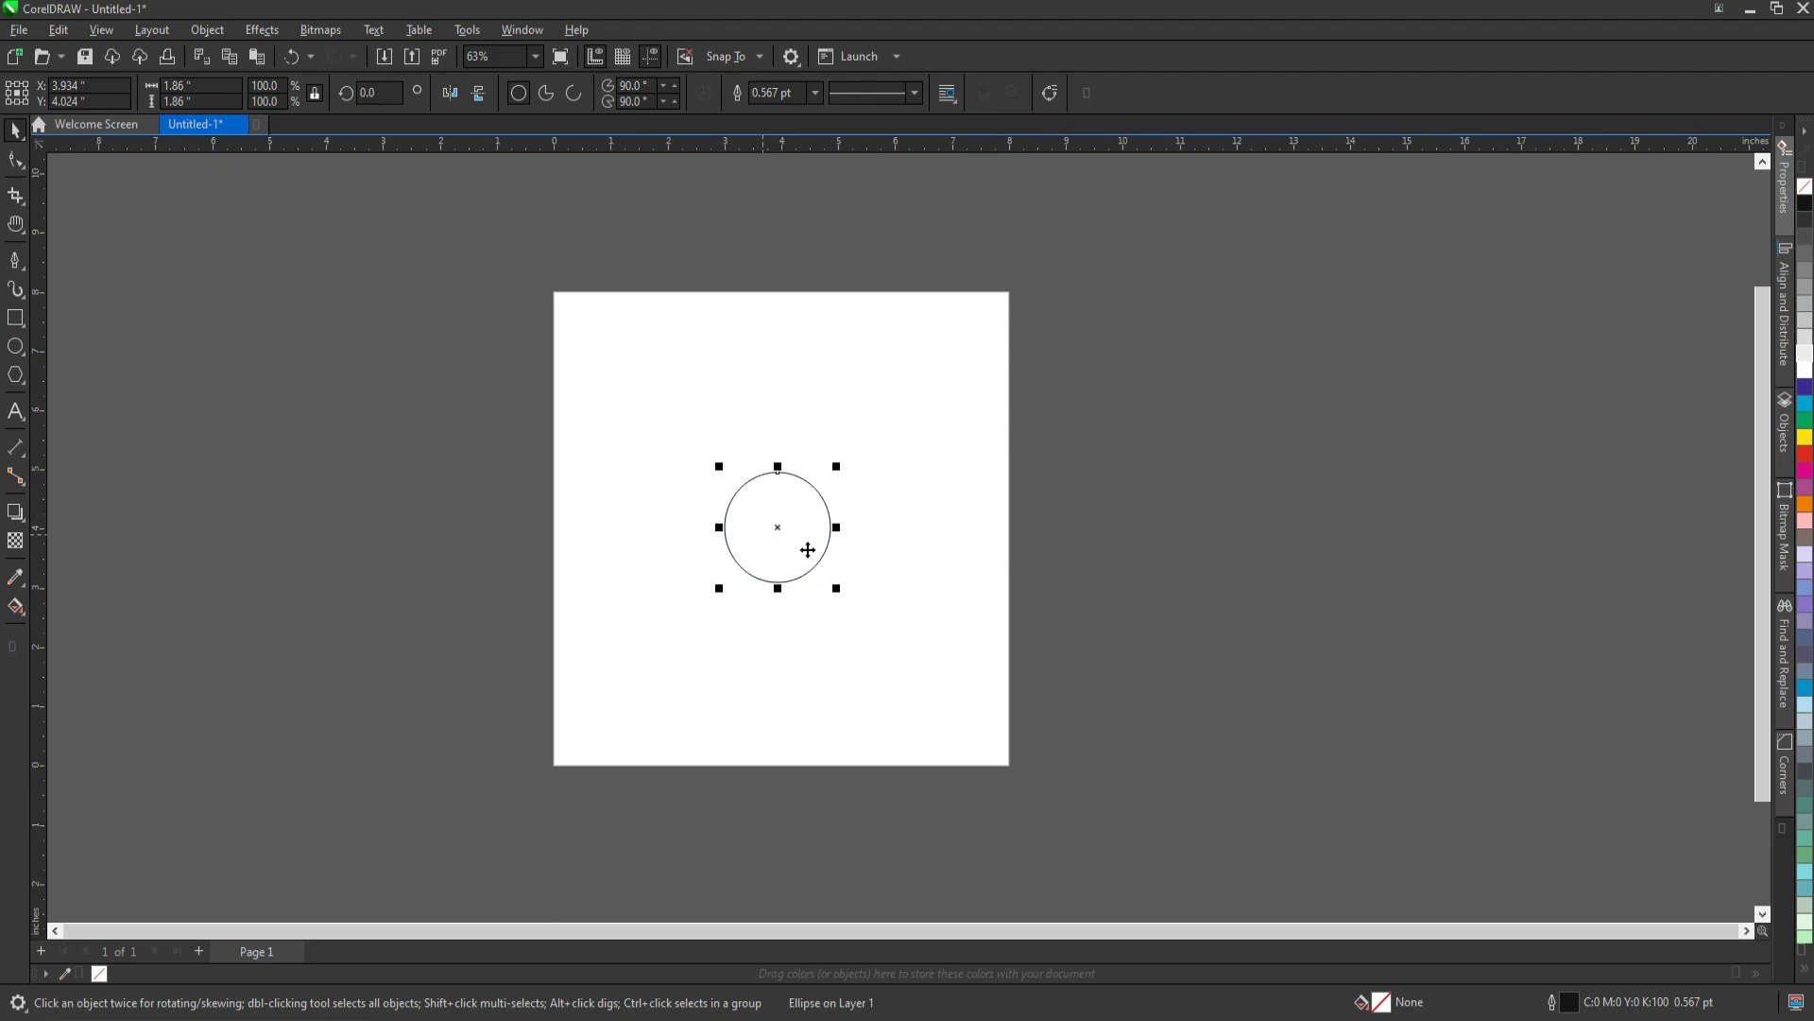
# Add a concentric 89.3% copy inside the circle and select both circles together.
pyautogui.scroll(2, 803, 538)
pyautogui.scroll(1, 798, 519)
pyautogui.moveTo(863, 430); pyautogui.dragTo(850, 430)
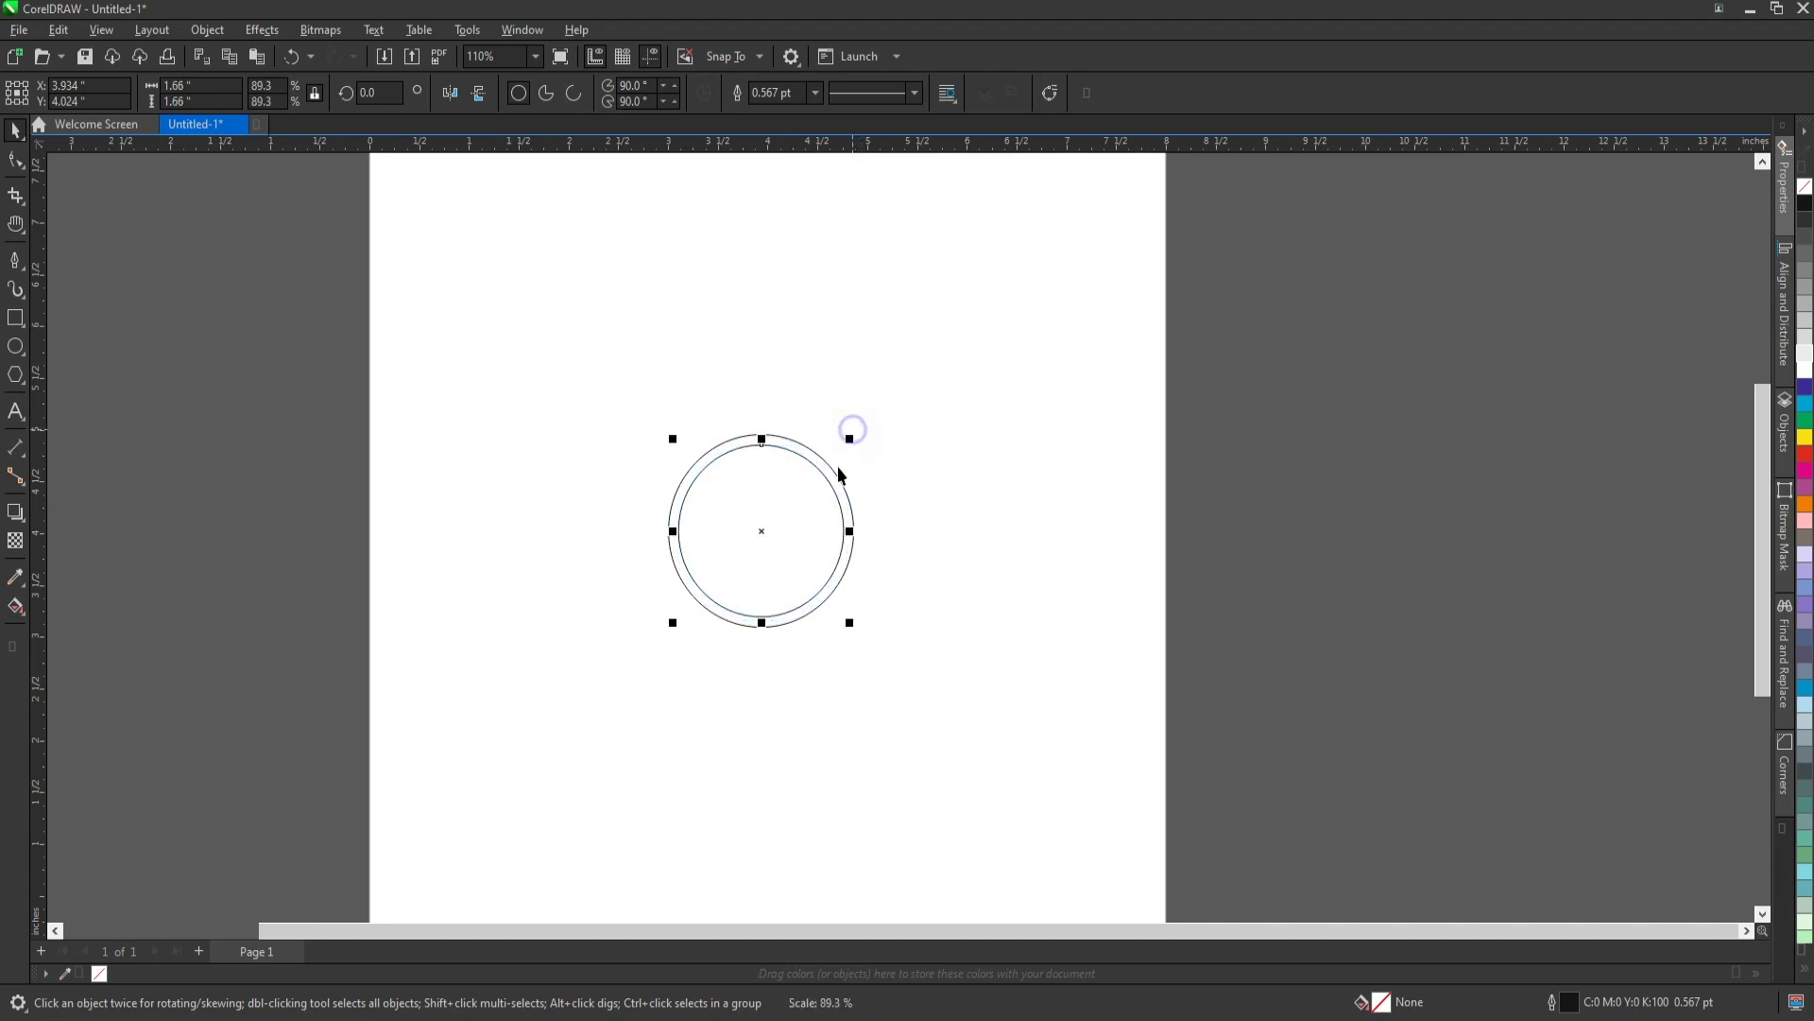
pyautogui.scroll(3, 837, 467)
pyautogui.moveTo(954, 321); pyautogui.dragTo(409, 859)
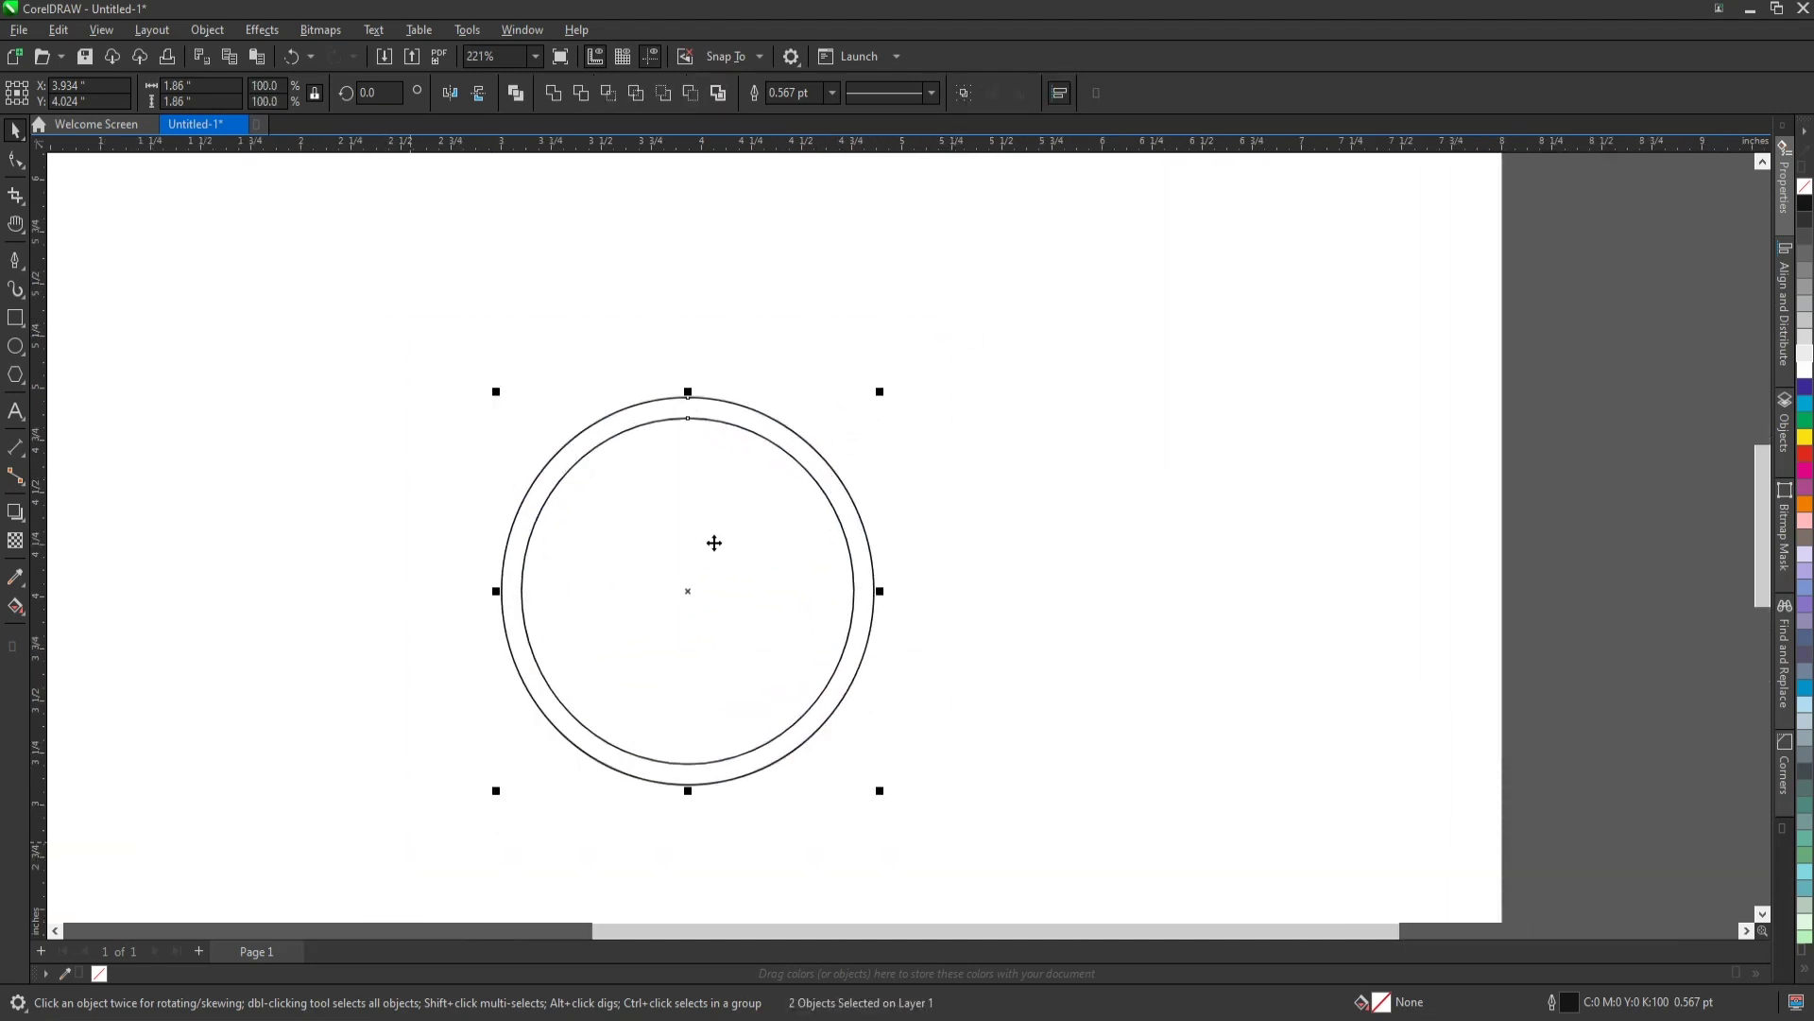
pyautogui.click(830, 514)
pyautogui.scroll(1, 849, 425)
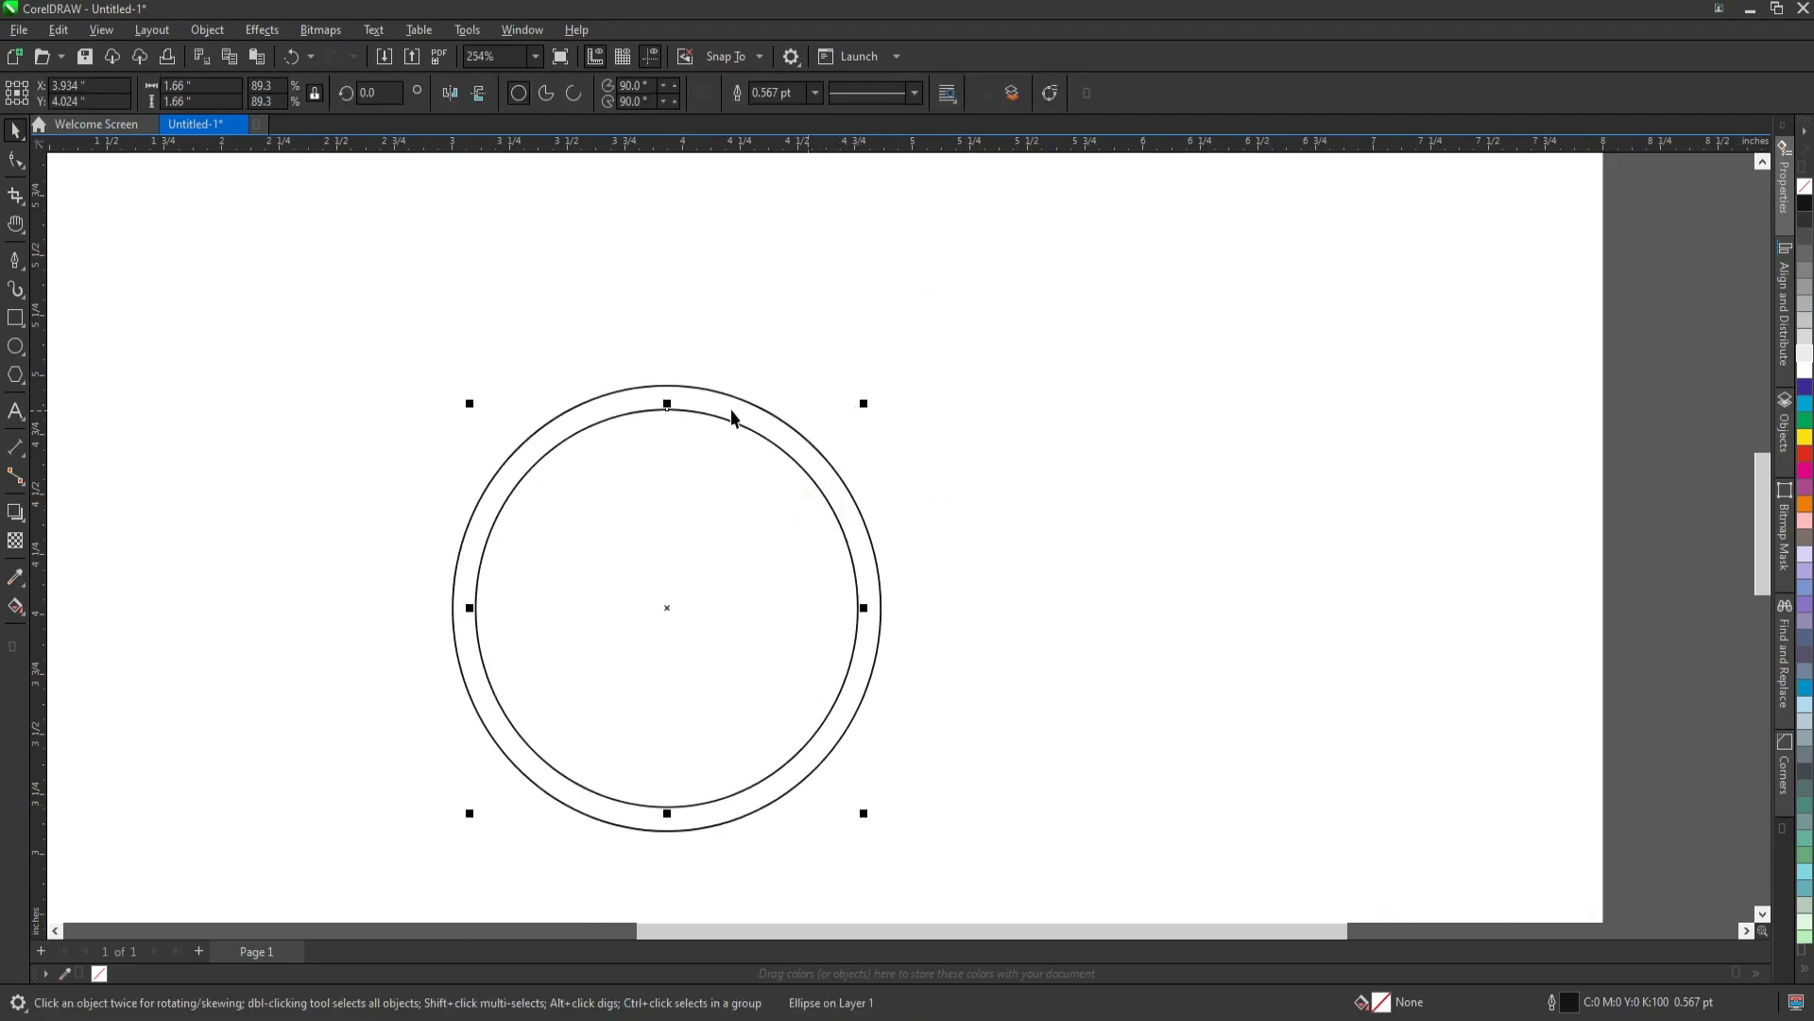
pyautogui.scroll(-3, 733, 411)
pyautogui.moveTo(942, 312); pyautogui.dragTo(569, 670)
pyautogui.scroll(2, 756, 406)
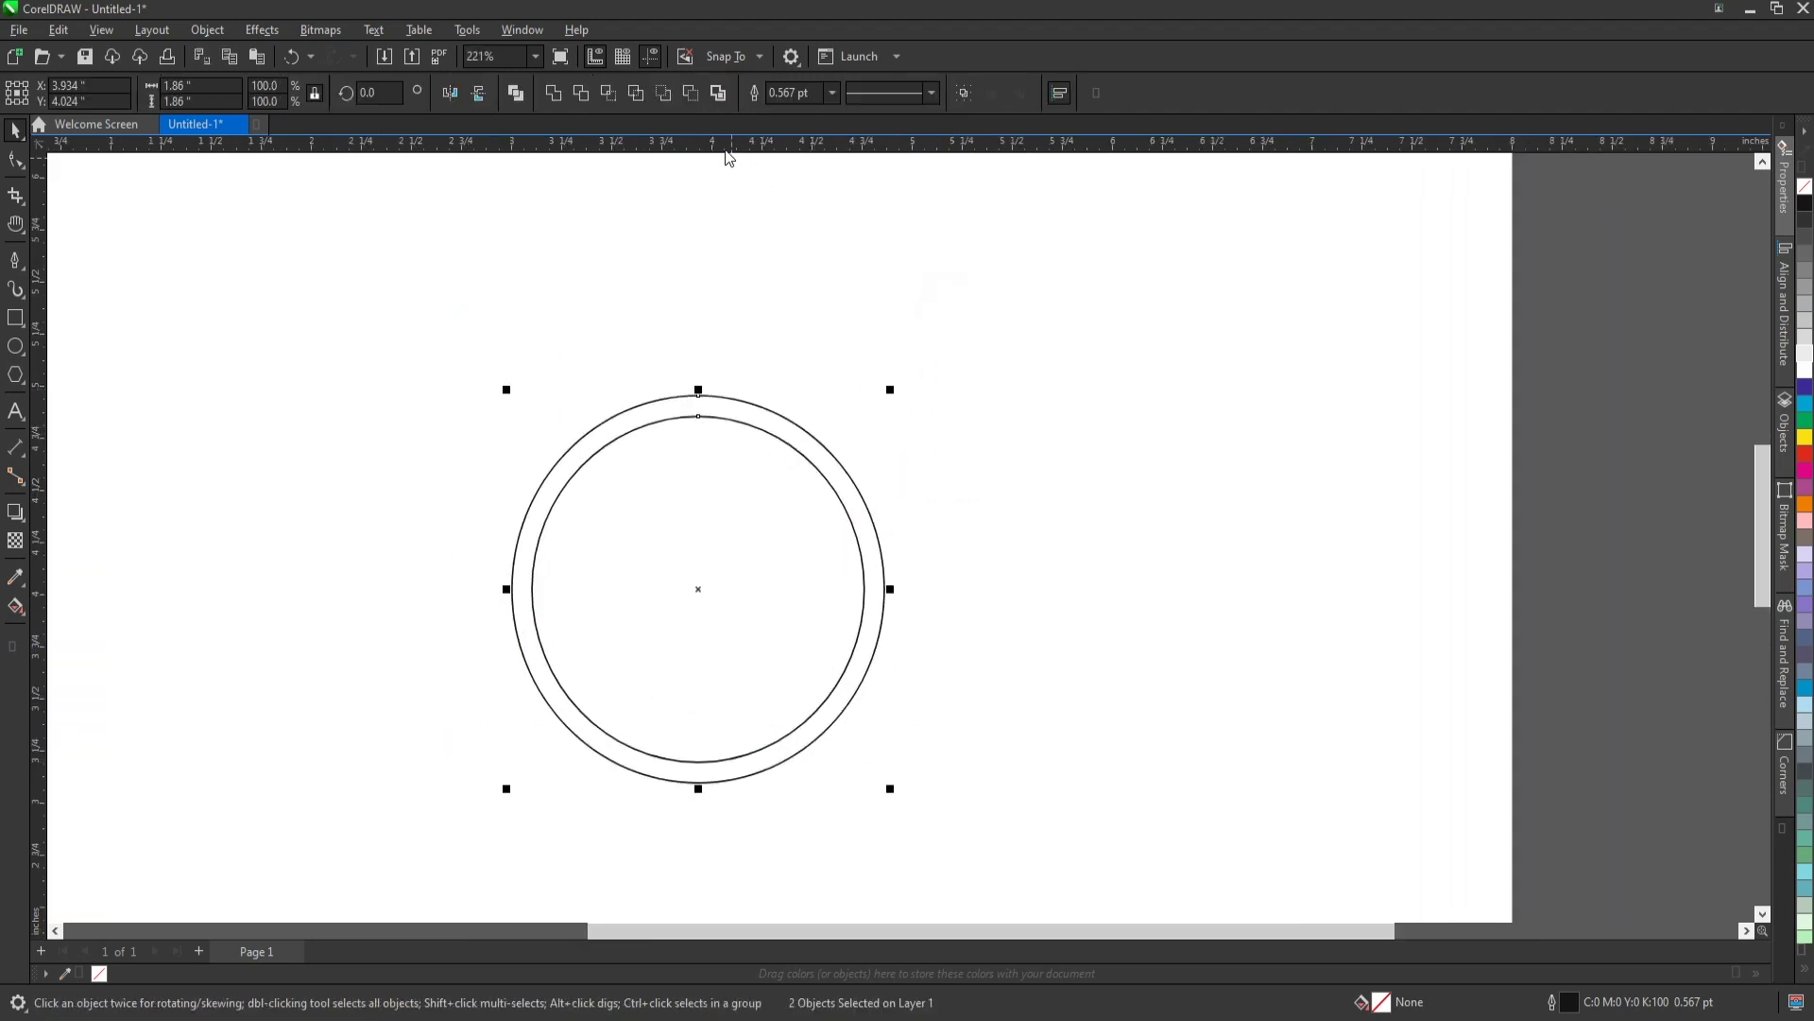
# Subtract the inner circle from the outer one with Back minus front, leaving a ring.
pyautogui.click(697, 99)
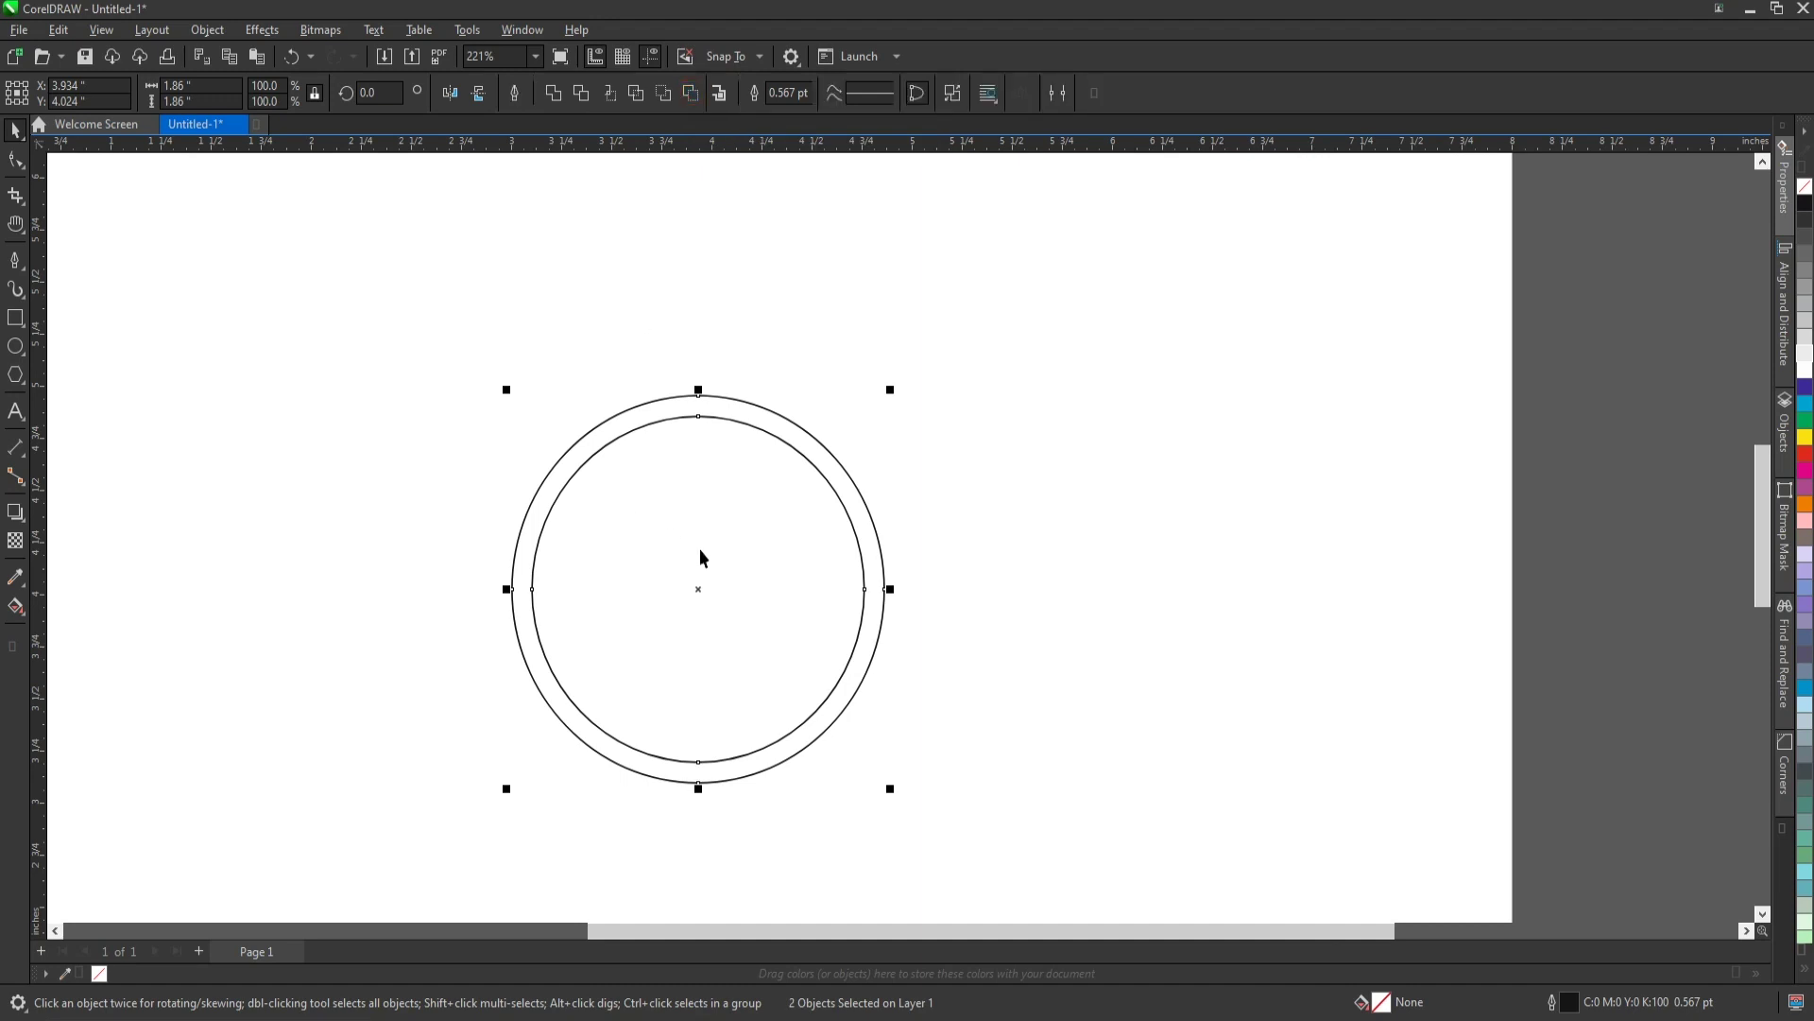
pyautogui.click(955, 531)
pyautogui.moveTo(850, 519)
pyautogui.mouseDown()
pyautogui.moveTo(931, 545)
pyautogui.moveTo(850, 518)
pyautogui.mouseUp()
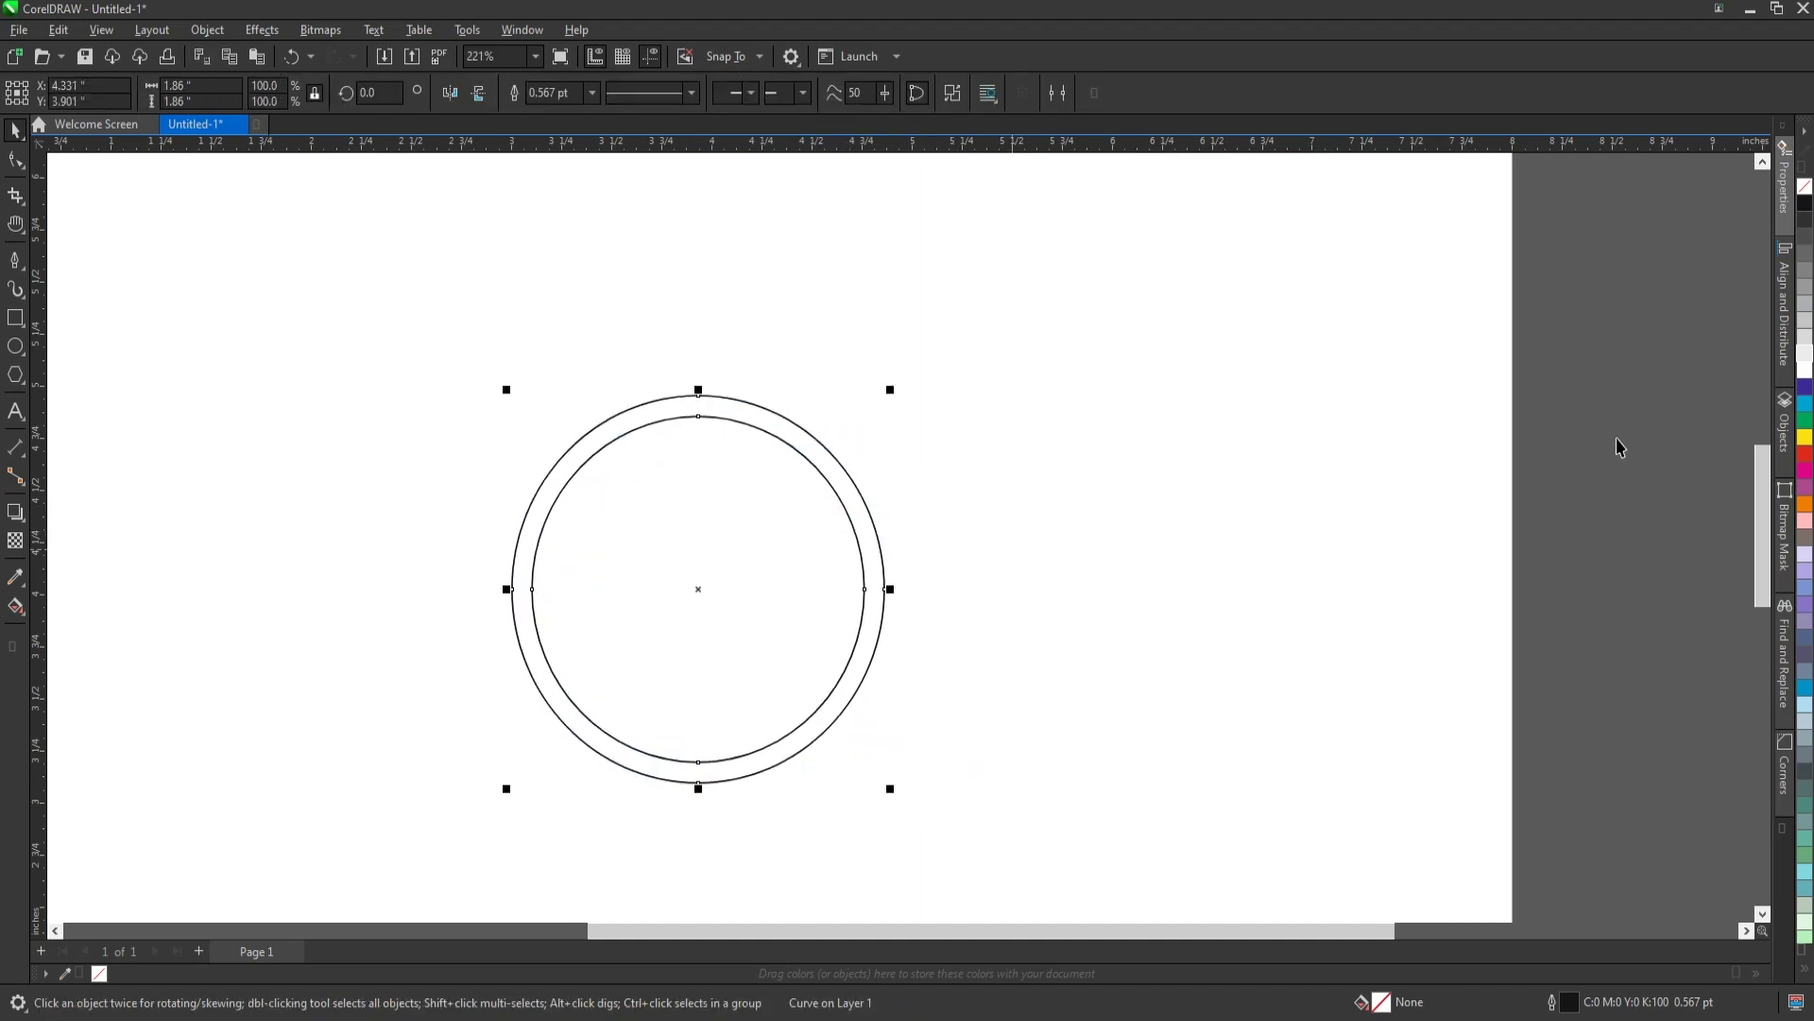
# Fill the ring C:100 M:100 dark blue and remove its outline.
pyautogui.click(1805, 386)
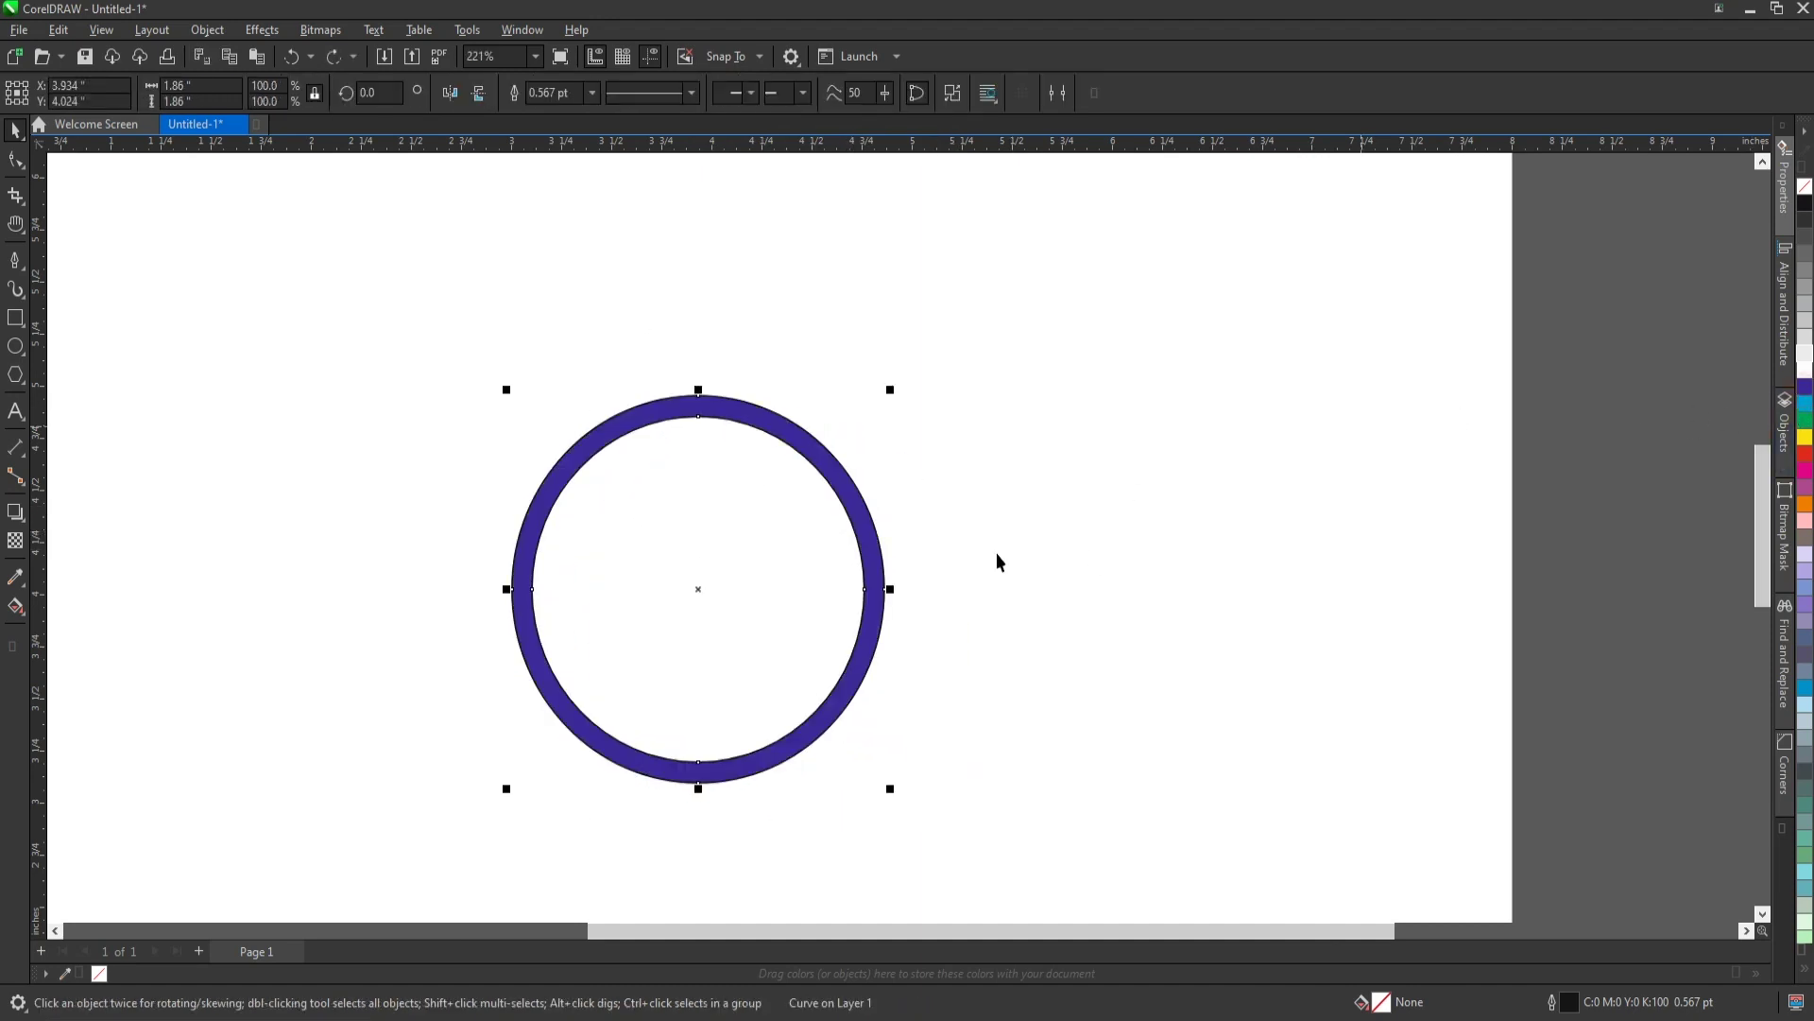
pyautogui.rightClick(1805, 186)
pyautogui.scroll(-1, 709, 425)
pyautogui.scroll(1, 796, 479)
pyautogui.scroll(1, 796, 487)
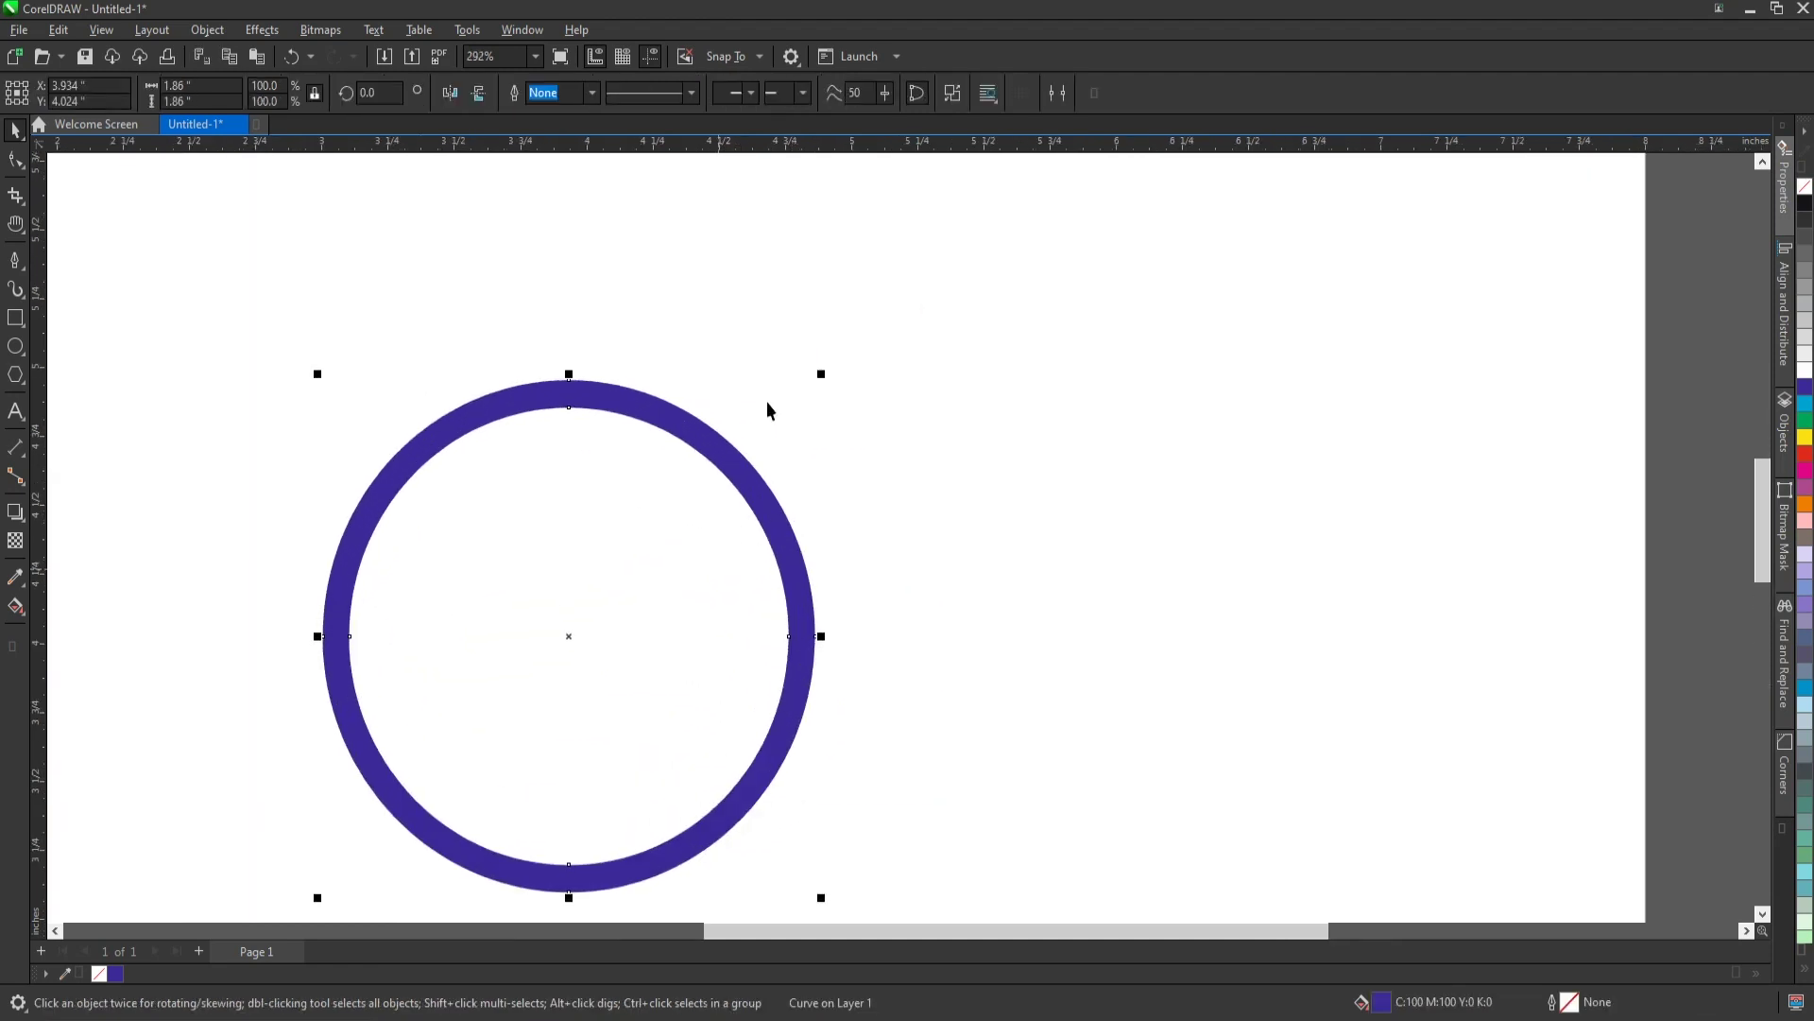
pyautogui.scroll(-1, 688, 531)
pyautogui.click(923, 477)
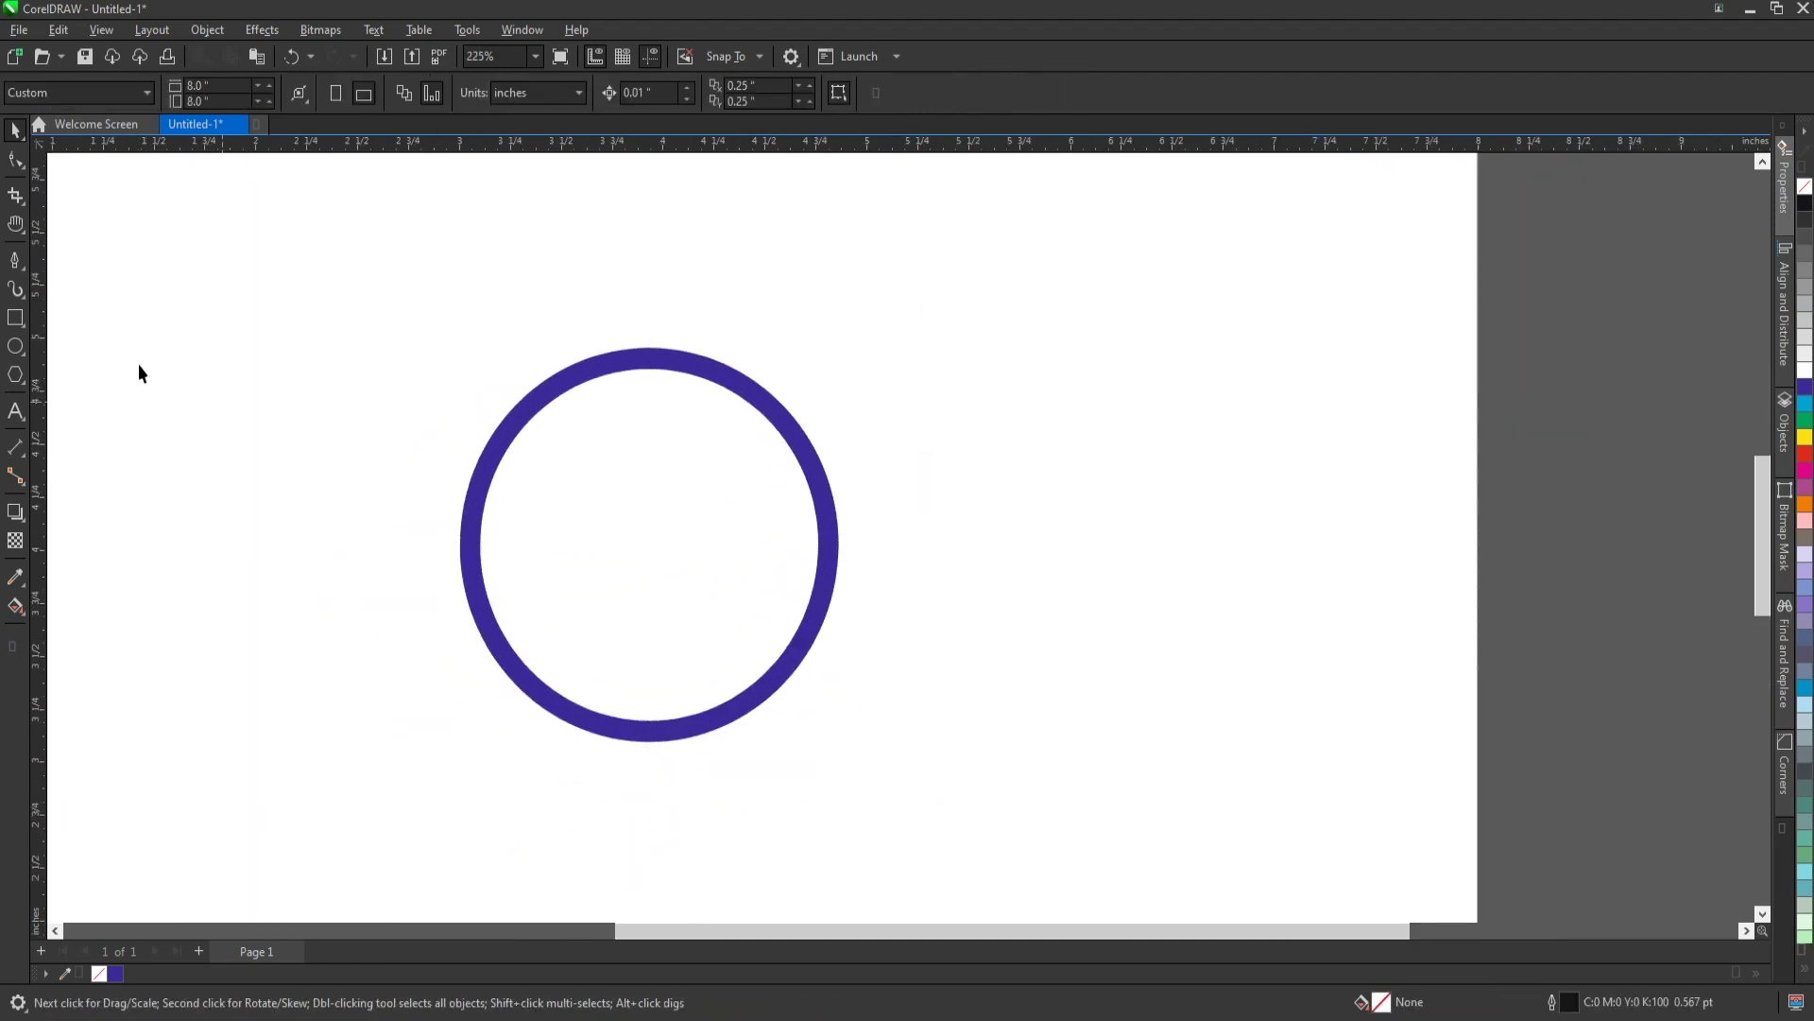
# Draw a small square on the ring's top edge, centred horizontally on the ring.
pyautogui.click(15, 323)
pyautogui.scroll(1, 677, 377)
pyautogui.scroll(2, 615, 360)
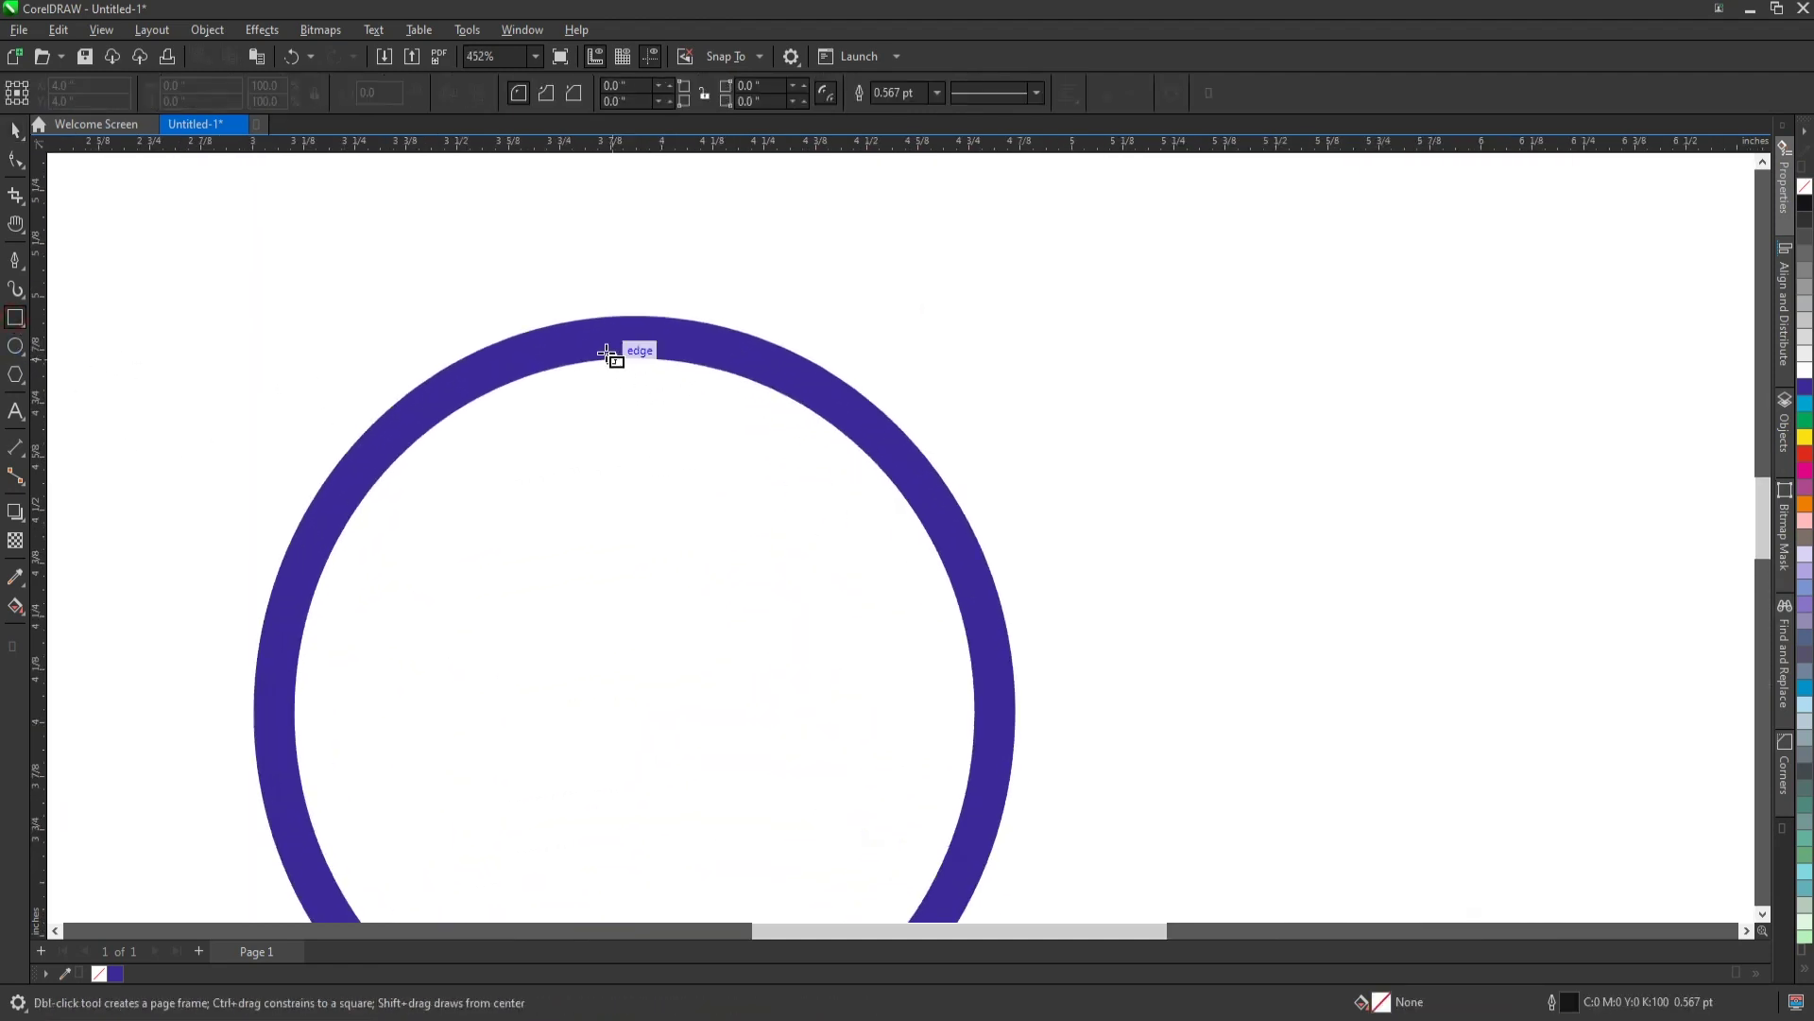
pyautogui.moveTo(603, 347); pyautogui.dragTo(632, 377)
pyautogui.press('space')
pyautogui.keyDown('shift'); pyautogui.click(704, 347); pyautogui.keyUp('shift')
pyautogui.press('c')
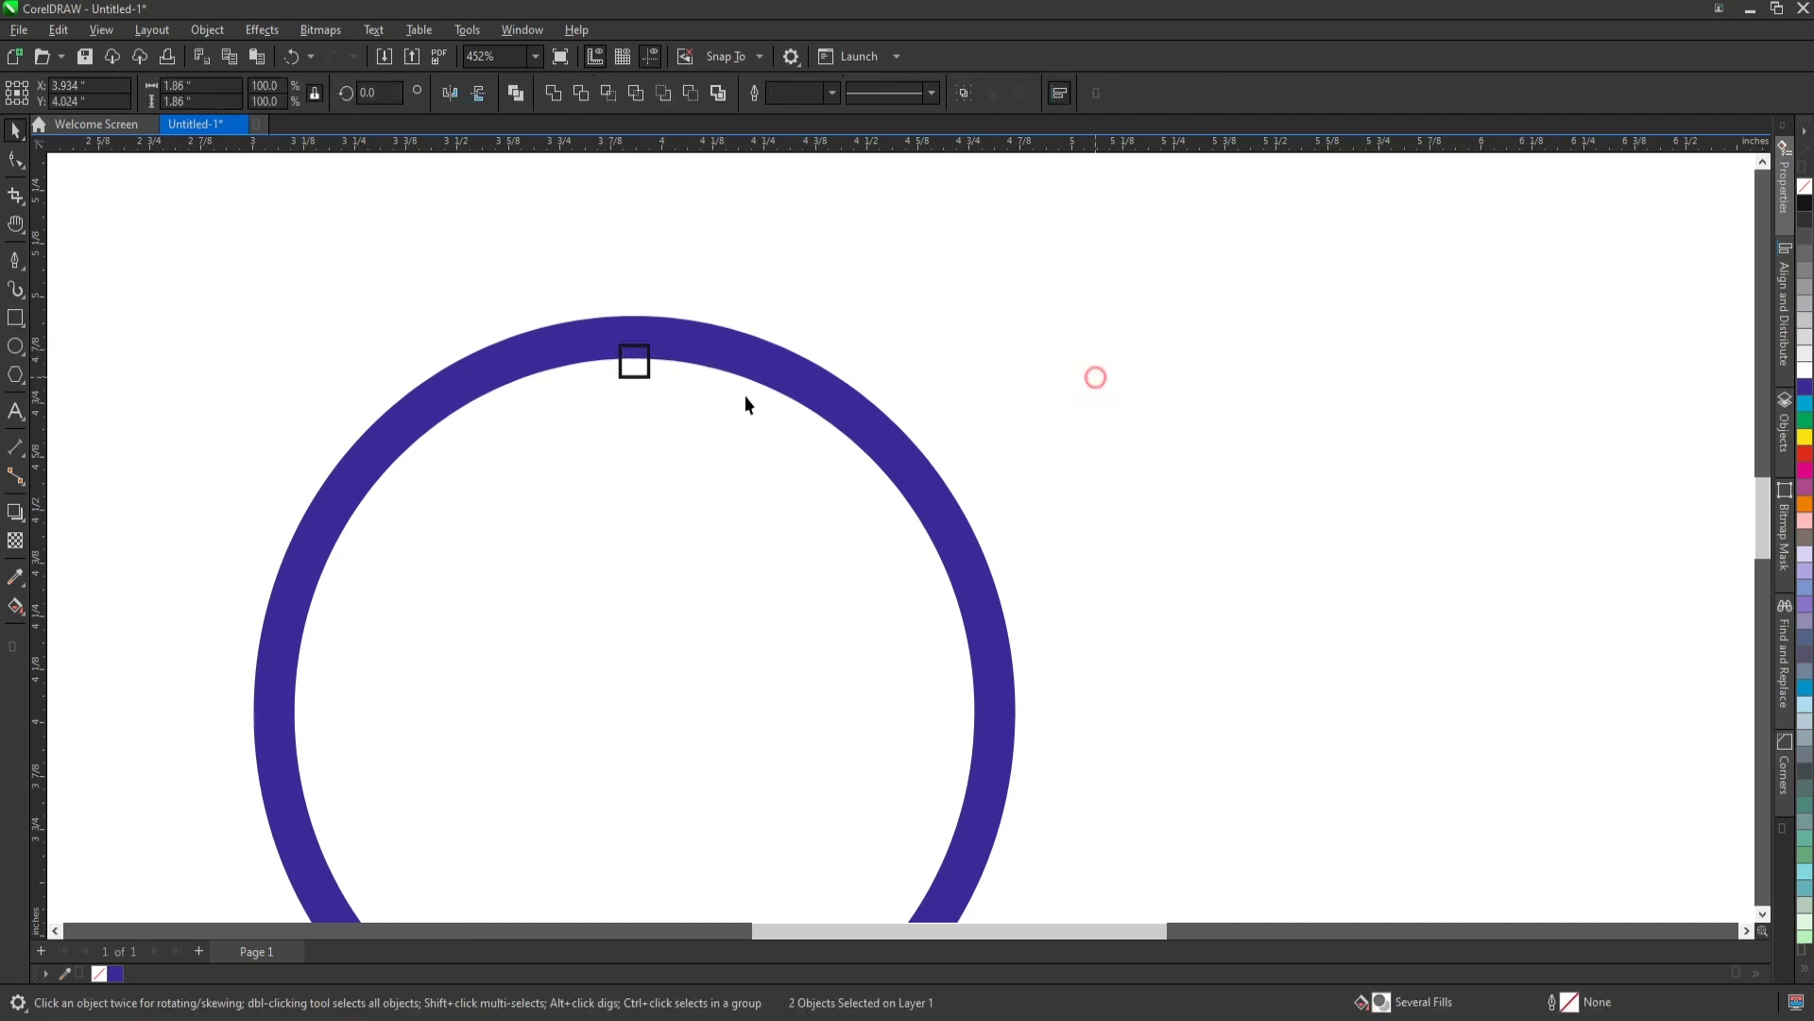
pyautogui.scroll(4, 745, 404)
# Round the square's bottom corners and fill it purple with no outline.
pyautogui.click(718, 408)
pyautogui.scroll(1, 699, 378)
pyautogui.scroll(1, 689, 369)
pyautogui.press('F10')
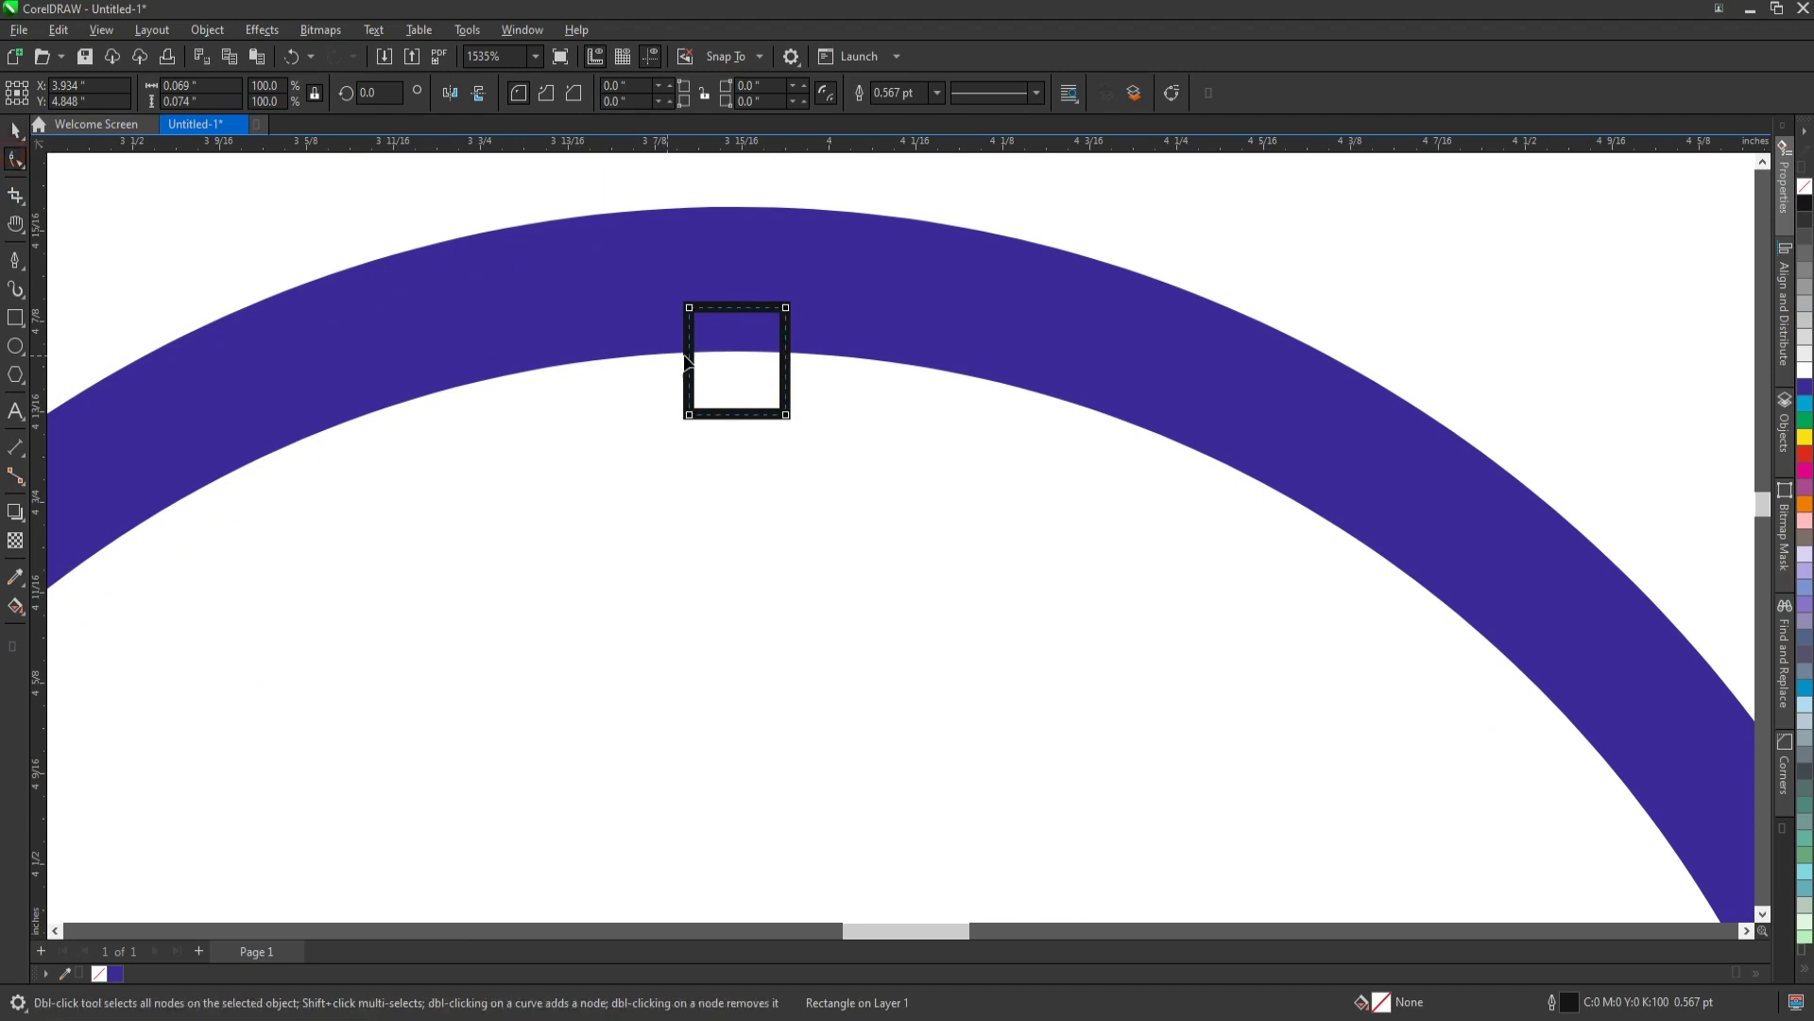
pyautogui.moveTo(786, 414); pyautogui.dragTo(711, 397)
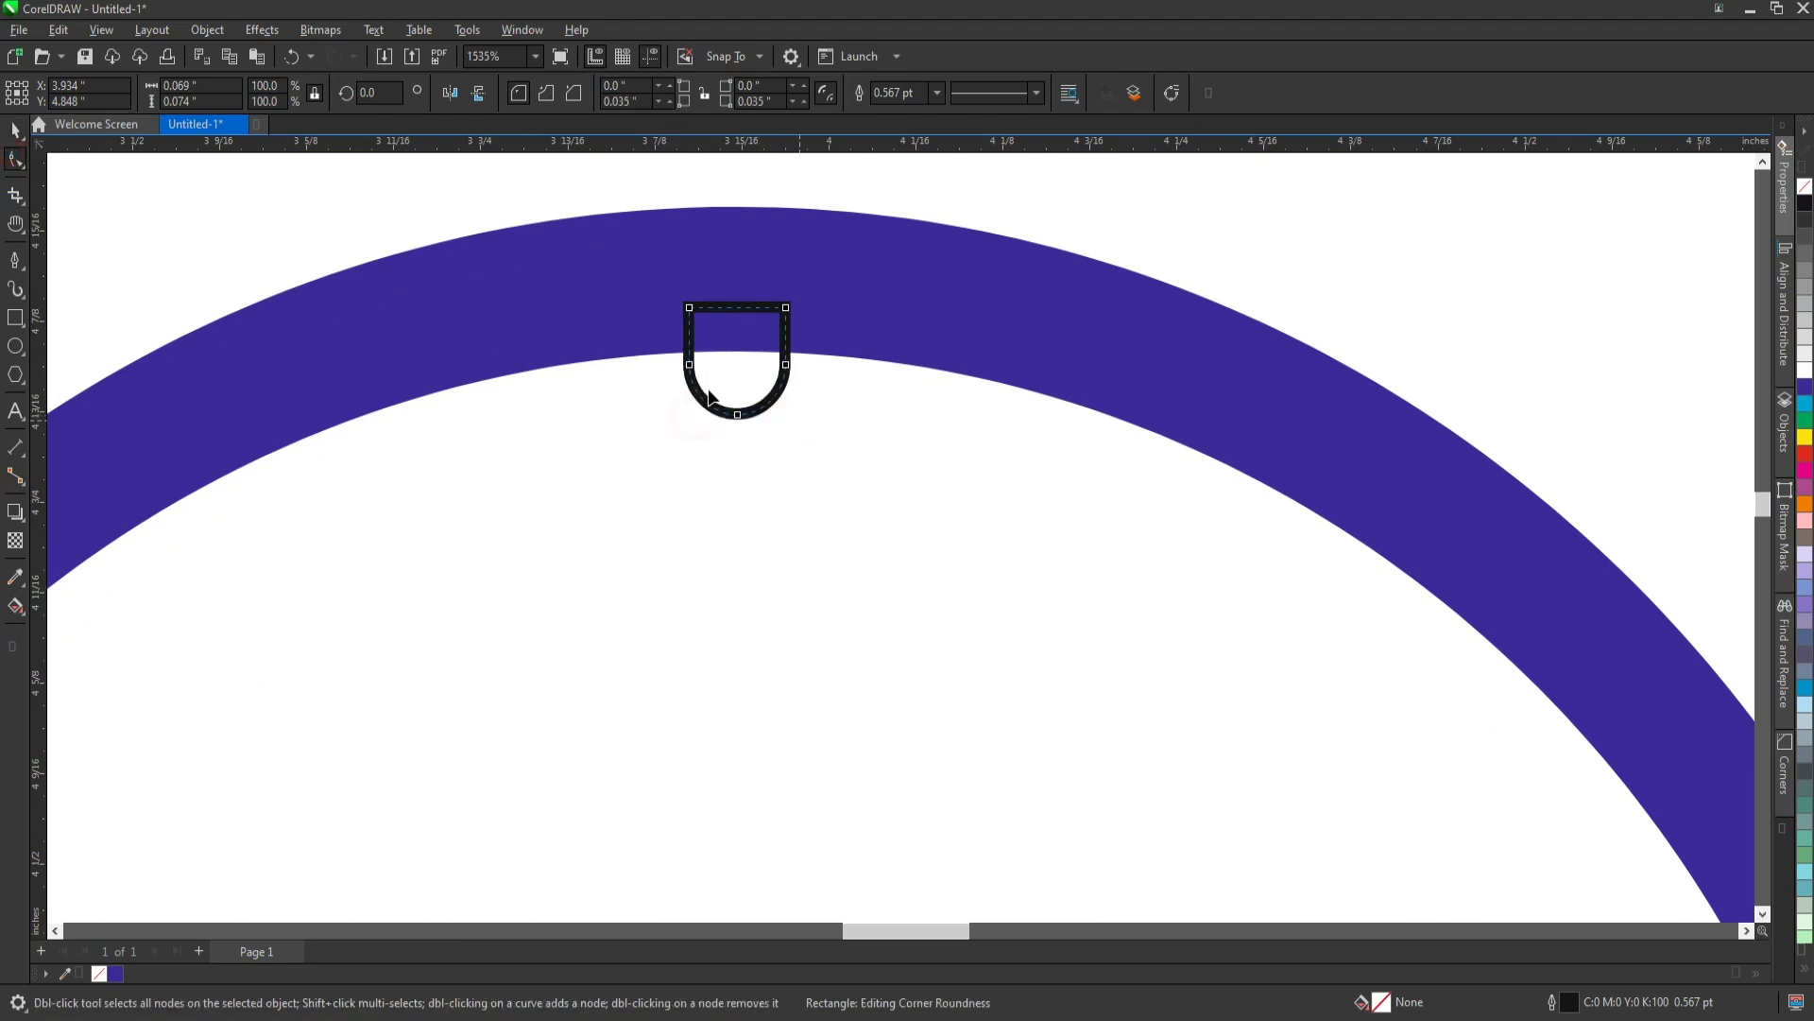
pyautogui.press('space')
pyautogui.click(1805, 387)
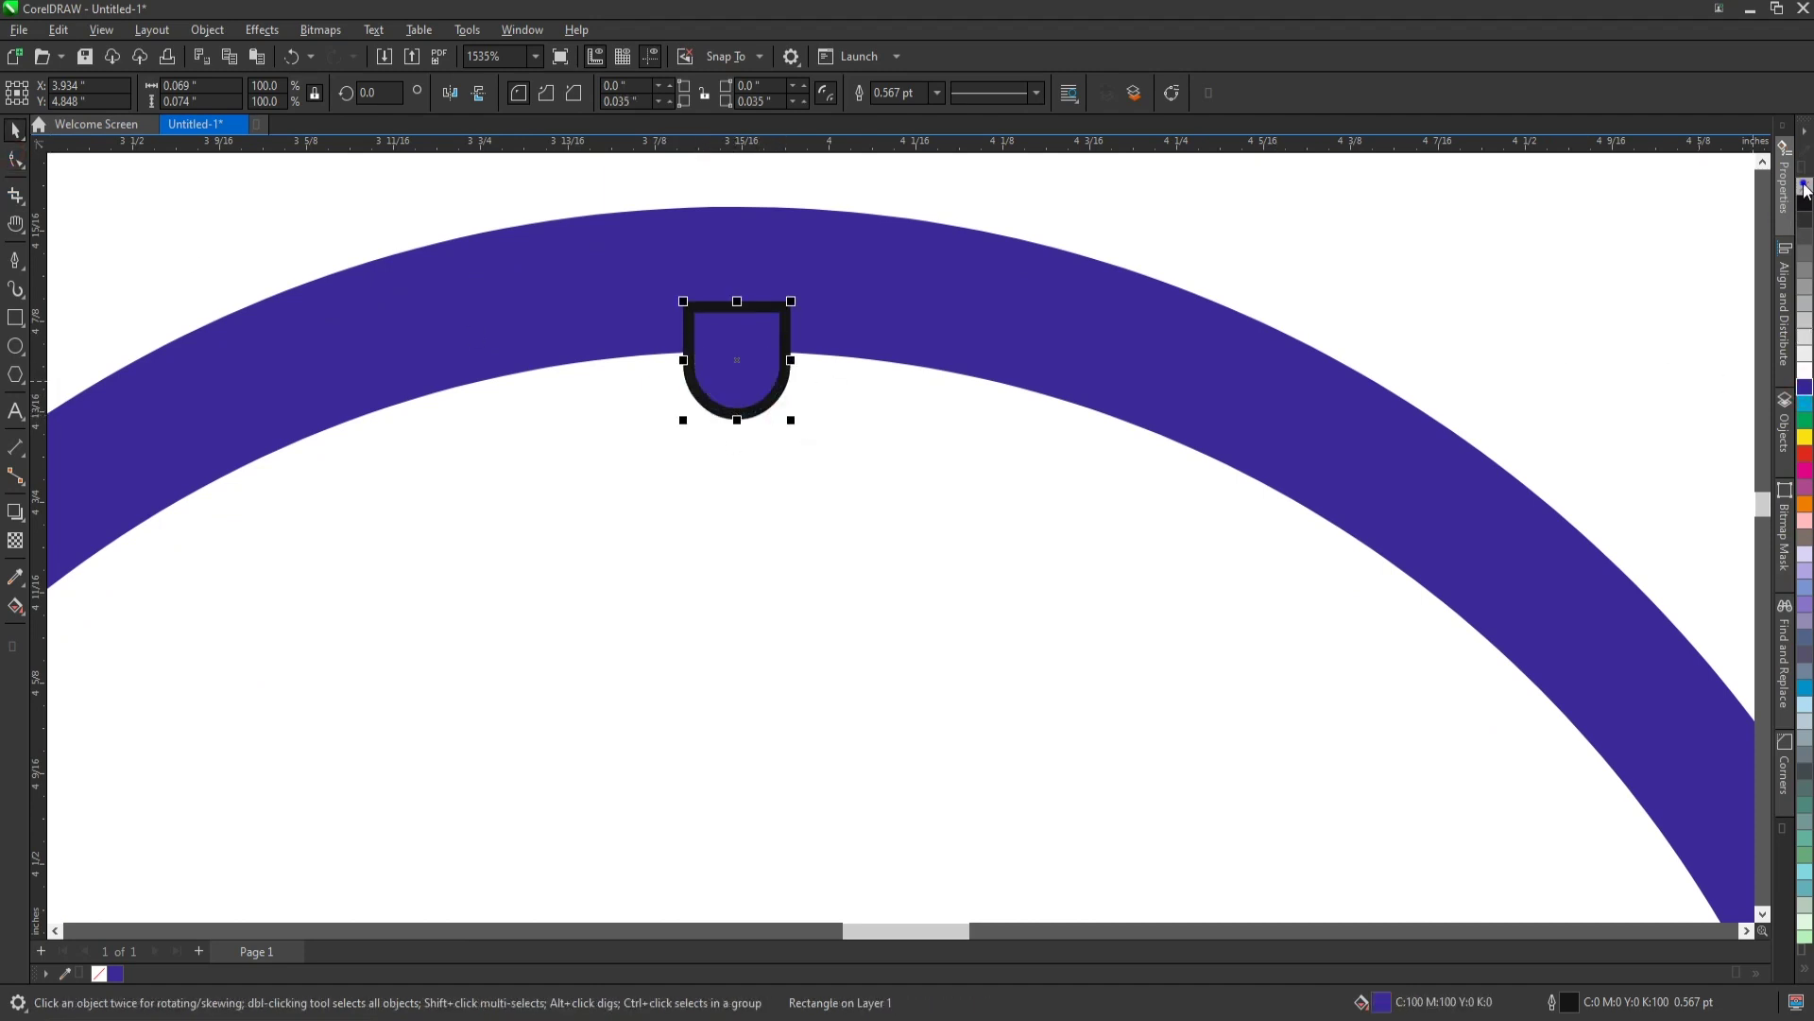
pyautogui.rightClick(1805, 186)
pyautogui.scroll(-2, 789, 364)
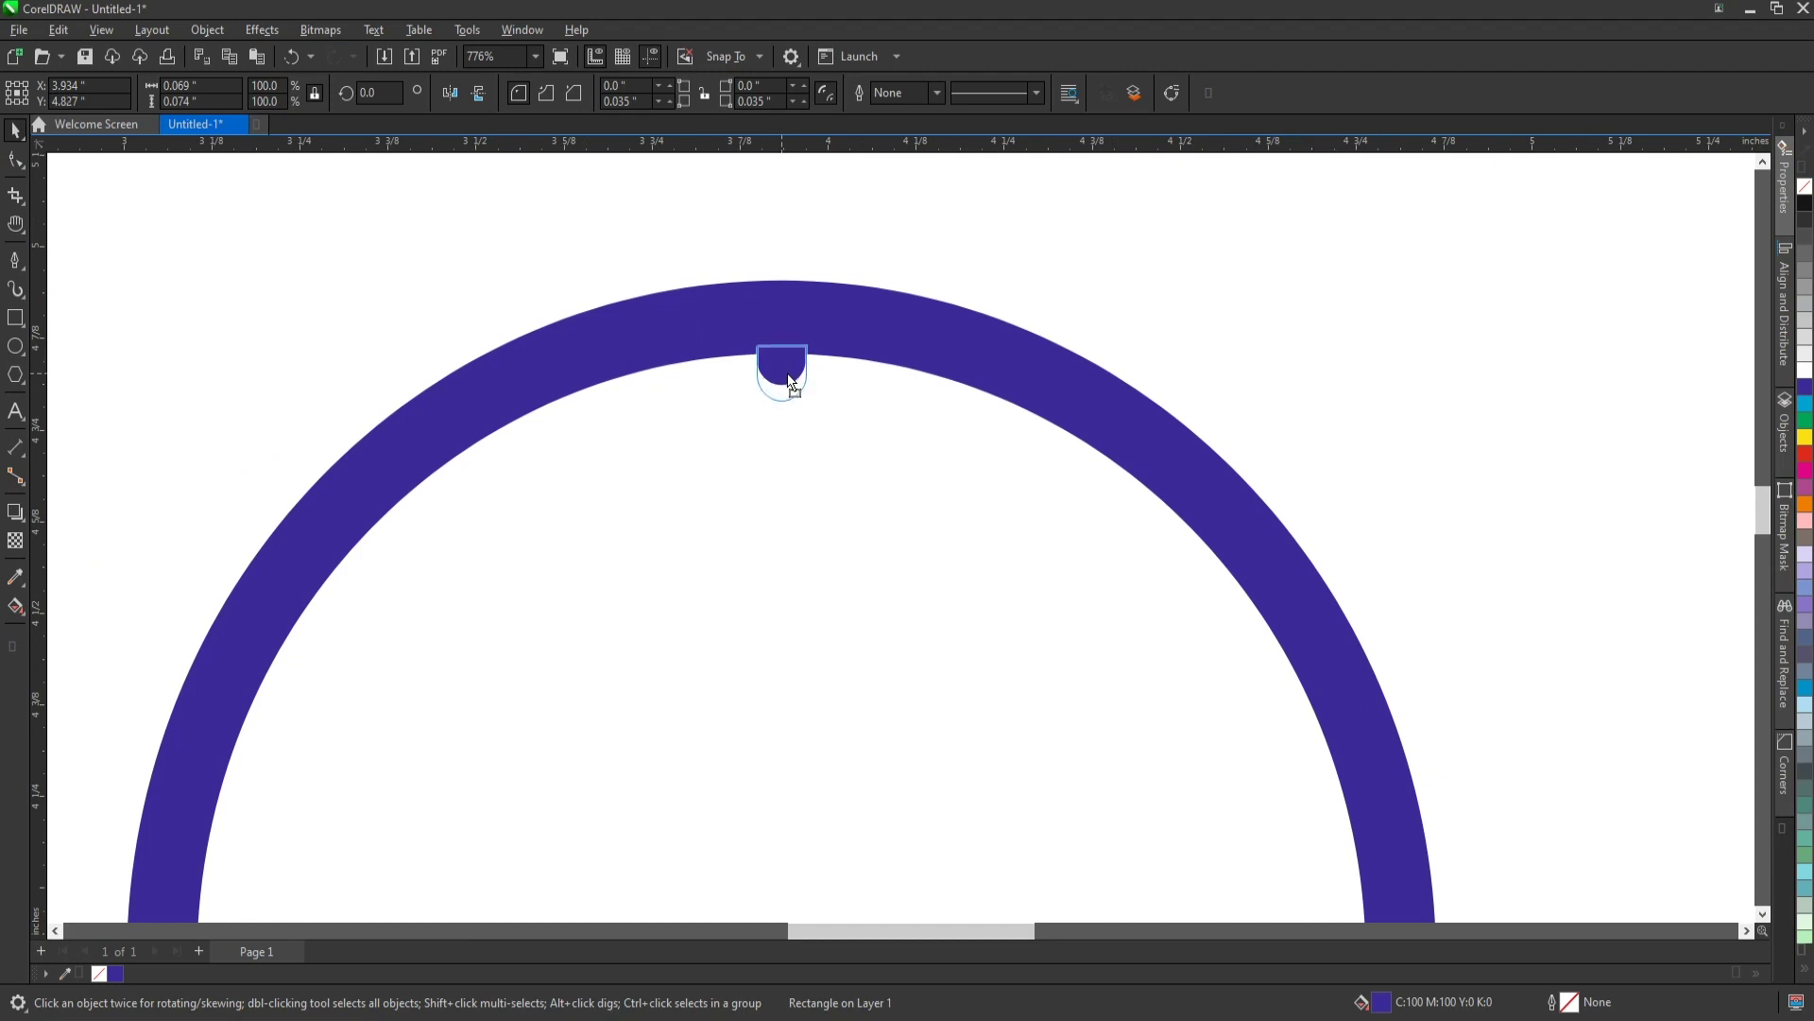
pyautogui.scroll(2, 789, 365)
# Rotate copies of the tab in 15° steps around the ring's centre, repeating with Ctrl+R.
pyautogui.click(780, 364)
pyautogui.scroll(-4, 780, 311)
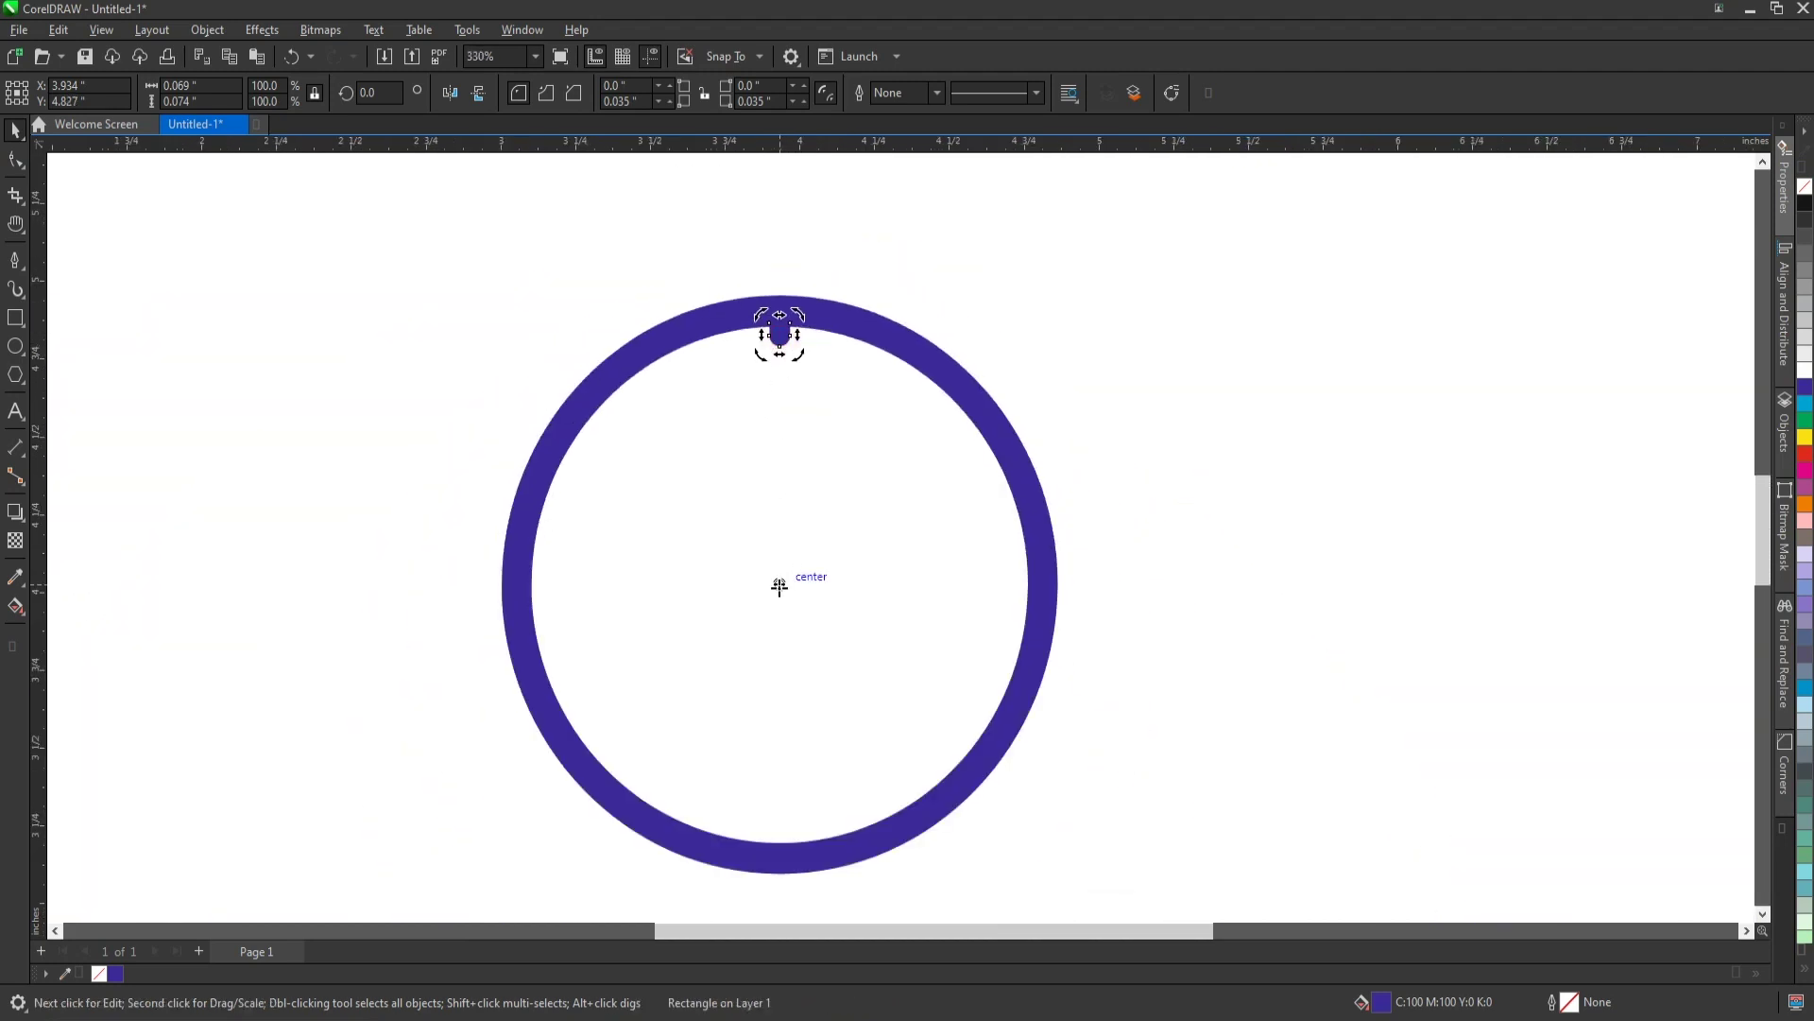
pyautogui.moveTo(803, 315); pyautogui.dragTo(842, 344)
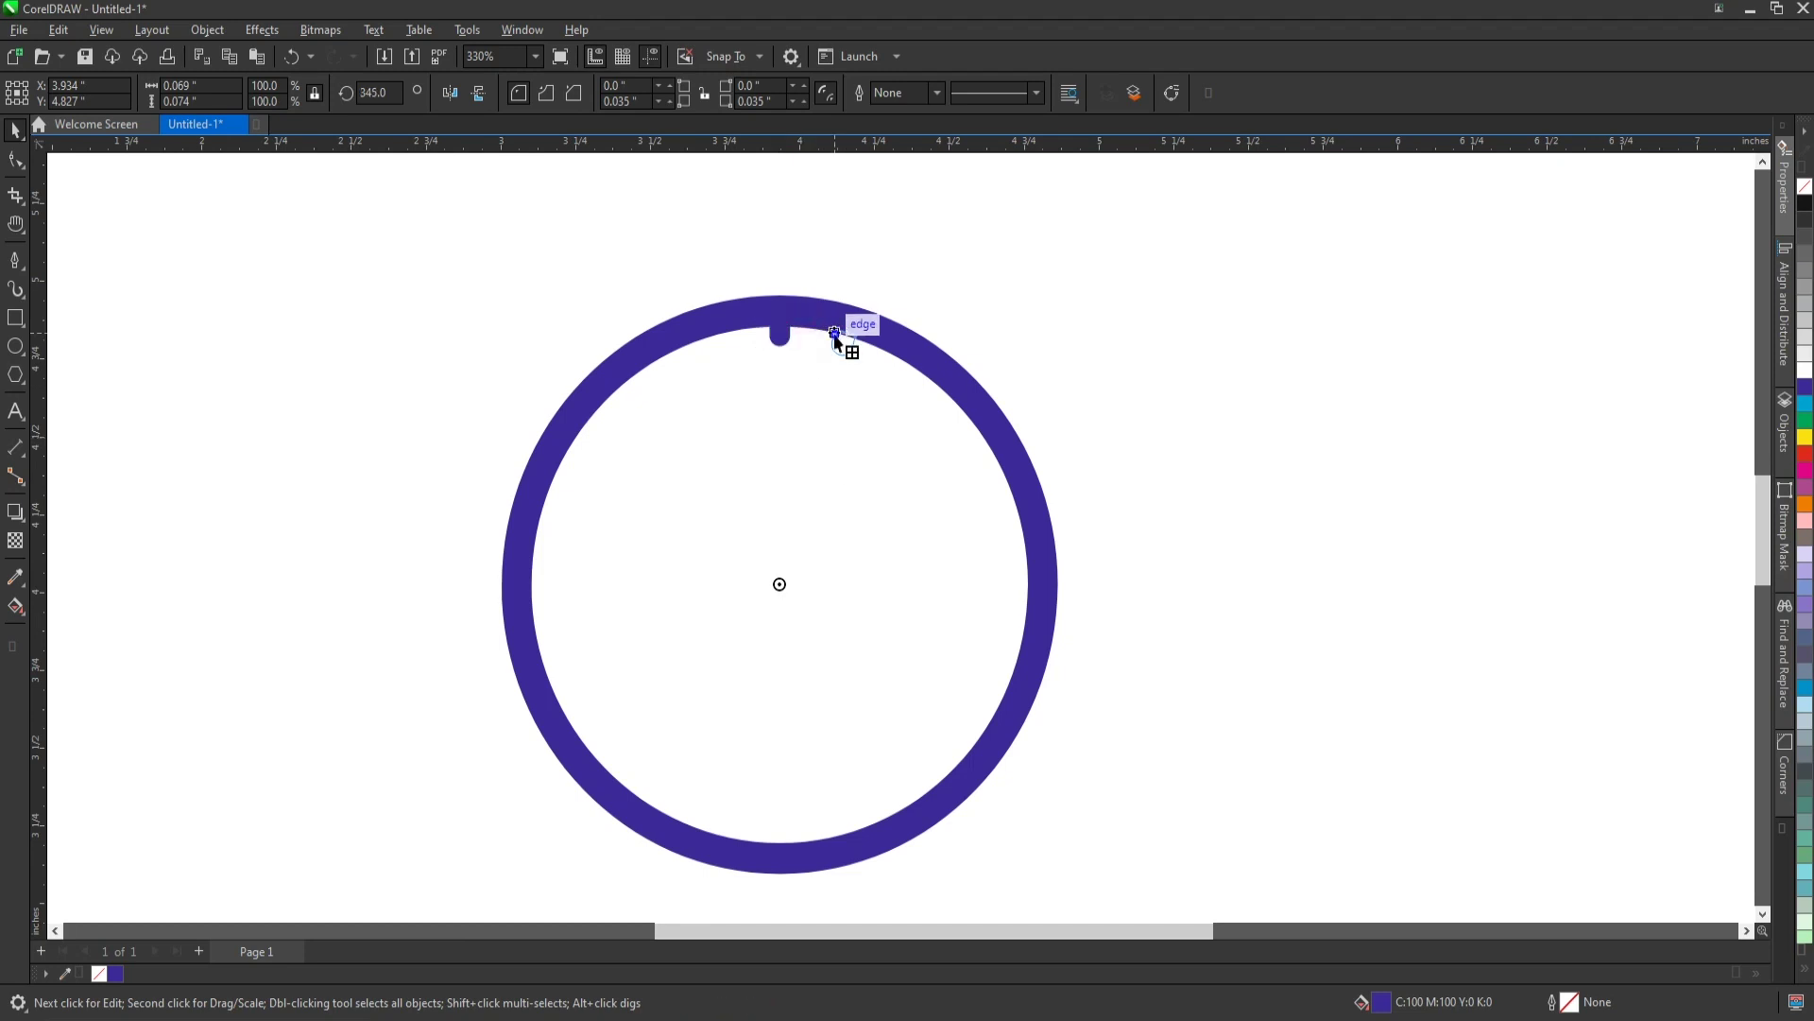
pyautogui.scroll(-1, 737, 350)
pyautogui.hotkey('ctrl', 'r')
pyautogui.hotkey('ctrl', 'r')
pyautogui.hotkey('ctrl', 'r')
pyautogui.hotkey('ctrl', 'r')
pyautogui.hotkey('ctrl', 'r')
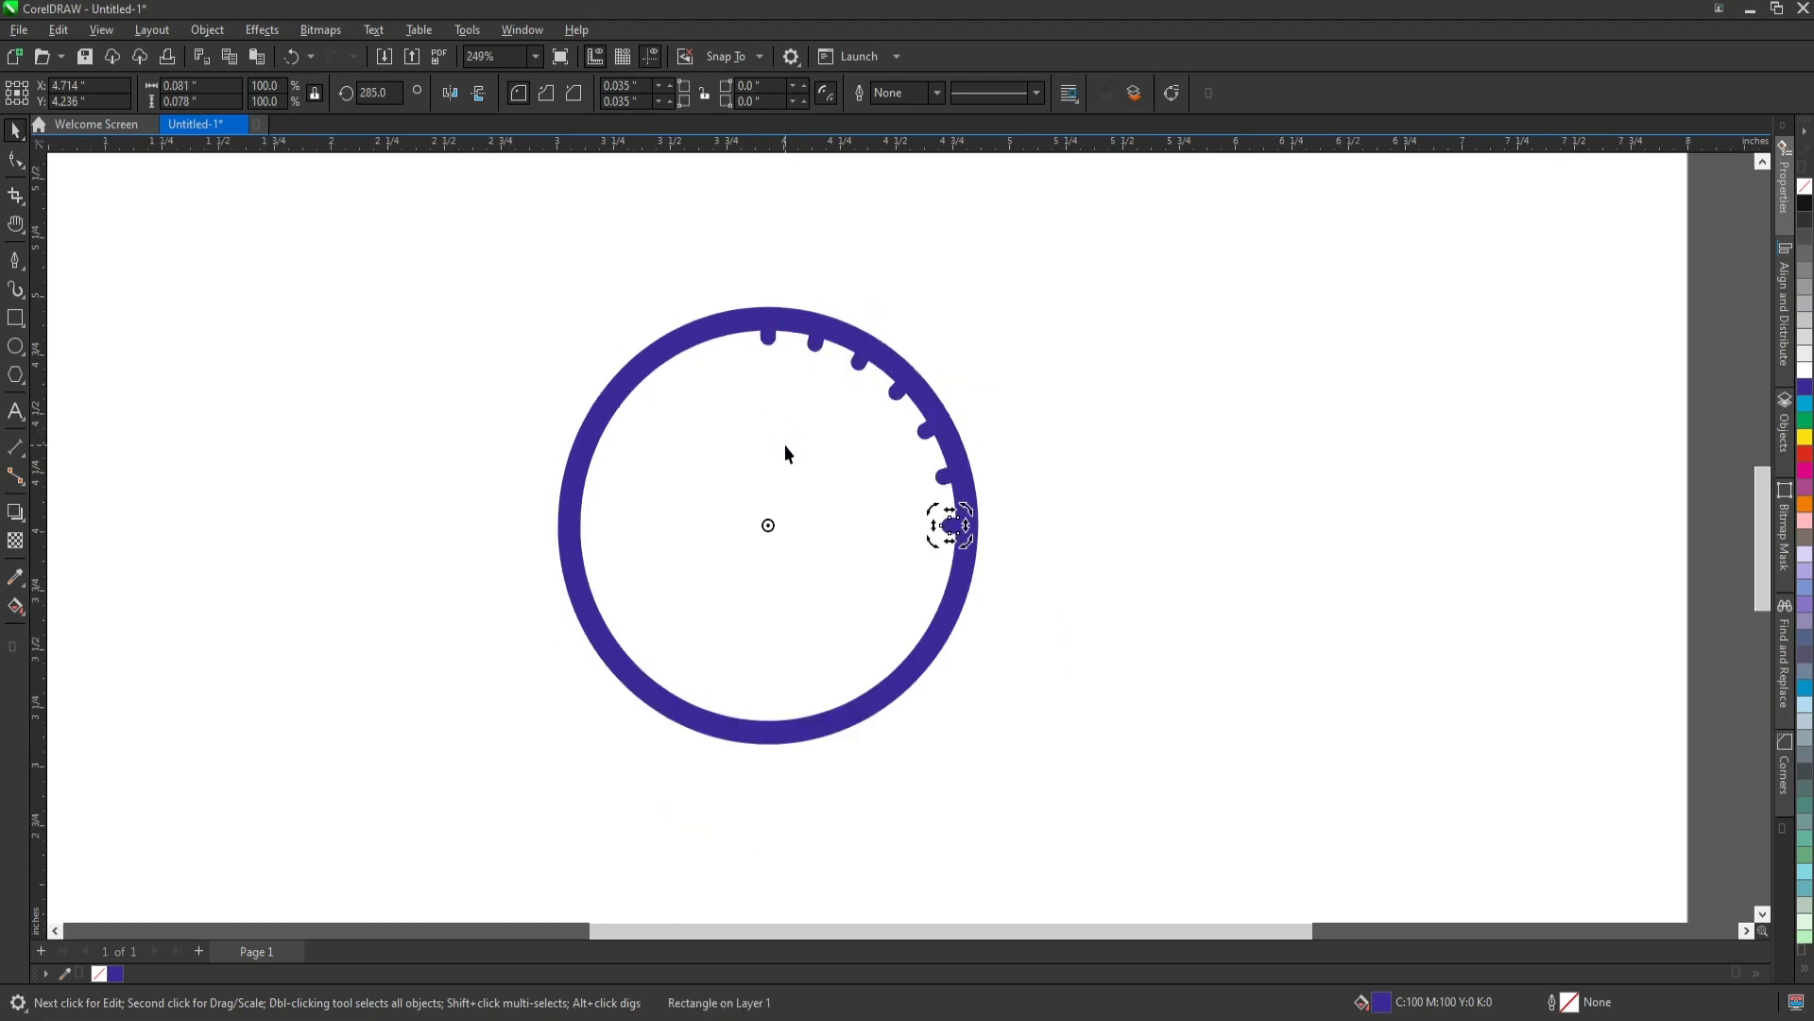
pyautogui.hotkey('ctrl', 'r')
pyautogui.hotkey('ctrl', 'r')
pyautogui.hotkey('ctrl', 'r')
pyautogui.hotkey('ctrl', 'r')
pyautogui.hotkey('ctrl', 'r')
pyautogui.hotkey('ctrl', 'r')
pyautogui.hotkey('ctrl', 'r')
pyautogui.hotkey('ctrl', 'r')
pyautogui.hotkey('ctrl', 'r')
pyautogui.hotkey('ctrl', 'r')
pyautogui.hotkey('ctrl', 'r')
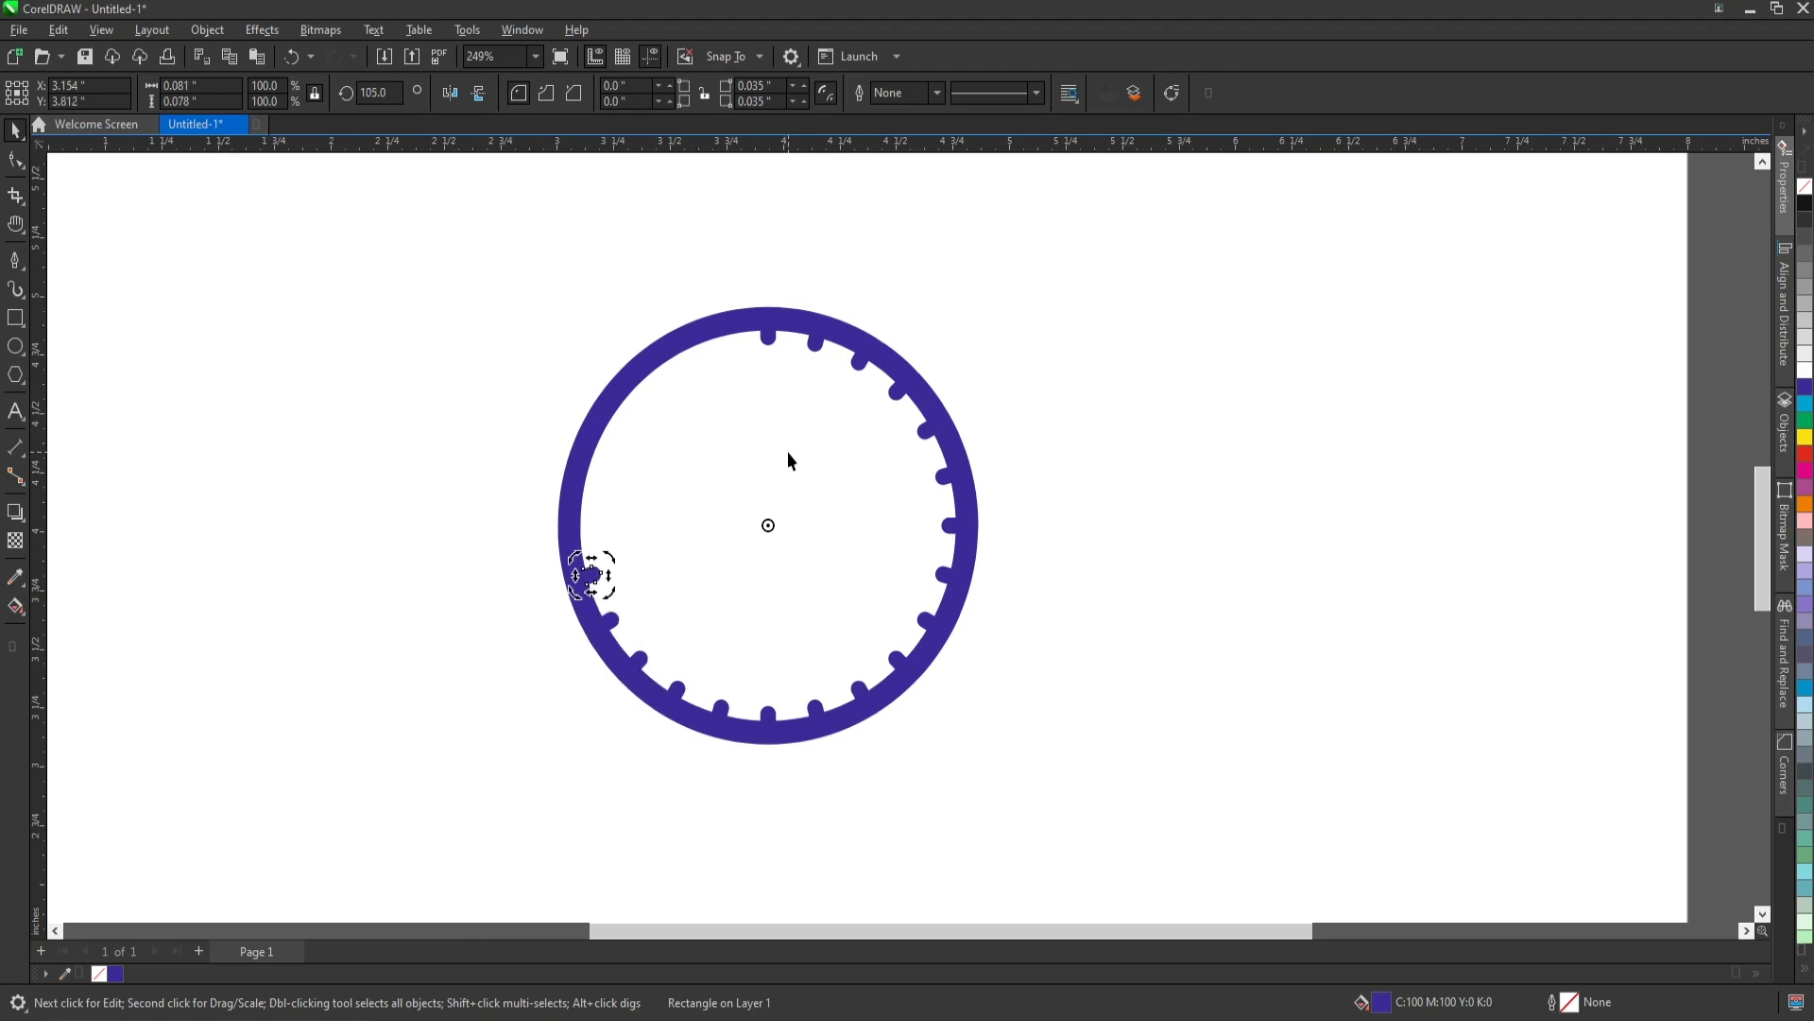
pyautogui.hotkey('ctrl', 'r')
pyautogui.hotkey('ctrl', 'r')
pyautogui.hotkey('ctrl', 'r')
pyautogui.hotkey('ctrl', 'r')
pyautogui.hotkey('ctrl', 'r')
pyautogui.hotkey('ctrl', 'r')
pyautogui.click(1134, 480)
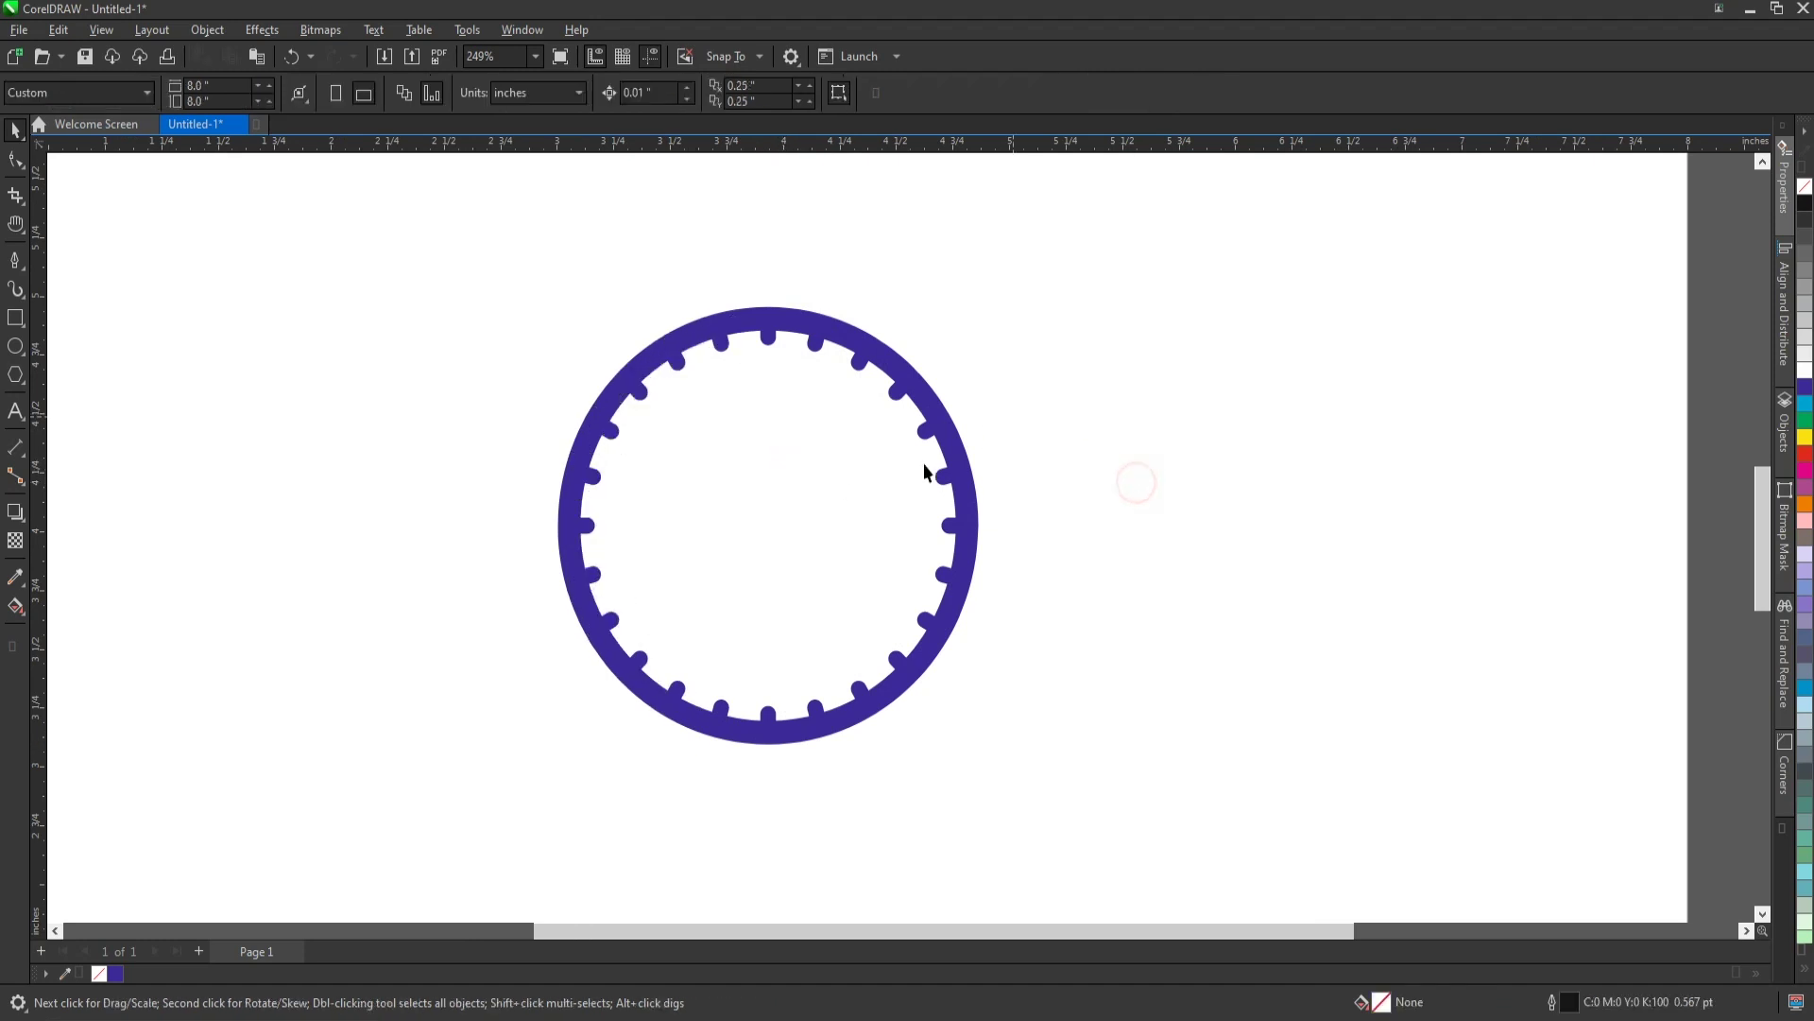
pyautogui.scroll(-1, 898, 511)
# Draw a small circle inside the ring, filled purple with no outline.
pyautogui.scroll(1, 673, 535)
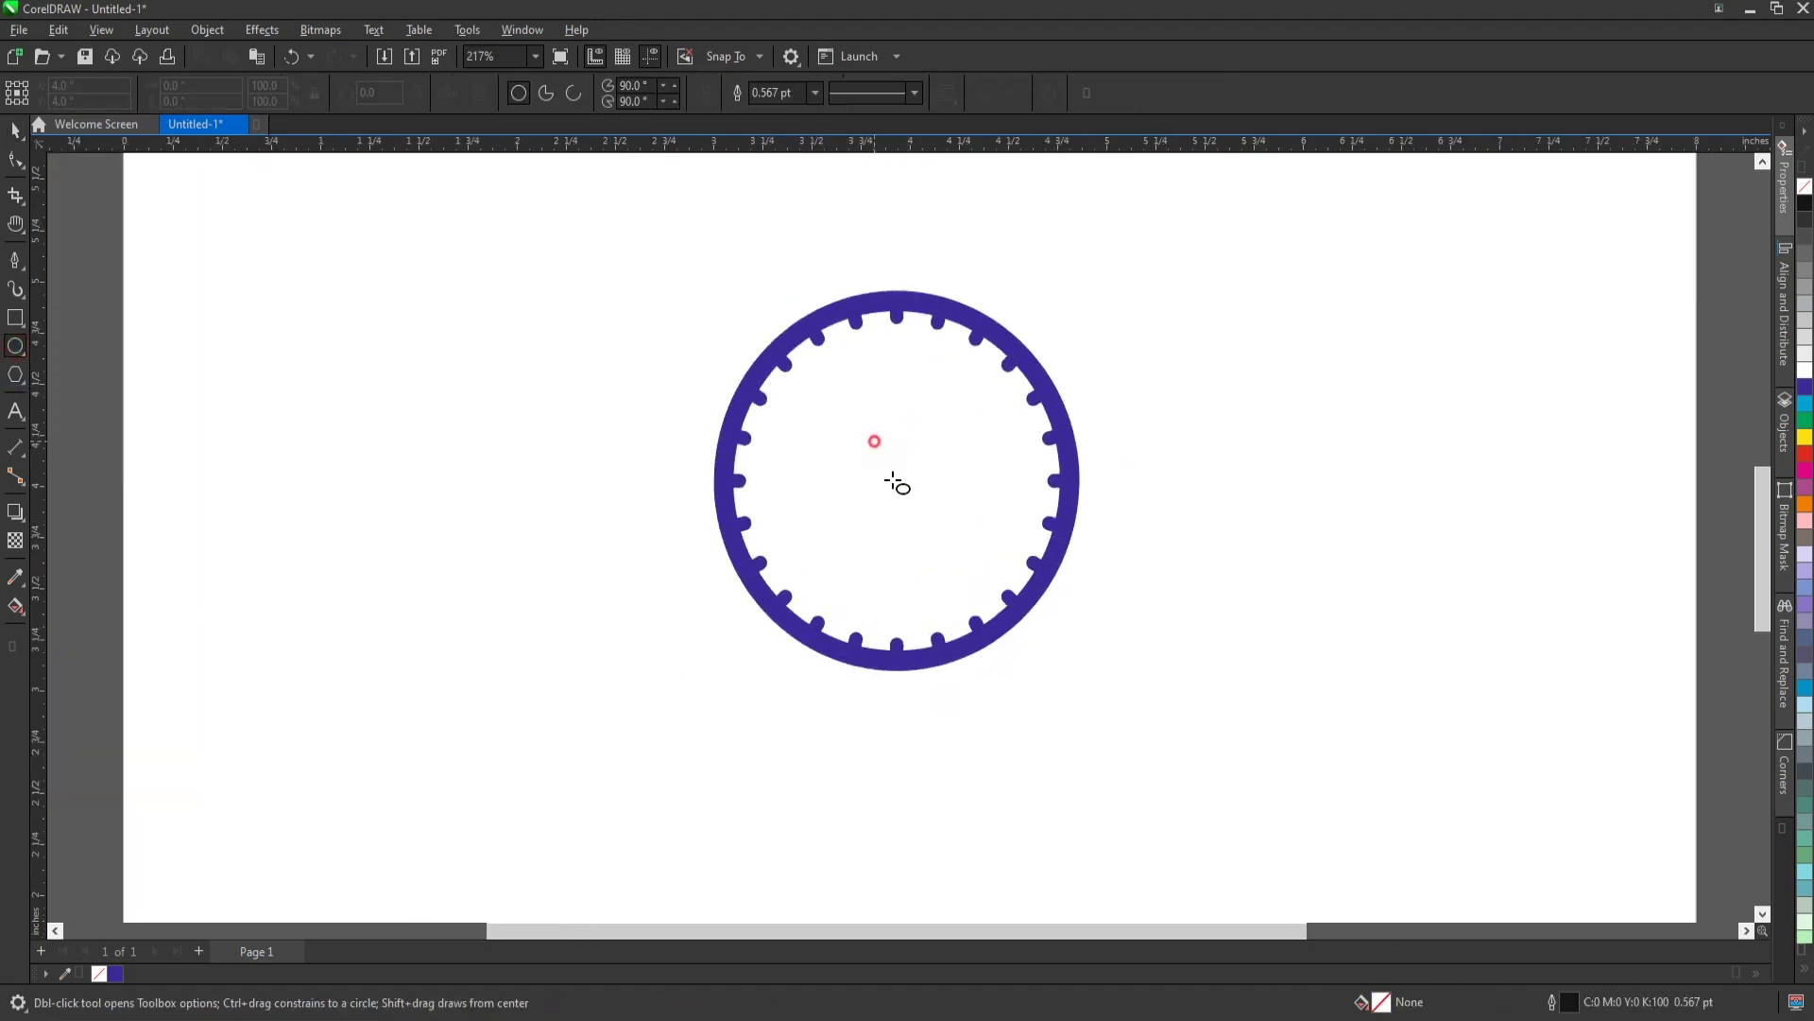
pyautogui.moveTo(868, 434); pyautogui.dragTo(946, 515)
pyautogui.press('space')
pyautogui.click(1805, 388)
pyautogui.rightClick(1805, 187)
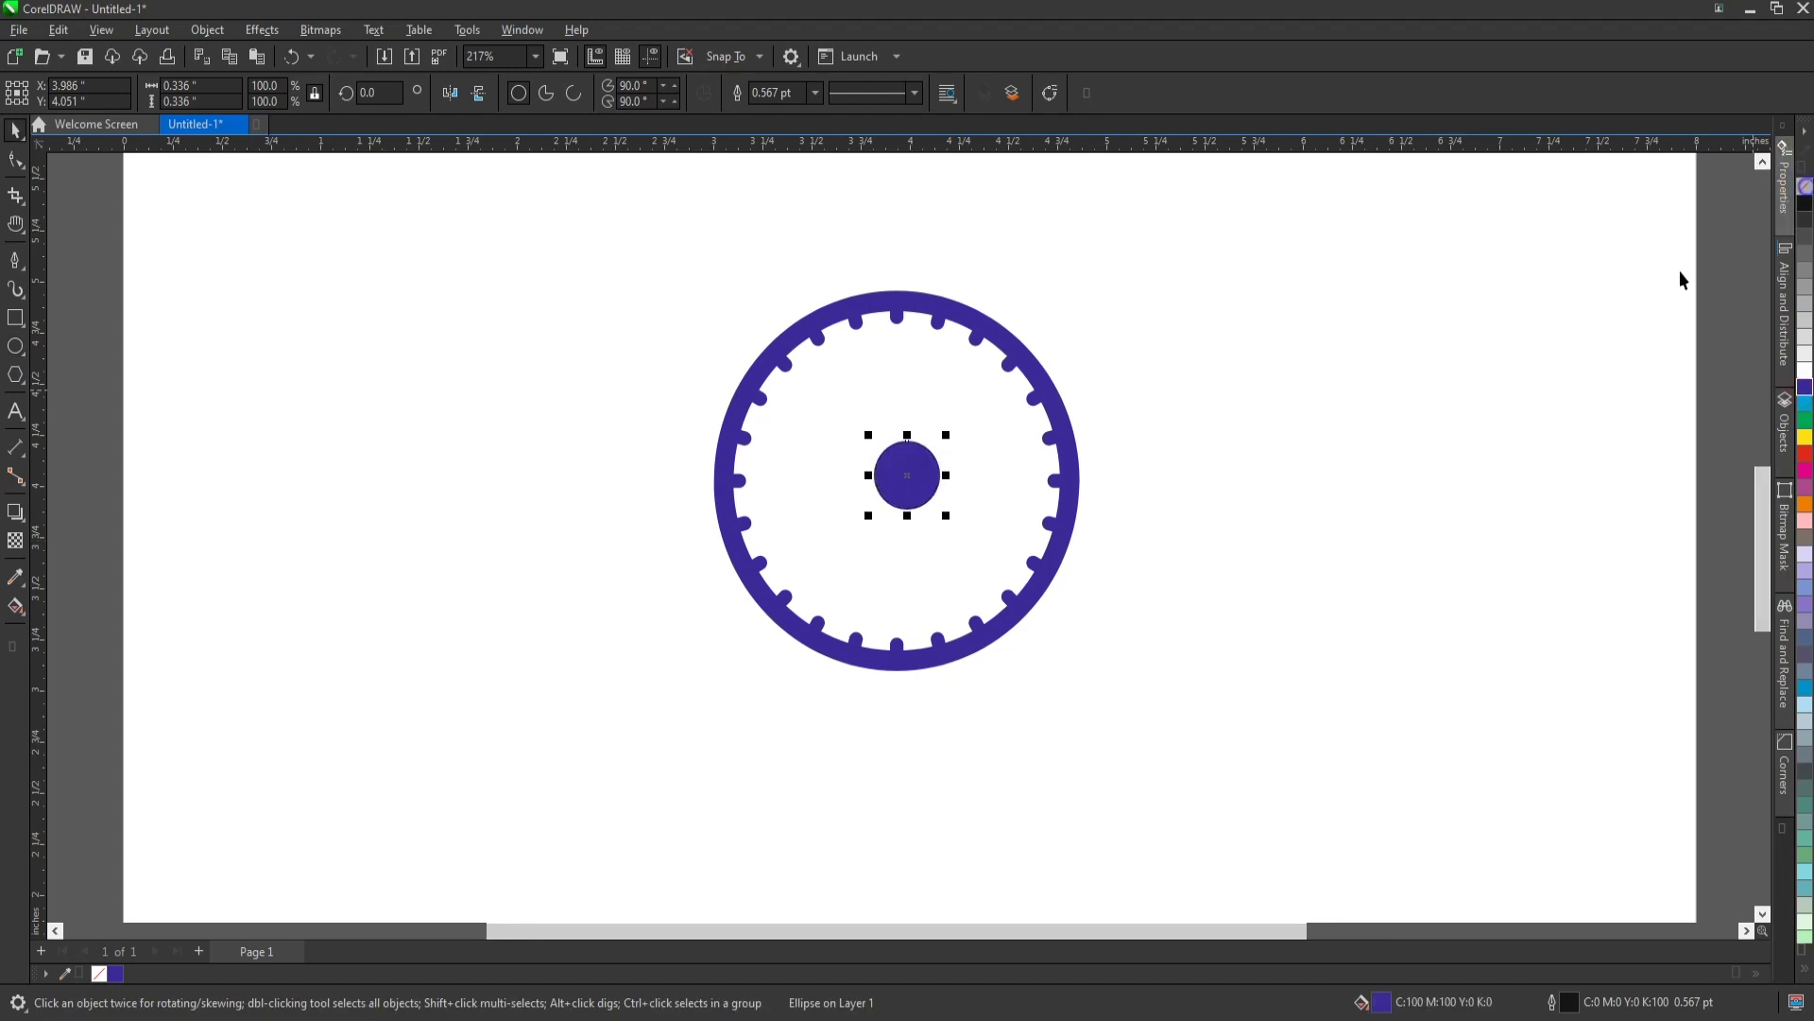
# Centre the dot horizontally and vertically within the ring.
pyautogui.keyDown('shift'); pyautogui.click(1066, 452); pyautogui.keyUp('shift')
pyautogui.press('c')
pyautogui.press('Escape')
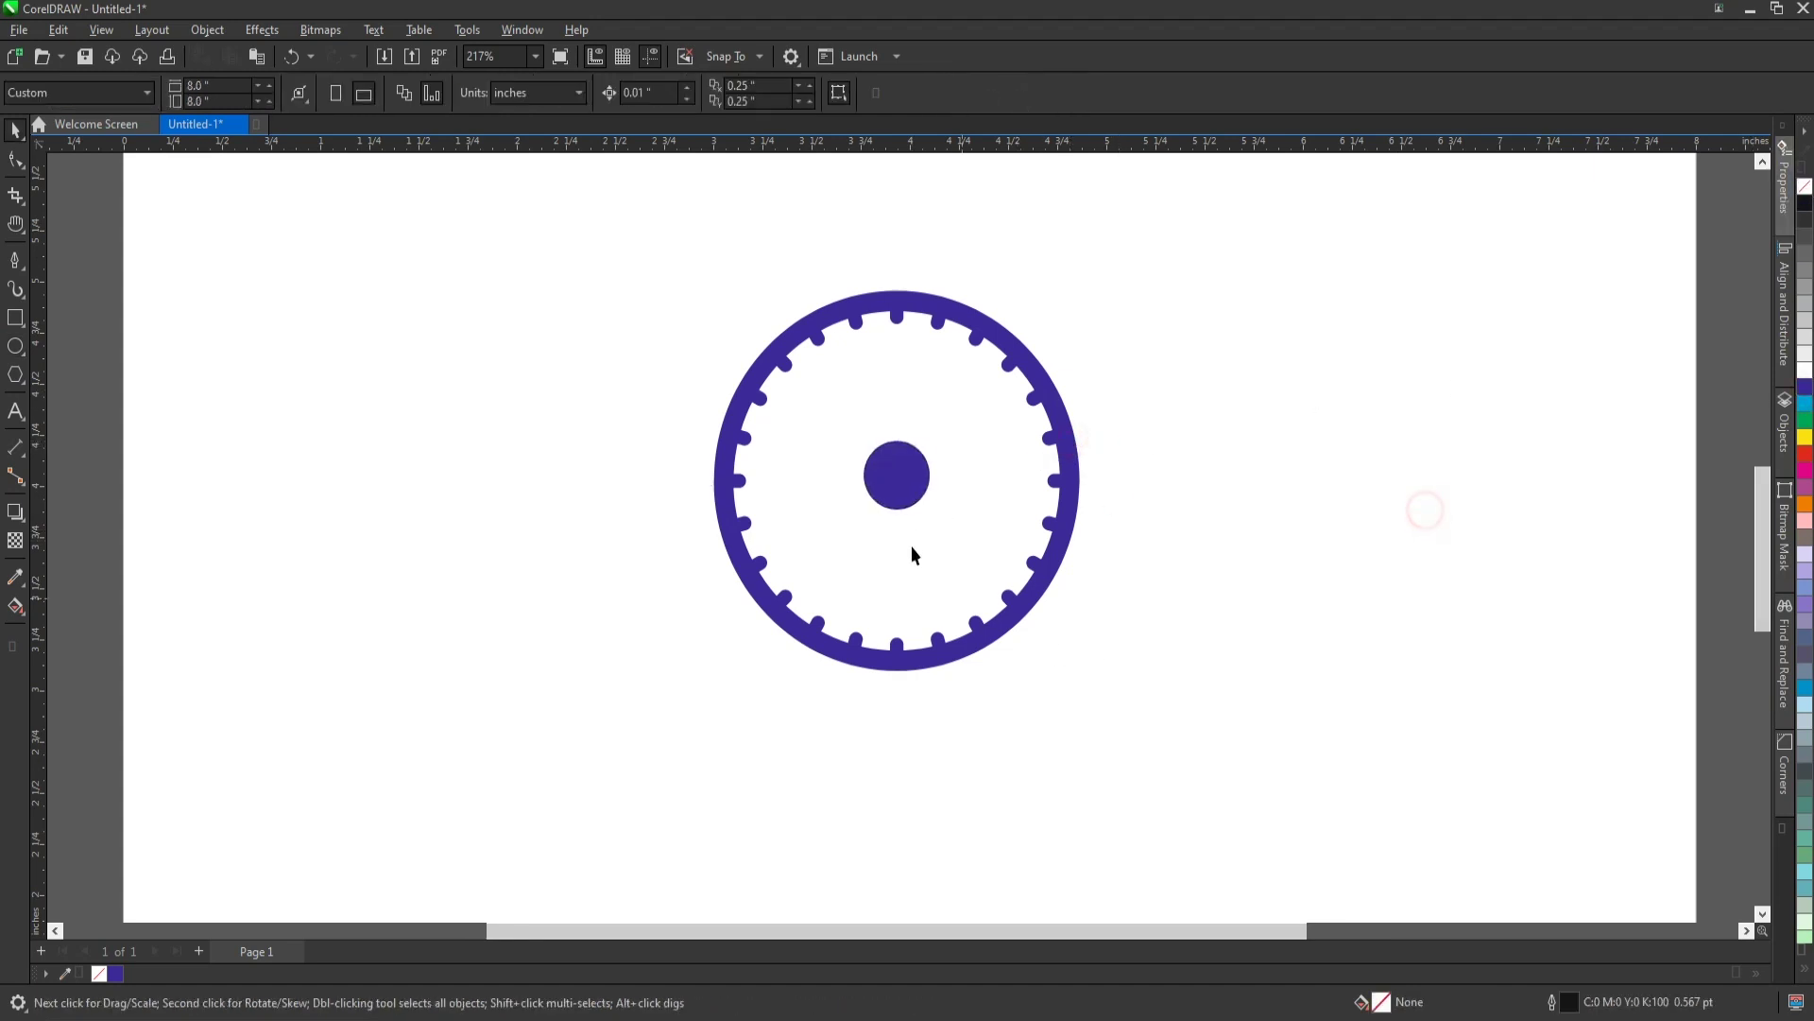
pyautogui.keyDown('shift'); pyautogui.click(1054, 482); pyautogui.keyUp('shift')
pyautogui.press('e')
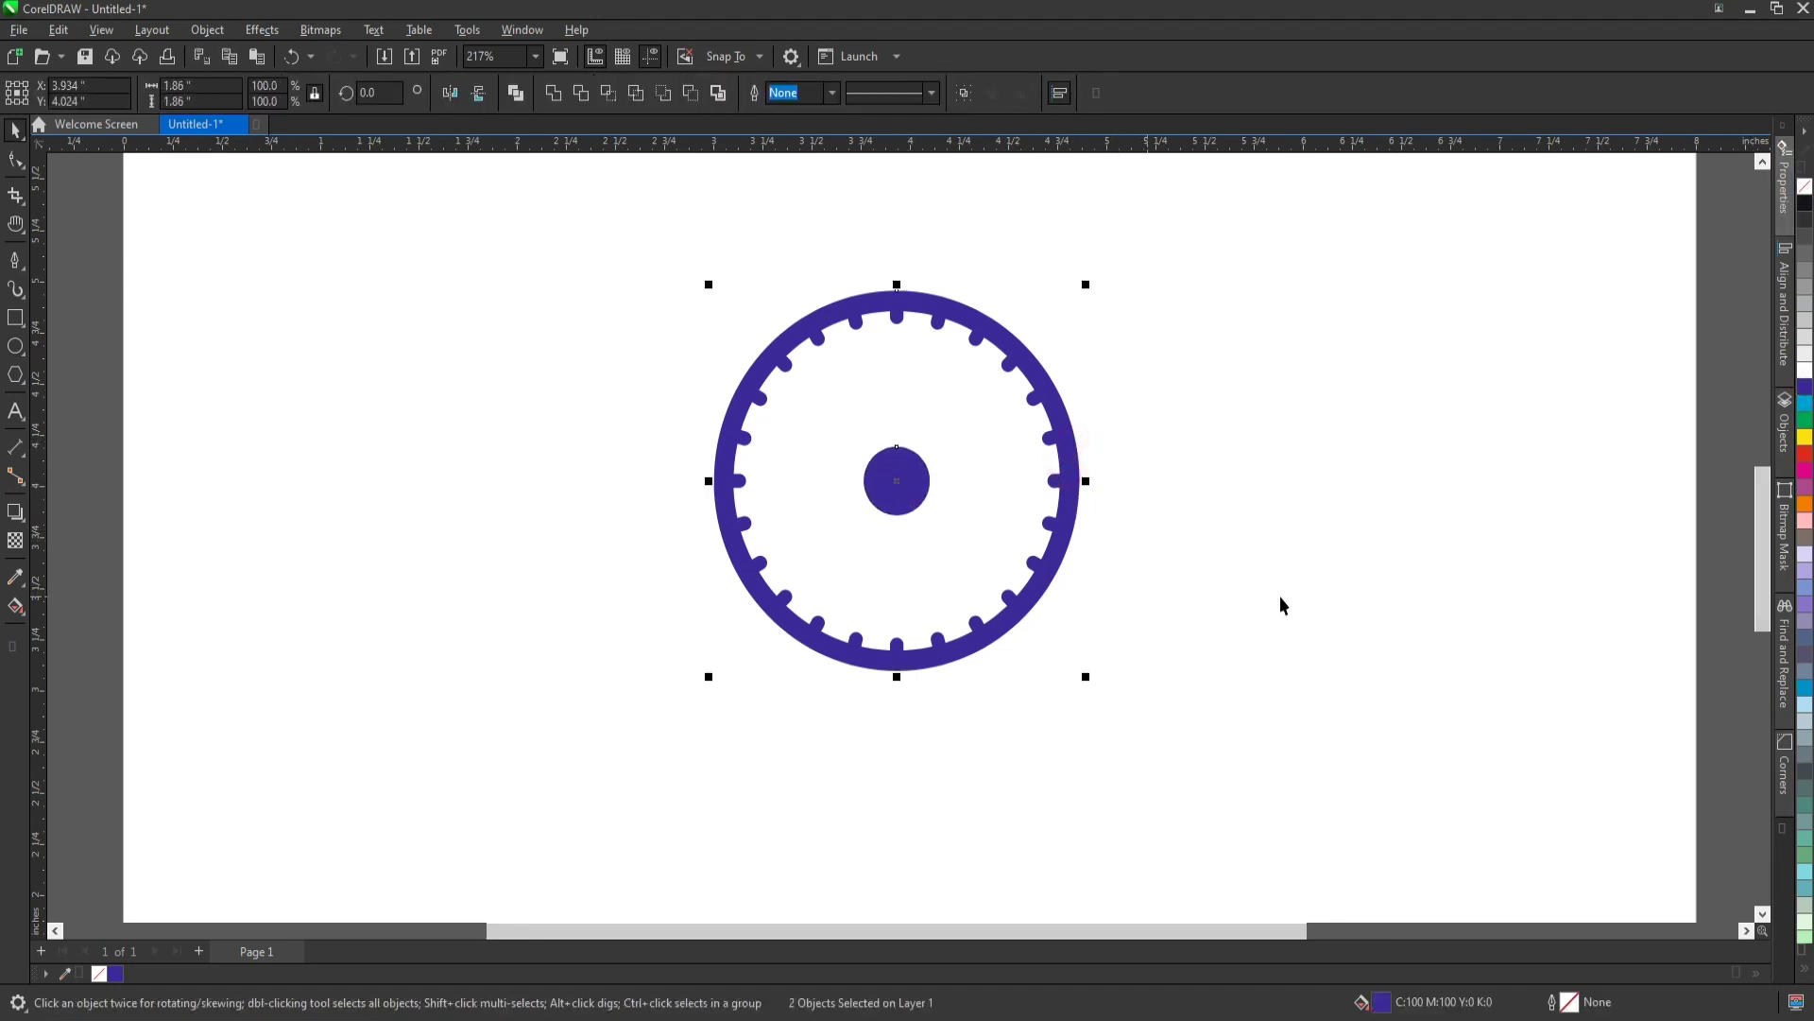
pyautogui.scroll(1, 718, 425)
pyautogui.click(648, 540)
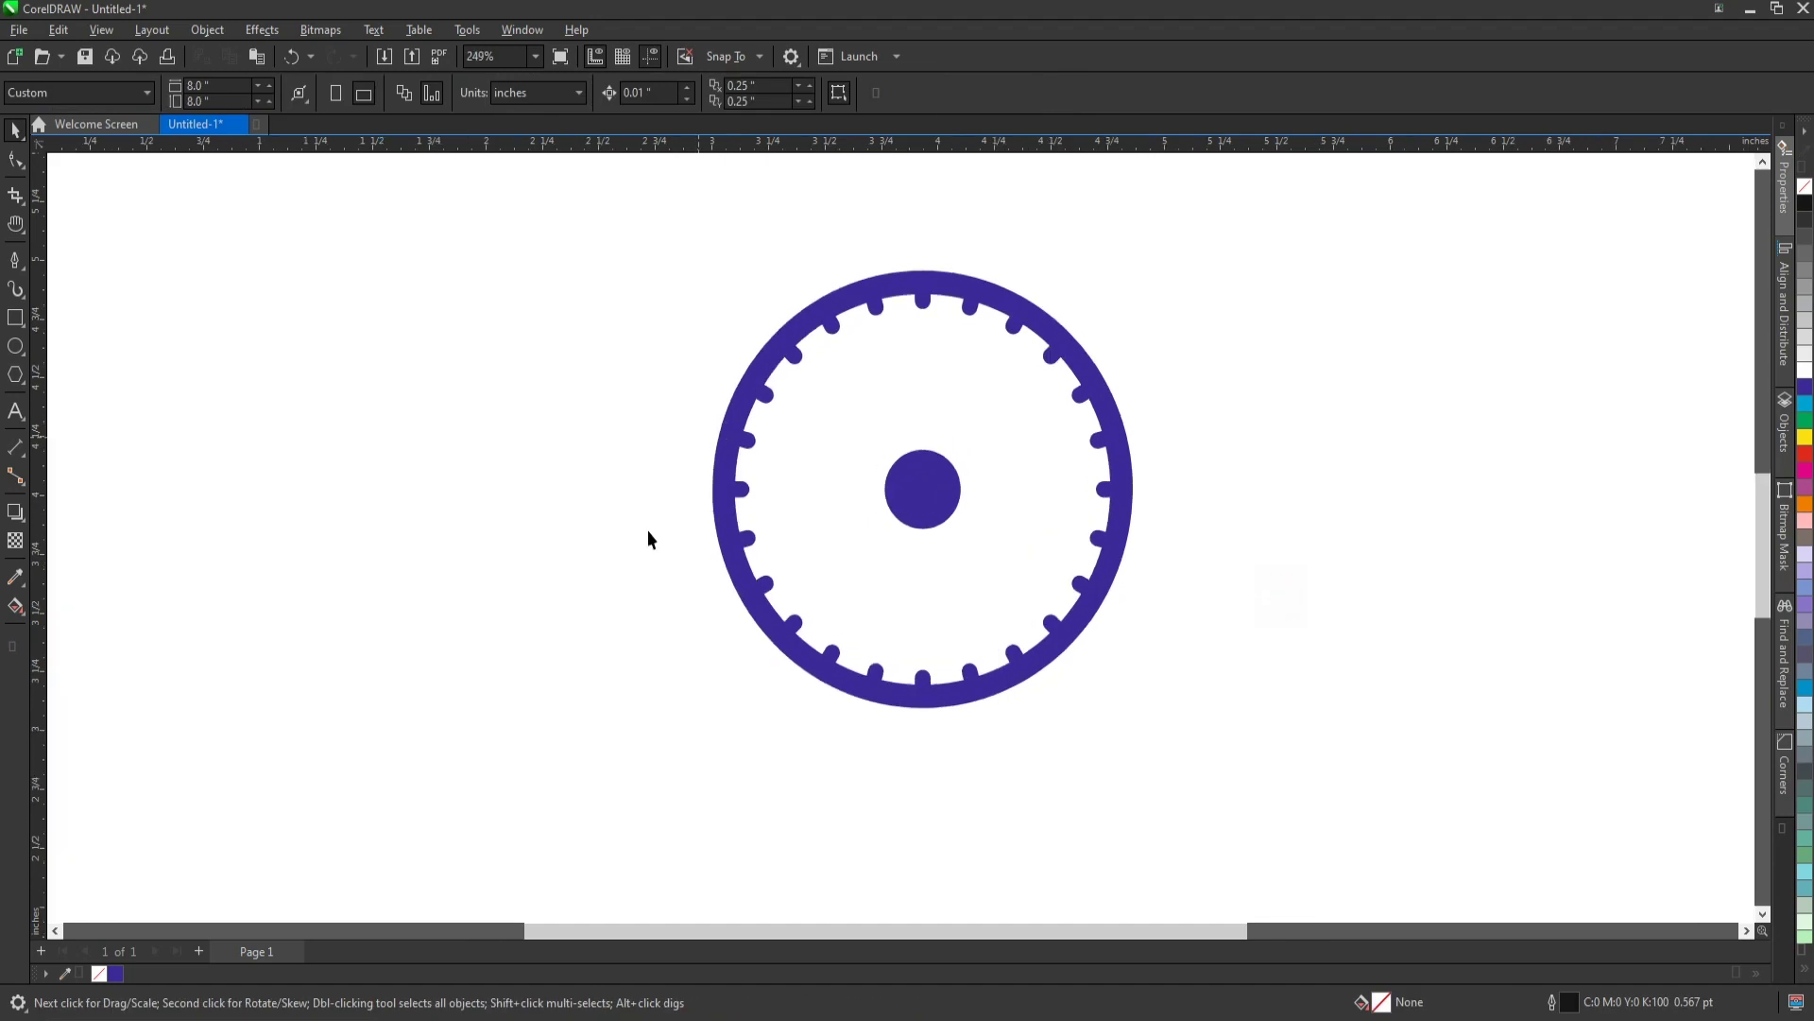
pyautogui.click(17, 347)
# Draw a triangle outline to the left of the ring.
pyautogui.click(17, 262)
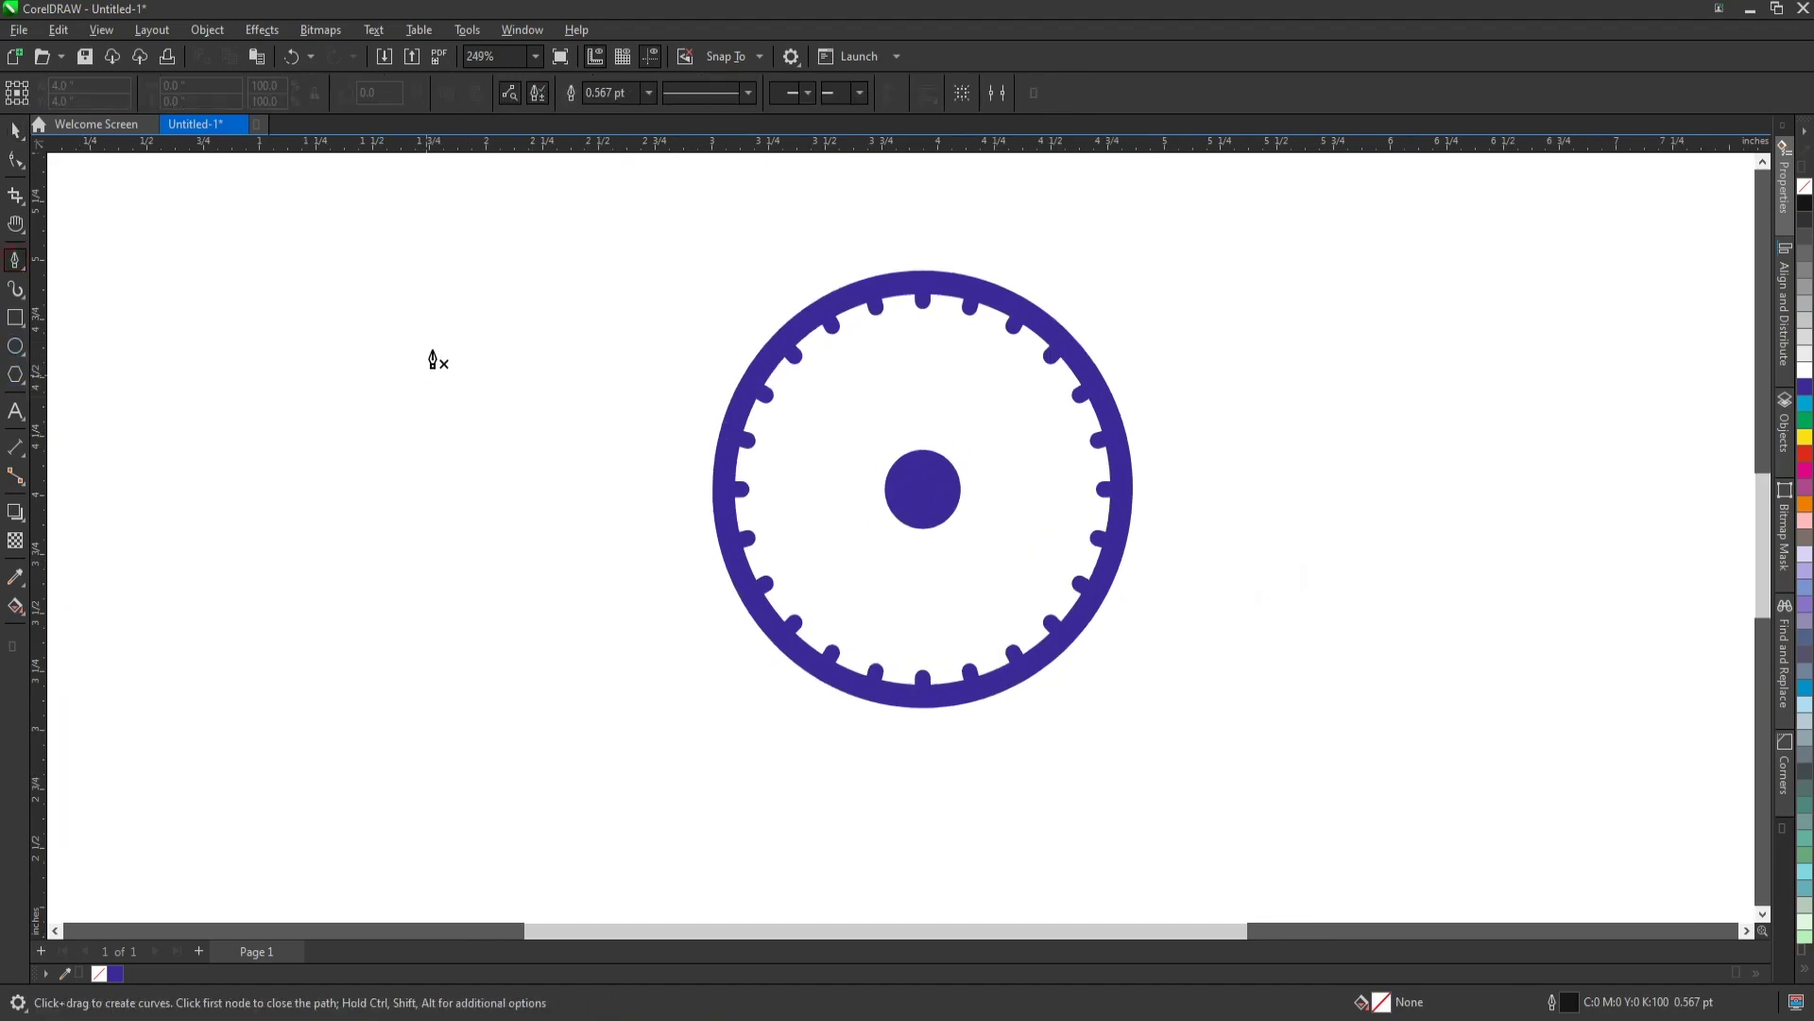
pyautogui.doubleClick(406, 615)
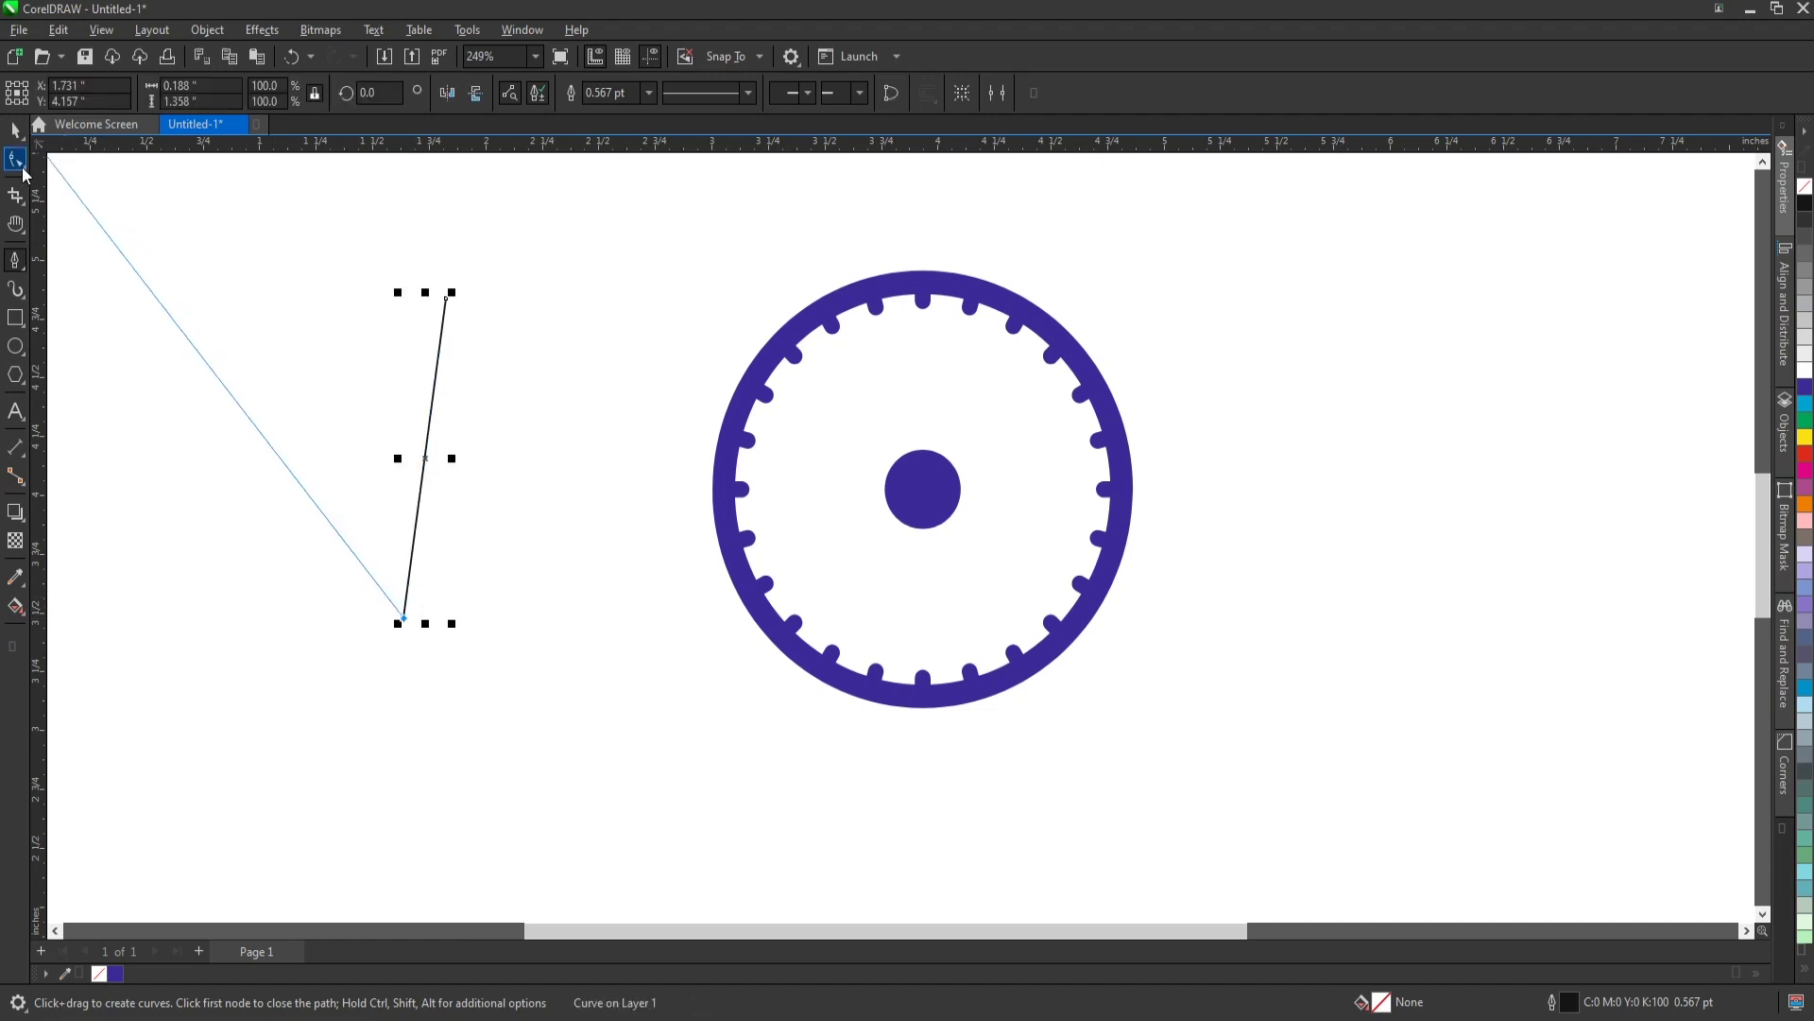
pyautogui.click(14, 132)
pyautogui.moveTo(398, 458); pyautogui.dragTo(495, 458)
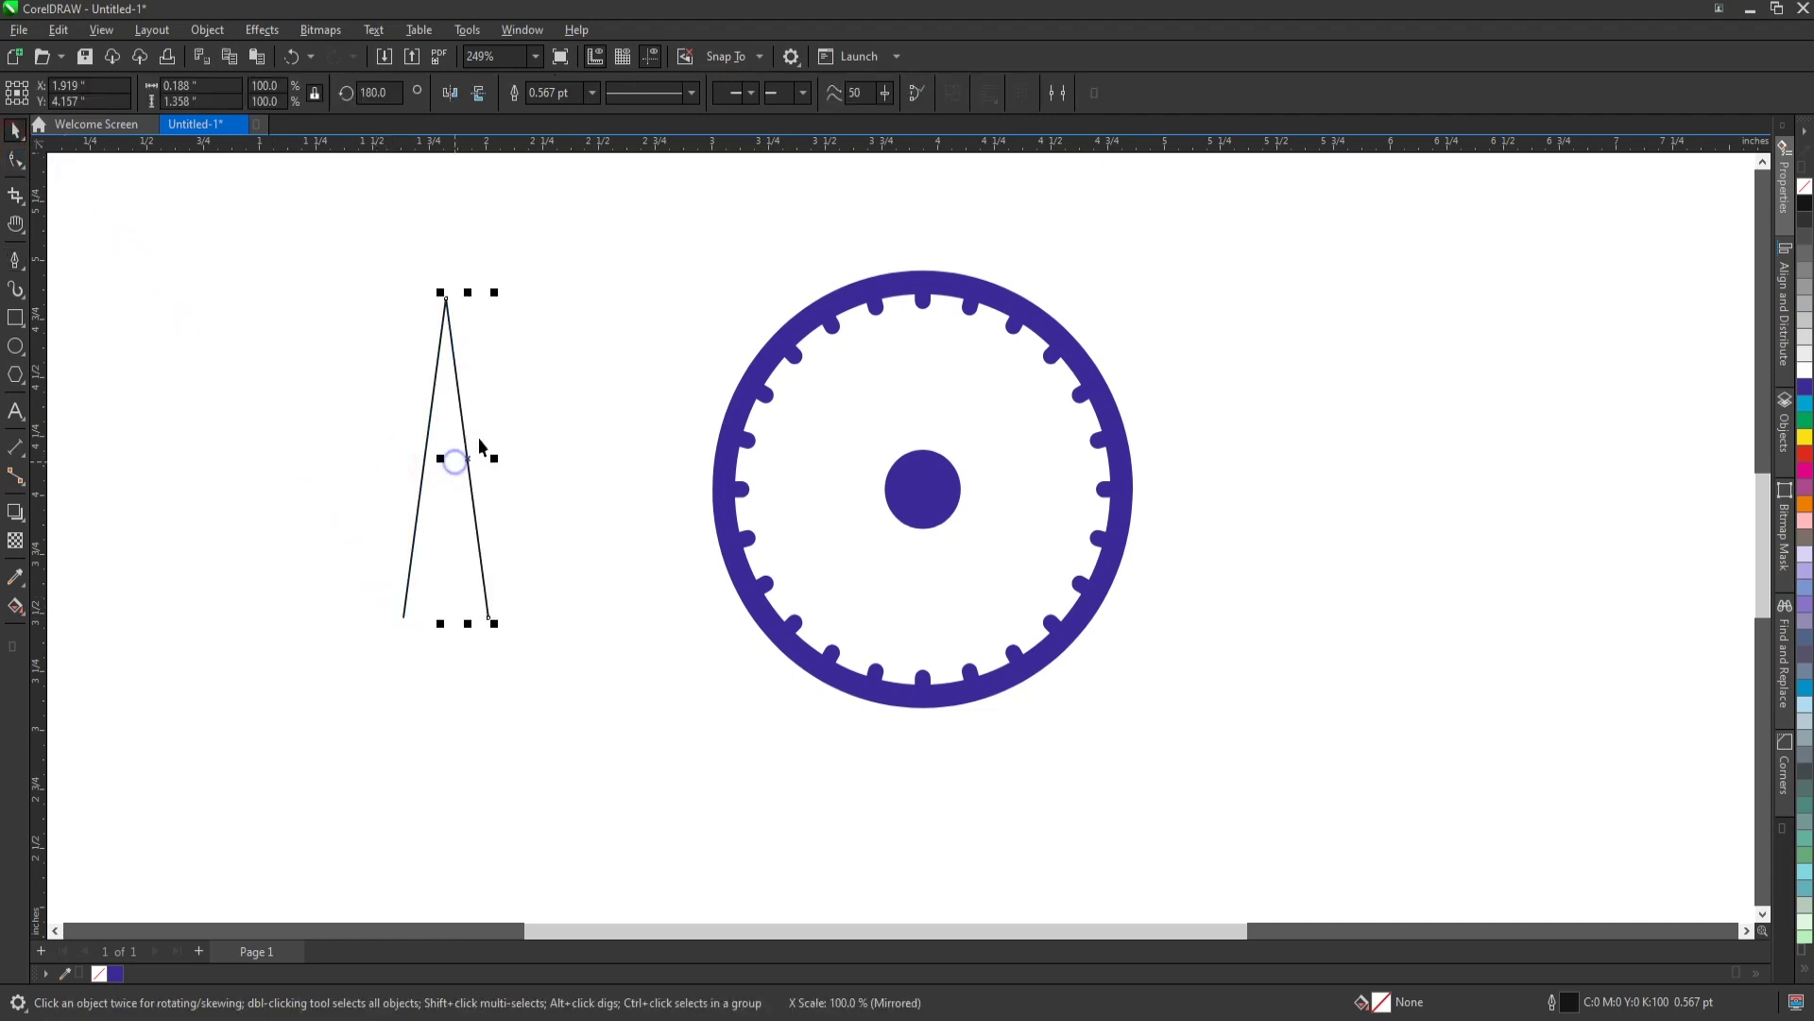
pyautogui.click(405, 619)
pyautogui.click(491, 619)
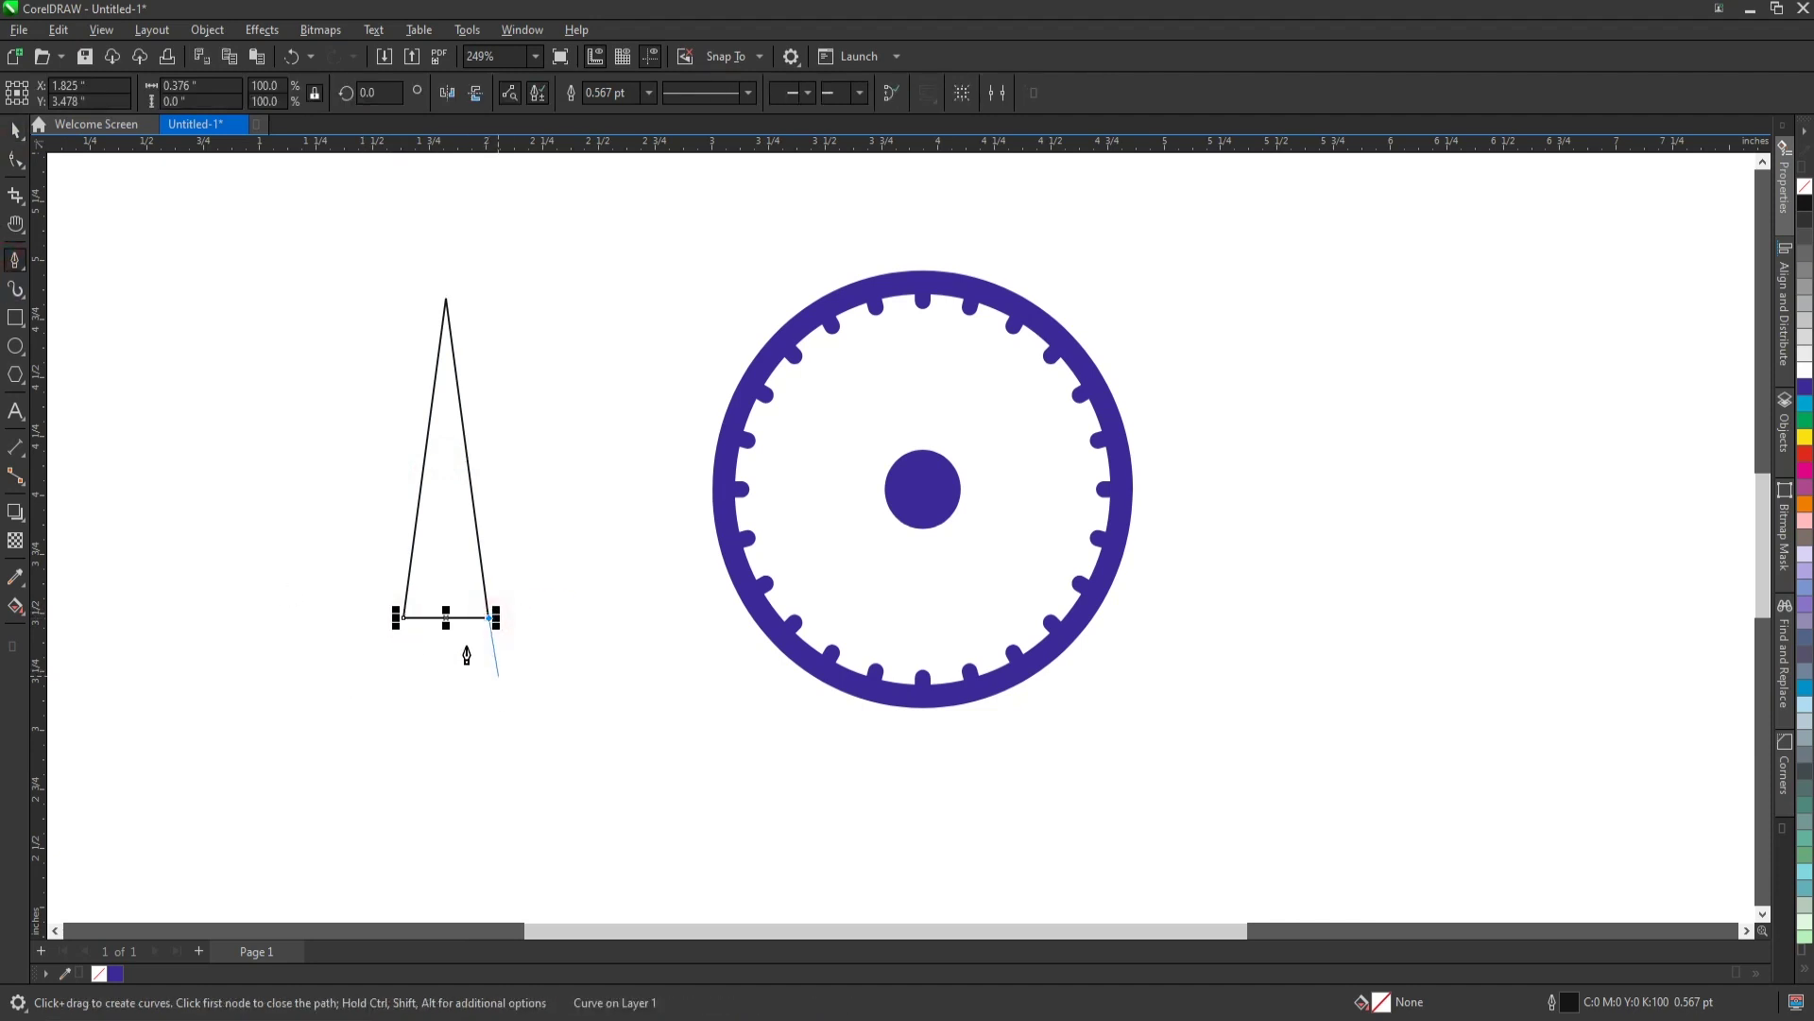
pyautogui.click(15, 133)
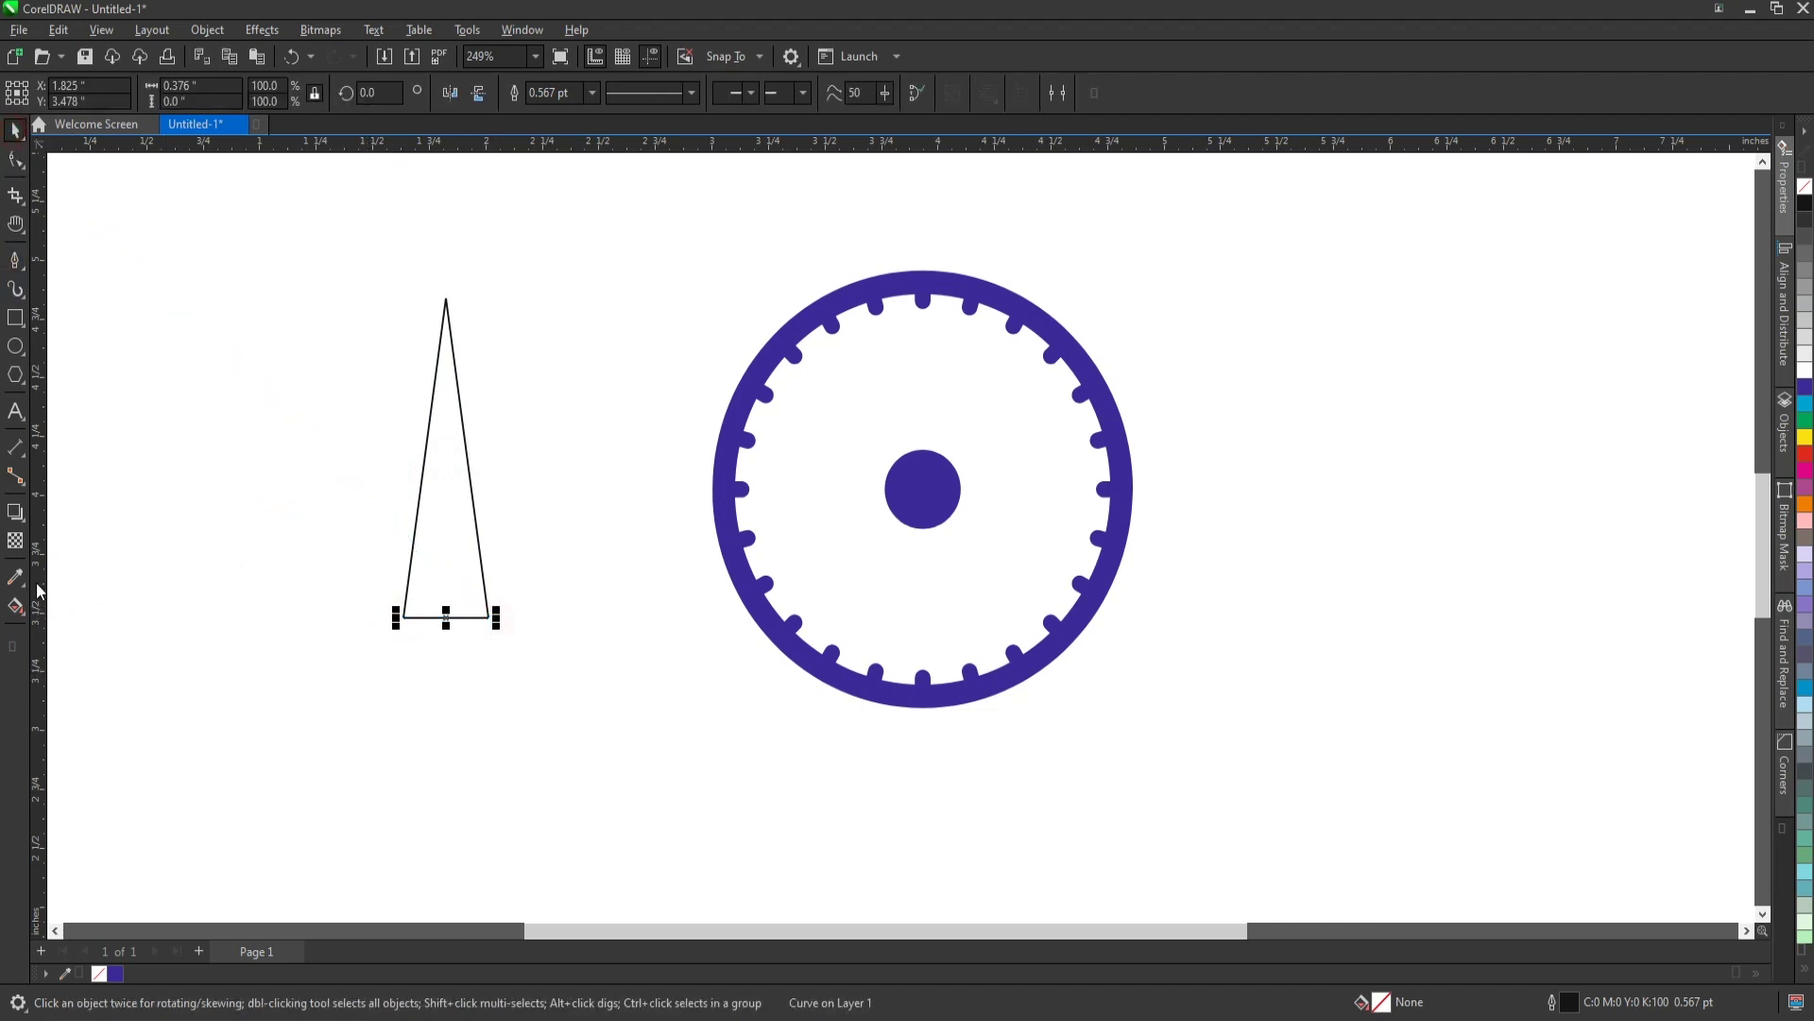
# Smart Fill the triangle as a shape and delete the leftover outline.
pyautogui.click(19, 610)
pyautogui.click(76, 628)
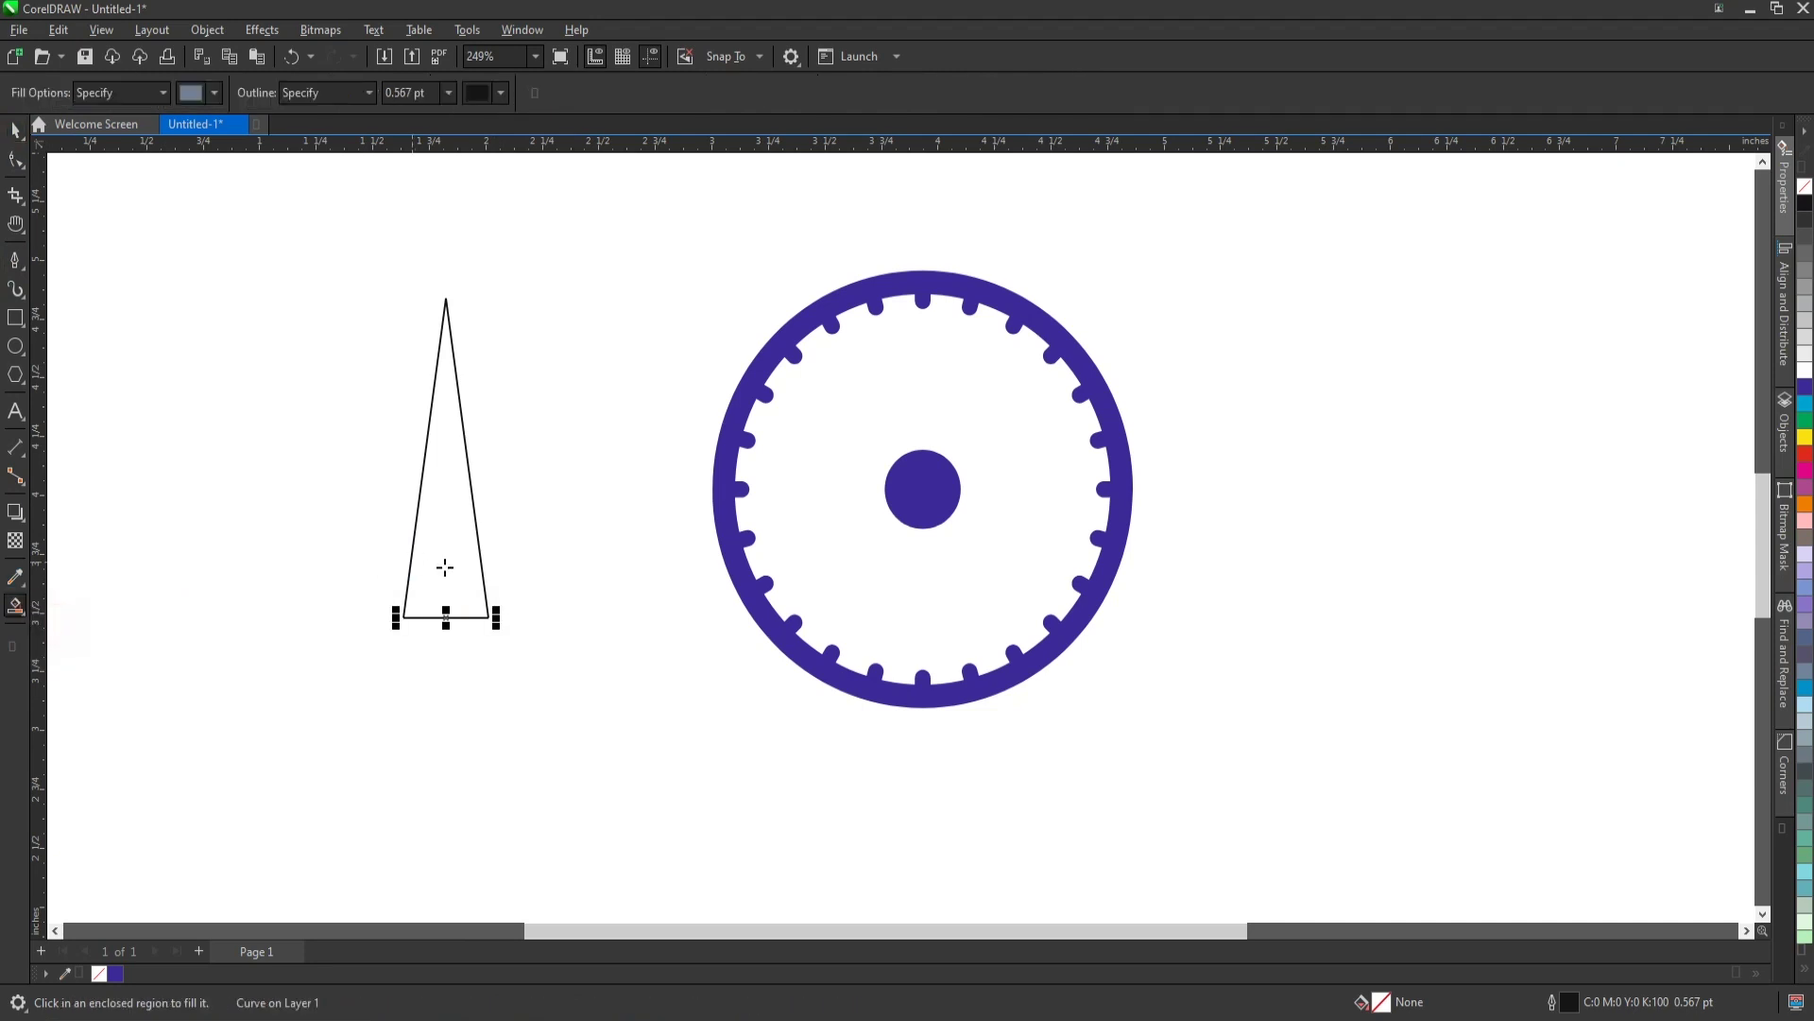
pyautogui.click(451, 575)
pyautogui.press('space')
pyautogui.press('Left')
pyautogui.press('Left')
pyautogui.press('Left')
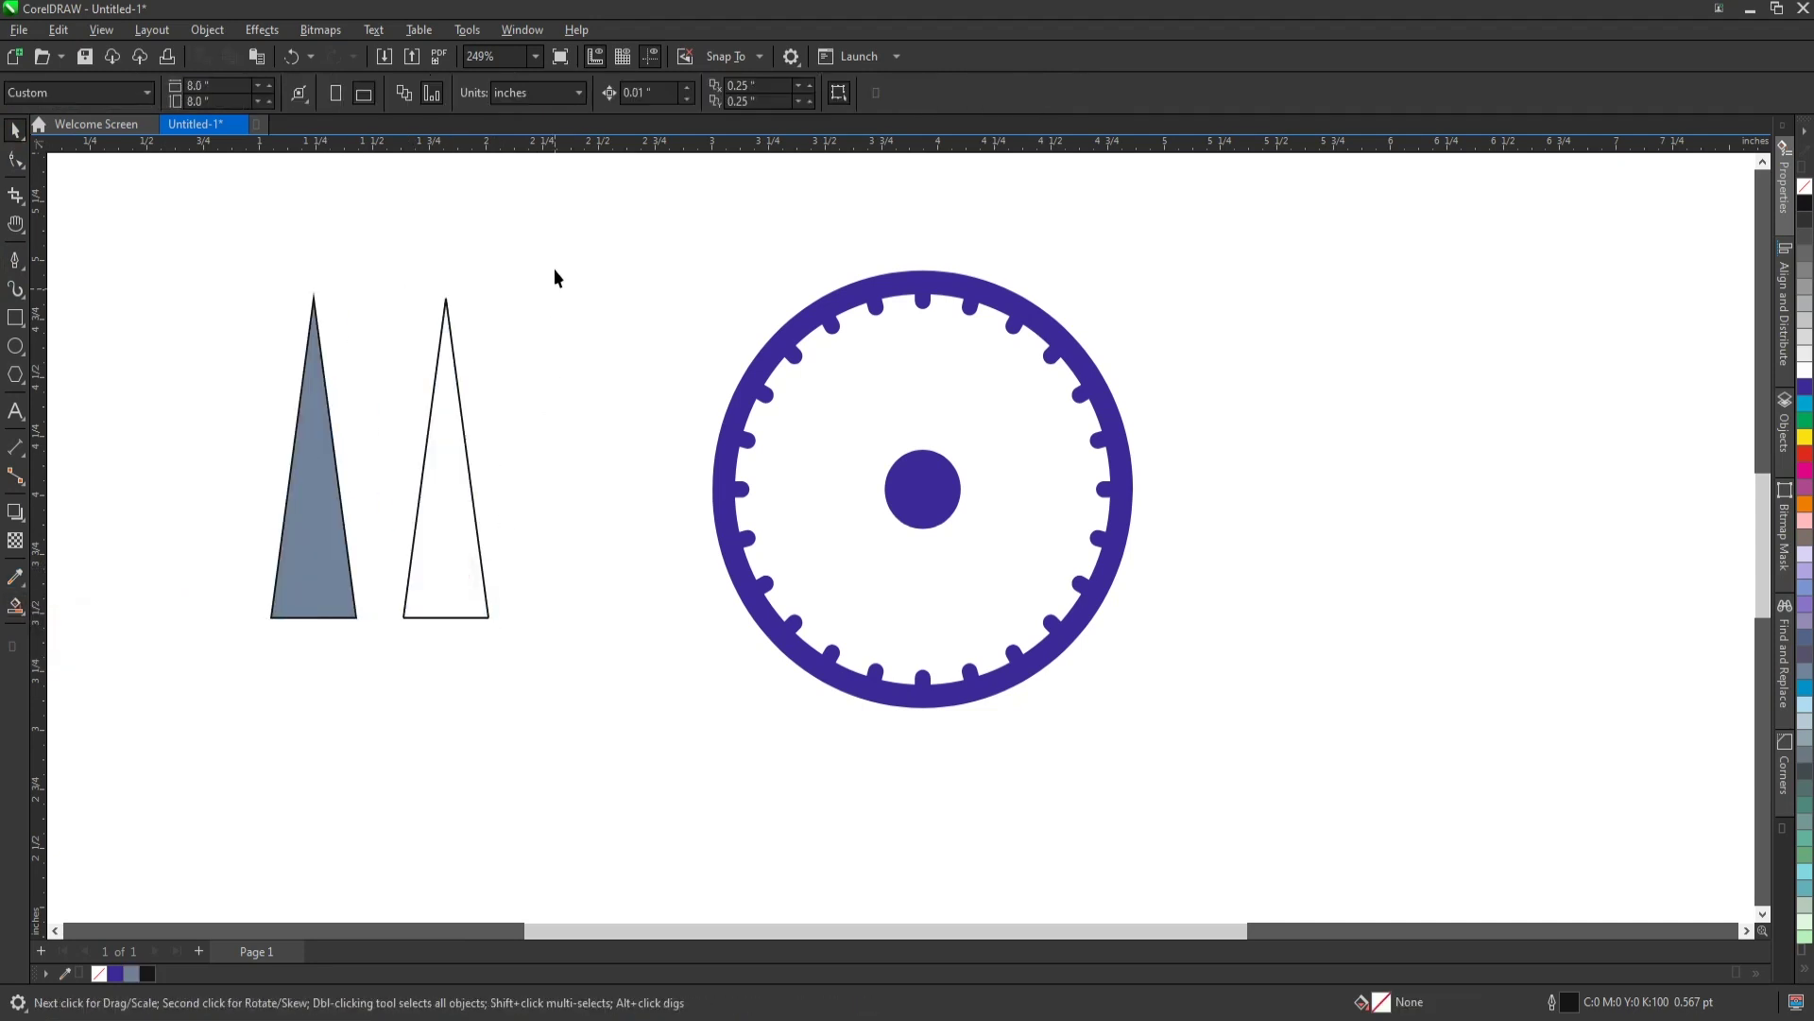
pyautogui.moveTo(554, 275); pyautogui.dragTo(344, 695)
pyautogui.press('Delete')
# Halve the triangle's width, mirror a copy downward, combine into a diamond and fill it blue.
pyautogui.click(335, 596)
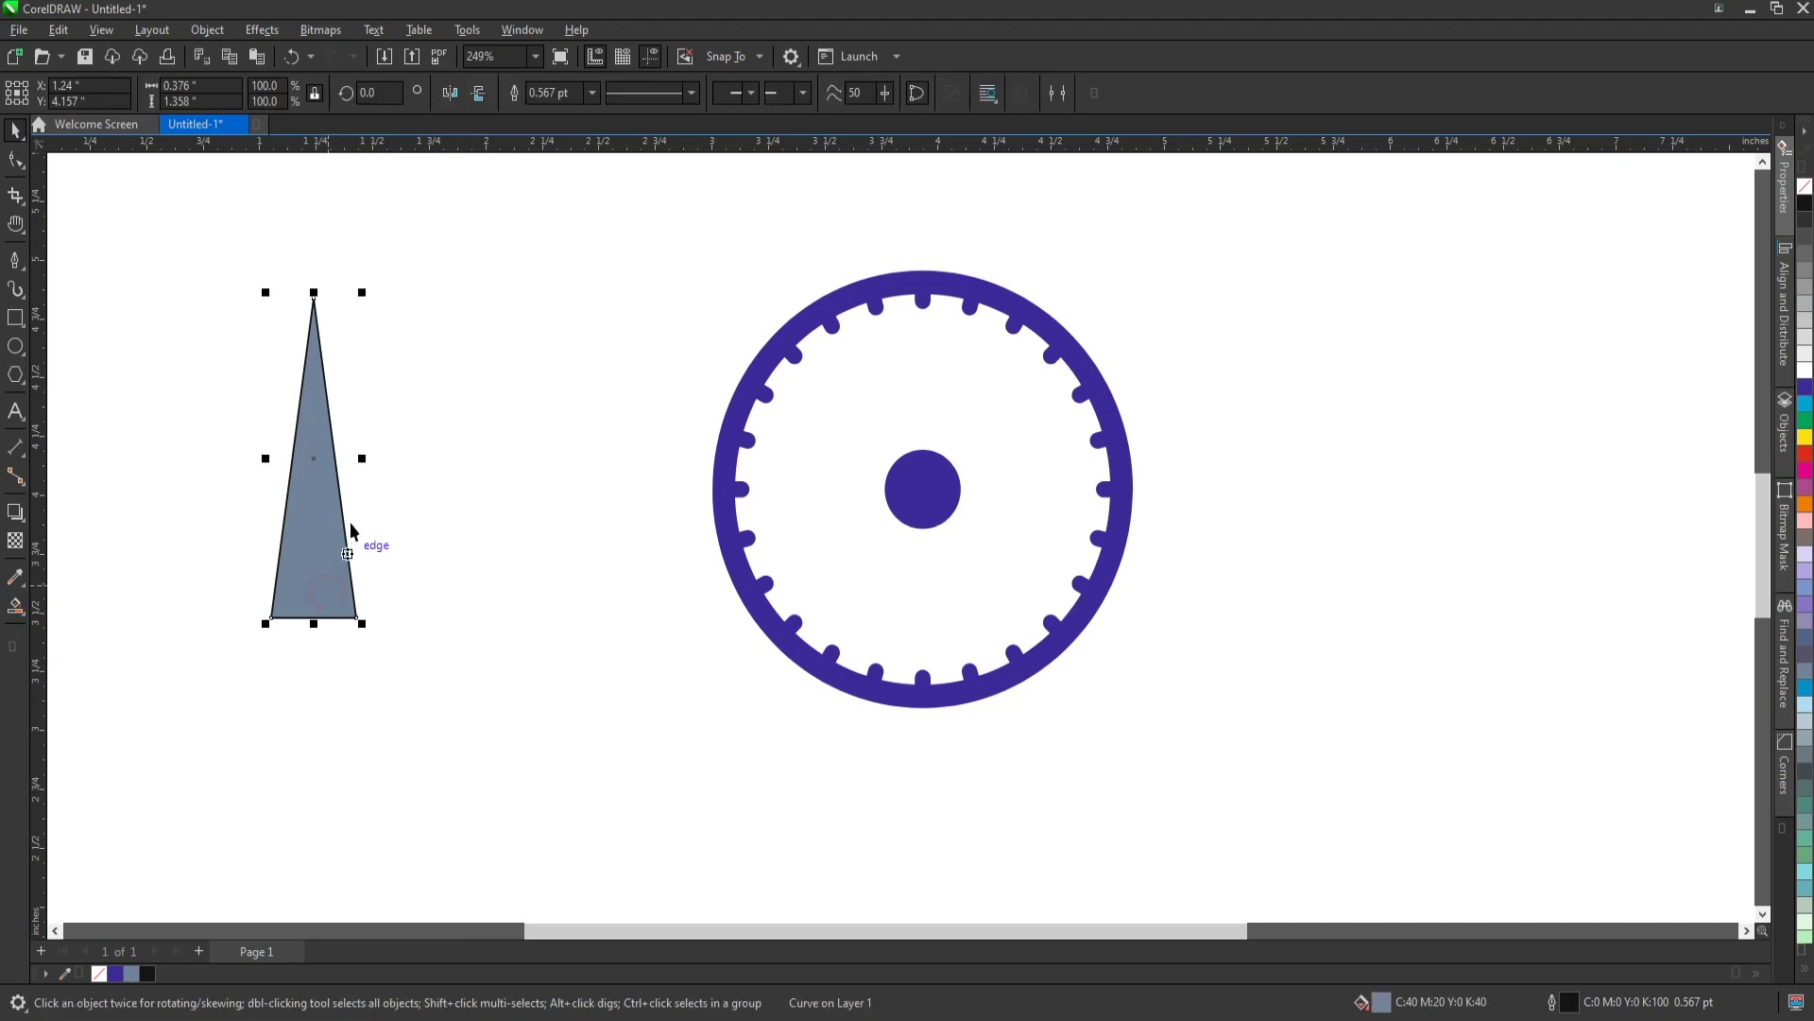
pyautogui.scroll(1, 349, 522)
pyautogui.moveTo(370, 423); pyautogui.dragTo(330, 426)
pyautogui.scroll(-3, 346, 473)
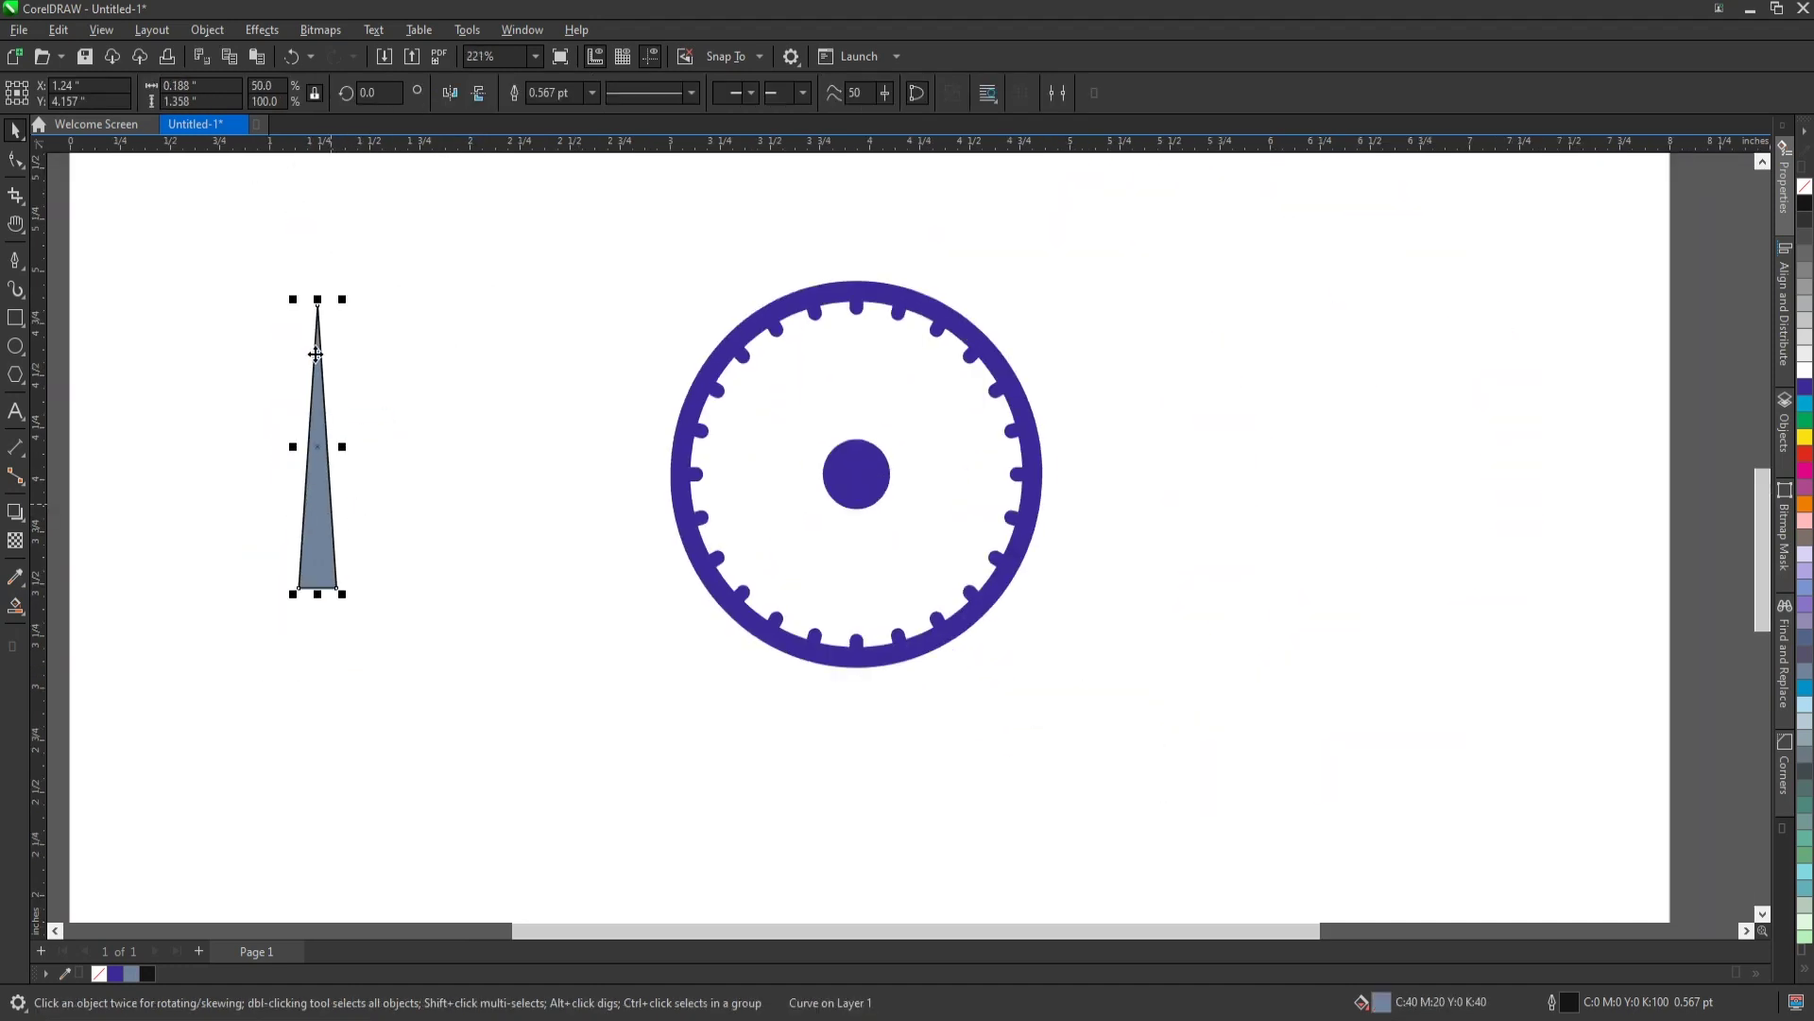
pyautogui.moveTo(318, 302); pyautogui.dragTo(323, 735)
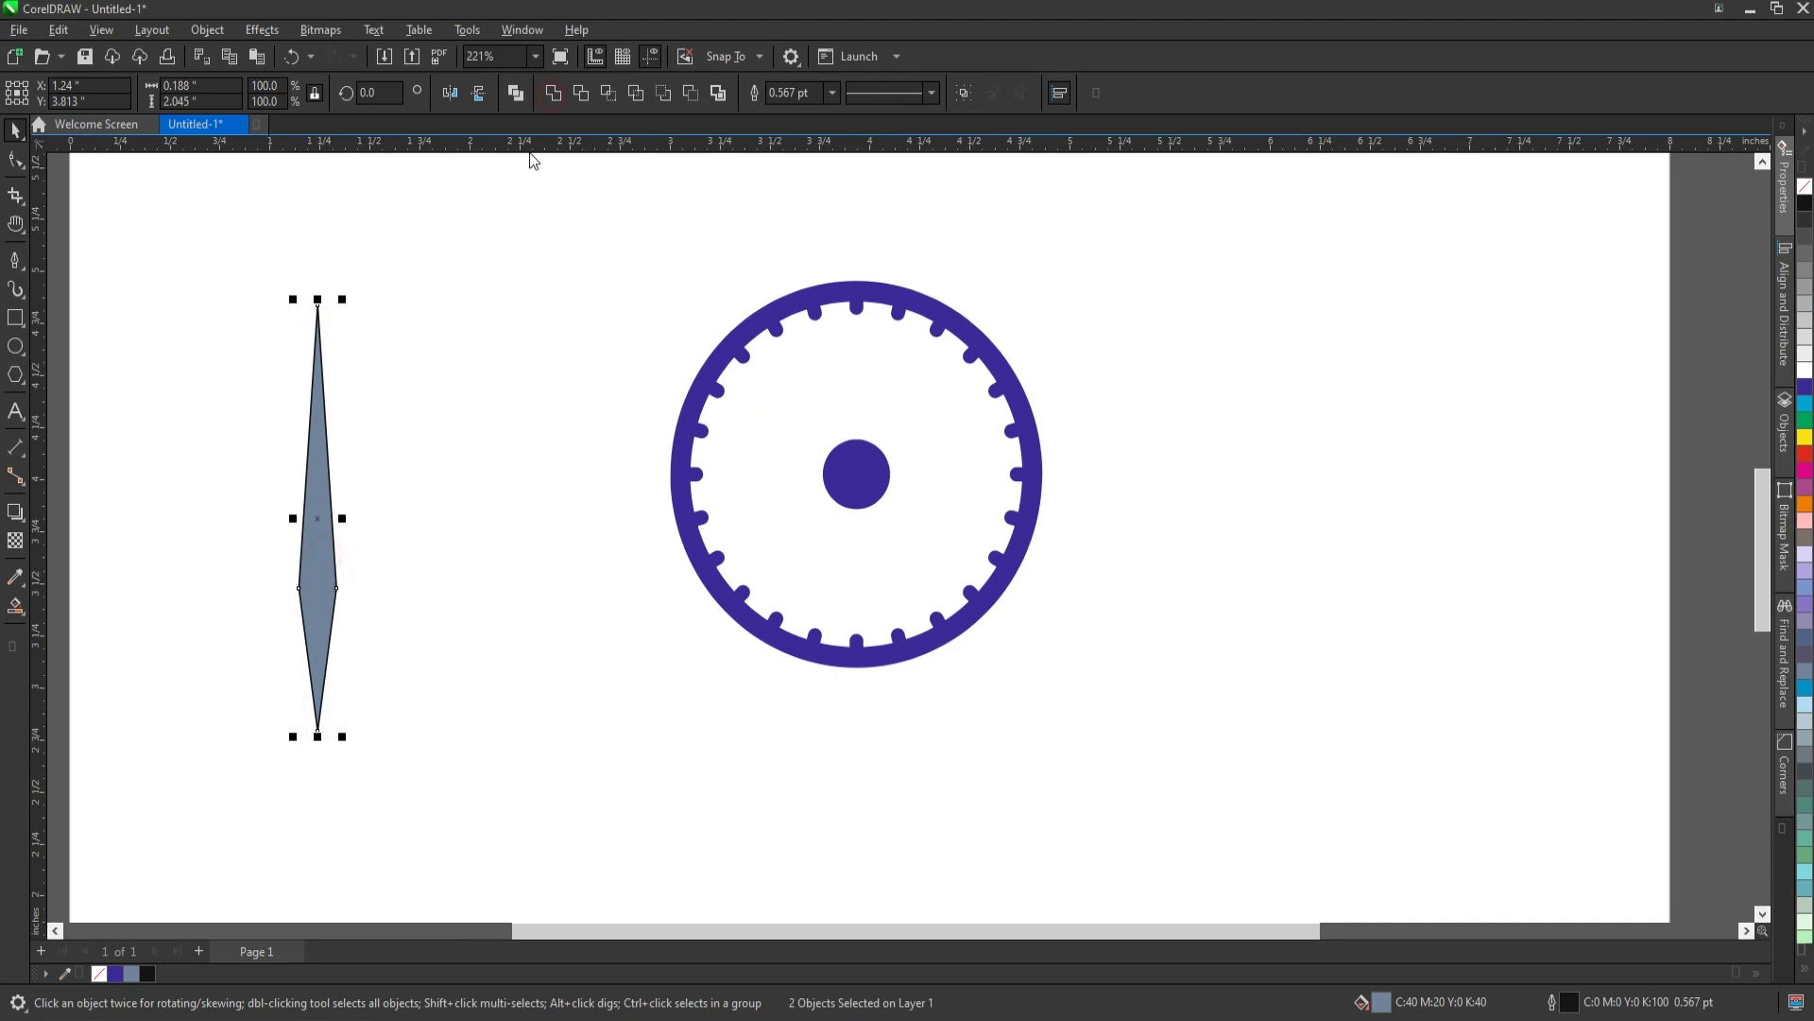
pyautogui.click(554, 93)
pyautogui.click(115, 973)
# Remove the diamond's outline and scale it down onto the top centre of the wheel.
pyautogui.rightClick(98, 974)
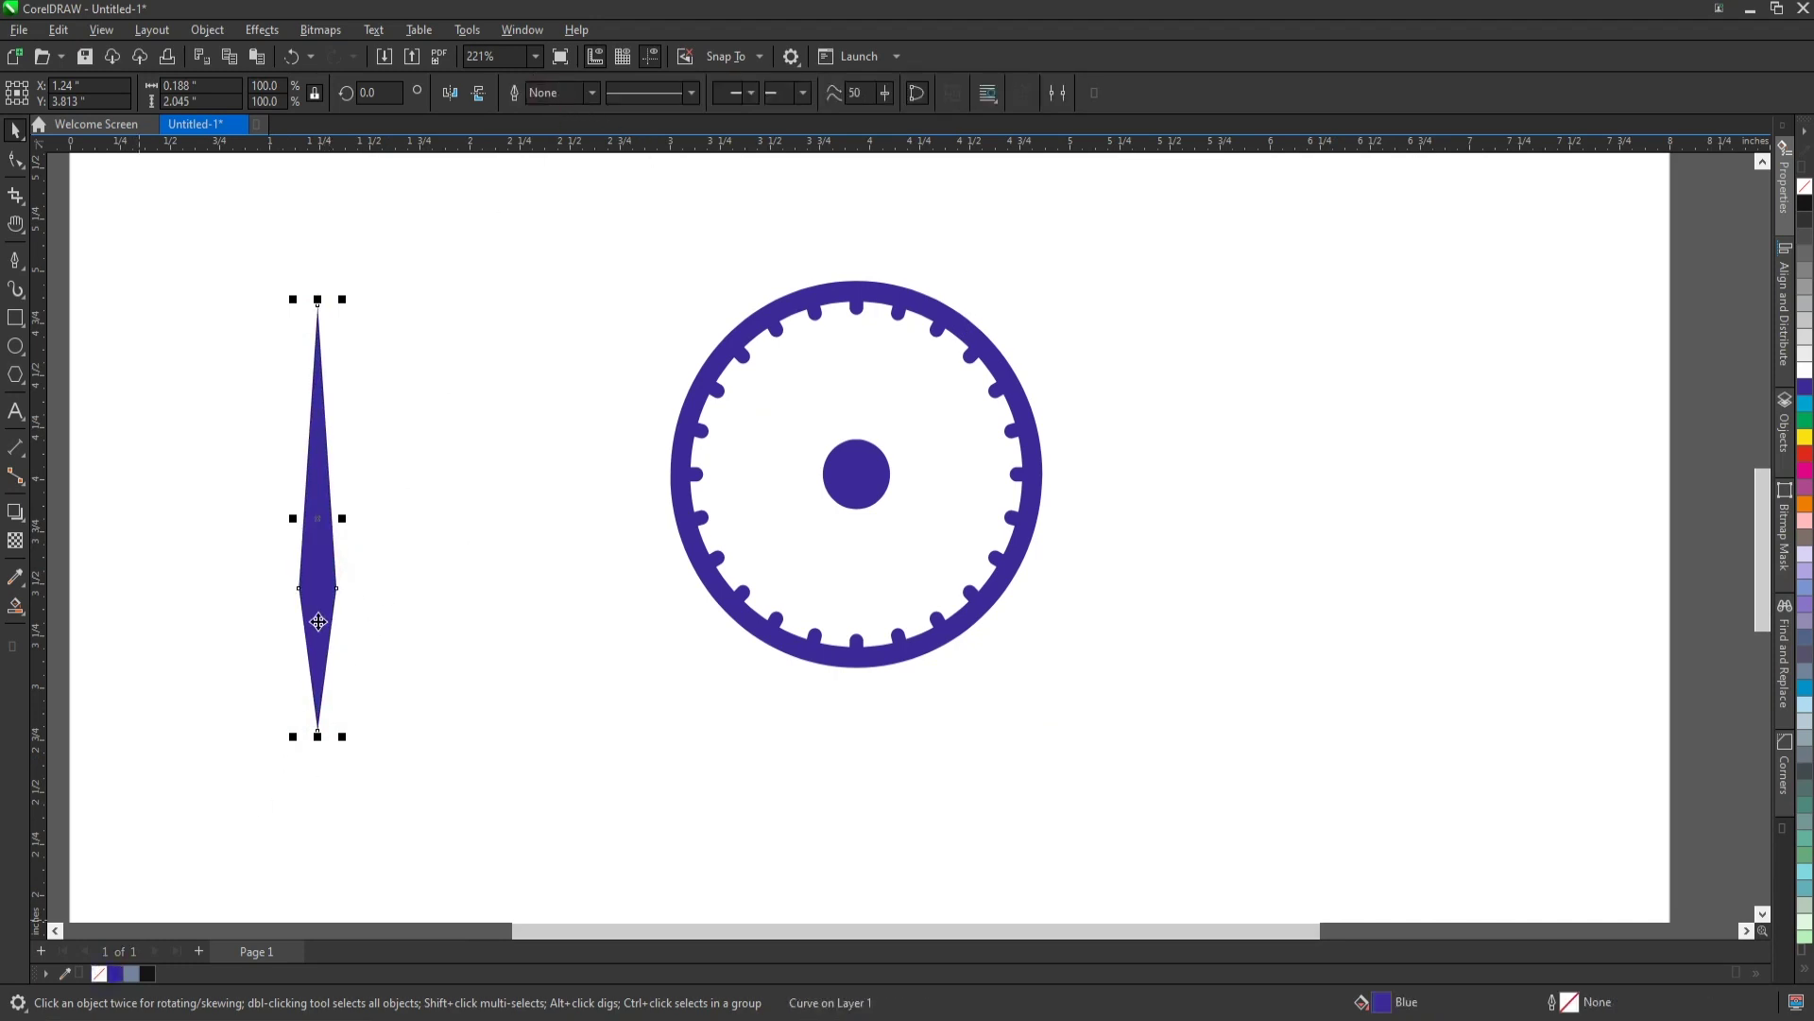
pyautogui.moveTo(318, 621); pyautogui.dragTo(445, 604)
pyautogui.moveTo(450, 285)
pyautogui.mouseDown()
pyautogui.moveTo(482, 367)
pyautogui.moveTo(460, 477)
pyautogui.mouseUp()
pyautogui.moveTo(458, 595); pyautogui.dragTo(875, 312)
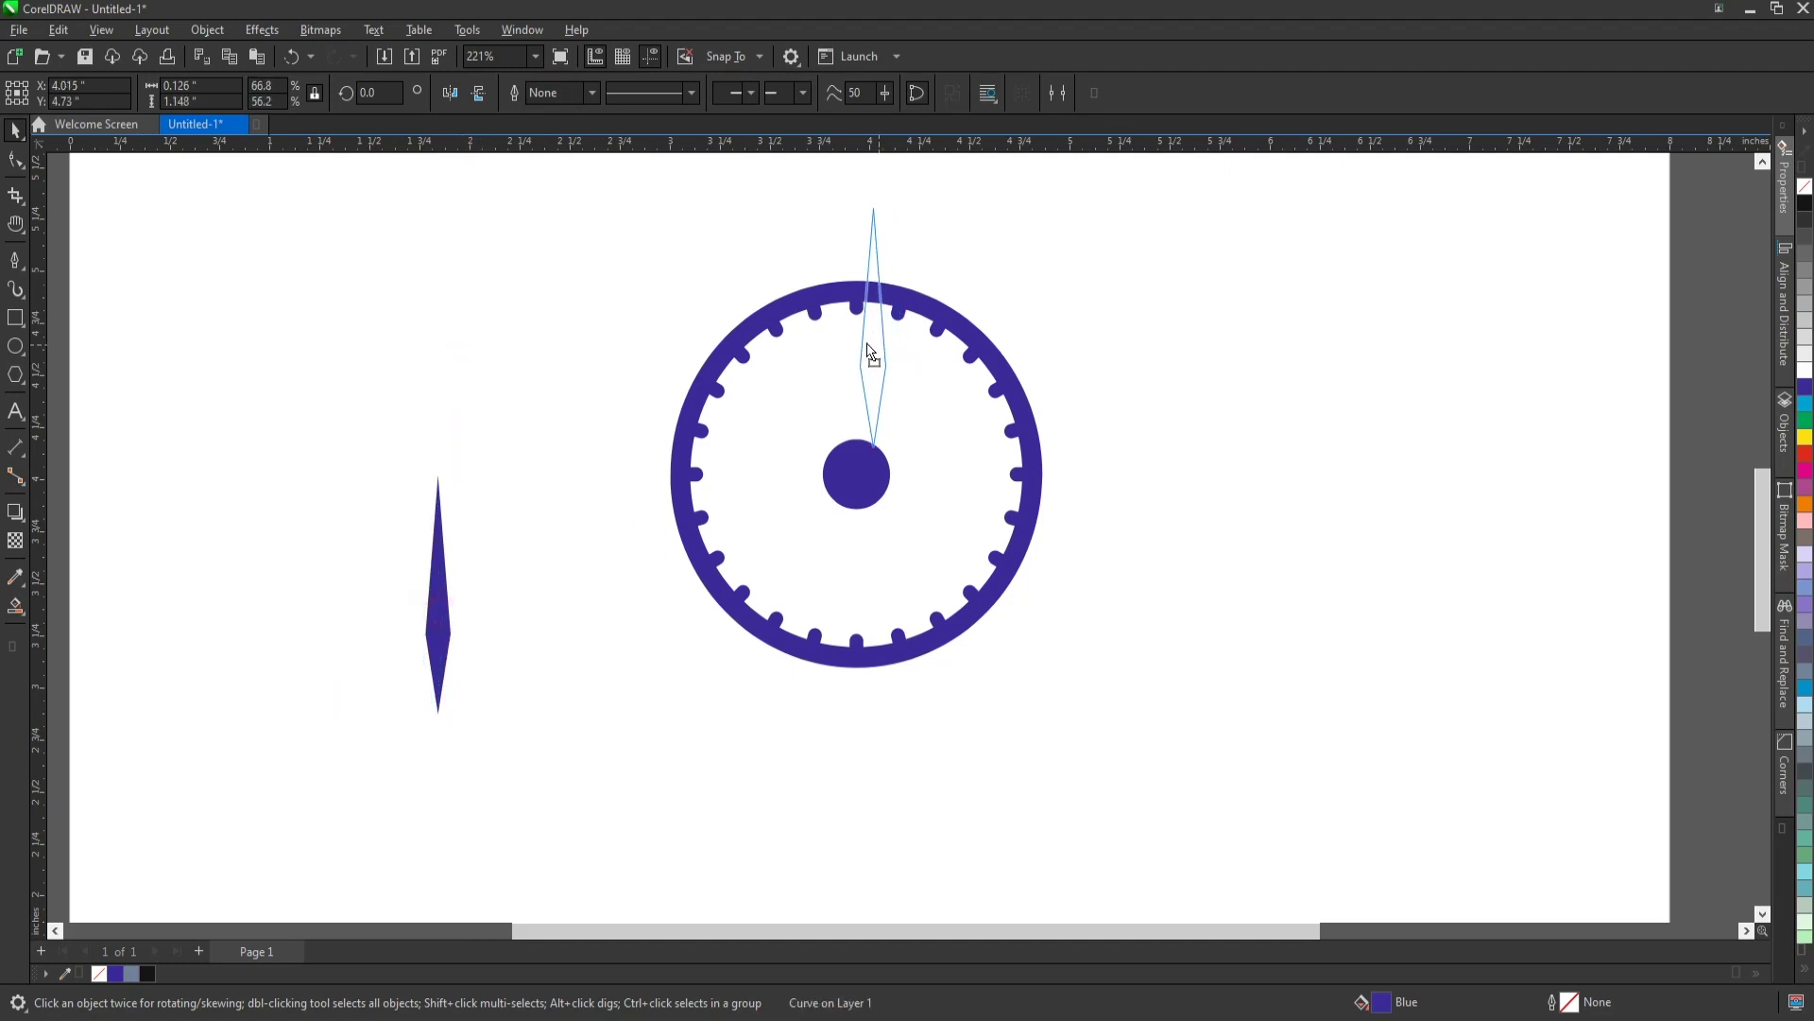
pyautogui.moveTo(875, 190); pyautogui.dragTo(877, 393)
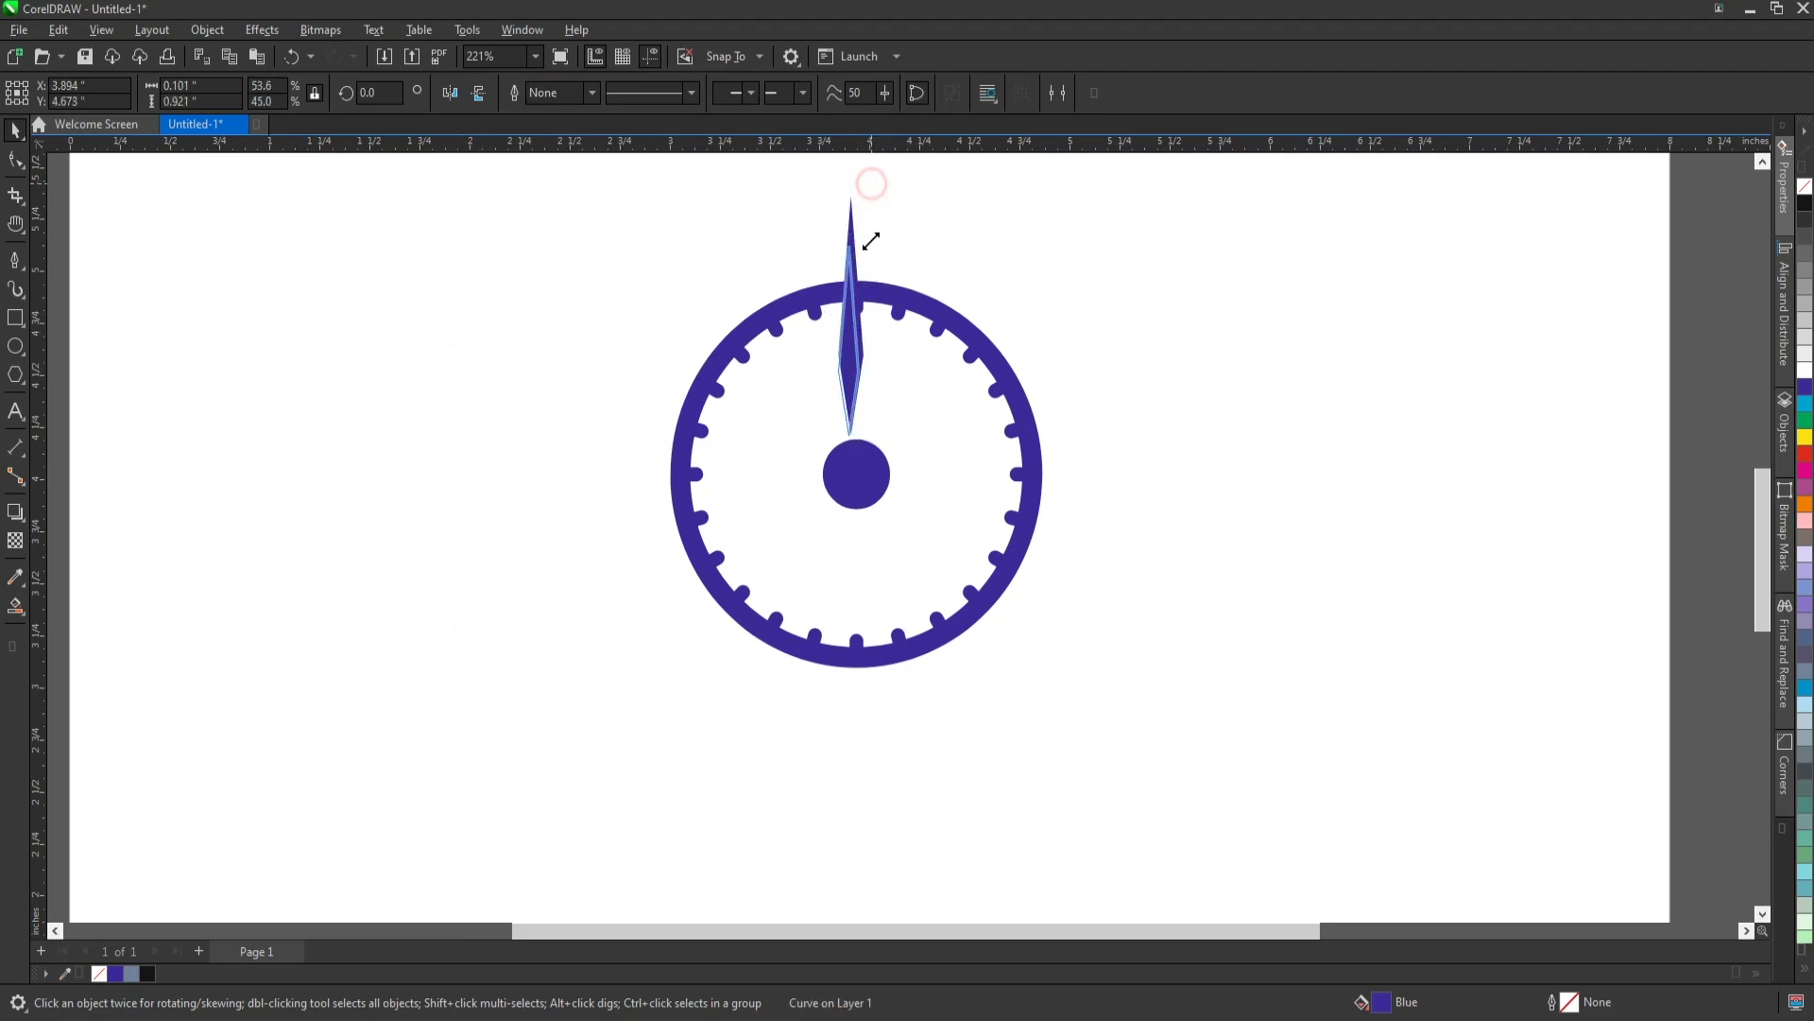
# Reselect the spoke and nudge it up slightly toward the hub.
pyautogui.scroll(2, 877, 393)
pyautogui.click(850, 489)
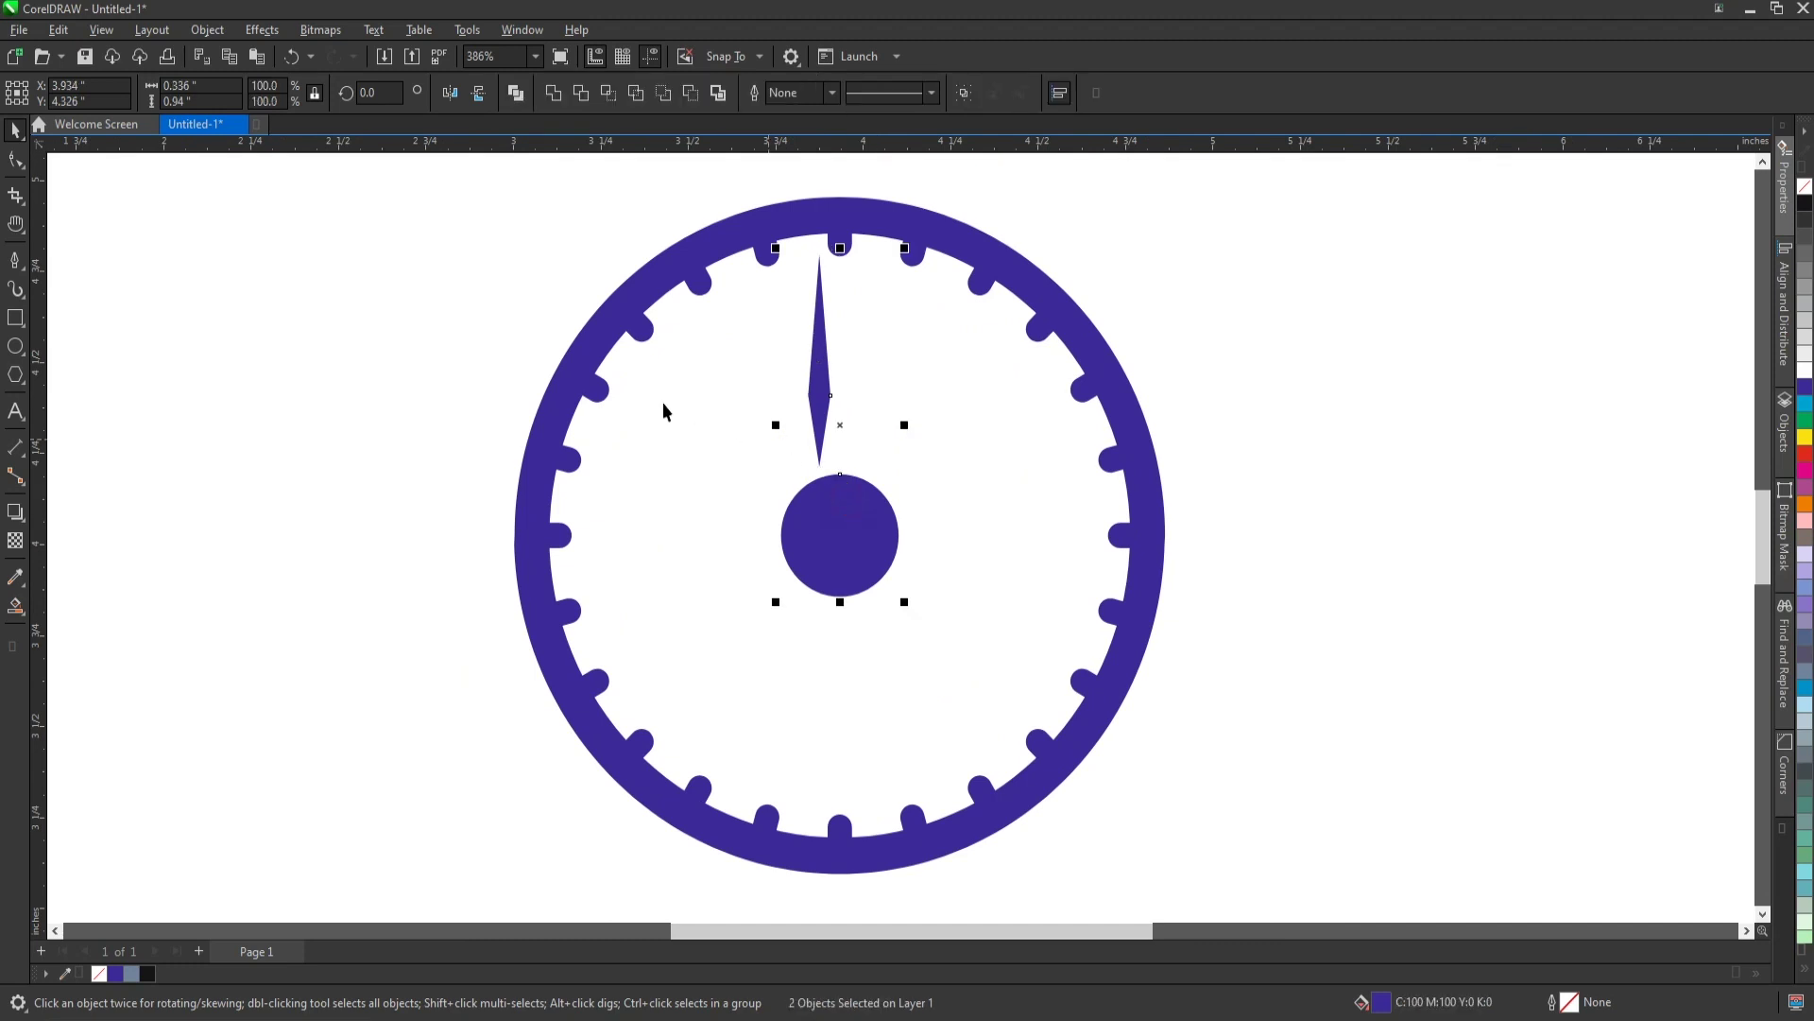
pyautogui.scroll(-2, 662, 401)
pyautogui.click(1055, 382)
pyautogui.scroll(2, 818, 381)
pyautogui.scroll(1, 756, 378)
pyautogui.click(704, 395)
pyautogui.scroll(2, 707, 397)
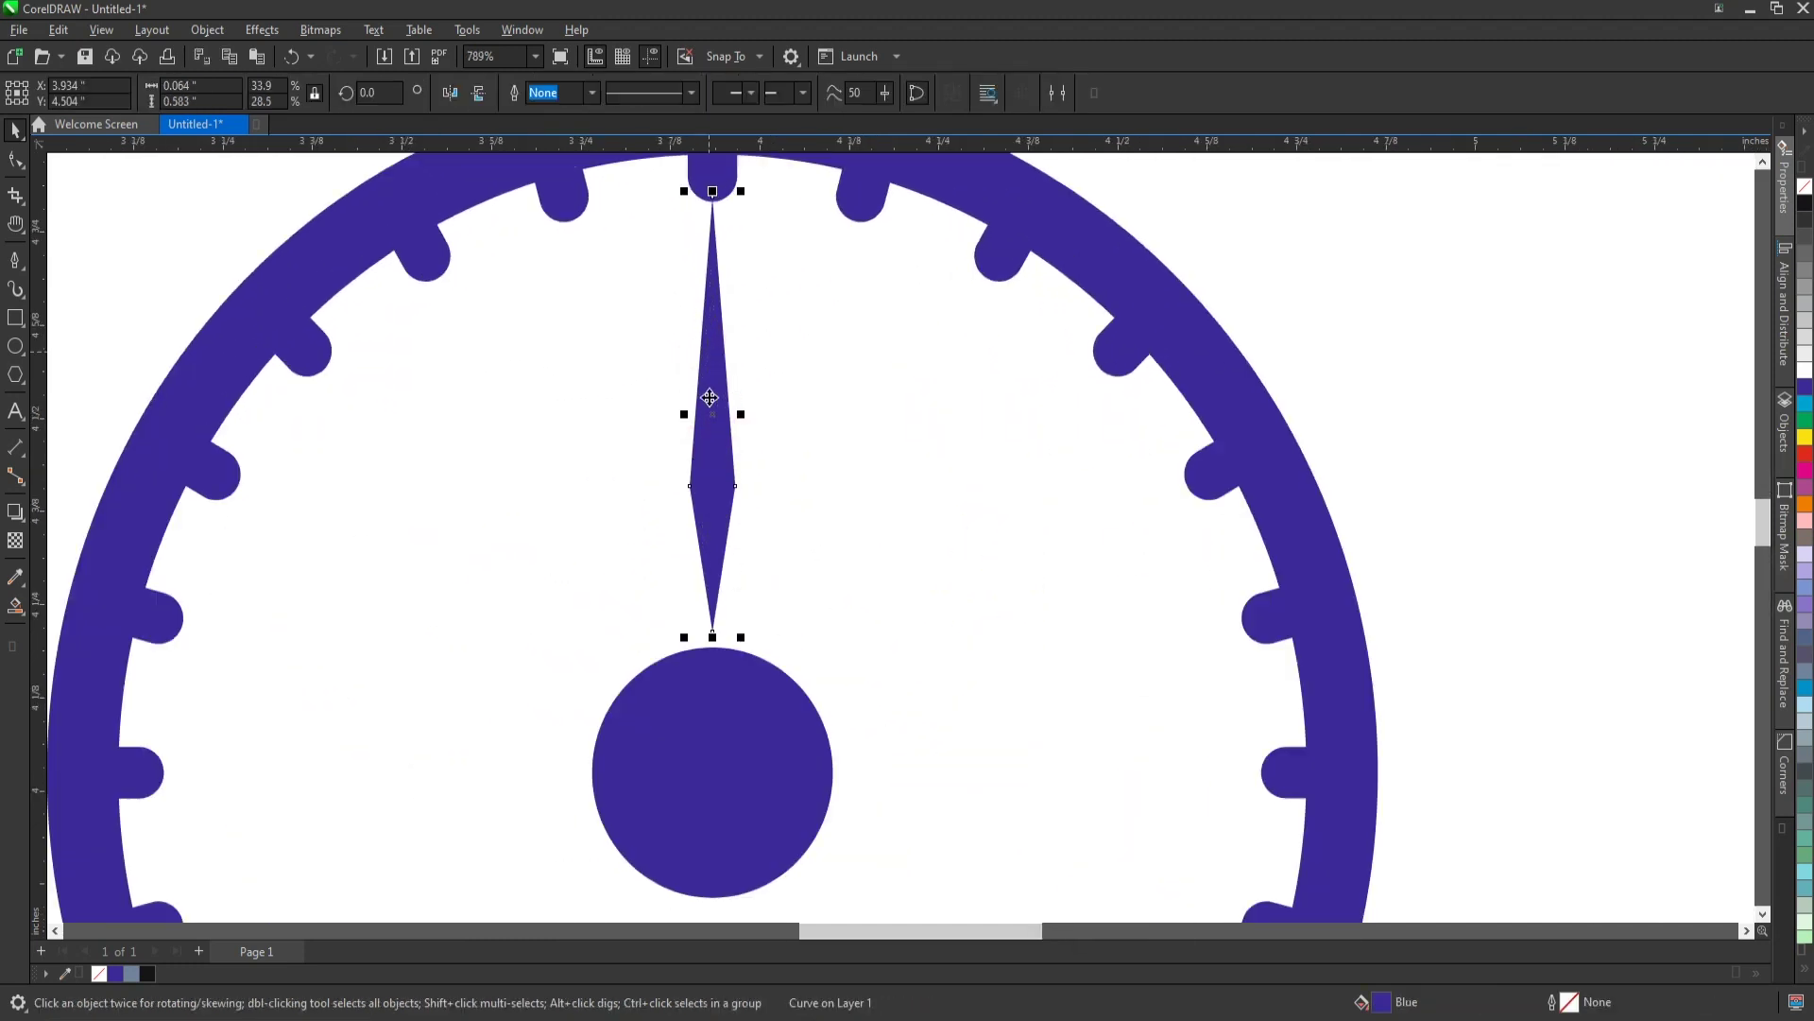
pyautogui.scroll(1, 713, 629)
pyautogui.moveTo(713, 628); pyautogui.dragTo(712, 613)
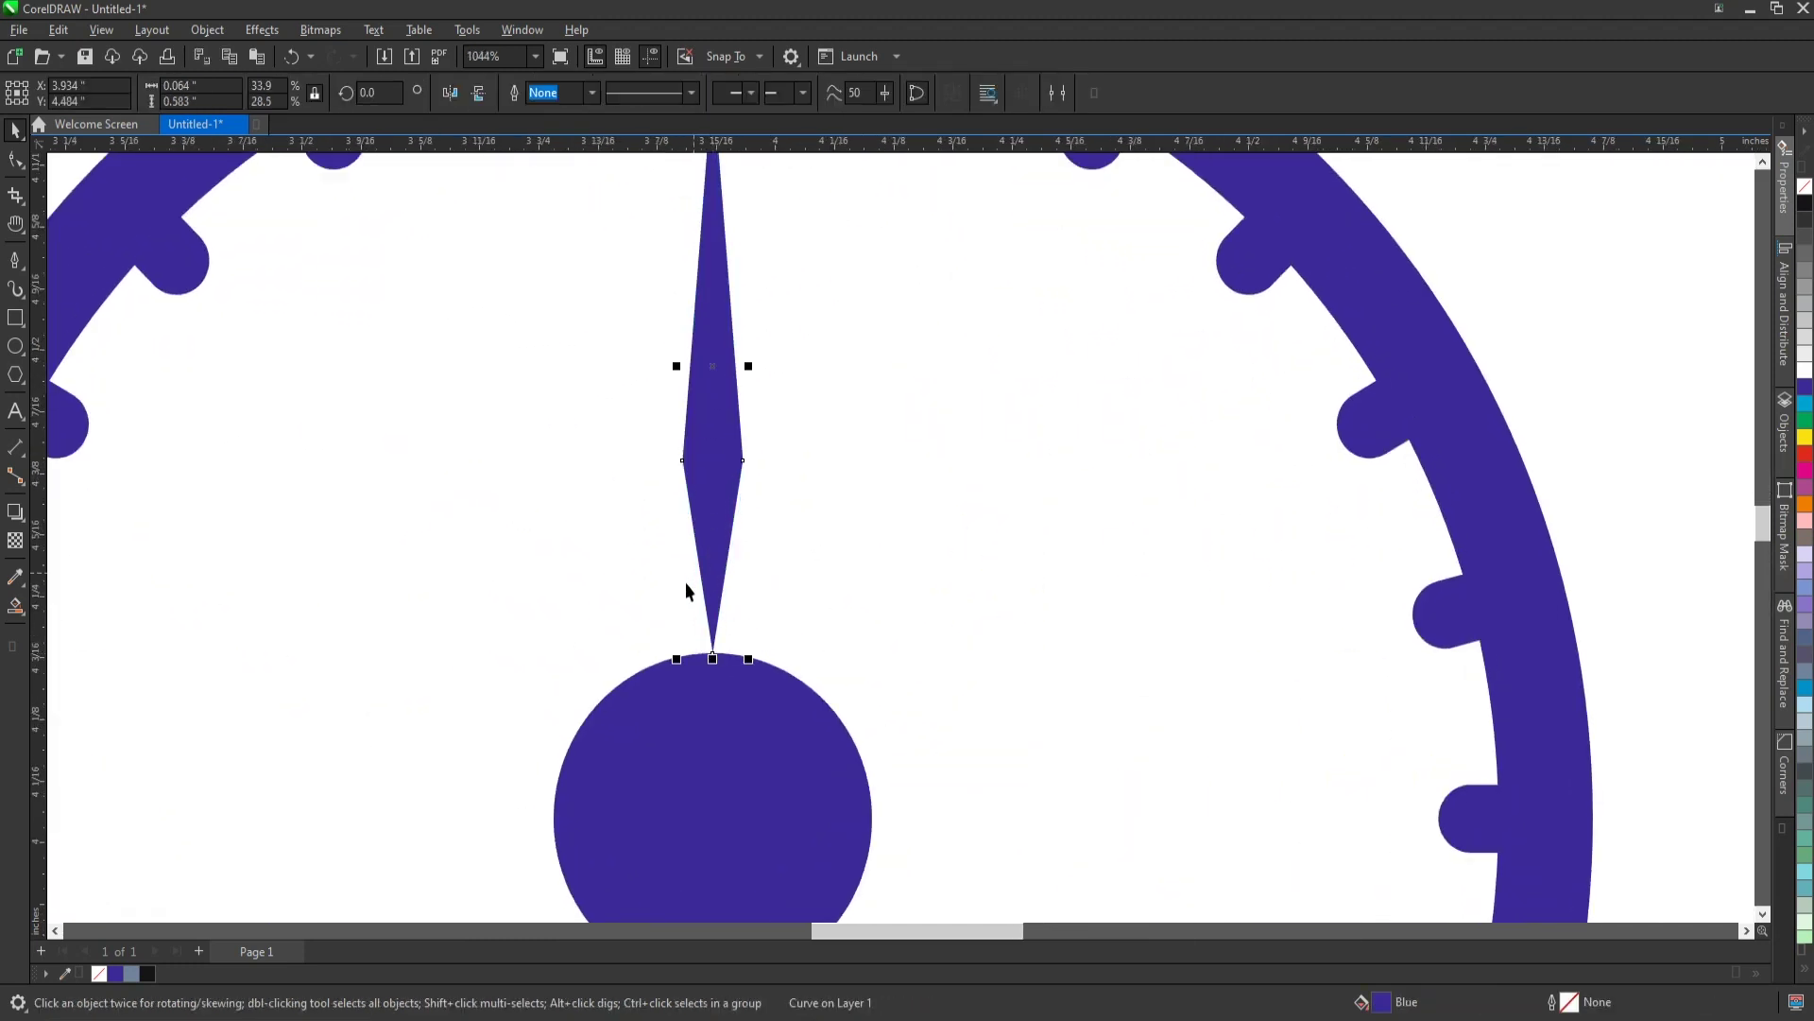
# Trim the spoke's top to meet the rim and move its rotation centre to the hub.
pyautogui.scroll(-4, 713, 614)
pyautogui.scroll(1, 705, 508)
pyautogui.scroll(2, 706, 393)
pyautogui.moveTo(693, 385); pyautogui.dragTo(693, 395)
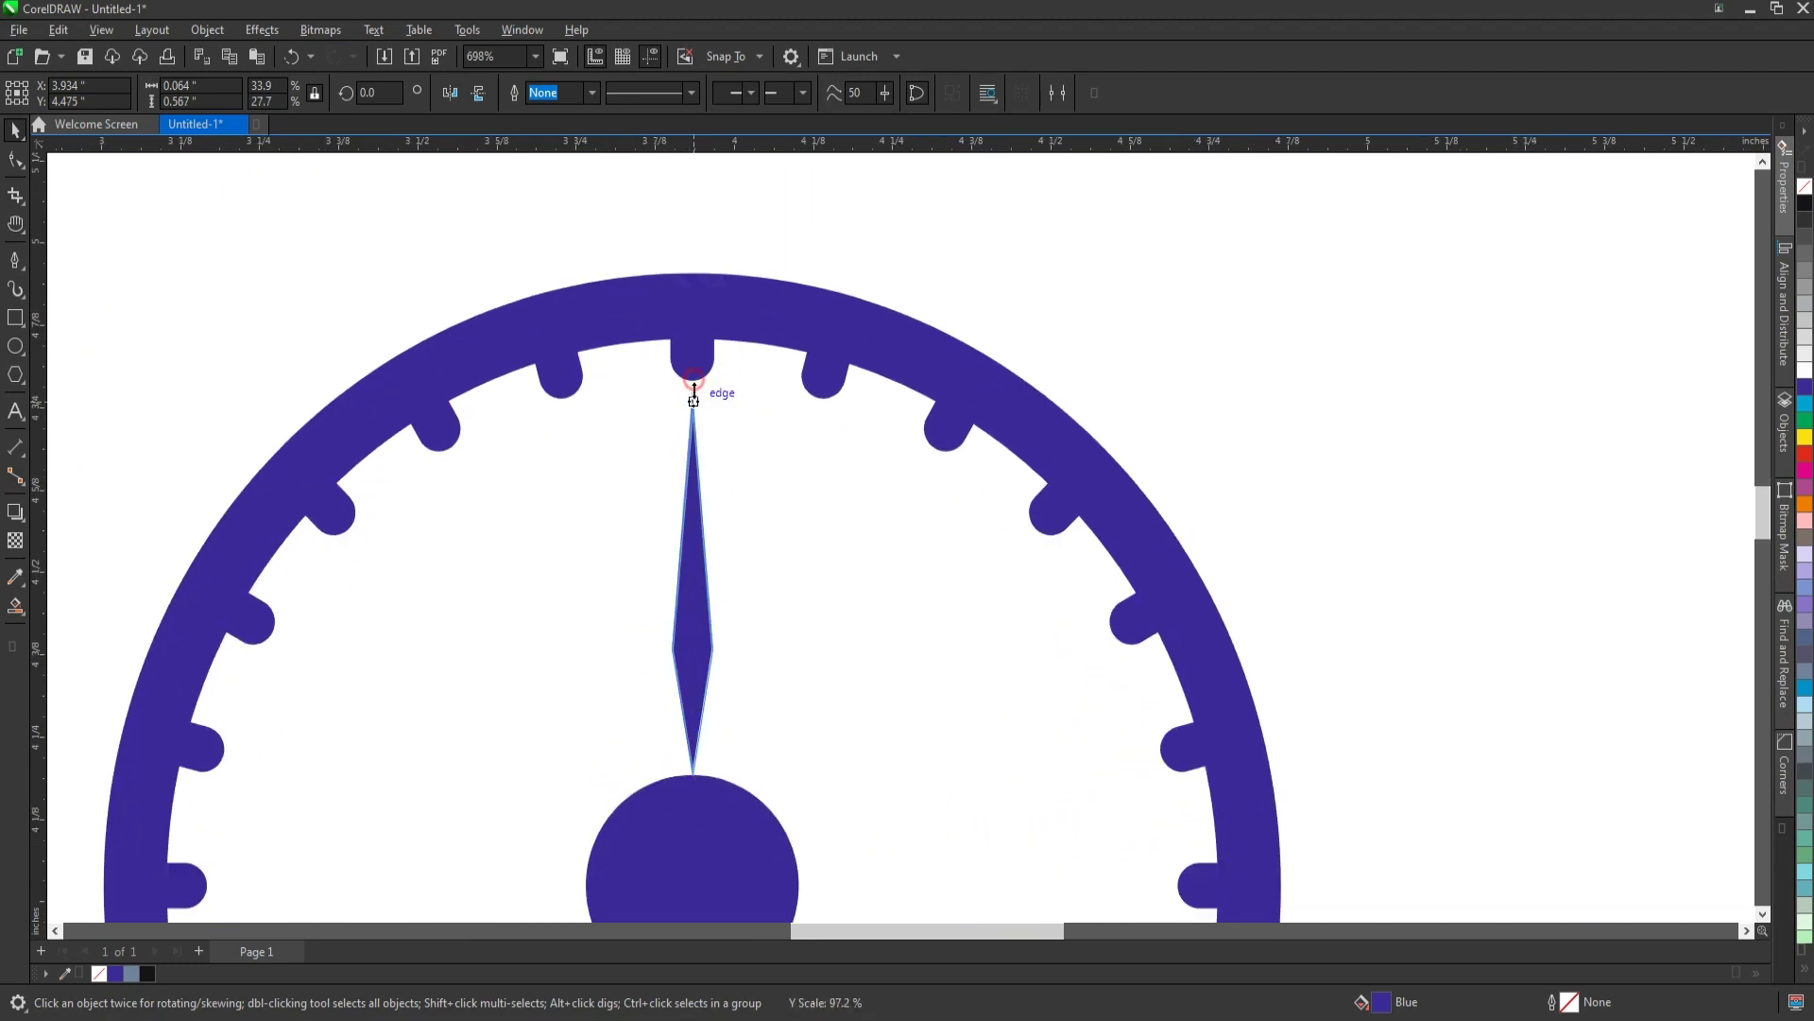
pyautogui.scroll(-2, 648, 394)
pyautogui.click(684, 448)
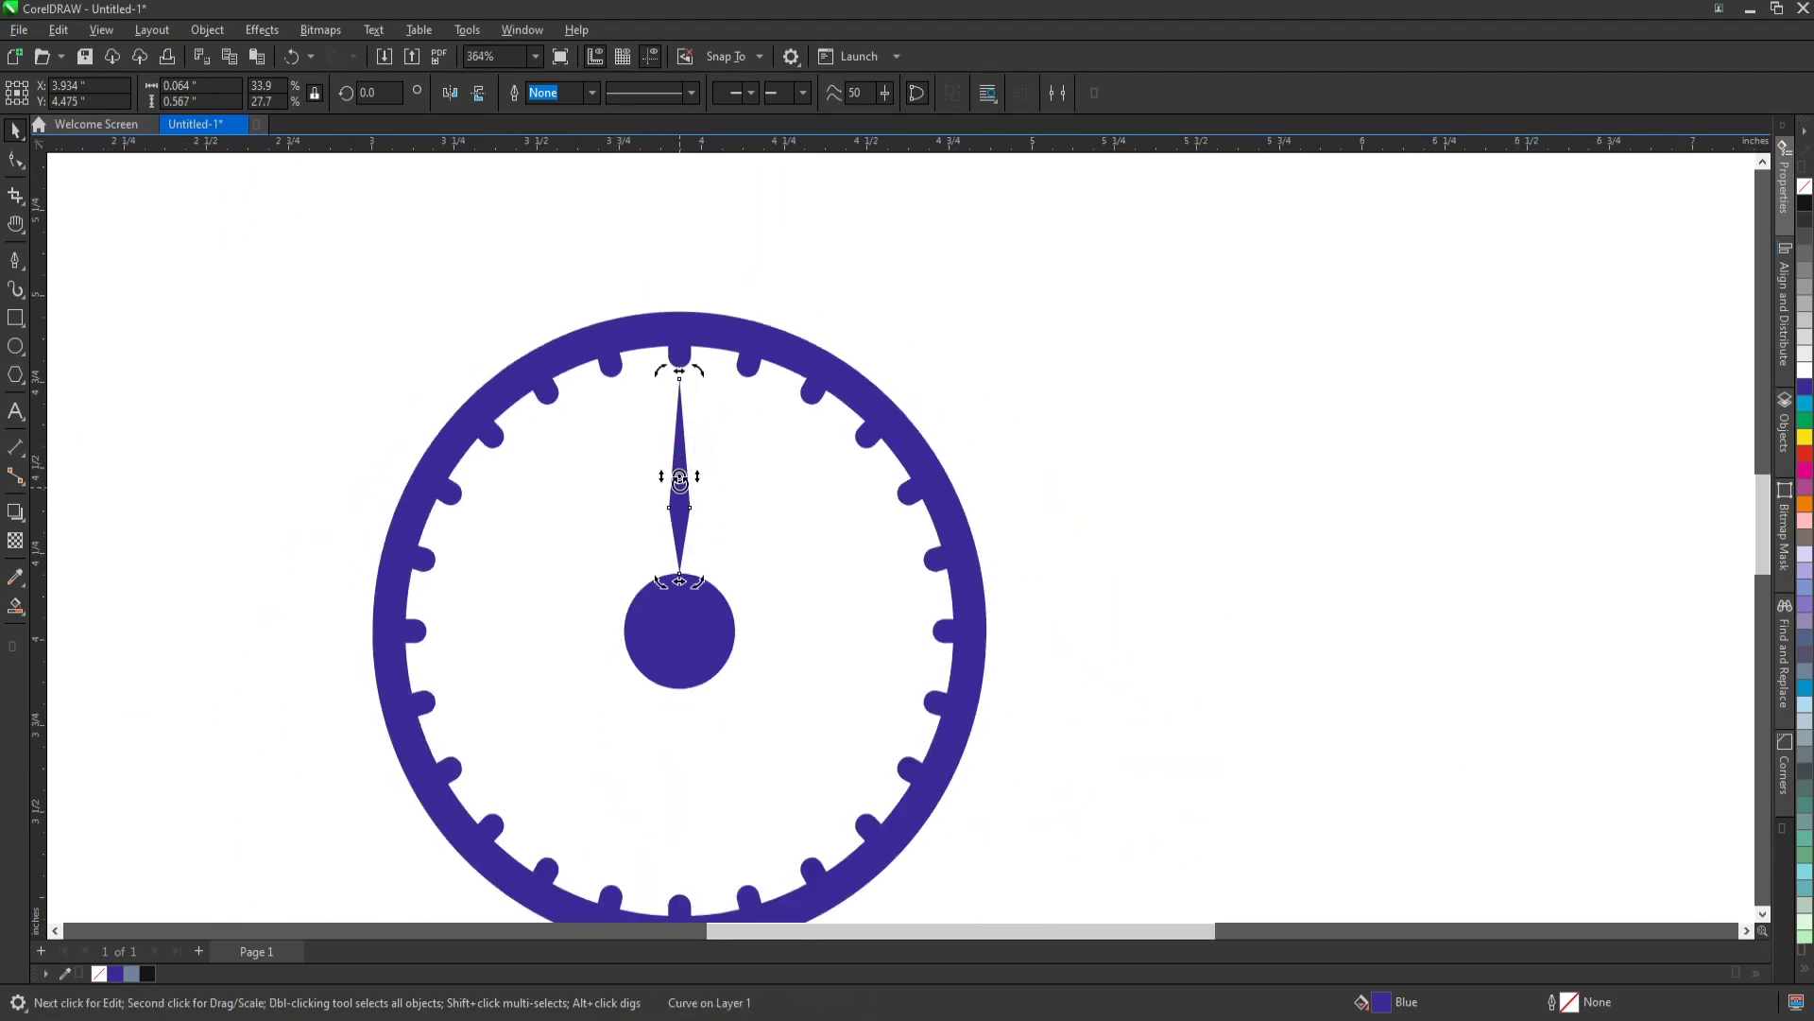
pyautogui.moveTo(687, 526); pyautogui.dragTo(683, 633)
# Rotate a spoke copy 15° around the hub and repeat until 24 spokes surround it.
pyautogui.moveTo(700, 375); pyautogui.dragTo(756, 416)
pyautogui.scroll(-3, 694, 520)
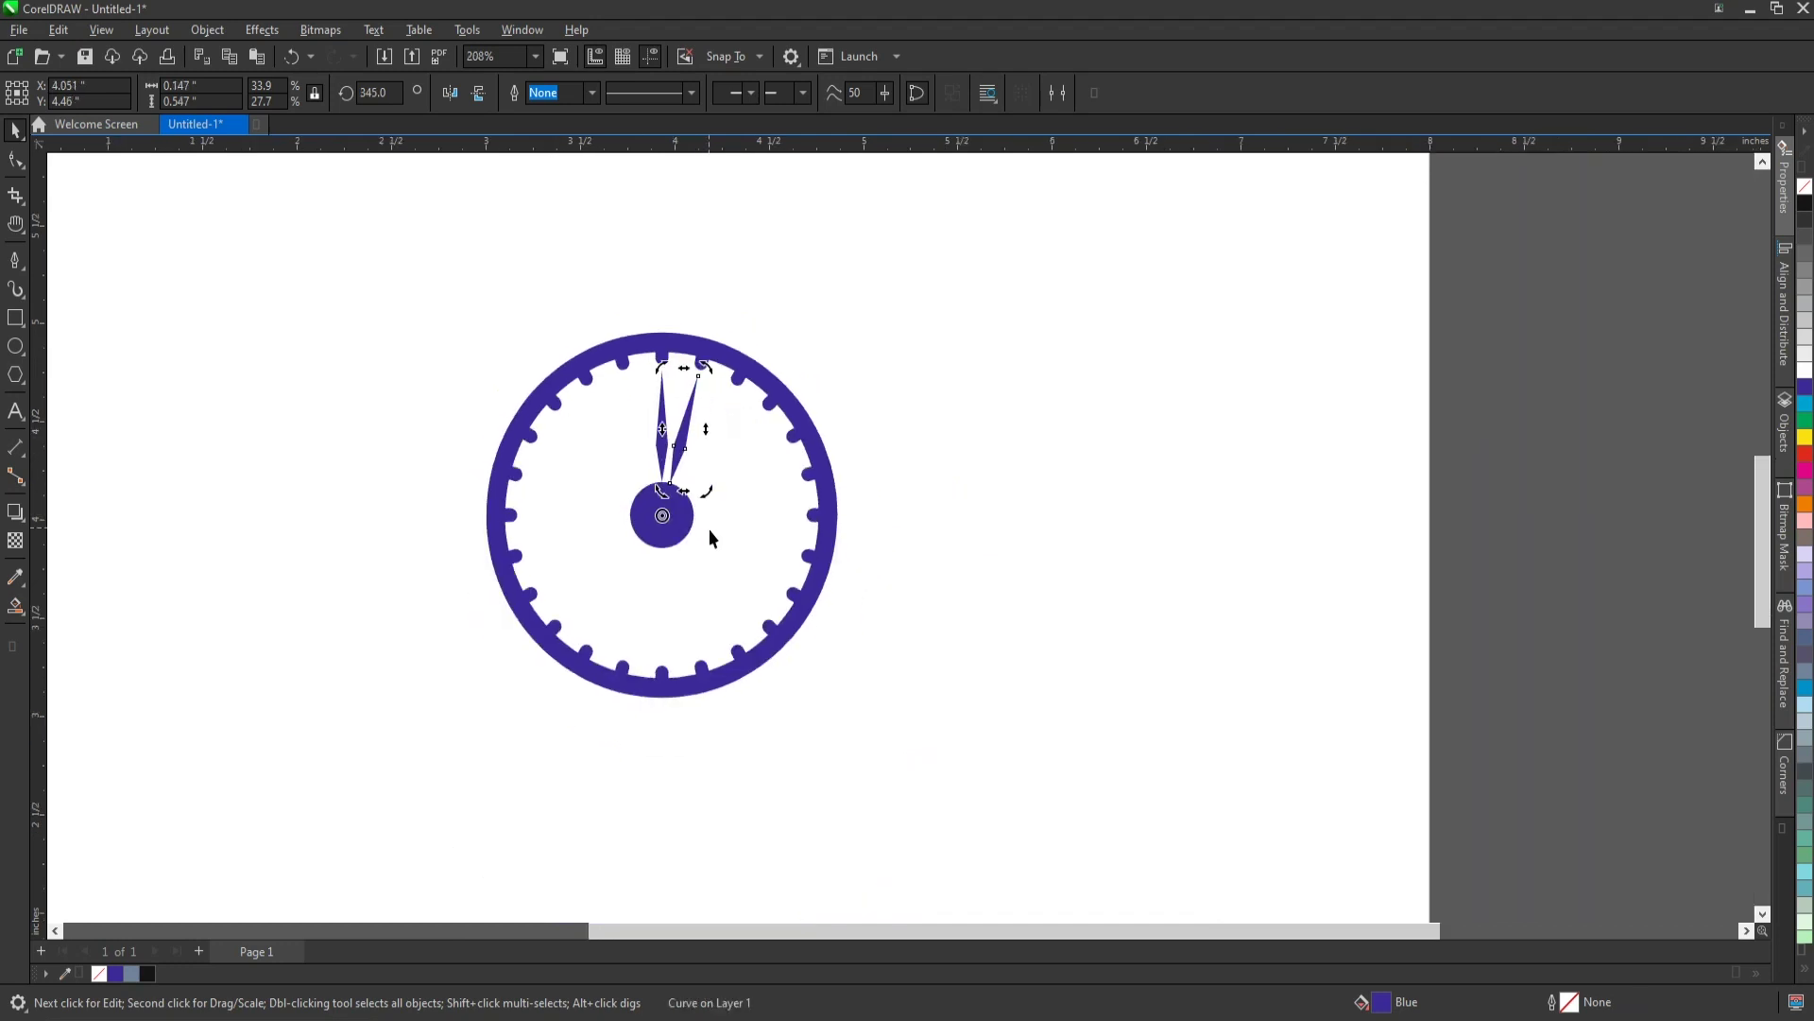
pyautogui.hotkey('ctrl', 'r')
pyautogui.hotkey('ctrl', 'r')
pyautogui.hotkey('ctrl', 'r')
pyautogui.hotkey('ctrl', 'r')
pyautogui.hotkey('ctrl', 'r')
pyautogui.hotkey('ctrl', 'r')
pyautogui.hotkey('ctrl', 'r')
pyautogui.hotkey('ctrl', 'r')
pyautogui.hotkey('ctrl', 'r')
pyautogui.hotkey('ctrl', 'r')
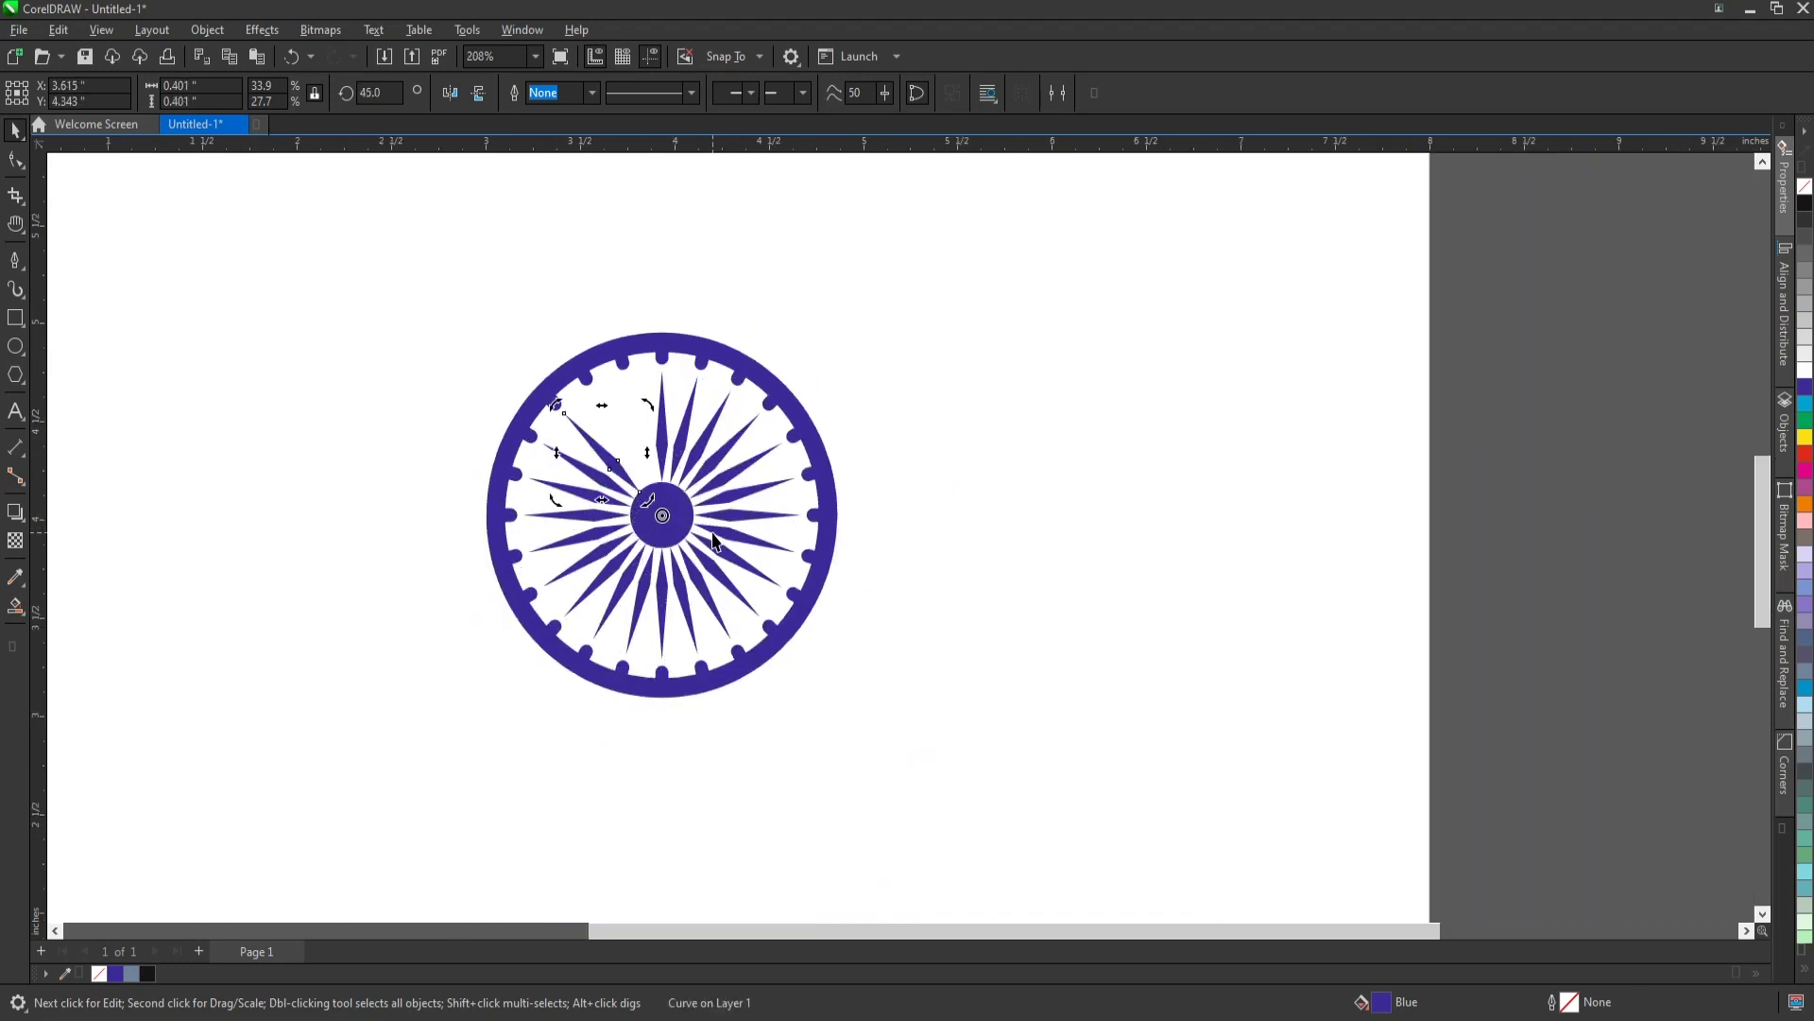
pyautogui.scroll(-3, 709, 423)
pyautogui.click(498, 337)
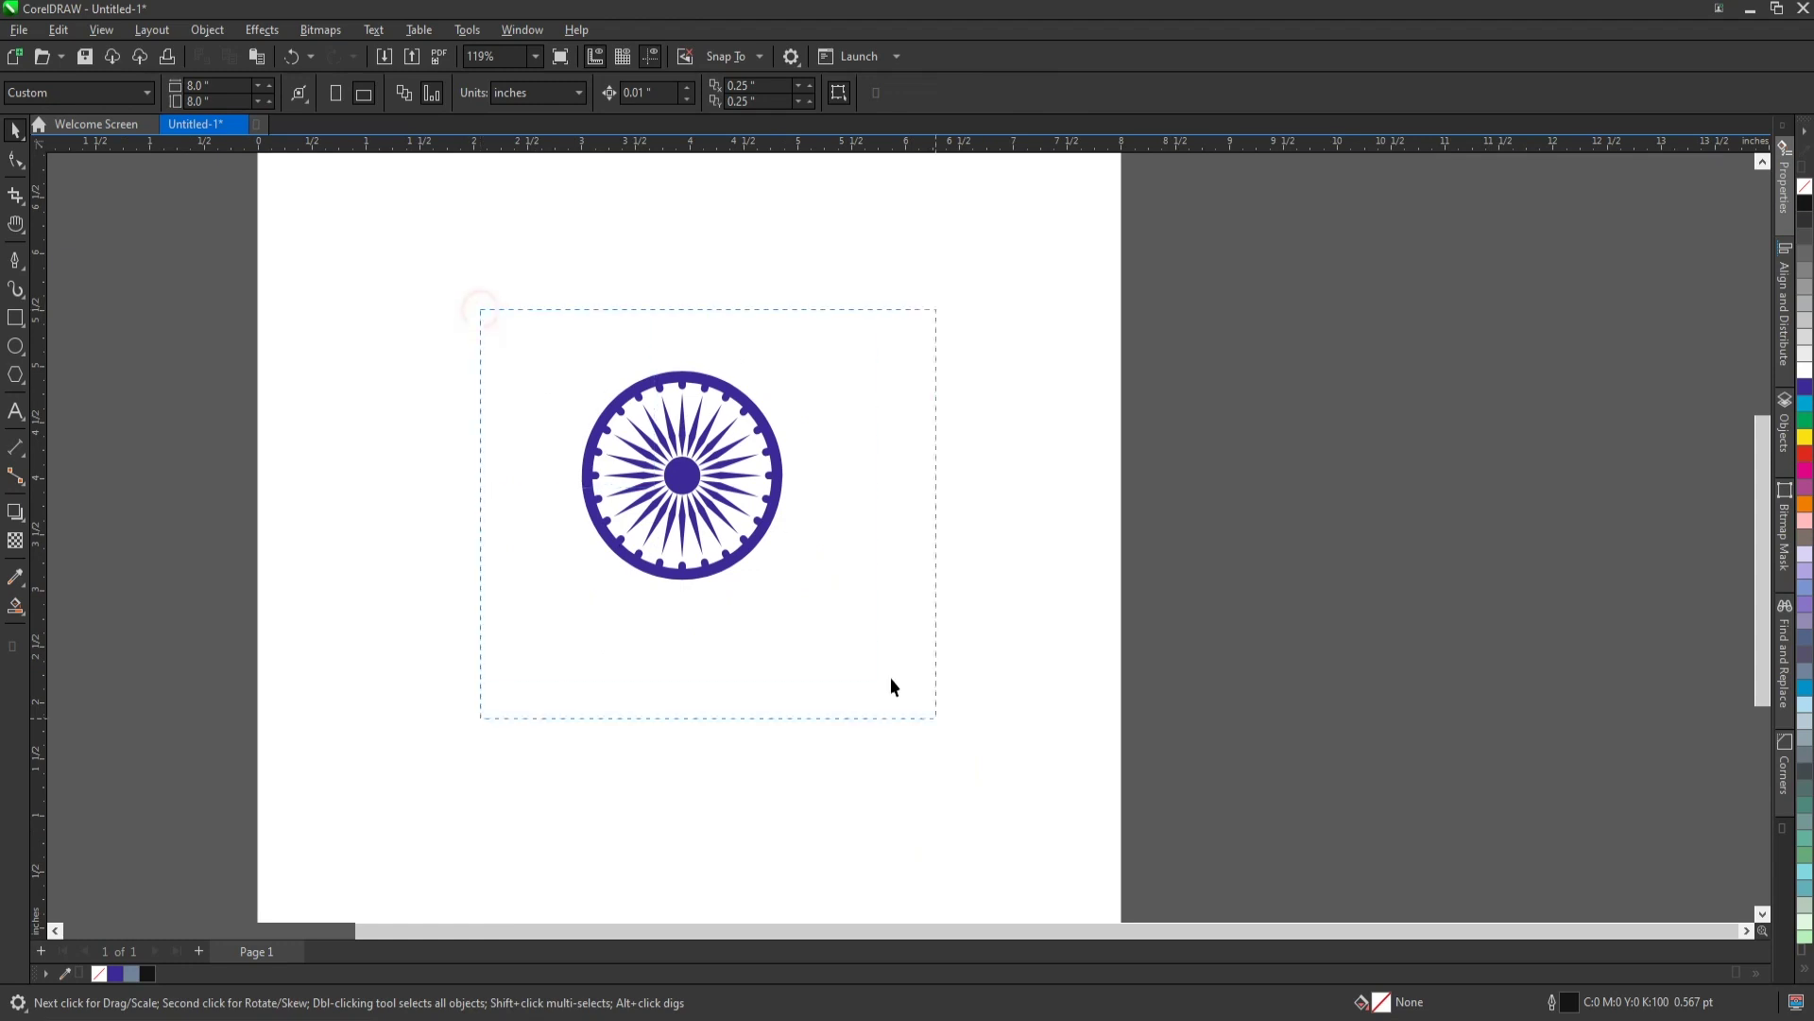
pyautogui.moveTo(891, 678); pyautogui.dragTo(893, 682)
pyautogui.click(1000, 486)
pyautogui.scroll(3, 659, 414)
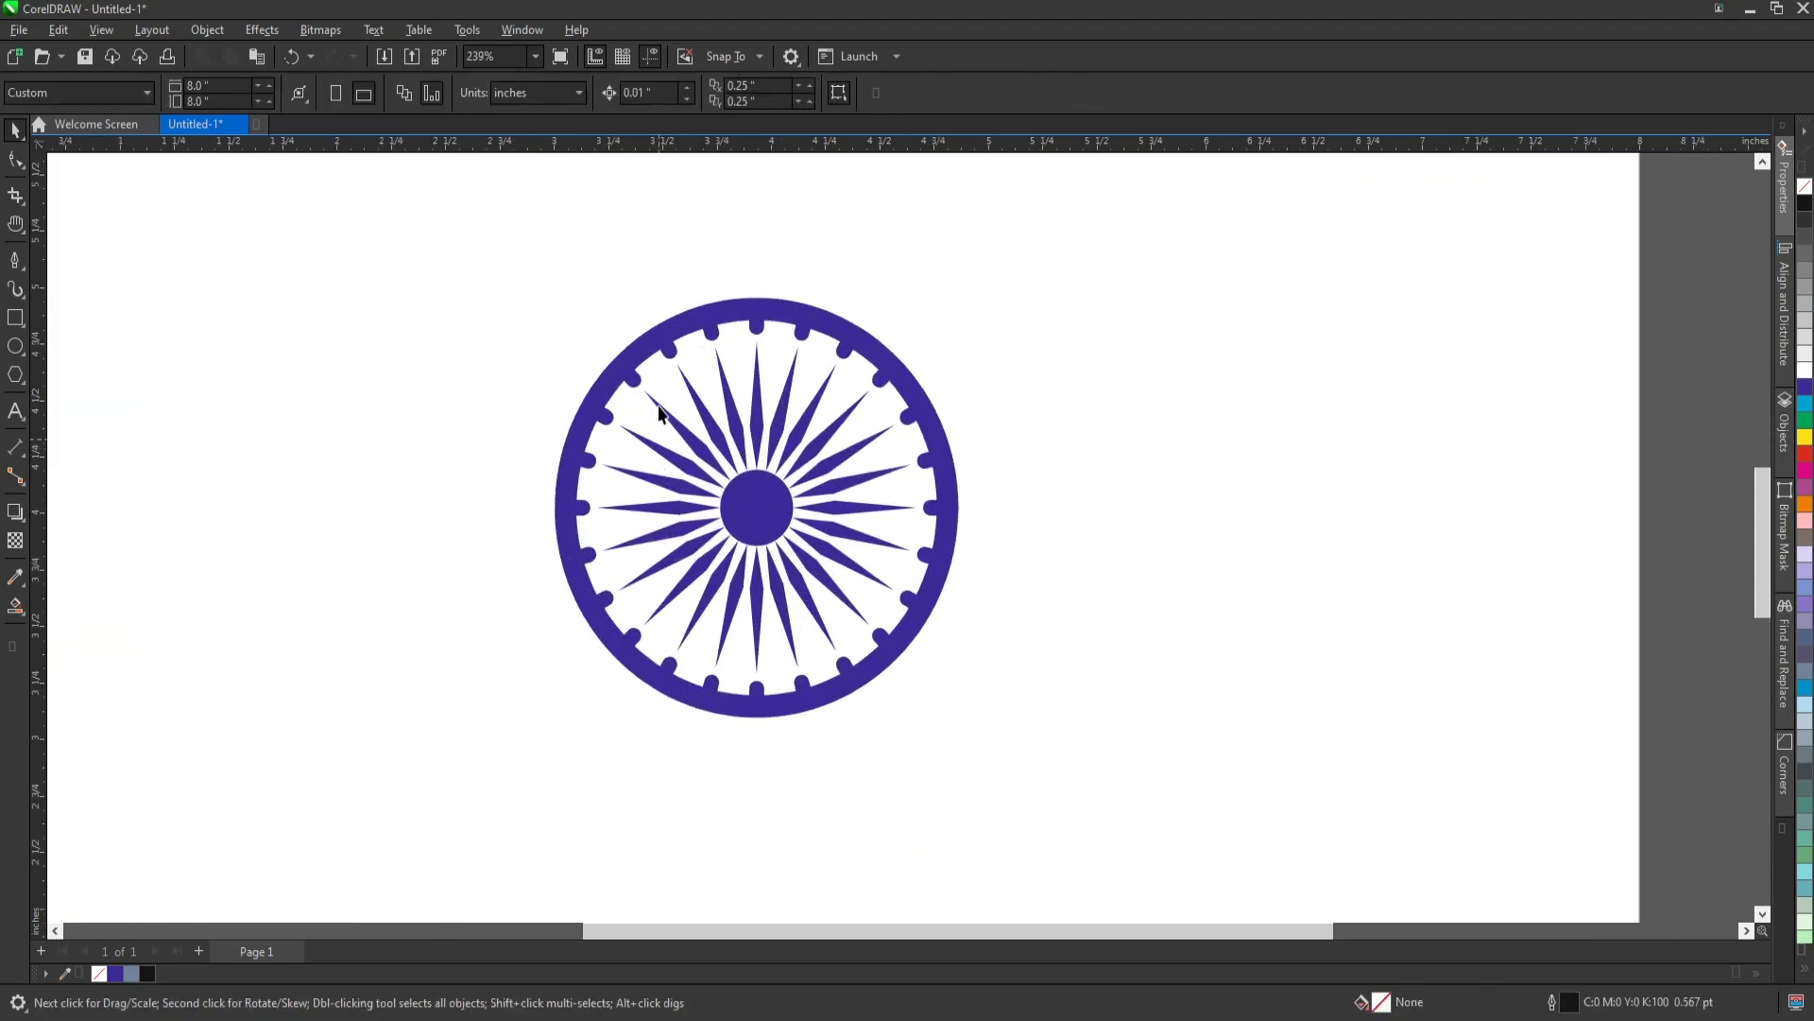
pyautogui.scroll(-3, 660, 414)
pyautogui.moveTo(498, 298); pyautogui.dragTo(855, 614)
pyautogui.click(446, 505)
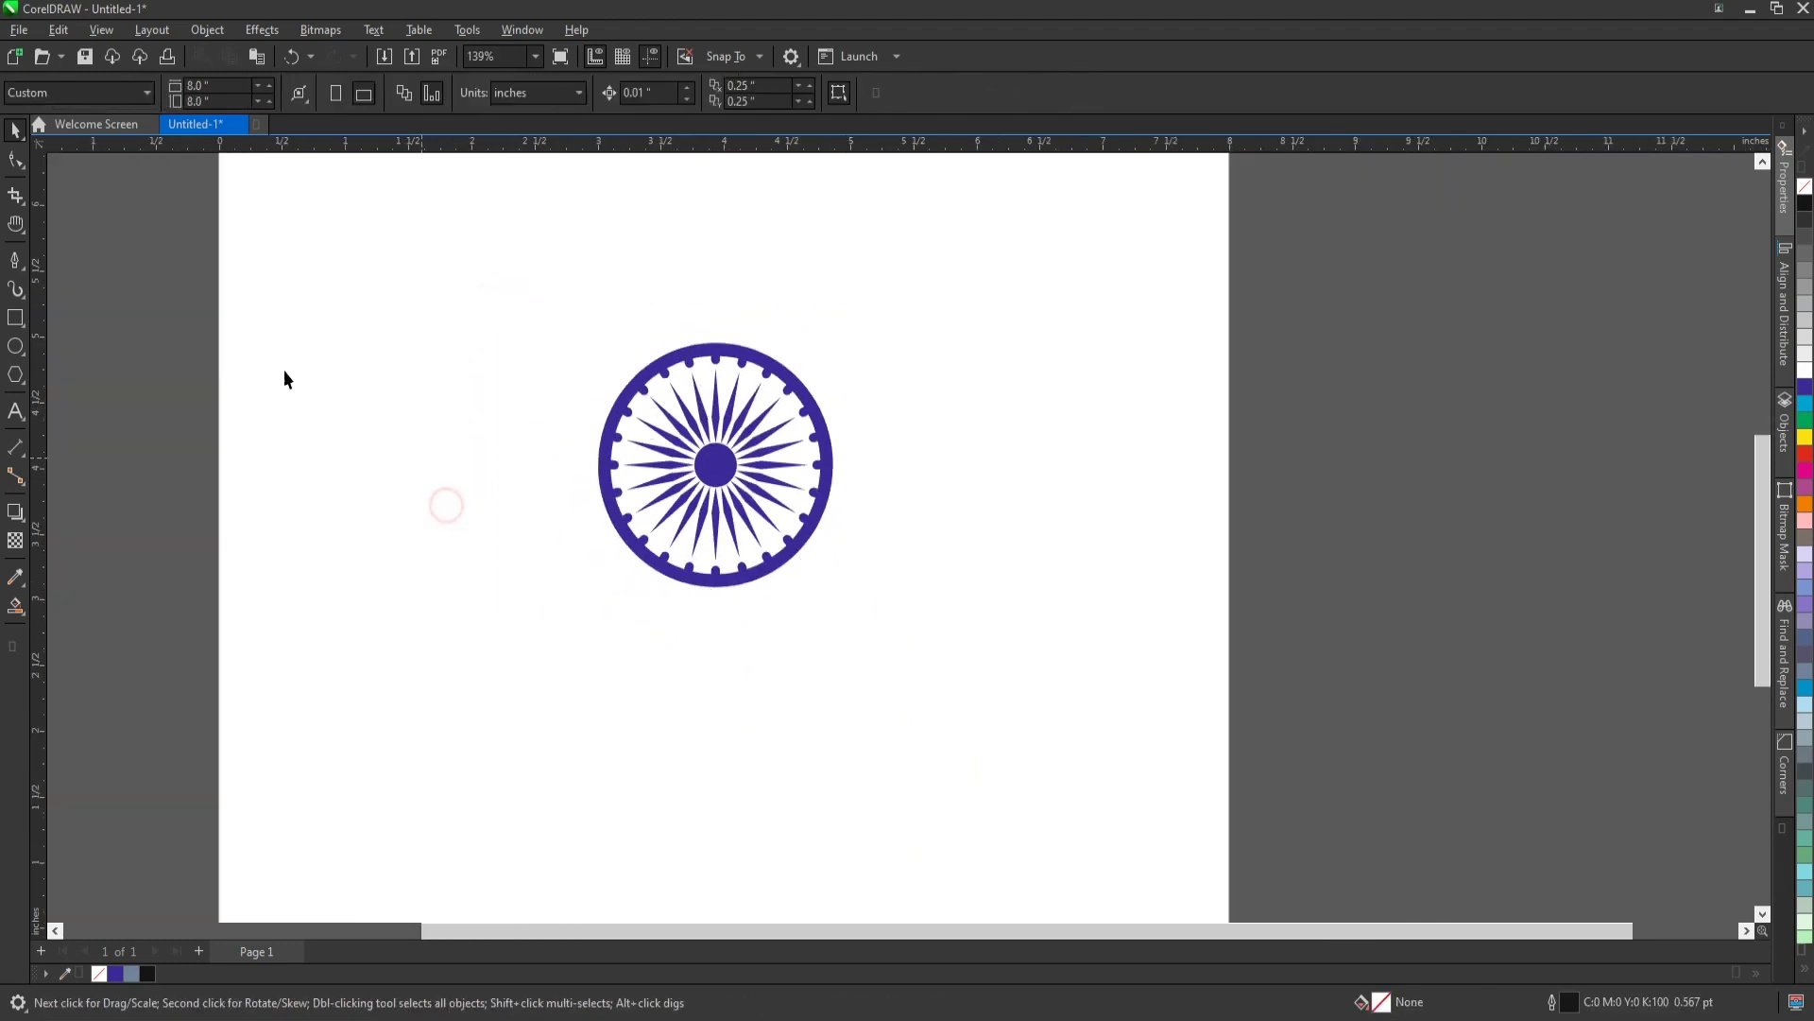
# Draw a circle and centre it on the wheel horizontally and vertically.
pyautogui.click(24, 355)
pyautogui.moveTo(400, 391); pyautogui.dragTo(637, 638)
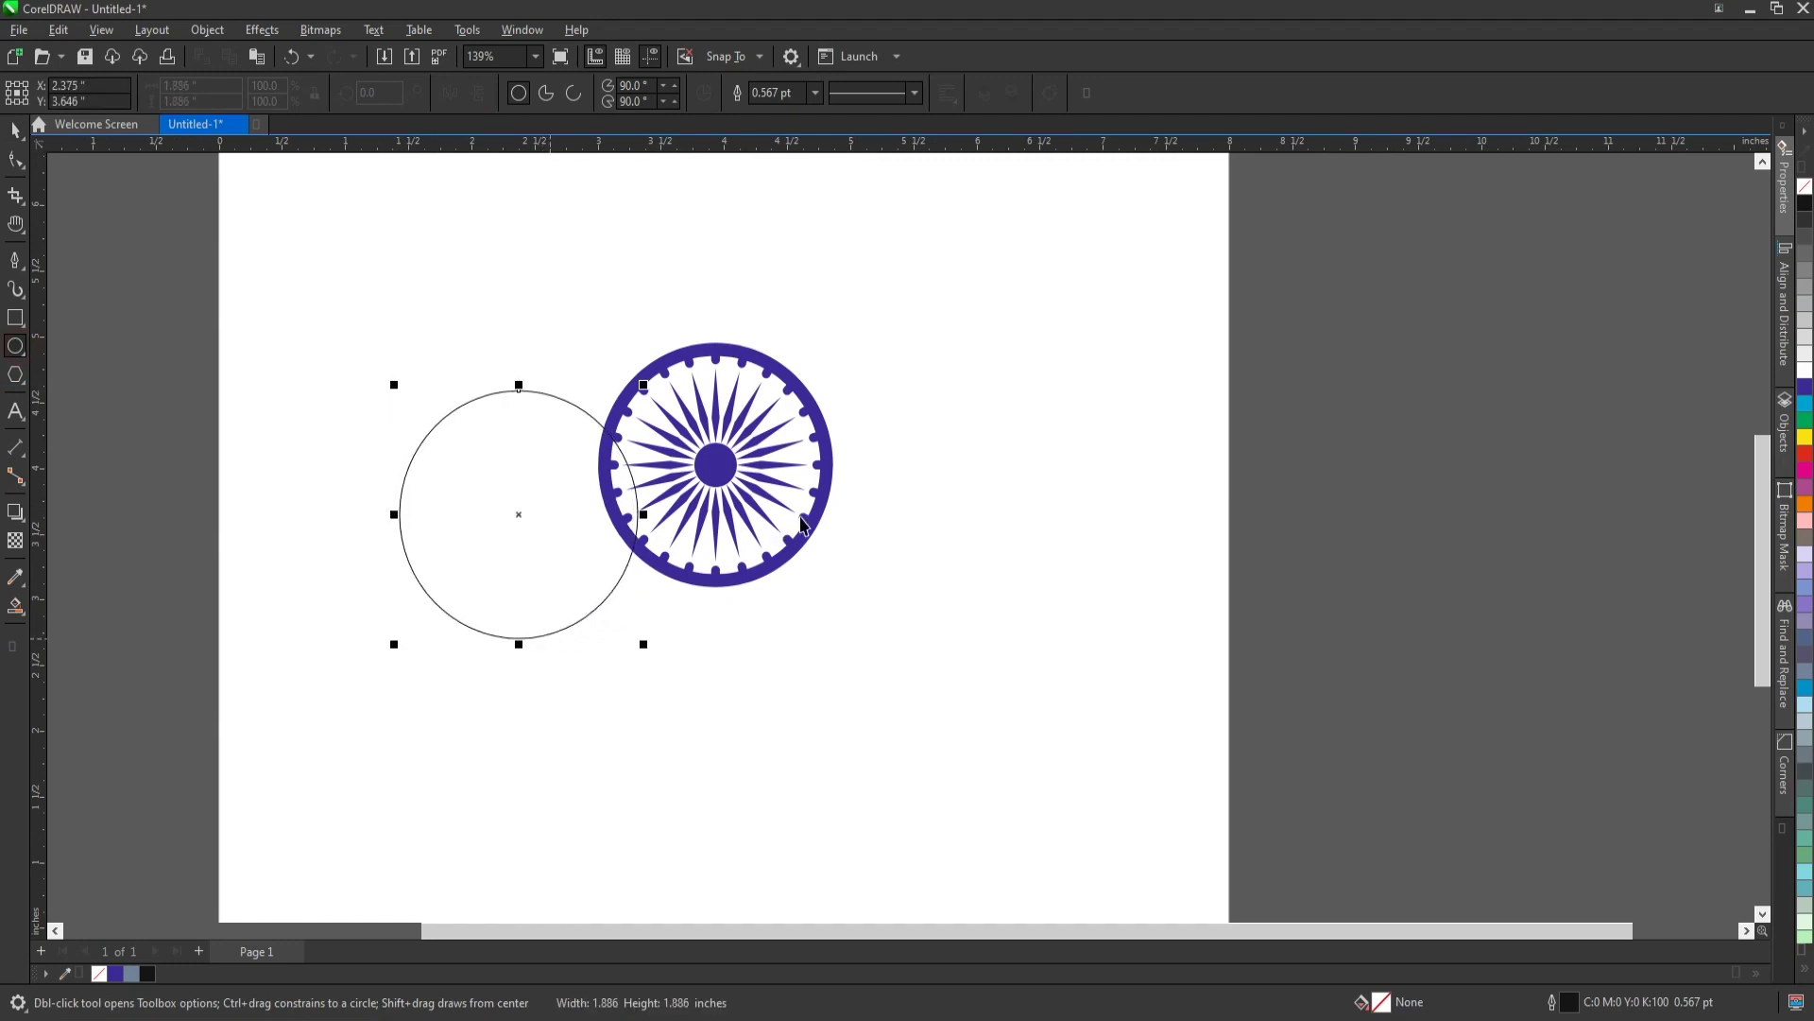
pyautogui.press('space')
pyautogui.keyDown('shift'); pyautogui.click(826, 492); pyautogui.keyUp('shift')
pyautogui.press('c')
pyautogui.press('e')
pyautogui.click(970, 502)
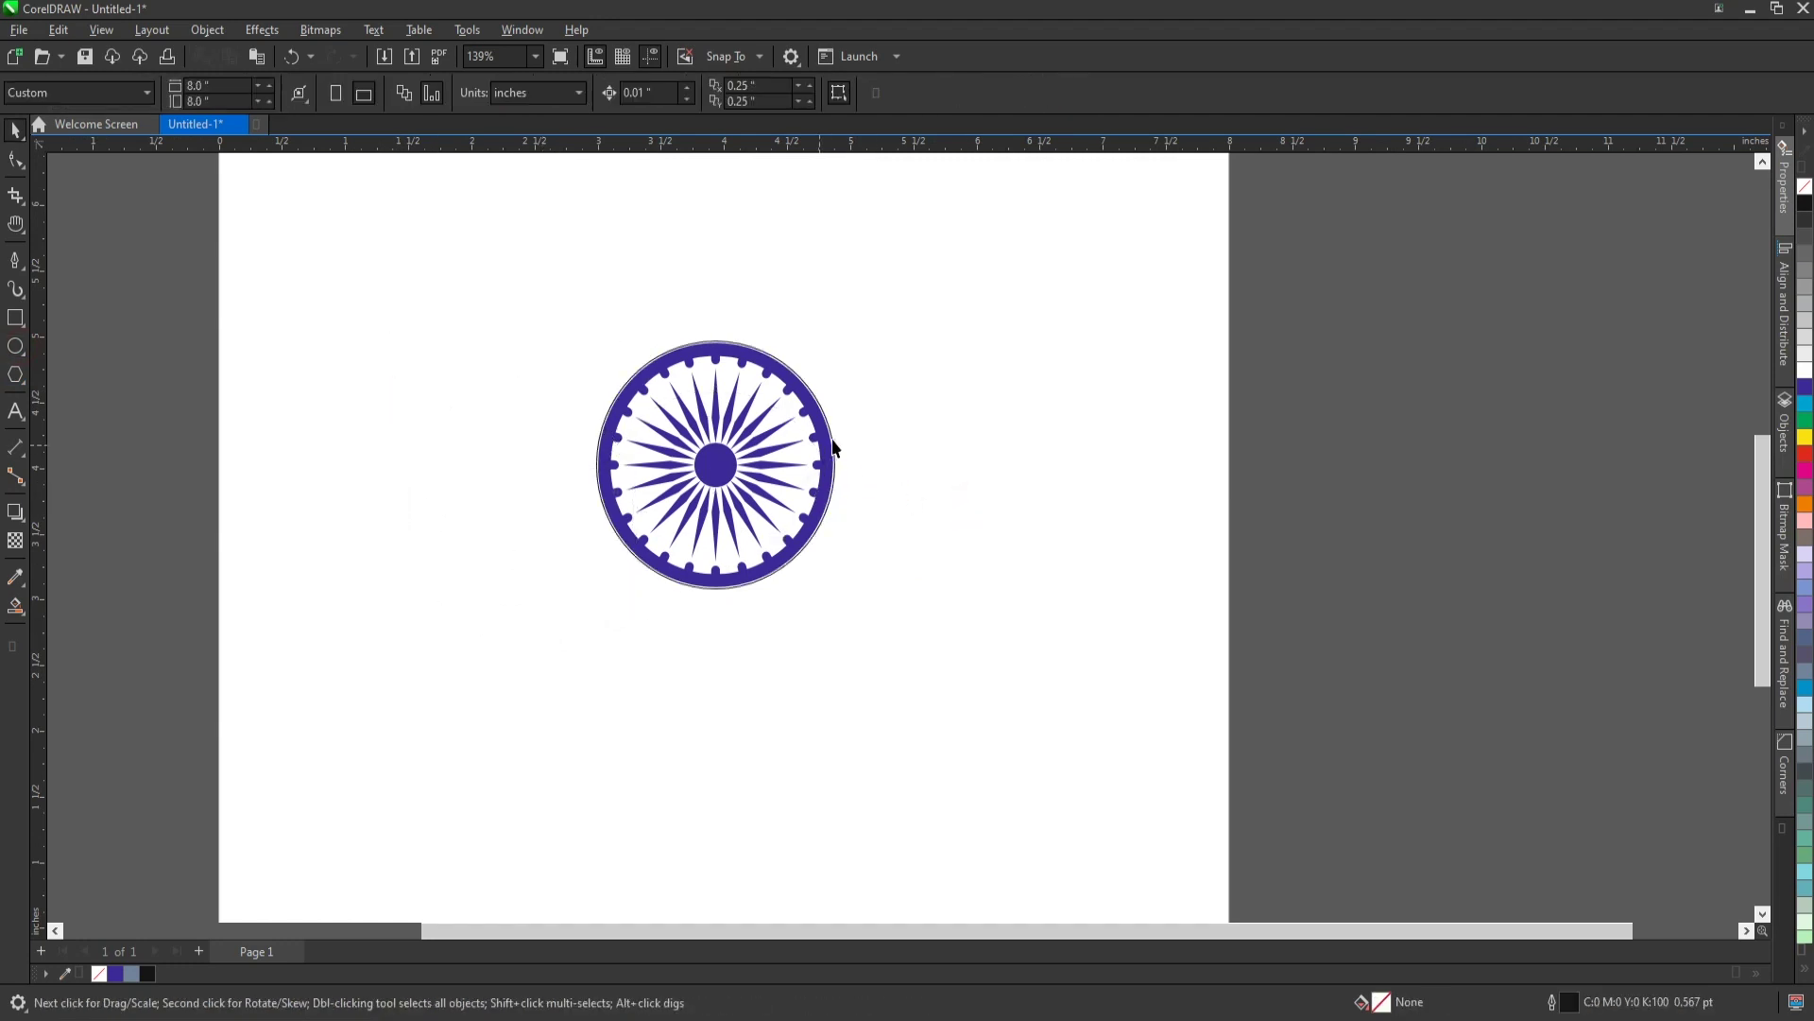
# Enlarge the circle slightly, make it white with no outline, and bring the wheel in front.
pyautogui.click(836, 448)
pyautogui.scroll(3, 835, 399)
pyautogui.moveTo(839, 280); pyautogui.dragTo(851, 270)
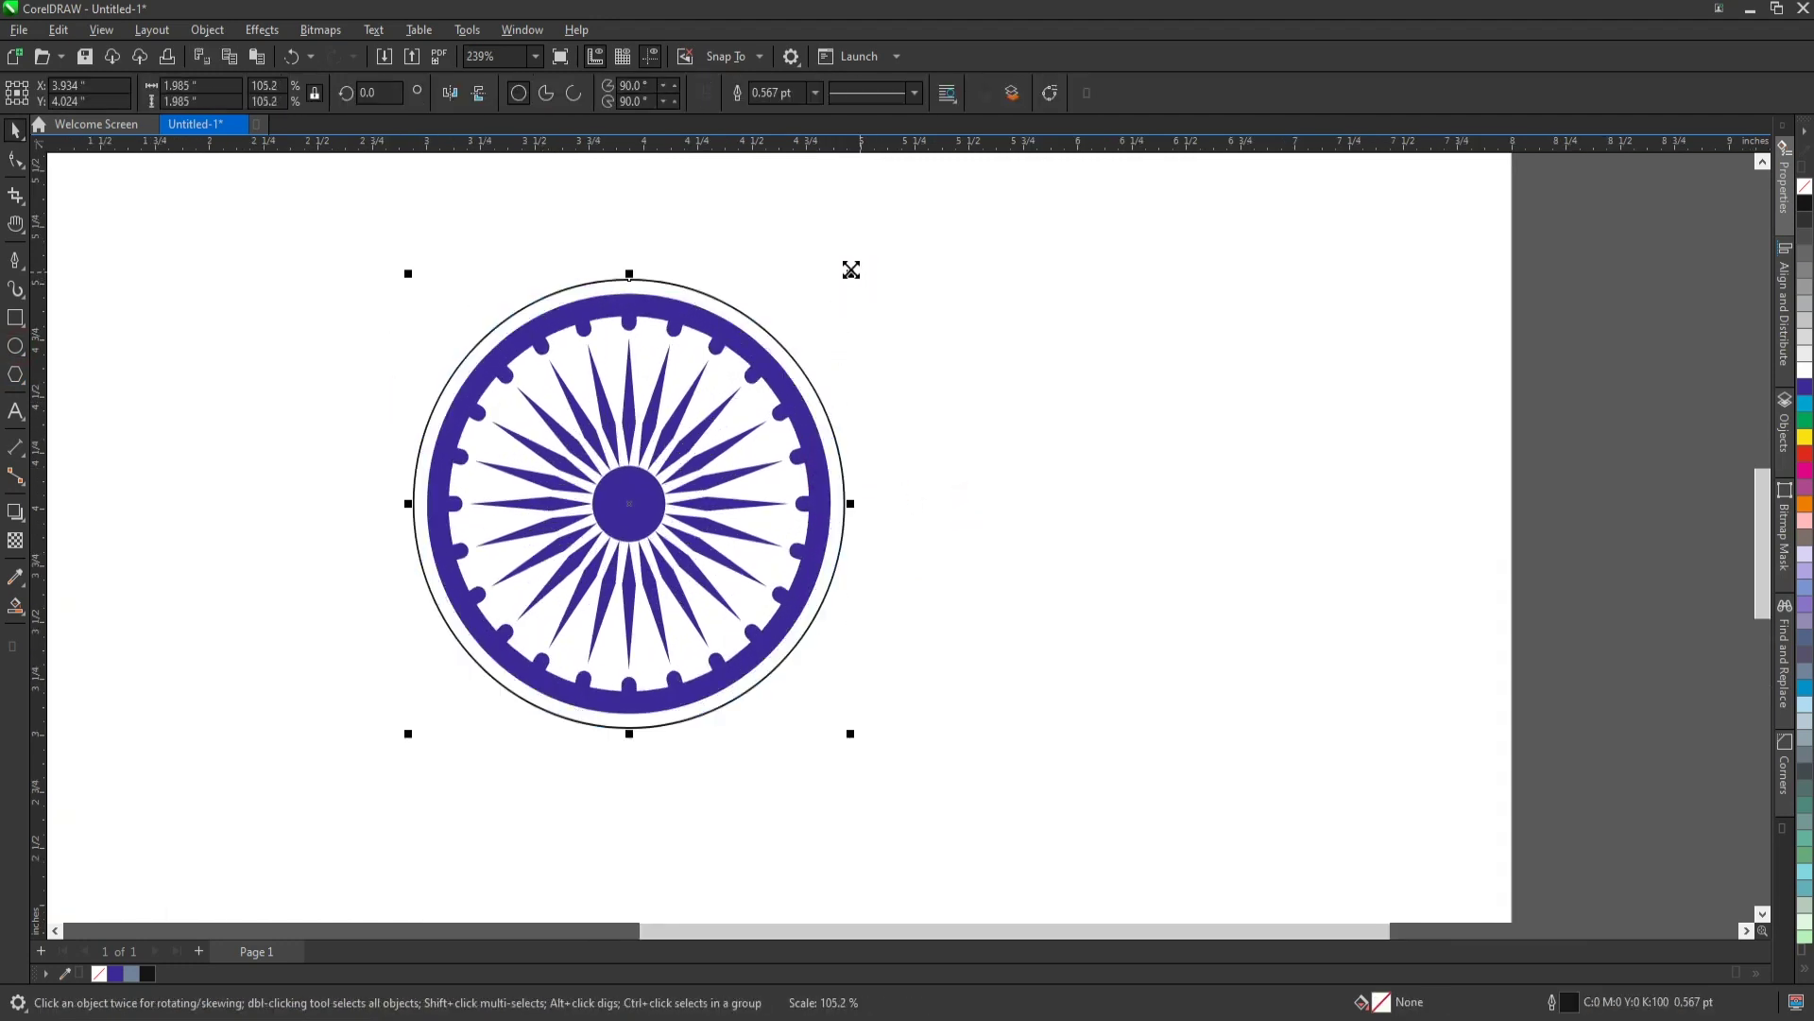
pyautogui.click(1805, 368)
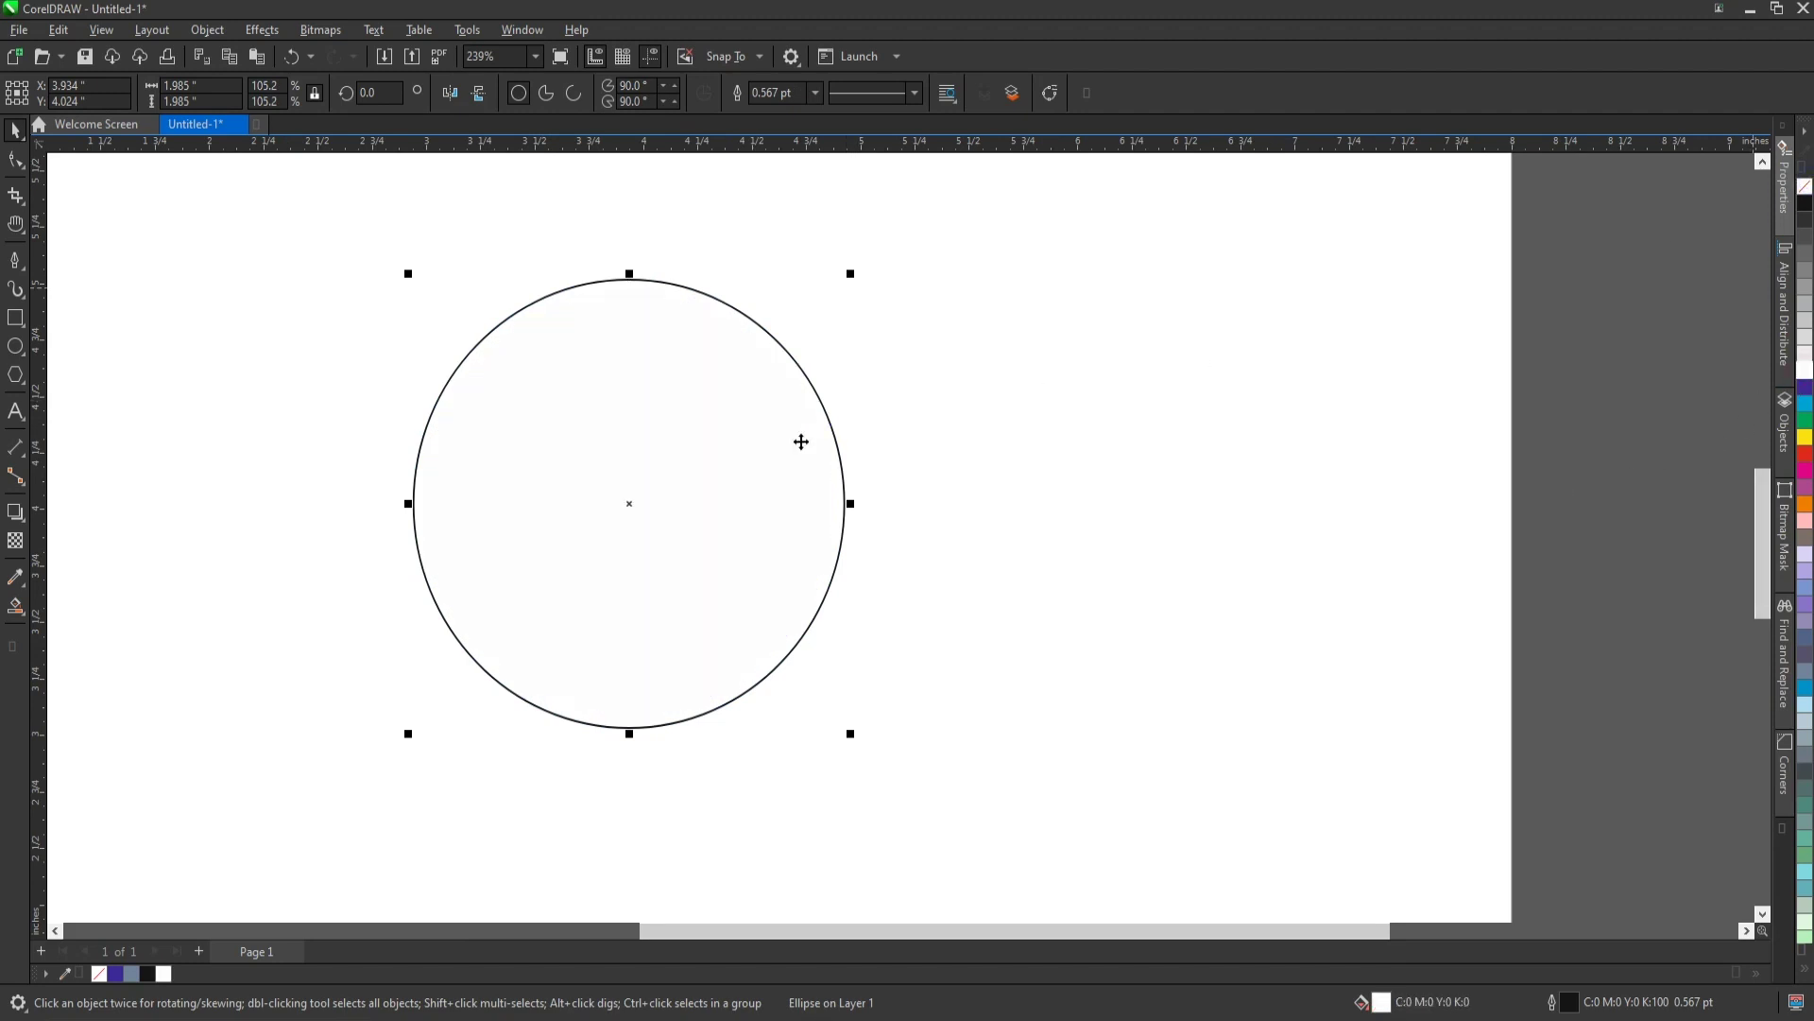
pyautogui.scroll(-4, 802, 442)
pyautogui.rightClick(1804, 192)
pyautogui.scroll(-2, 1037, 325)
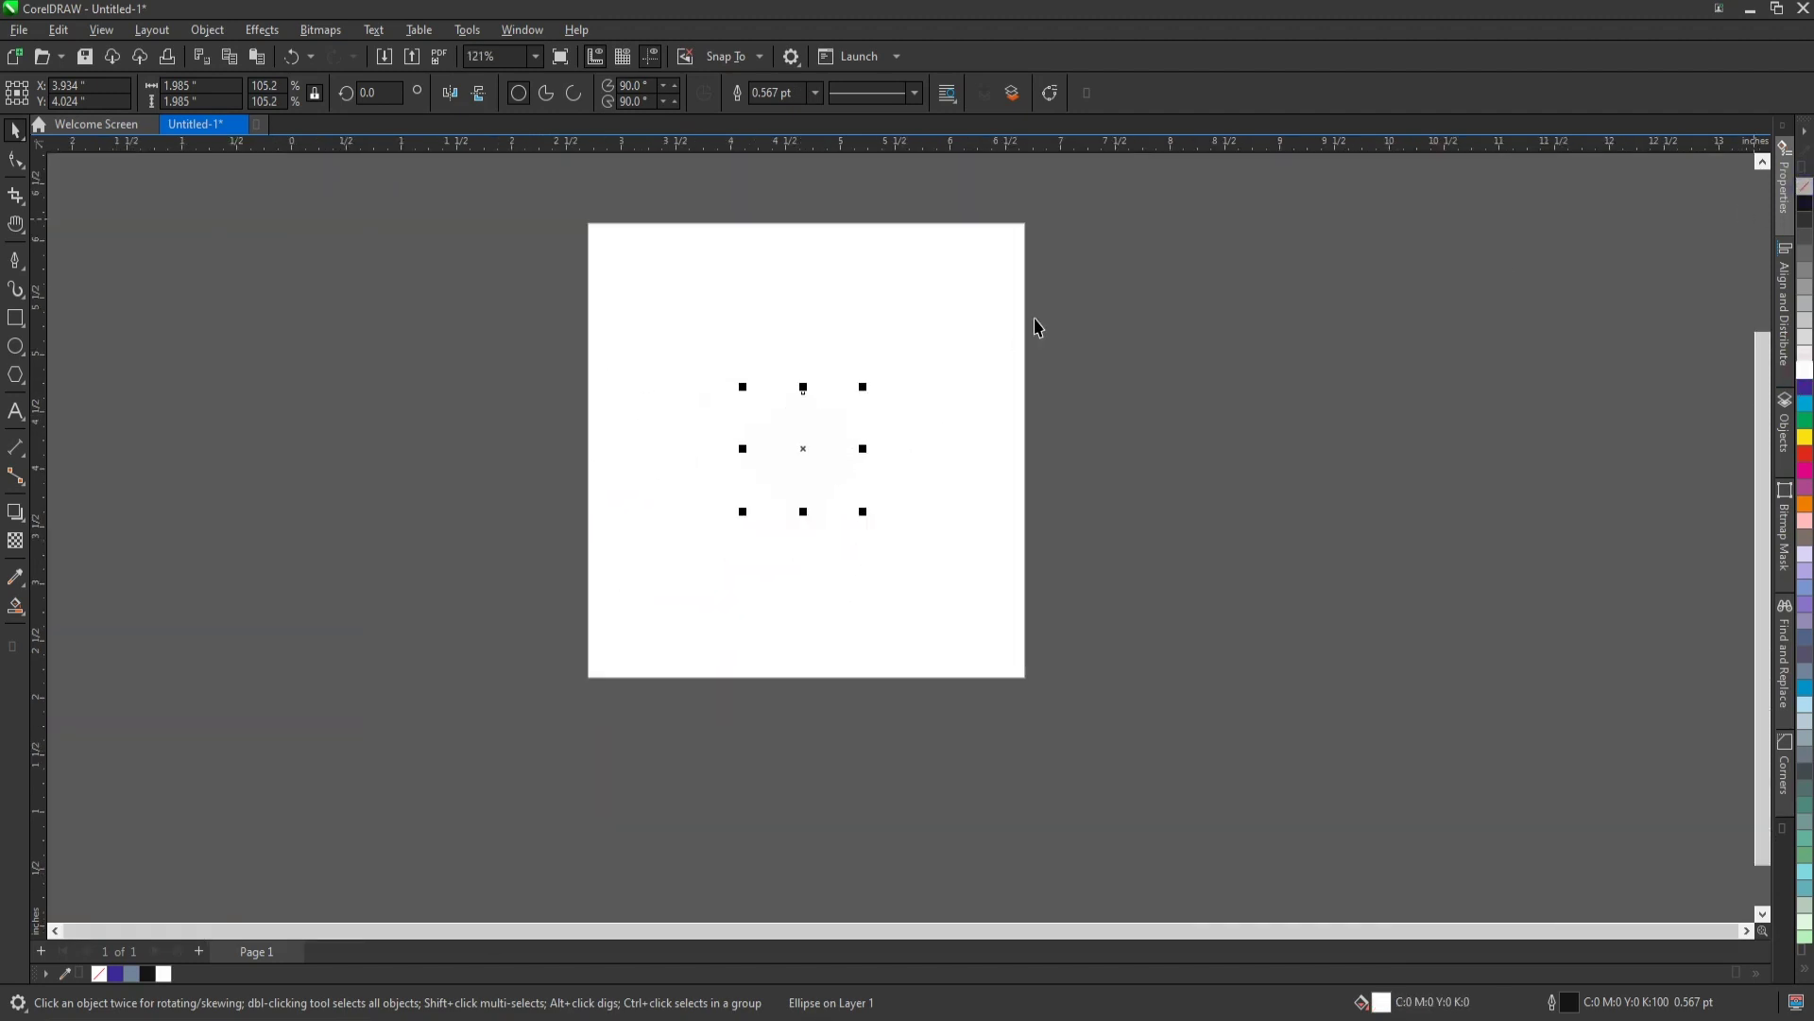
pyautogui.keyDown('alt'); pyautogui.click(822, 478); pyautogui.keyUp('alt')
pyautogui.scroll(2, 822, 478)
pyautogui.hotkey('shift', 'pageup')
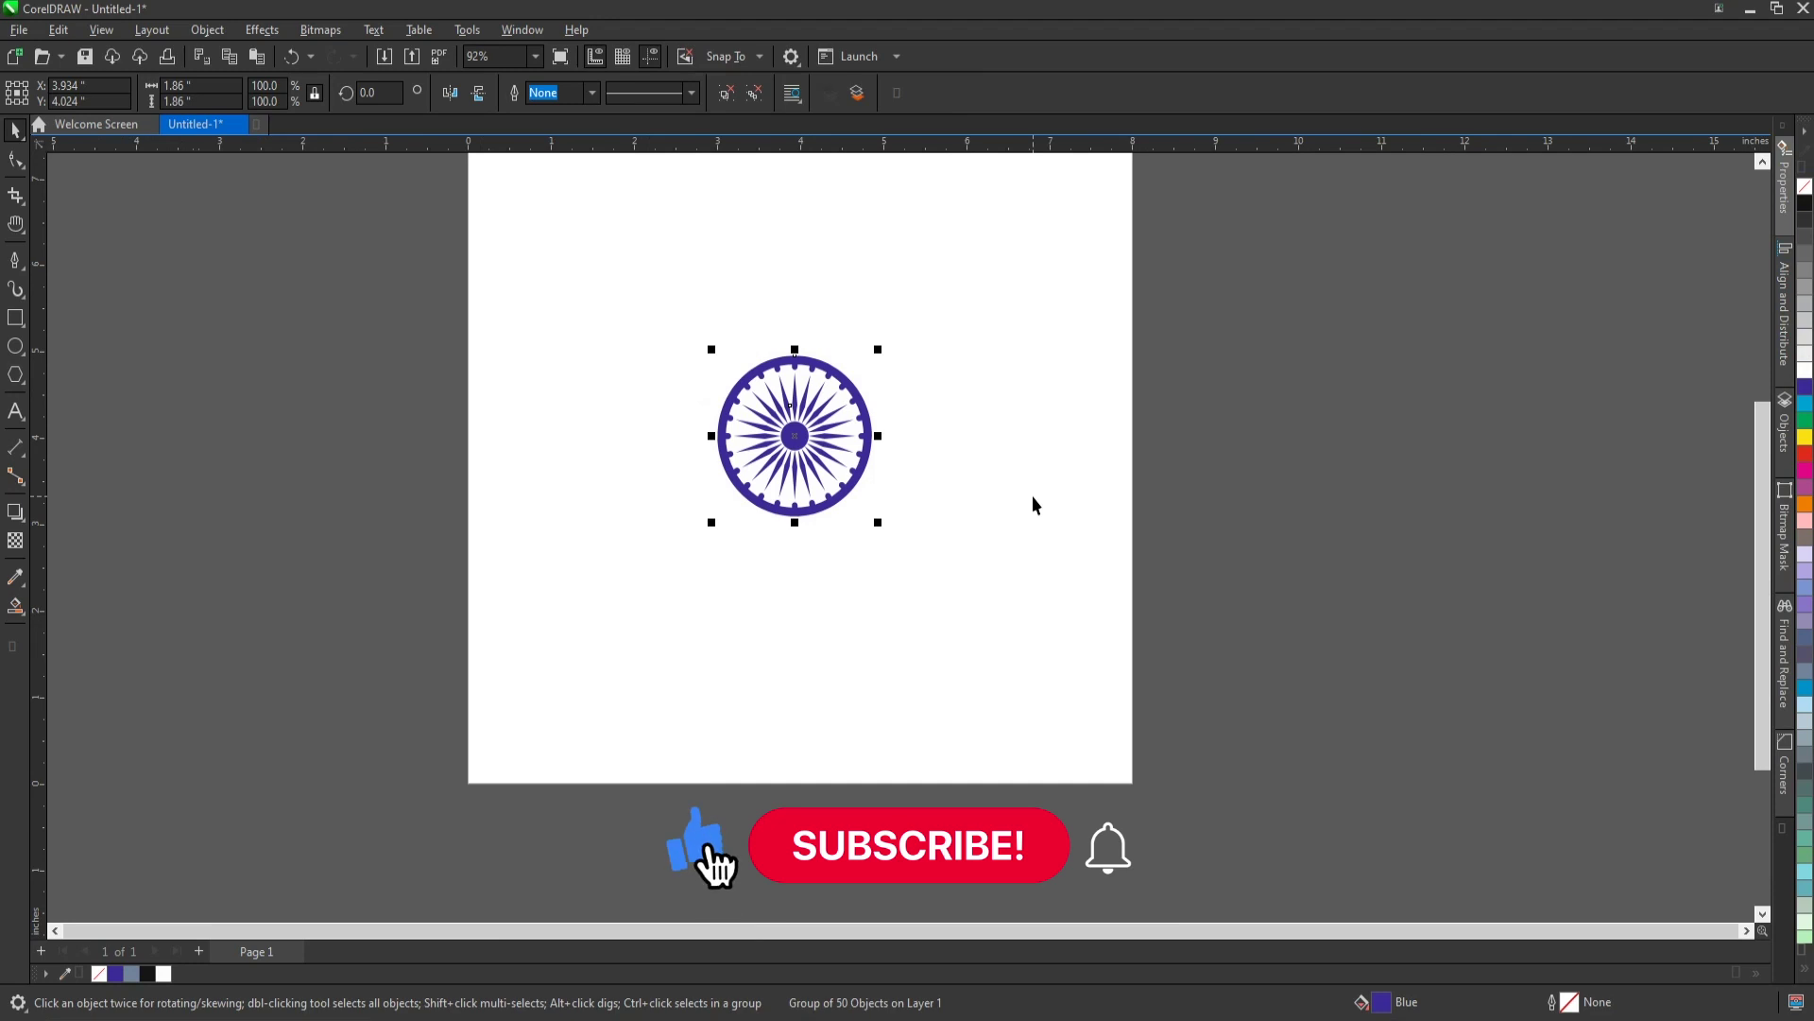
# Add a rectangle covering the whole page and fill it light grey.
pyautogui.click(1049, 555)
pyautogui.doubleClick(16, 320)
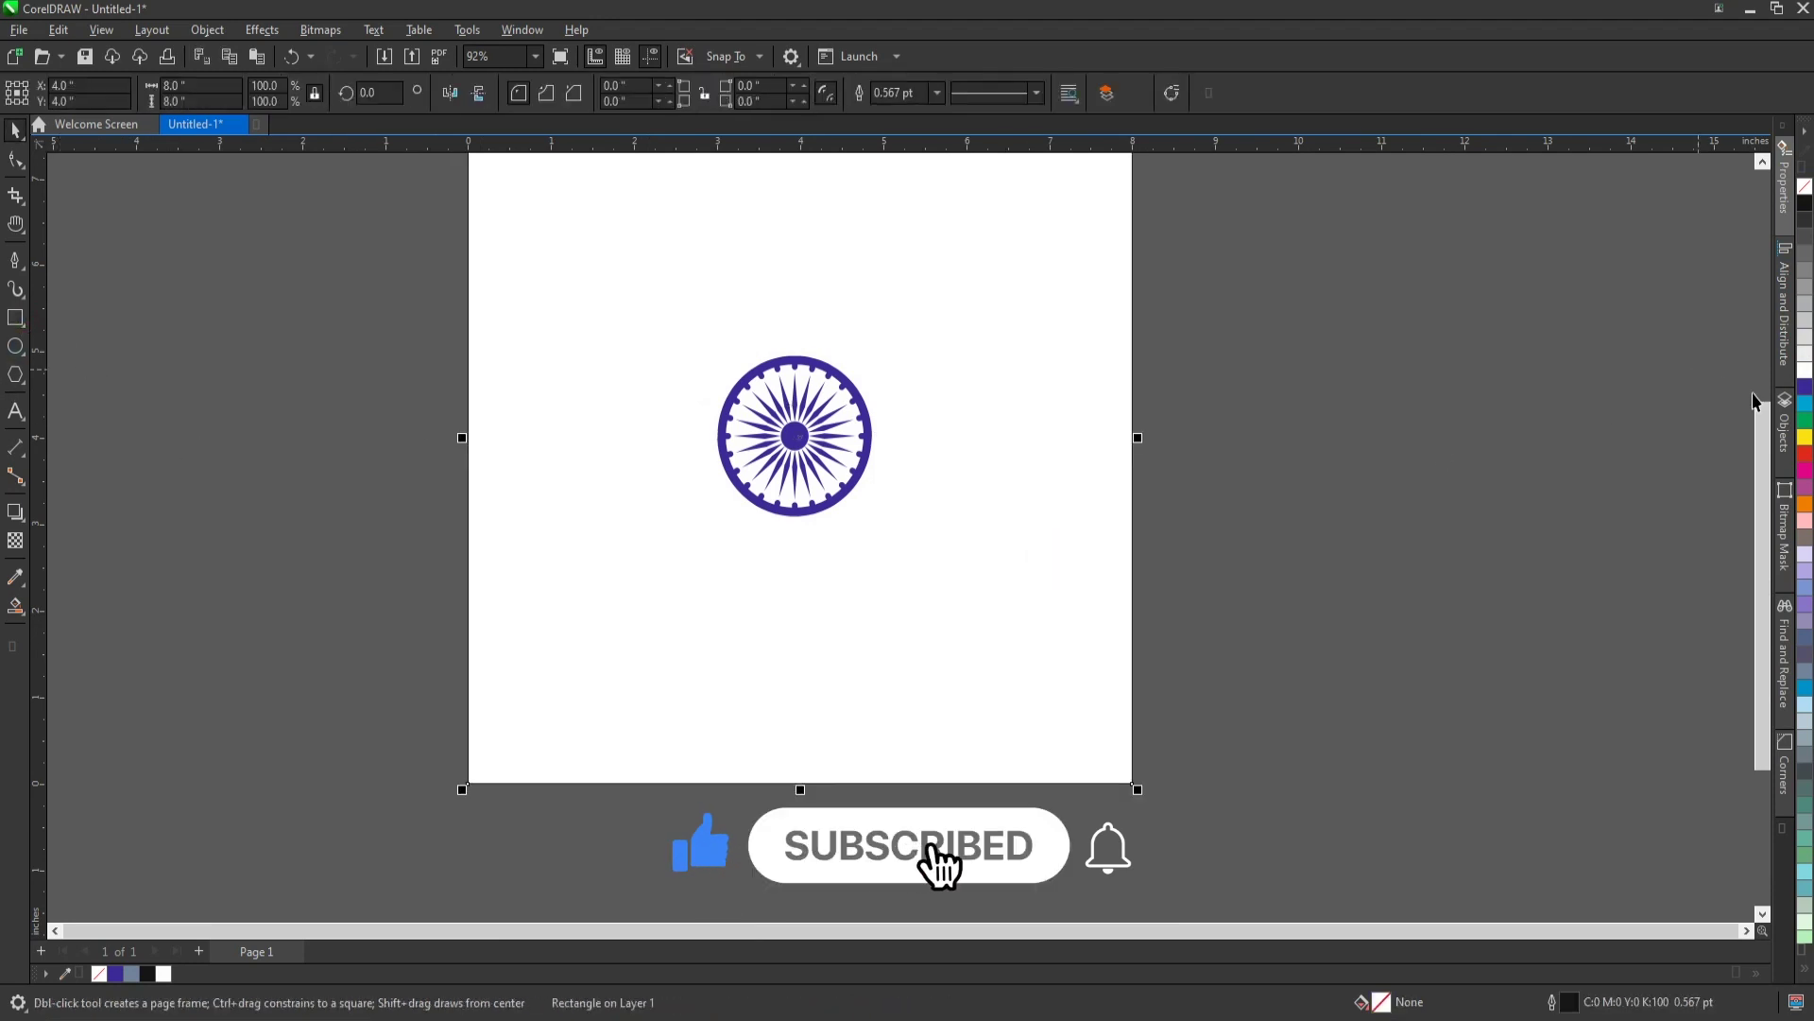
pyautogui.click(1805, 342)
pyautogui.scroll(-1, 674, 489)
pyautogui.scroll(2, 806, 434)
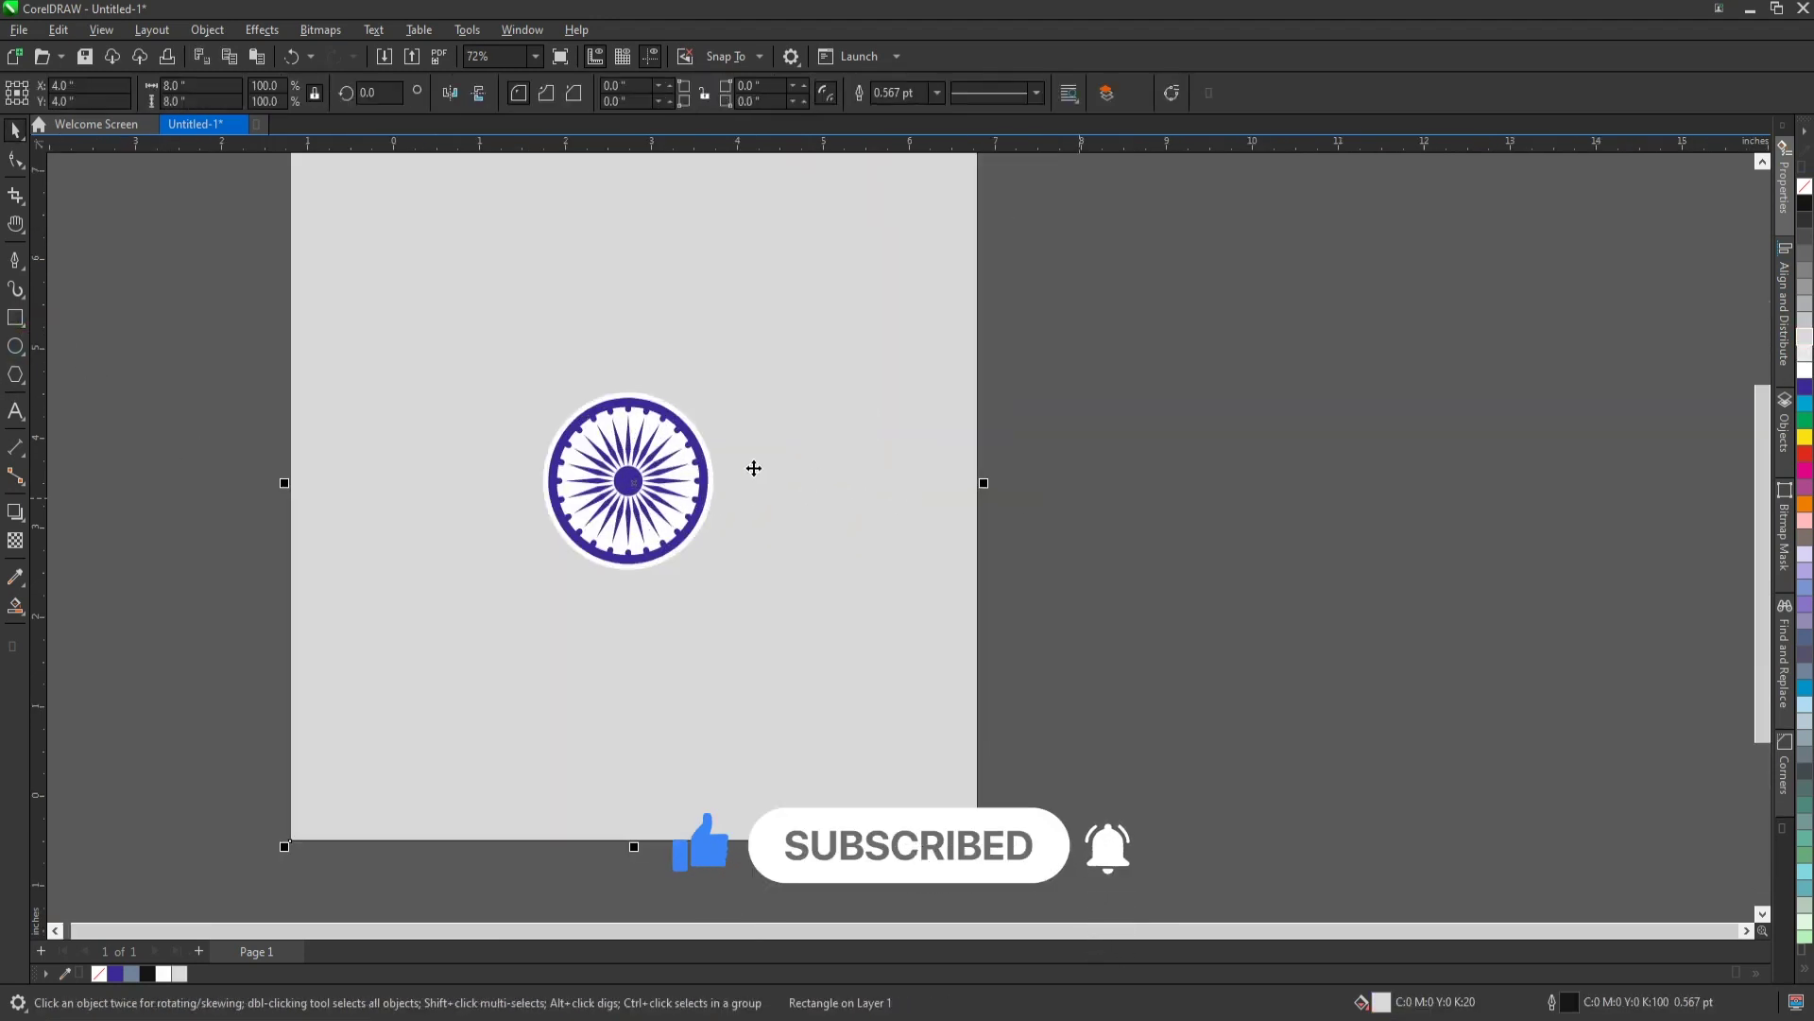
pyautogui.scroll(3, 753, 465)
# Select the white circle and enlarge it slightly.
pyautogui.click(1360, 489)
pyautogui.scroll(2, 747, 430)
pyautogui.click(748, 420)
pyautogui.scroll(-2, 751, 378)
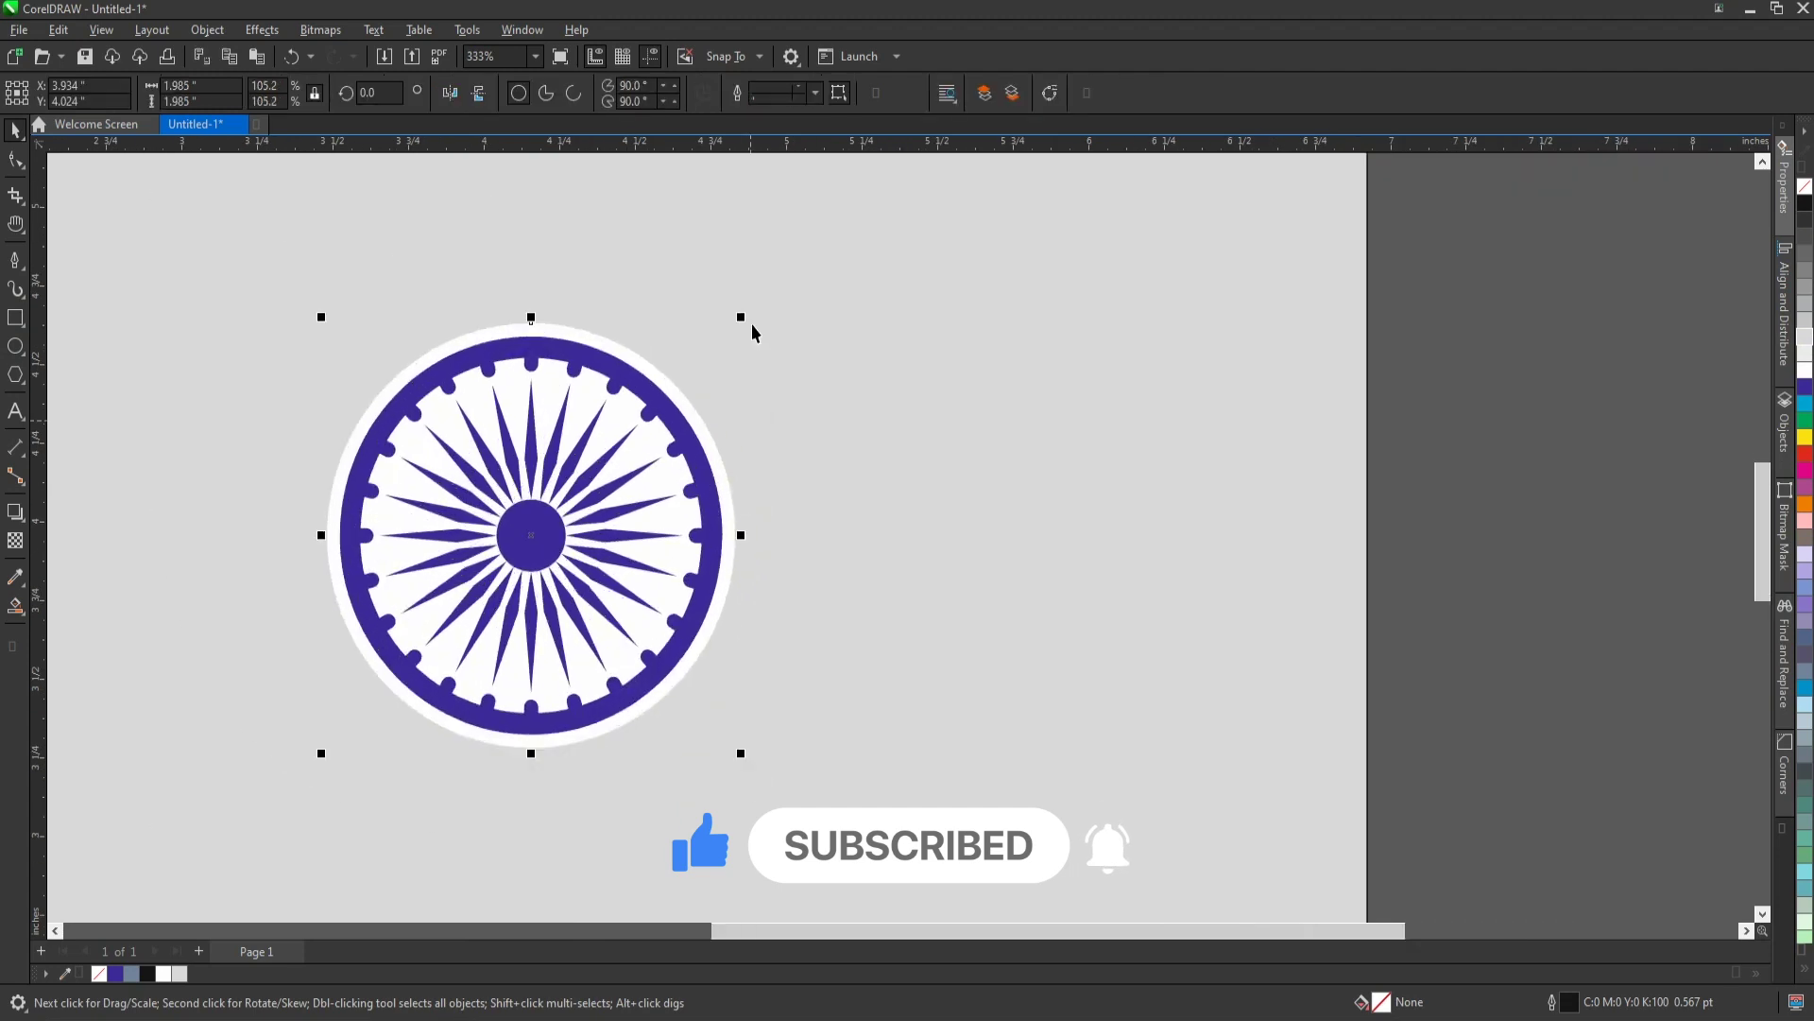
pyautogui.scroll(2, 752, 323)
pyautogui.moveTo(734, 316); pyautogui.dragTo(747, 311)
pyautogui.scroll(-2, 702, 404)
pyautogui.scroll(-2, 850, 388)
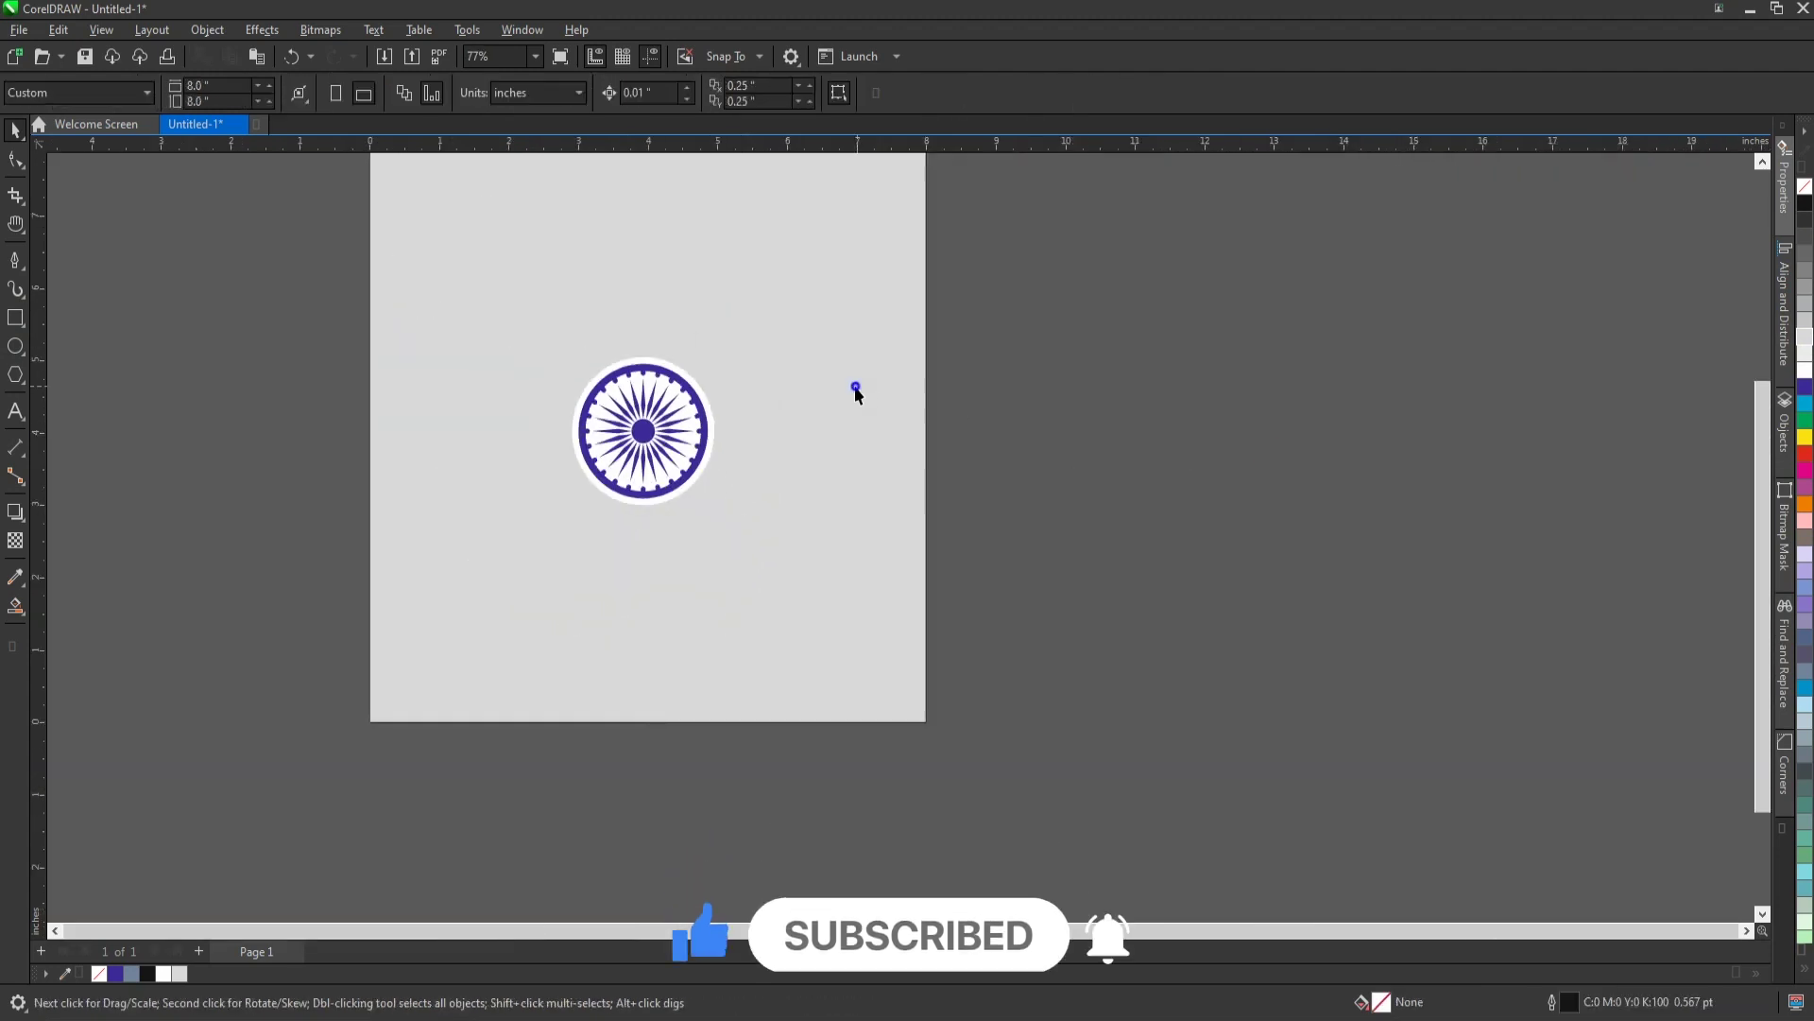
# Lock the grey background square in place and deselect it.
pyautogui.rightClick(853, 389)
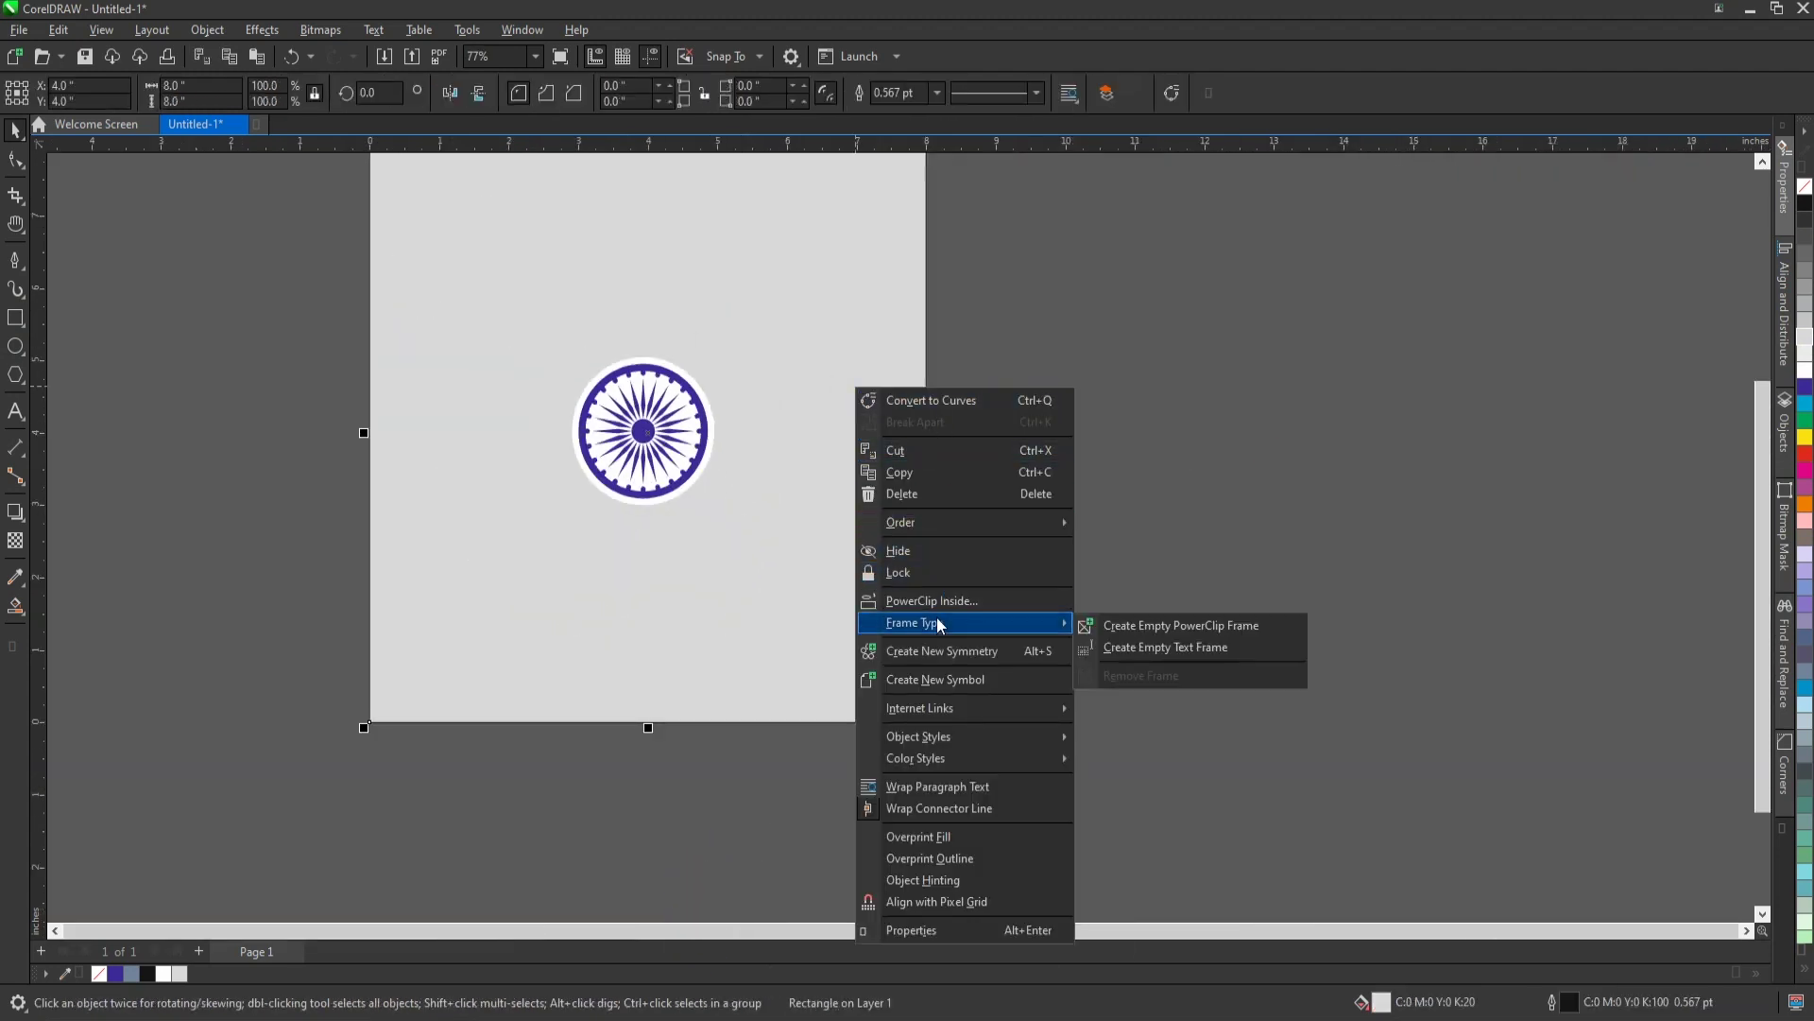
pyautogui.click(907, 572)
pyautogui.click(955, 534)
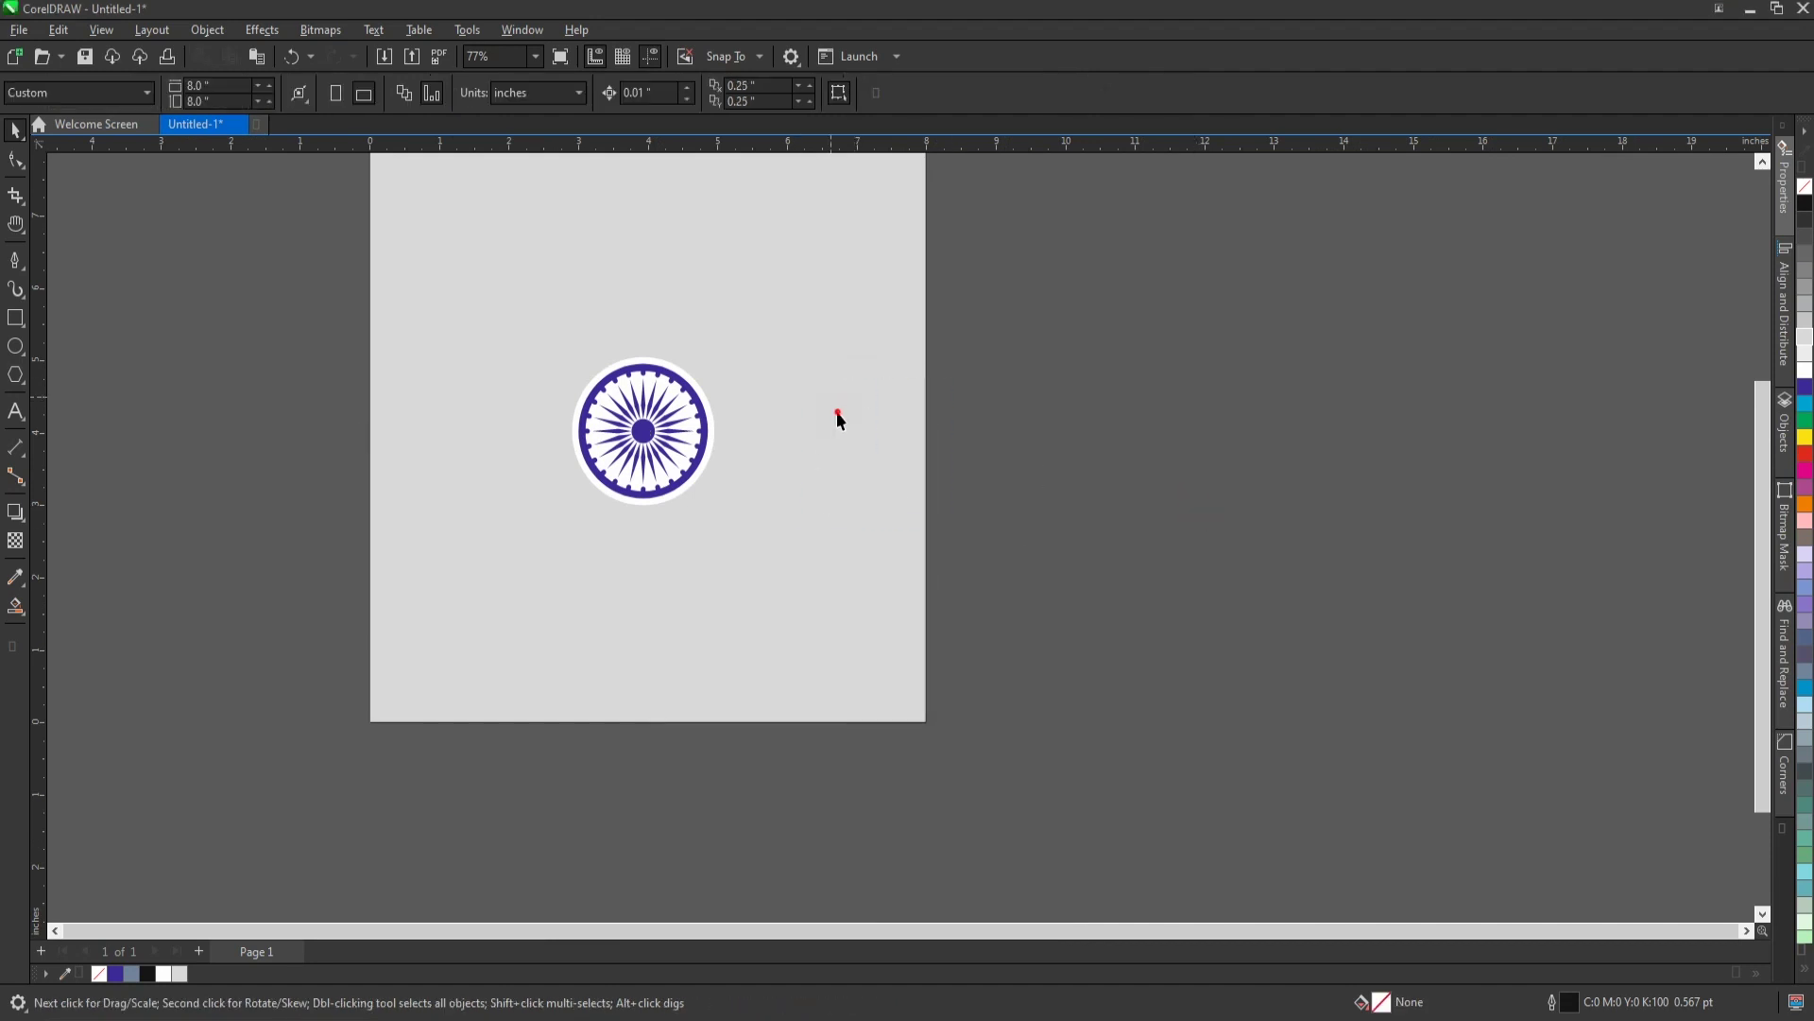
pyautogui.scroll(-2, 649, 378)
pyautogui.scroll(3, 699, 414)
pyautogui.click(14, 260)
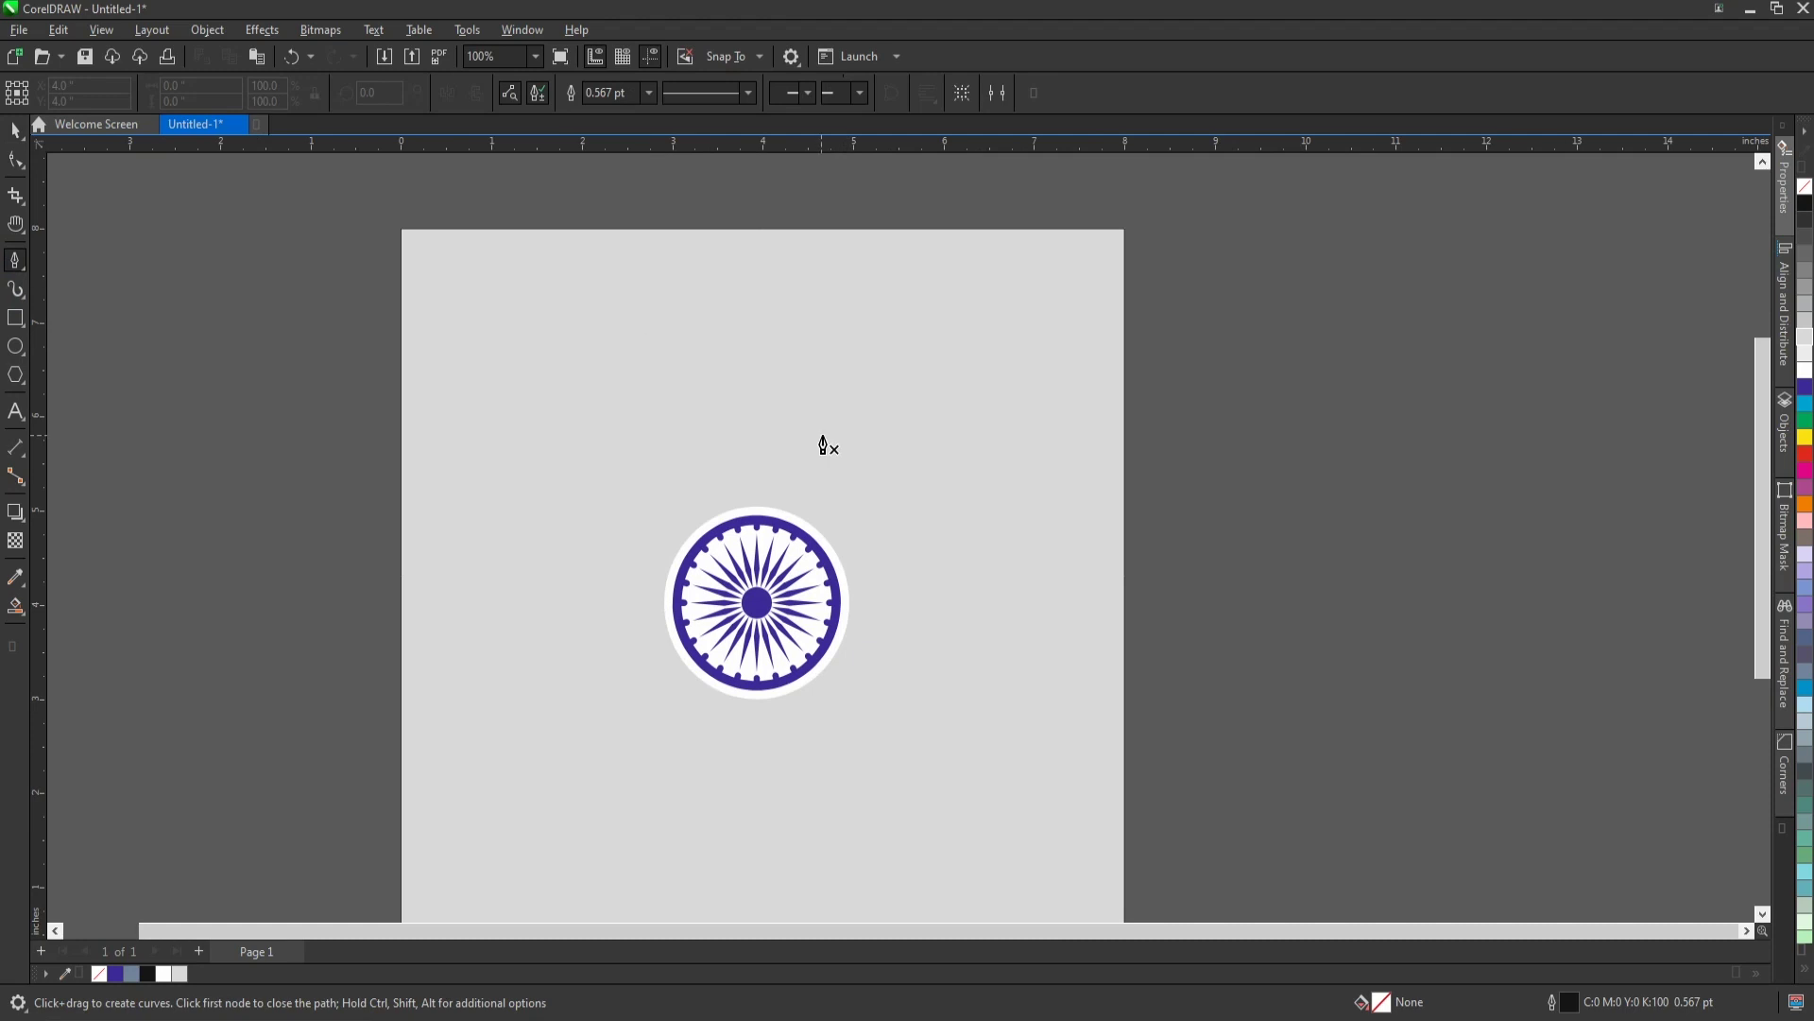
# Draw a two-node straight line from near the page top down to the white circle's rim.
pyautogui.scroll(1, 823, 445)
pyautogui.scroll(2, 819, 583)
pyautogui.scroll(-4, 656, 368)
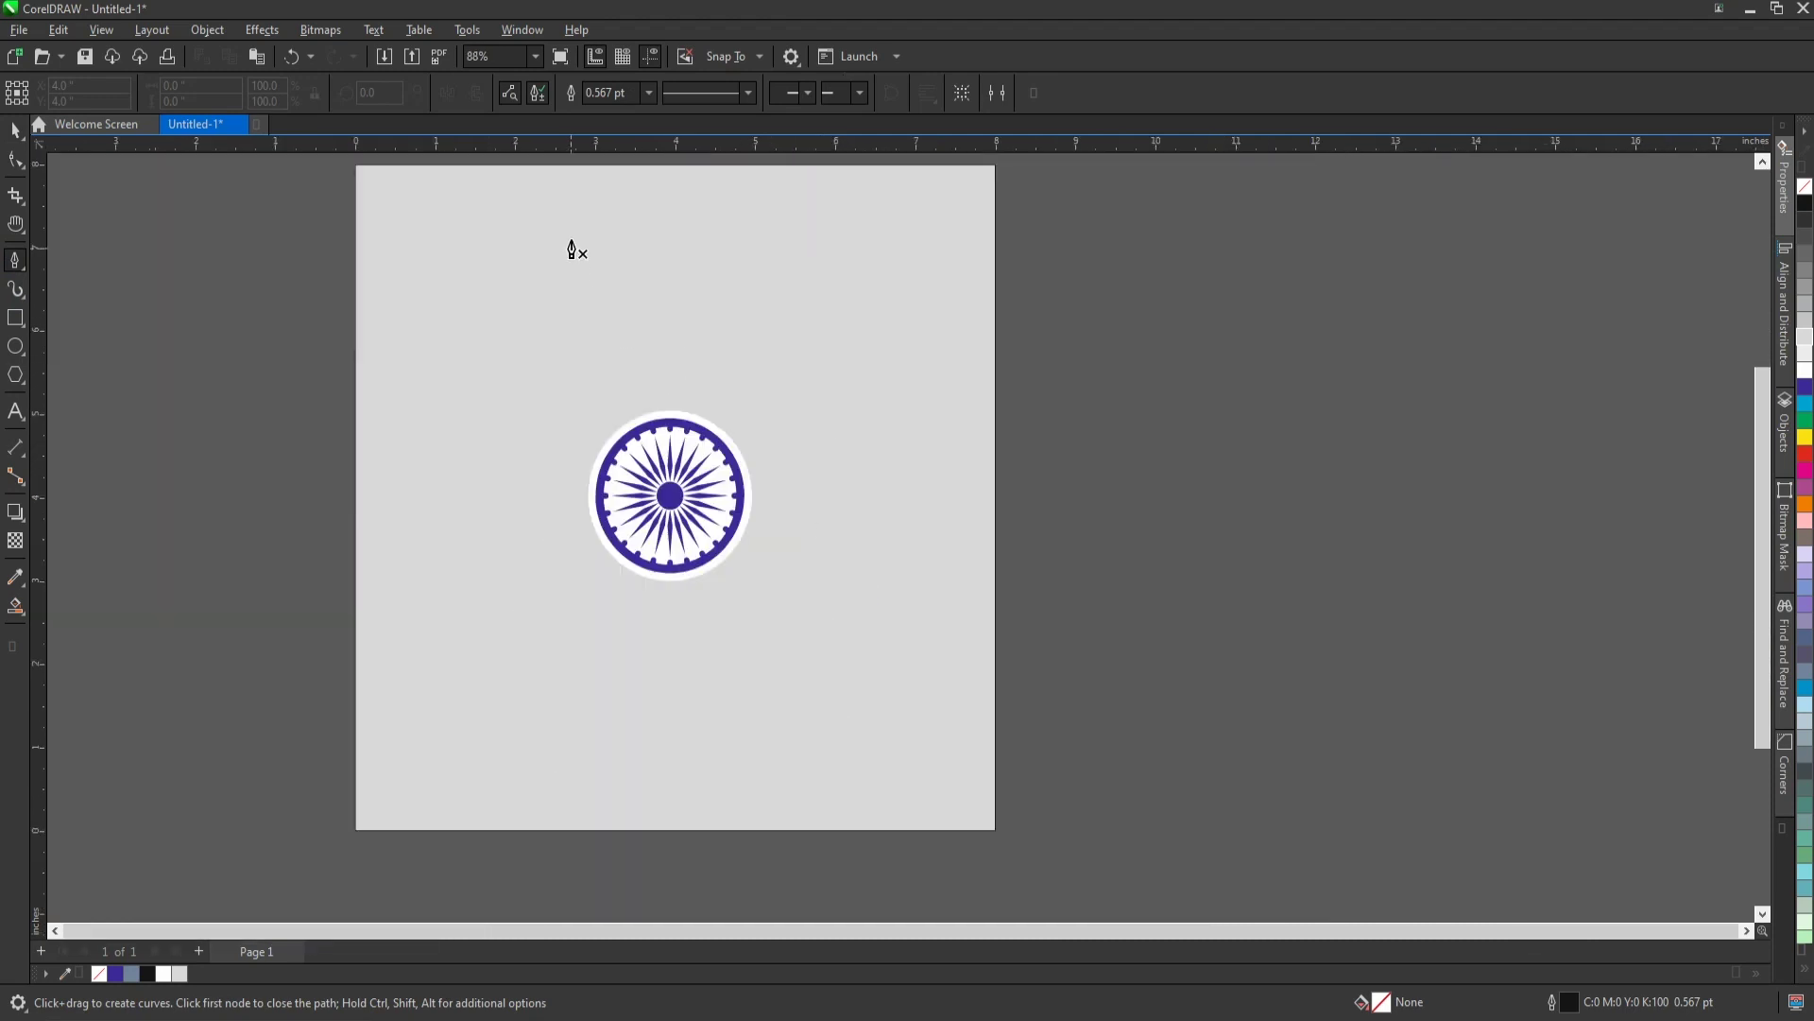
pyautogui.click(574, 206)
pyautogui.doubleClick(749, 529)
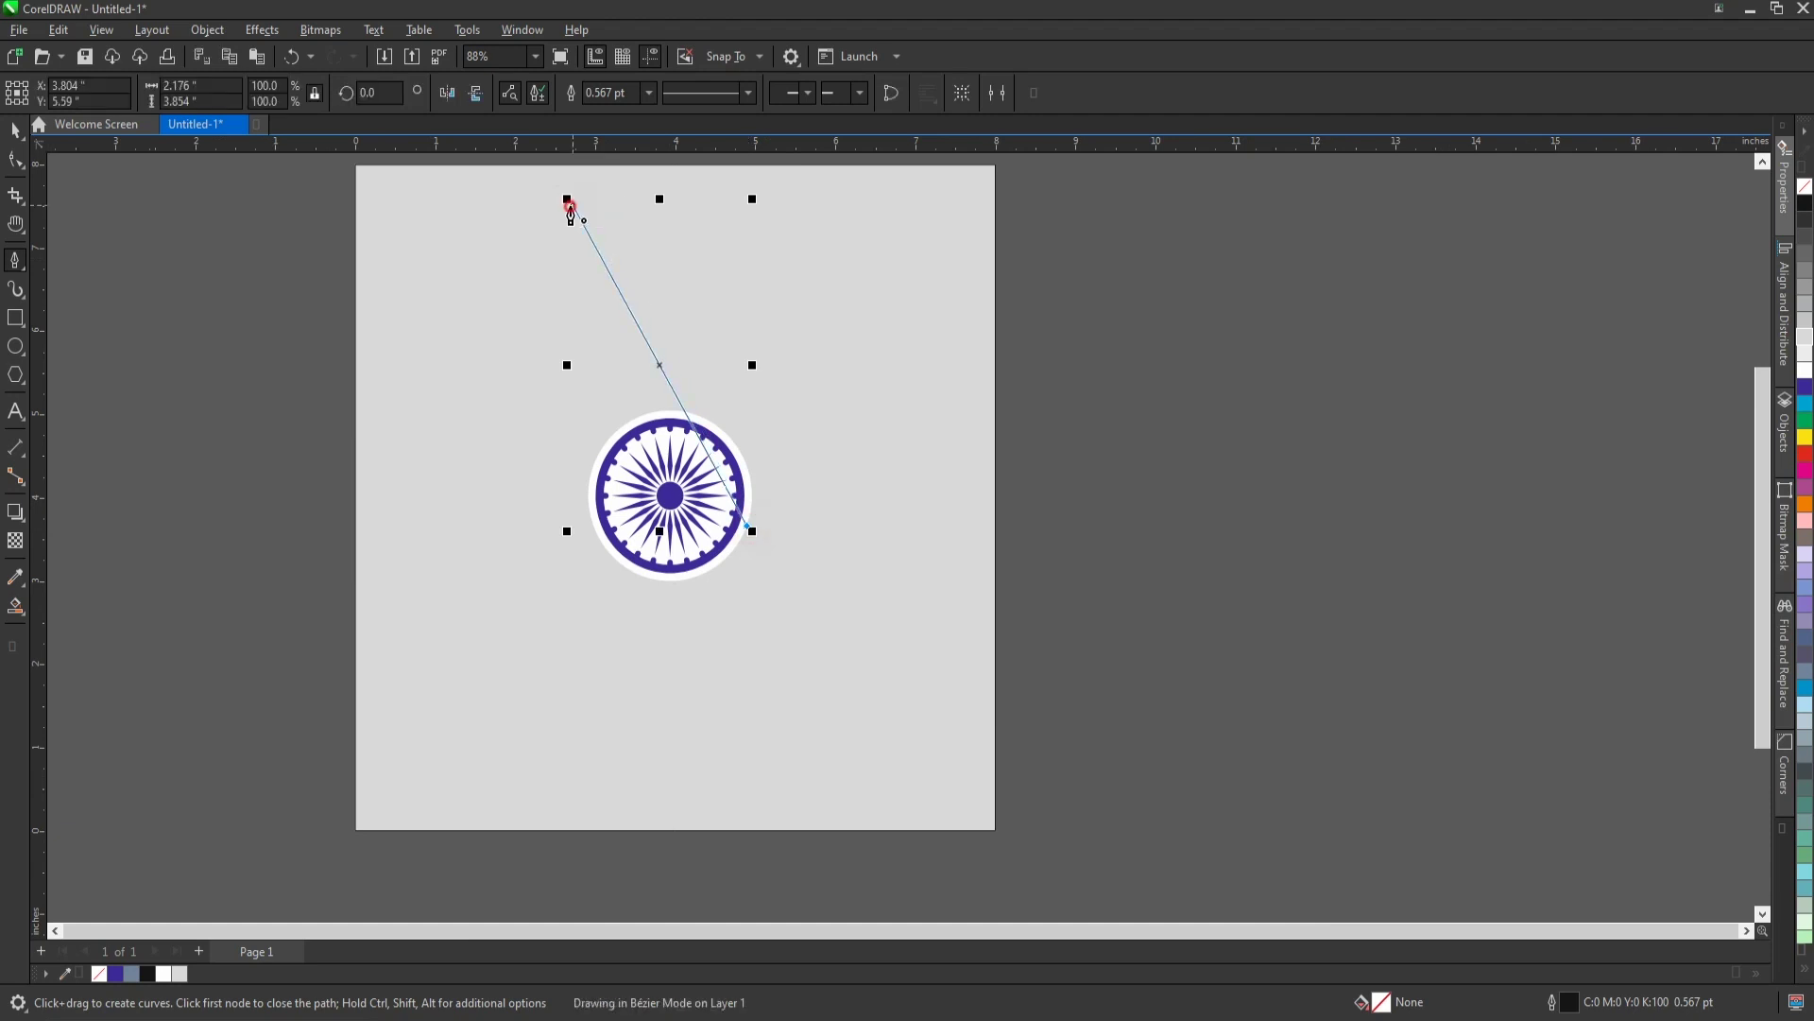
pyautogui.scroll(-3, 659, 367)
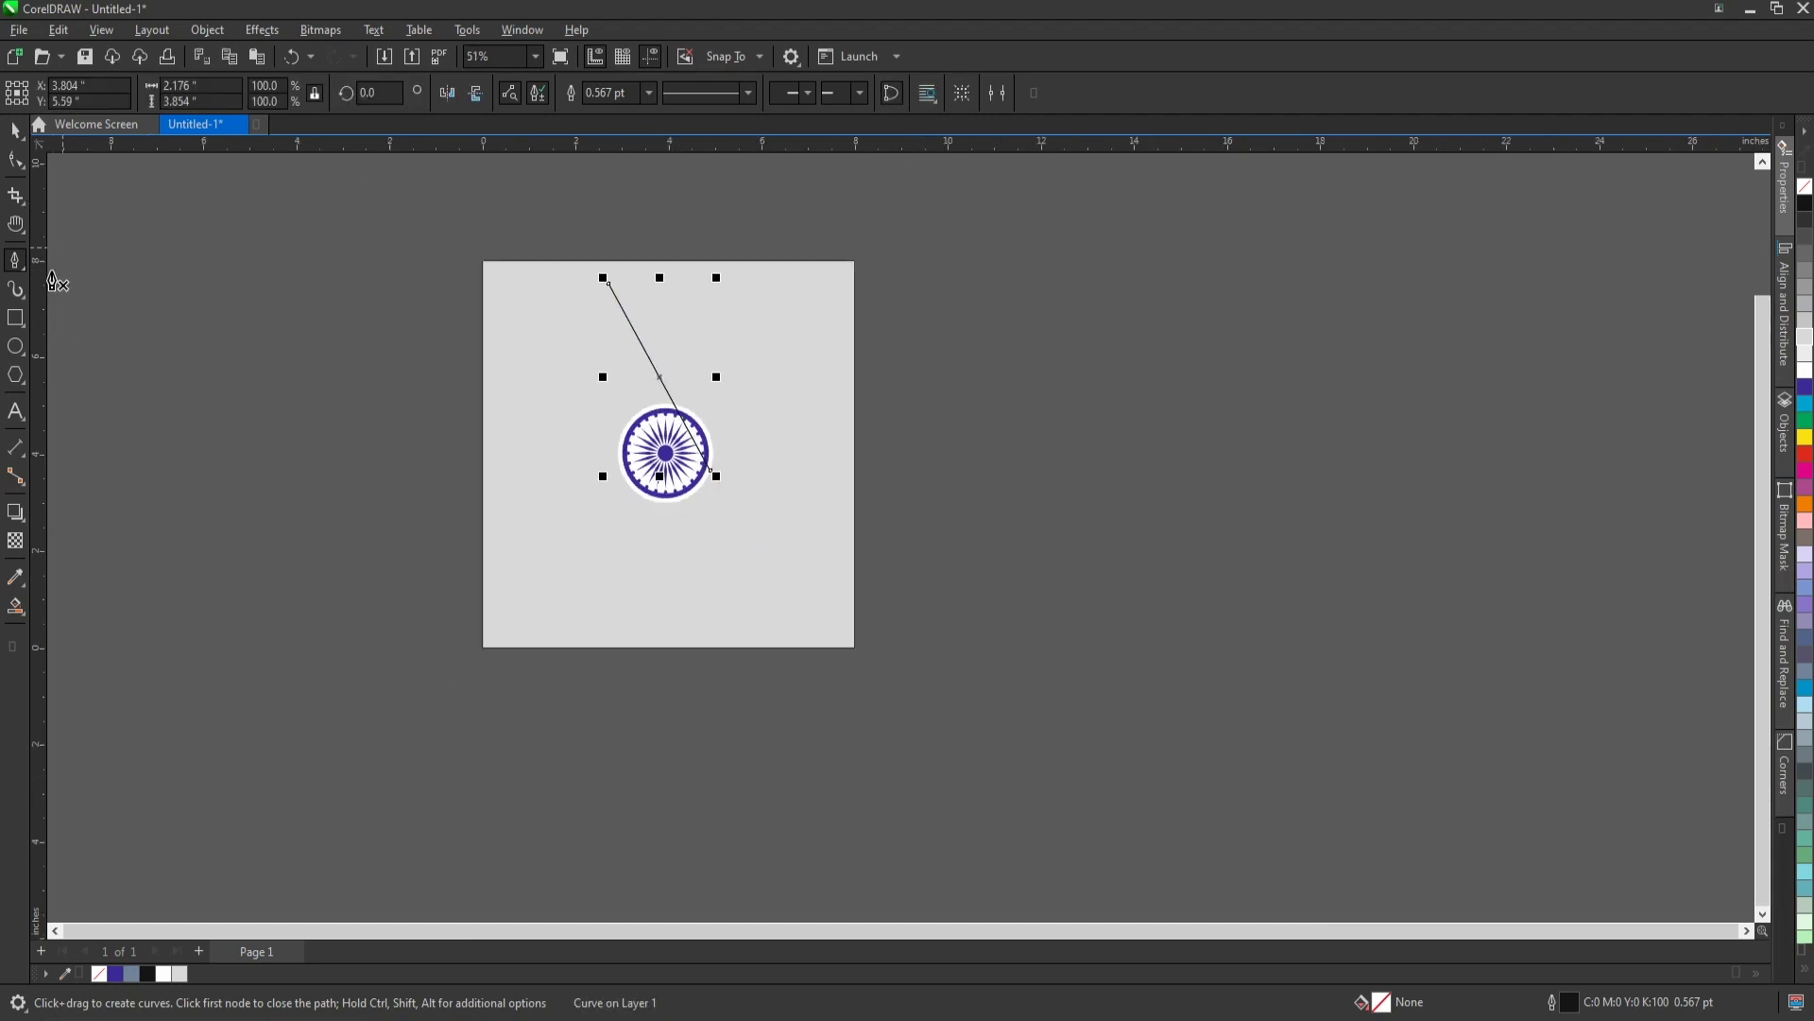
pyautogui.click(15, 161)
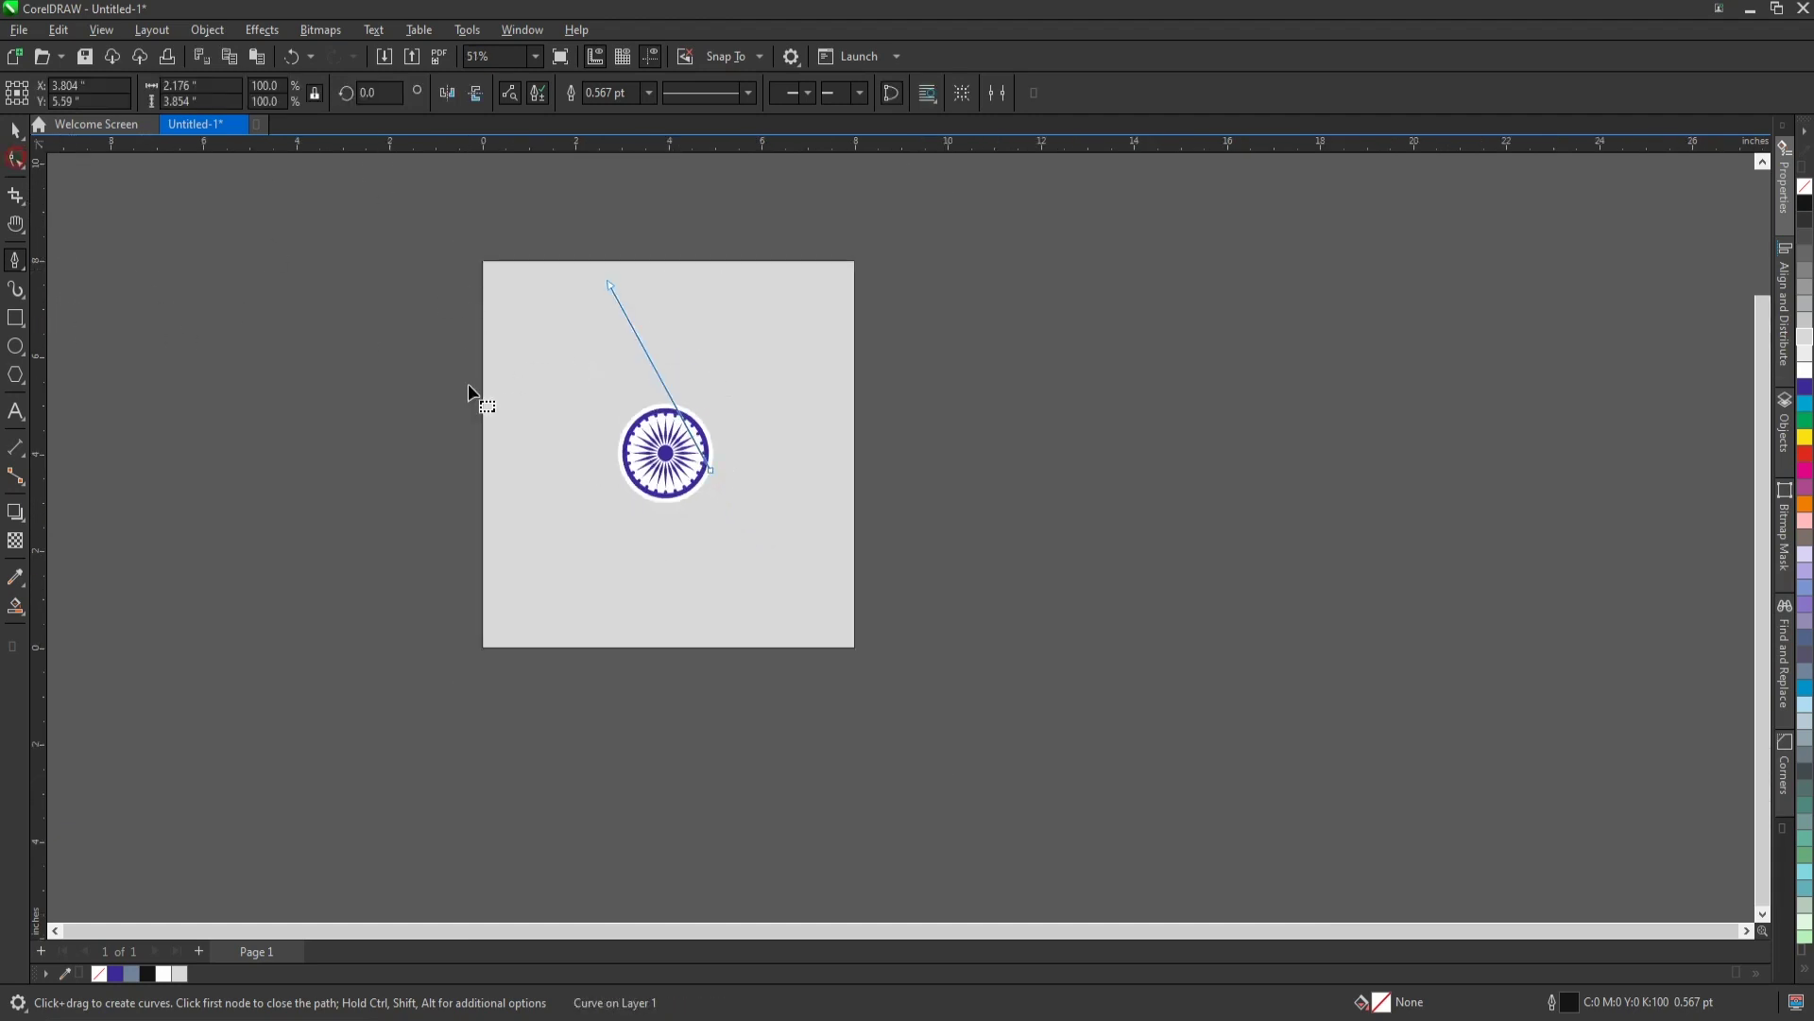
pyautogui.scroll(2, 667, 342)
pyautogui.scroll(2, 603, 308)
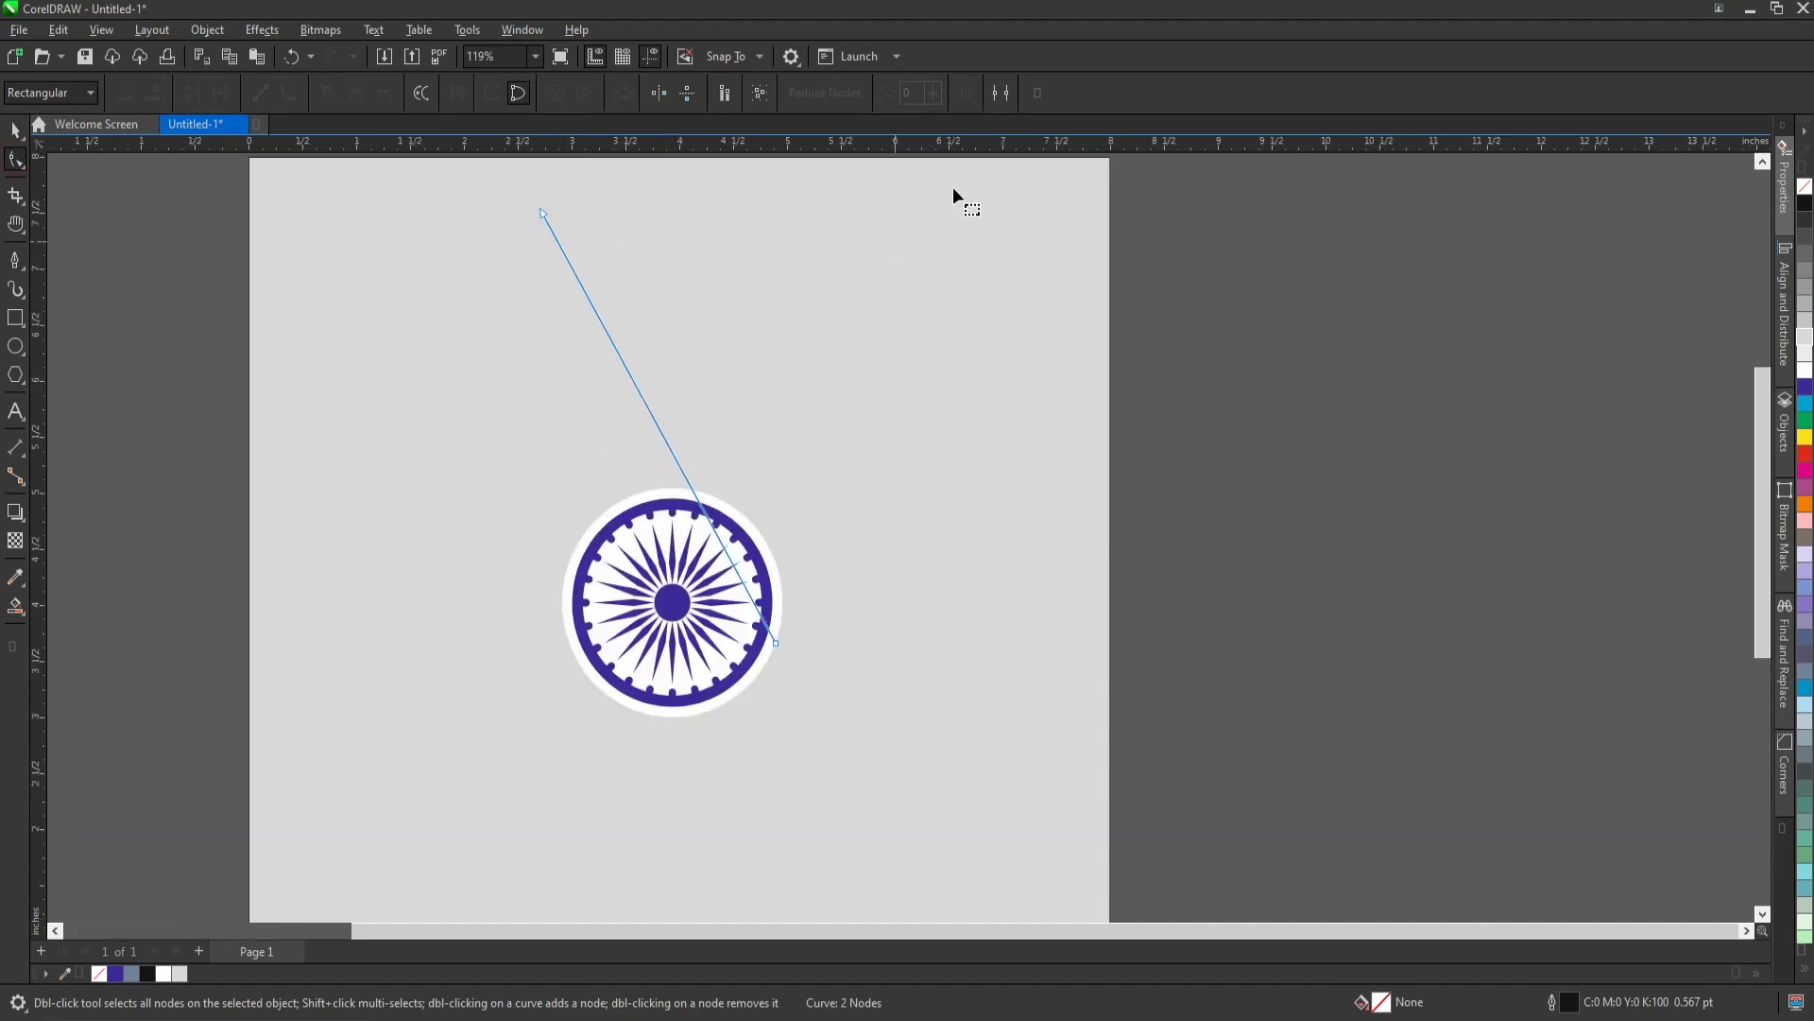
# Convert the line to a curve and bow it into an S-shape.
pyautogui.moveTo(437, 659); pyautogui.dragTo(464, 628)
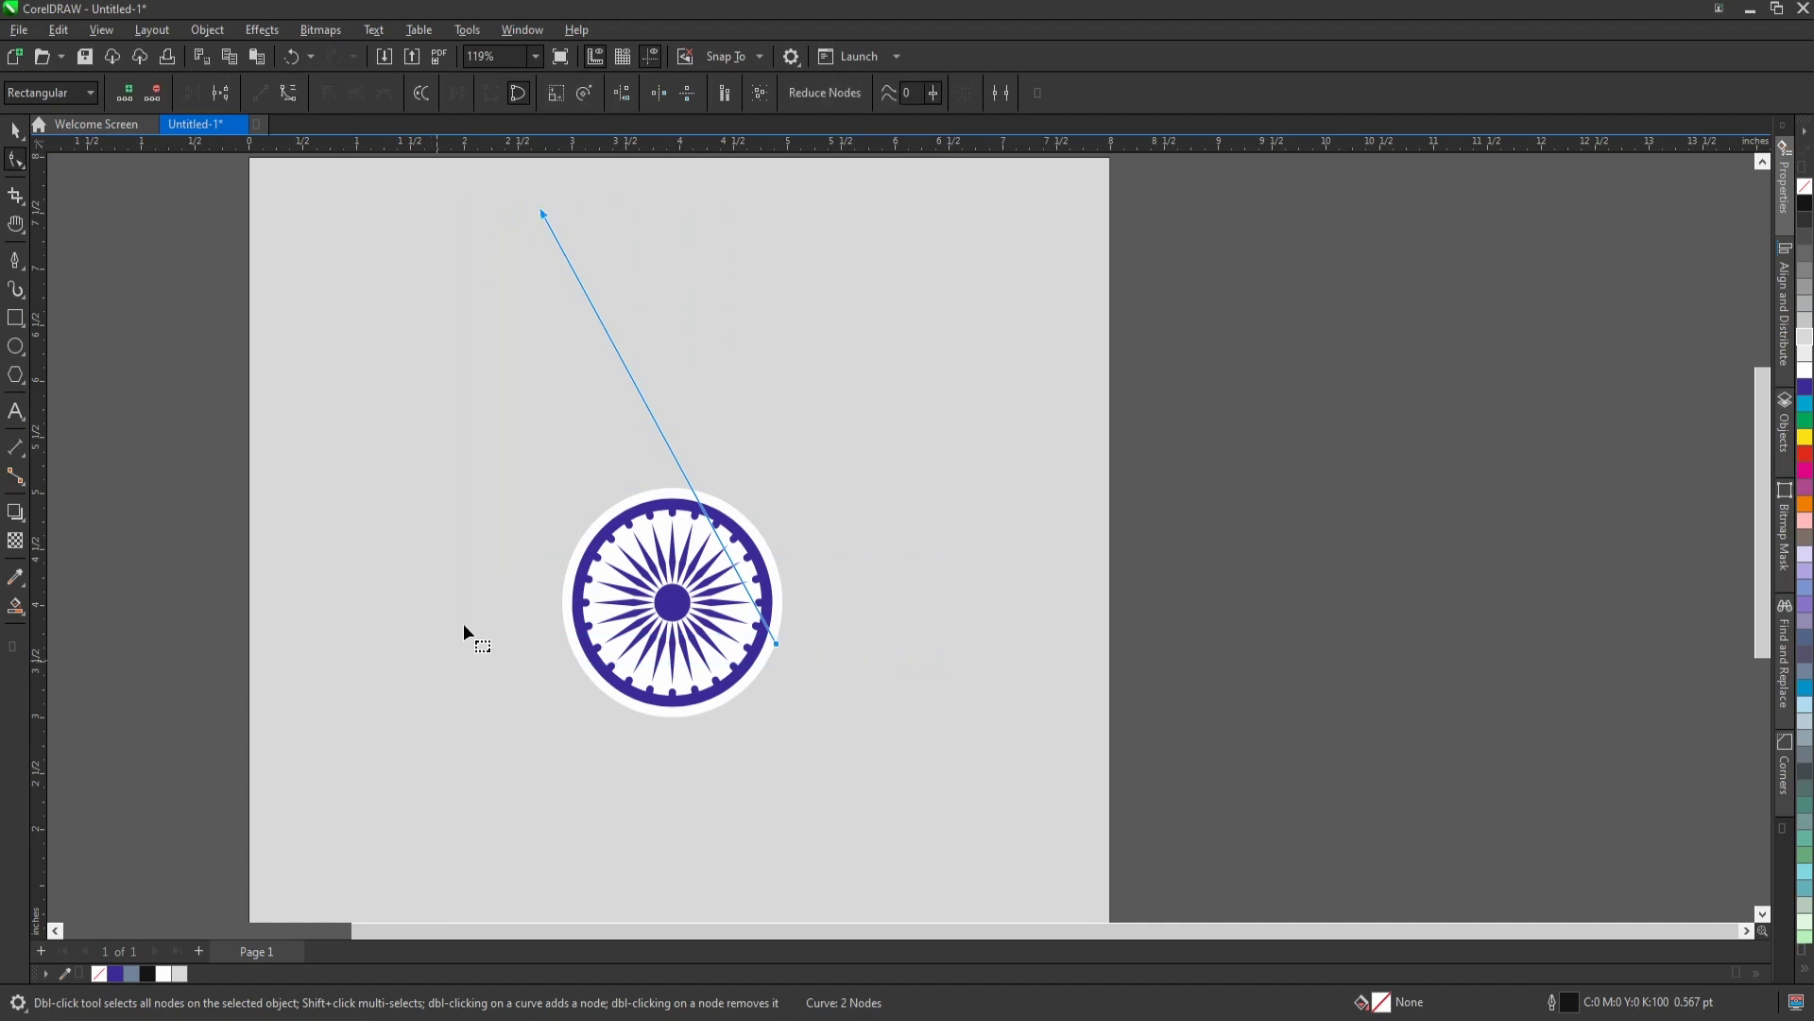
pyautogui.click(288, 93)
pyautogui.moveTo(660, 432); pyautogui.dragTo(768, 370)
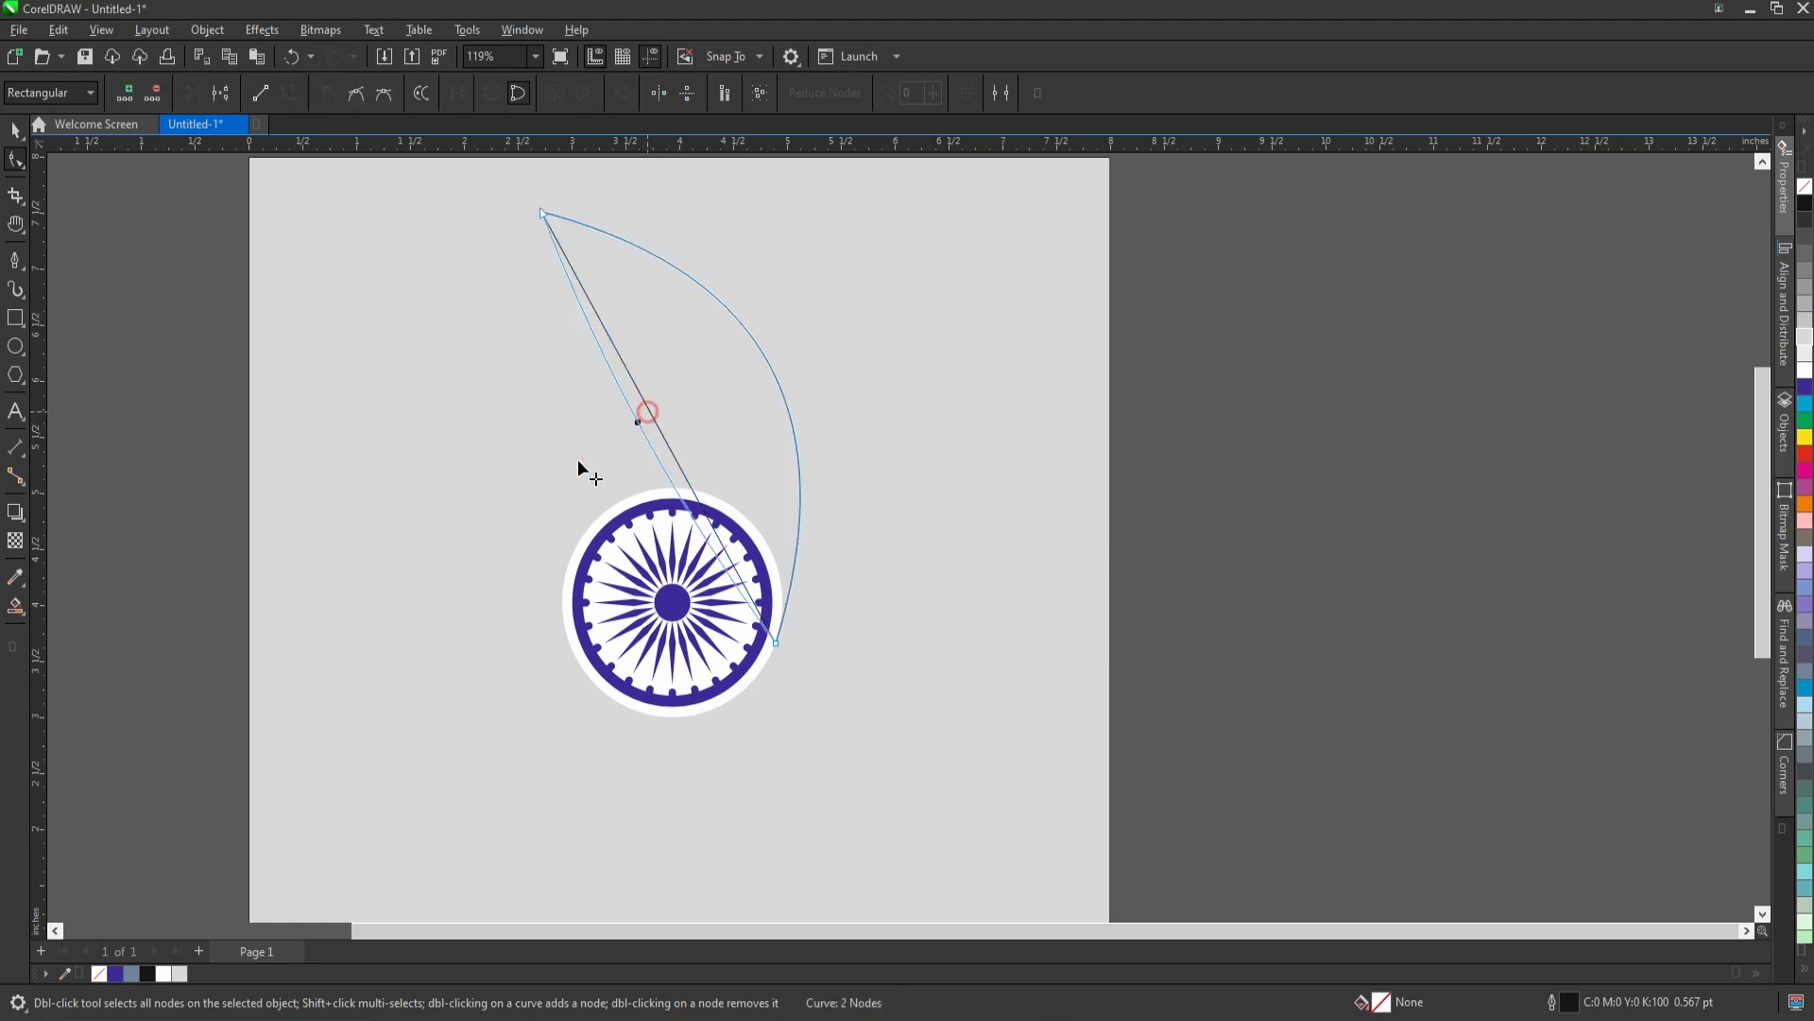
pyautogui.moveTo(649, 410); pyautogui.dragTo(537, 483)
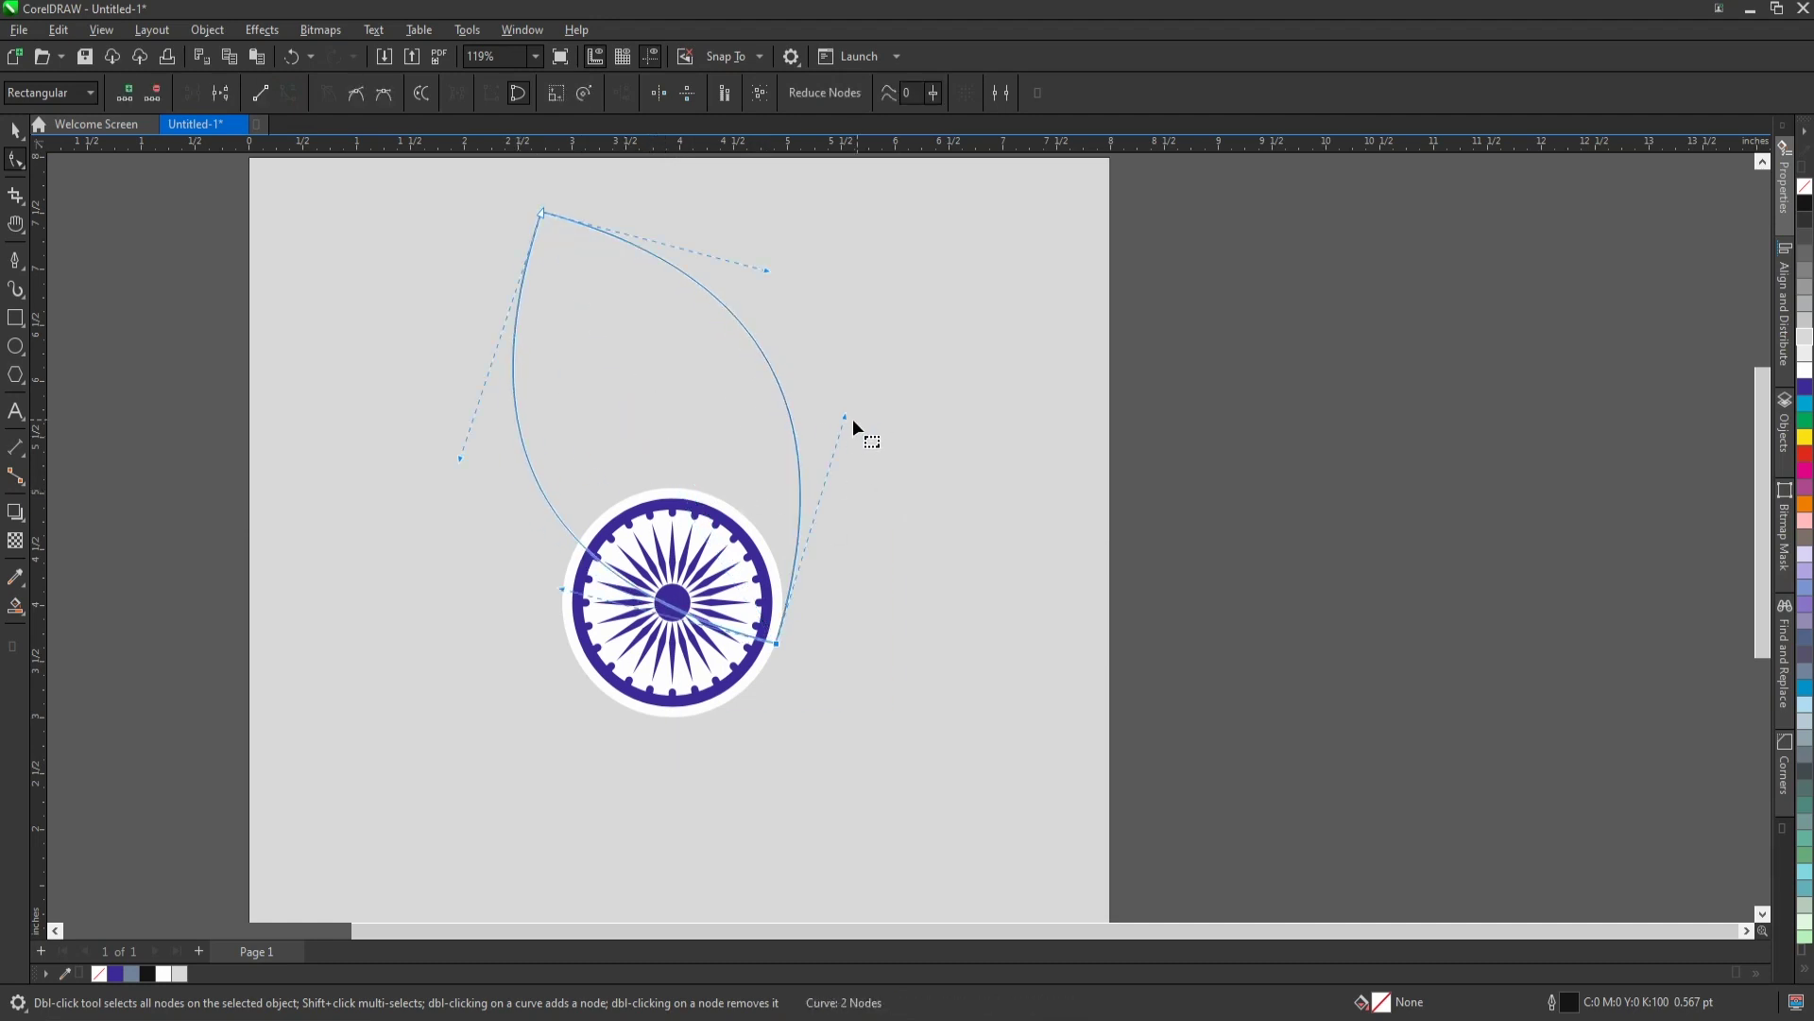
pyautogui.moveTo(848, 418); pyautogui.dragTo(904, 390)
pyautogui.moveTo(770, 270); pyautogui.dragTo(573, 450)
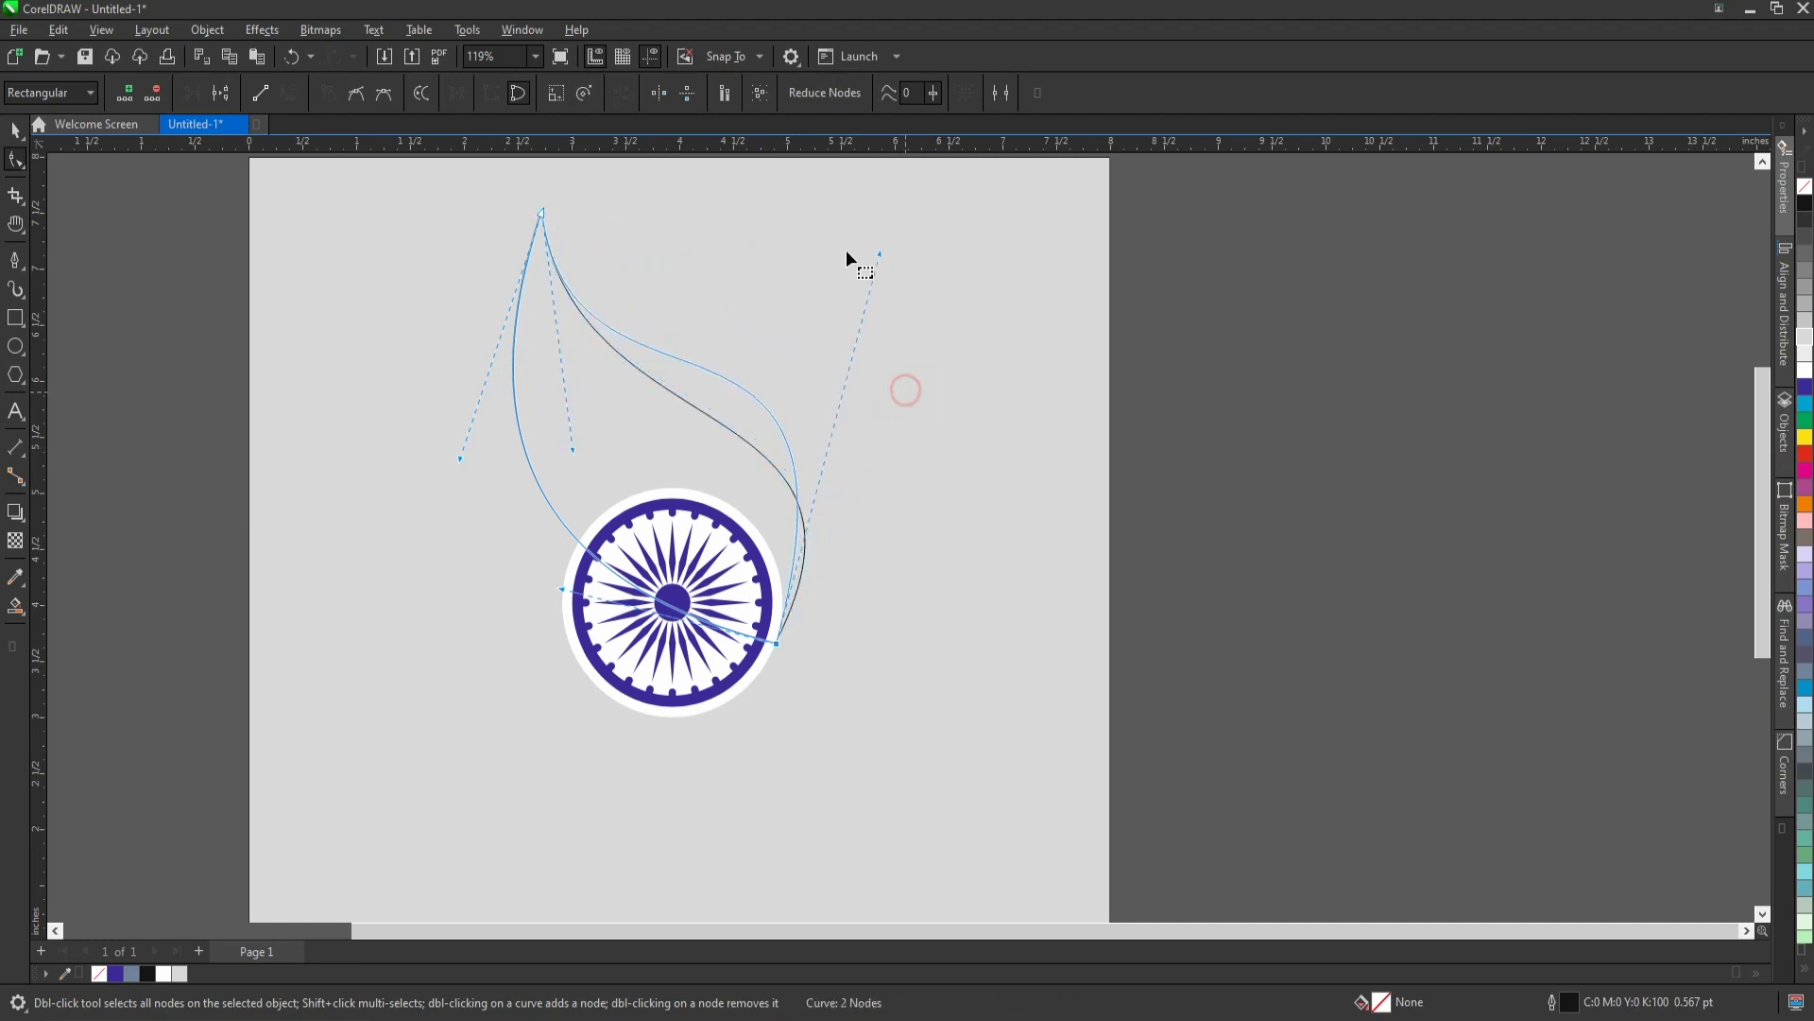
# Move the flame tip up-left and stretch the left and right curves outward.
pyautogui.scroll(-2, 503, 276)
pyautogui.scroll(1, 491, 322)
pyautogui.moveTo(506, 315)
pyautogui.mouseDown()
pyautogui.moveTo(457, 259)
pyautogui.moveTo(460, 228)
pyautogui.mouseUp()
pyautogui.moveTo(773, 347); pyautogui.dragTo(766, 339)
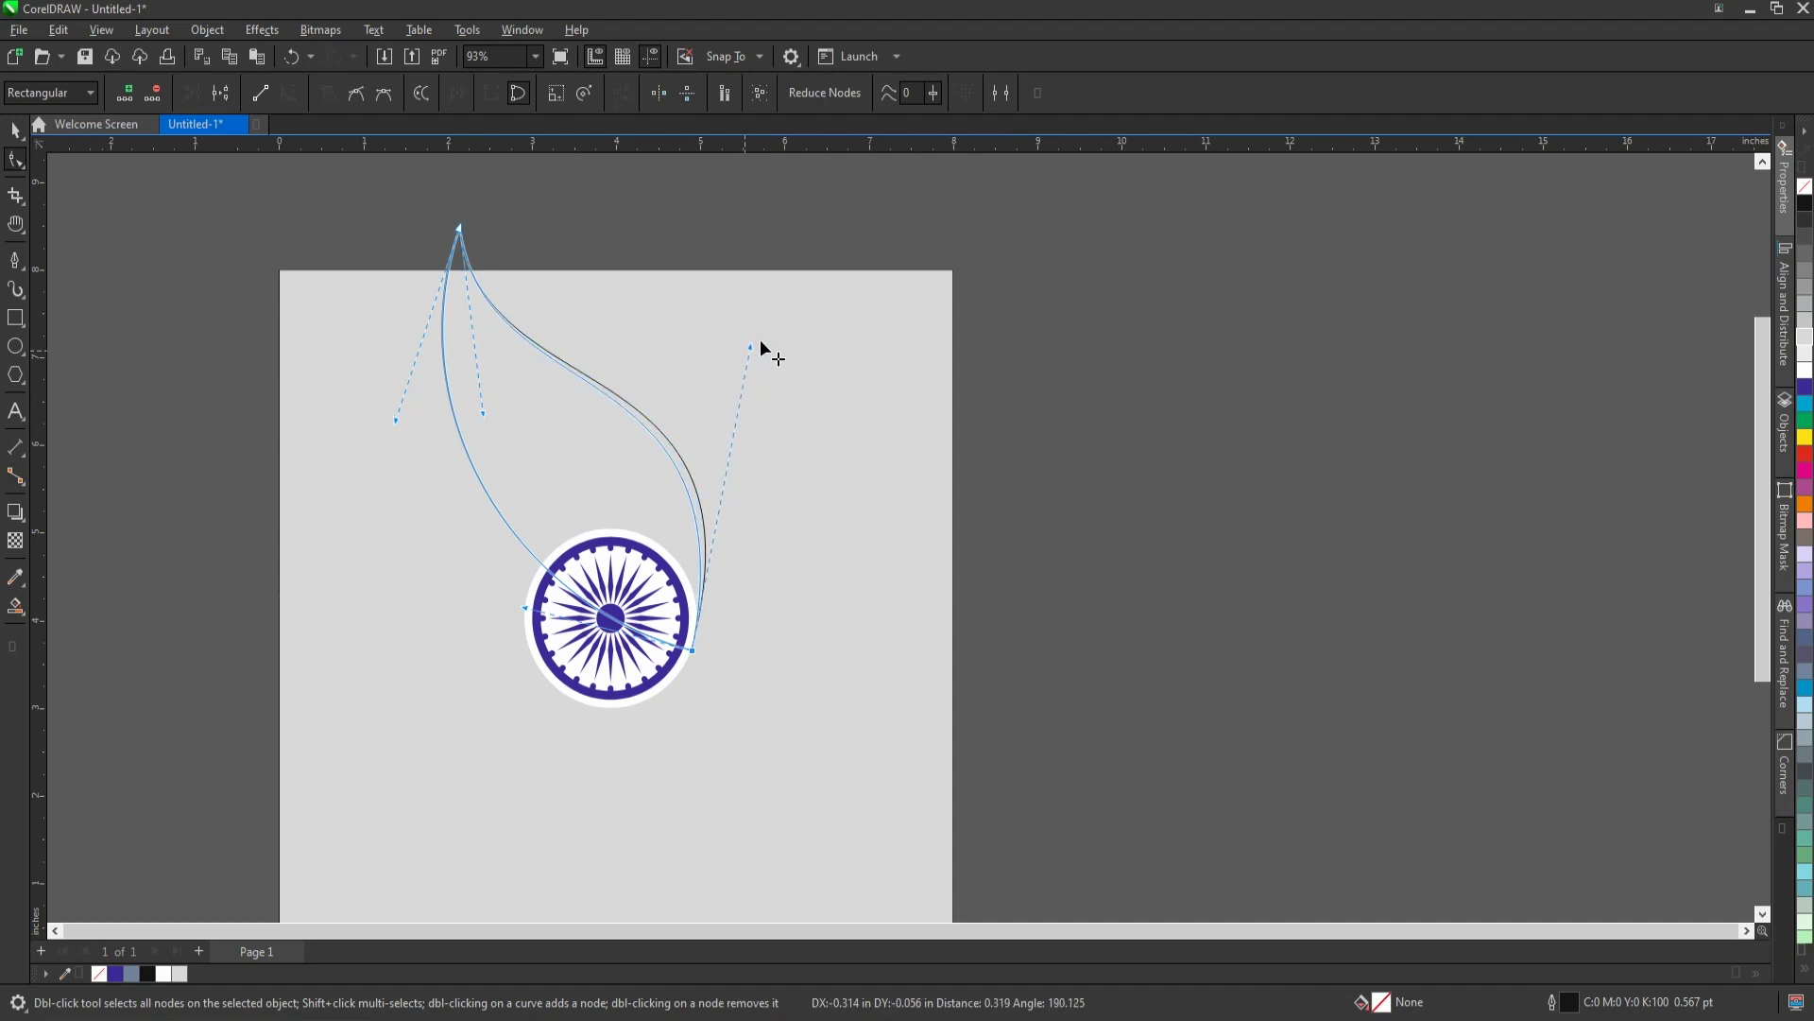
pyautogui.moveTo(398, 424); pyautogui.dragTo(376, 492)
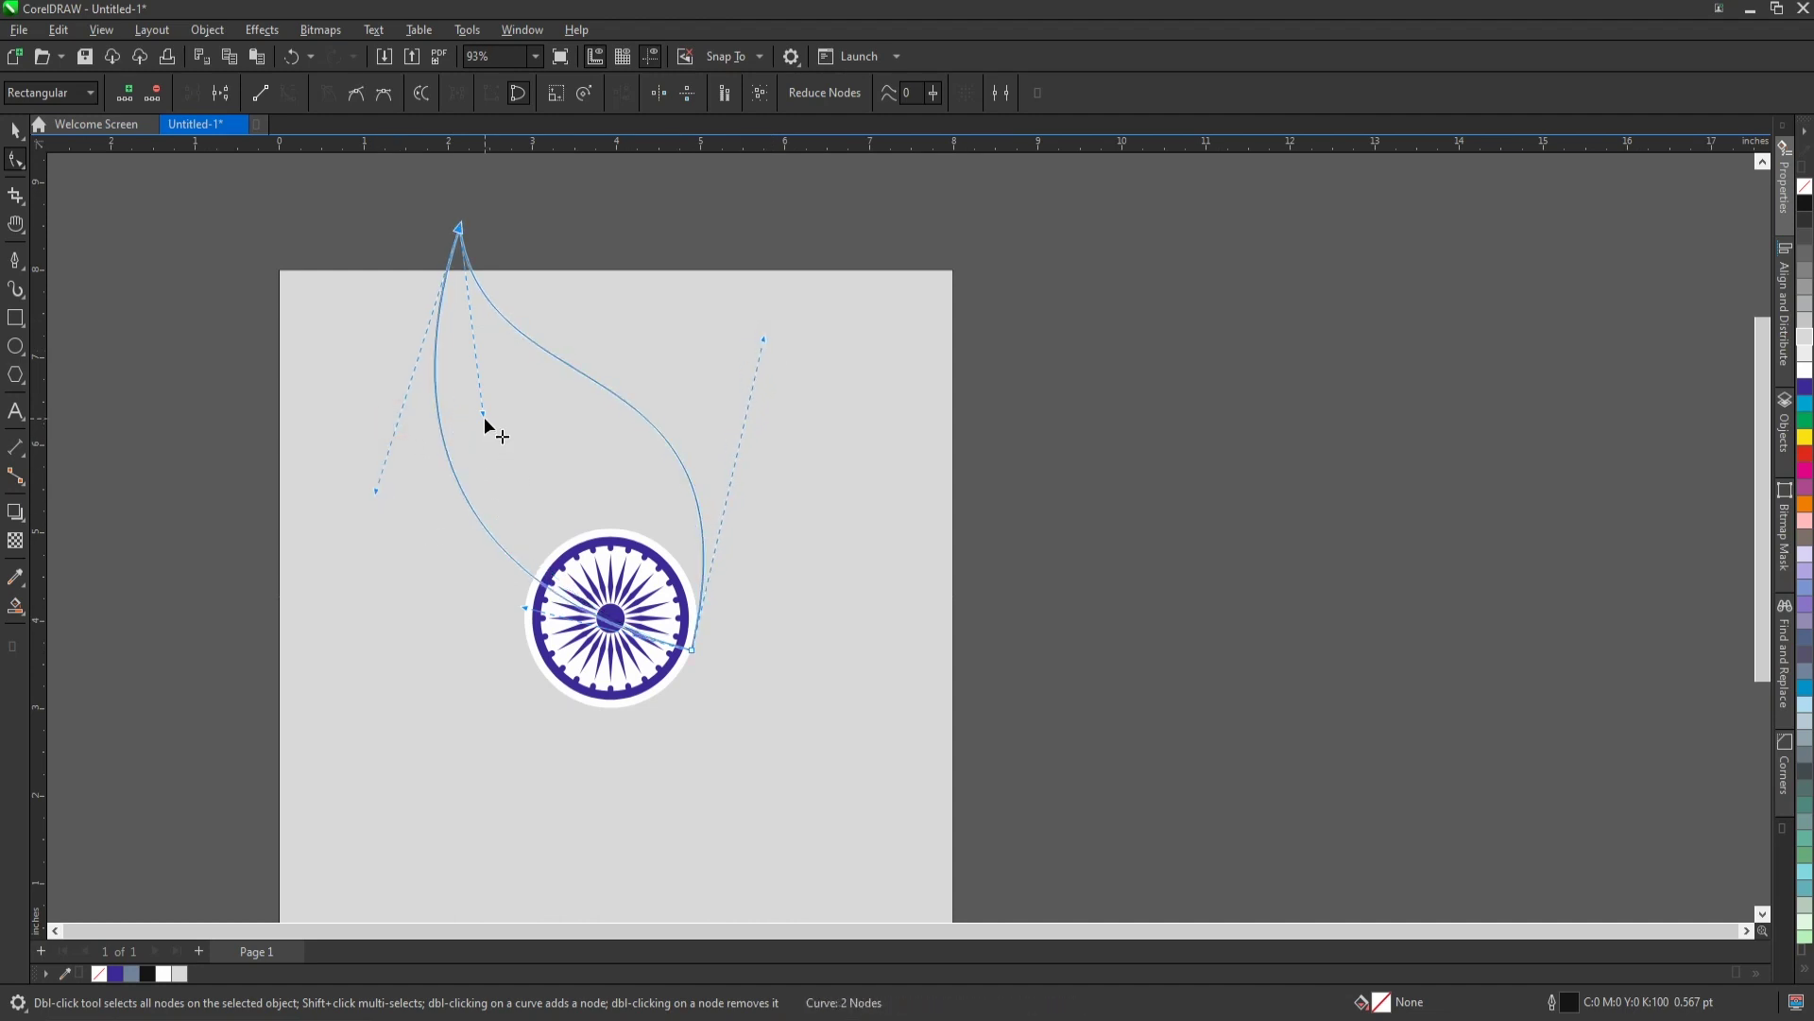
pyautogui.moveTo(484, 417); pyautogui.dragTo(480, 446)
pyautogui.moveTo(580, 586); pyautogui.dragTo(726, 459)
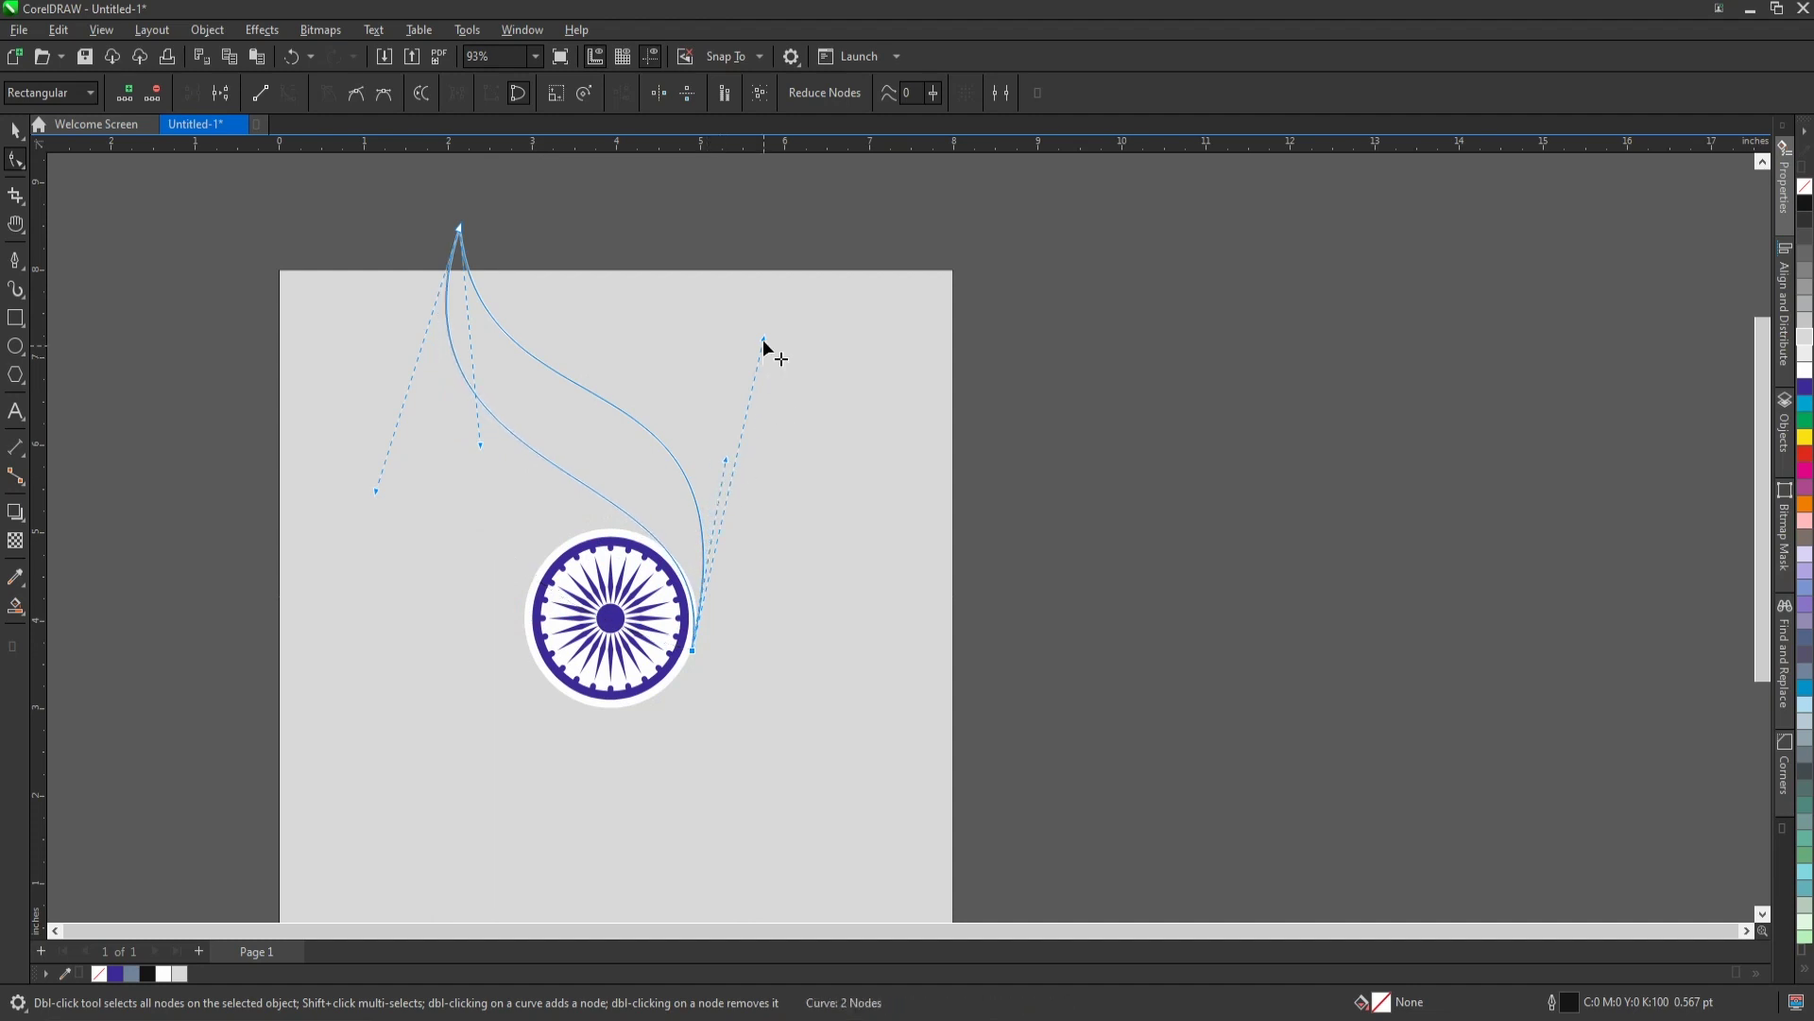
pyautogui.moveTo(764, 340); pyautogui.dragTo(834, 249)
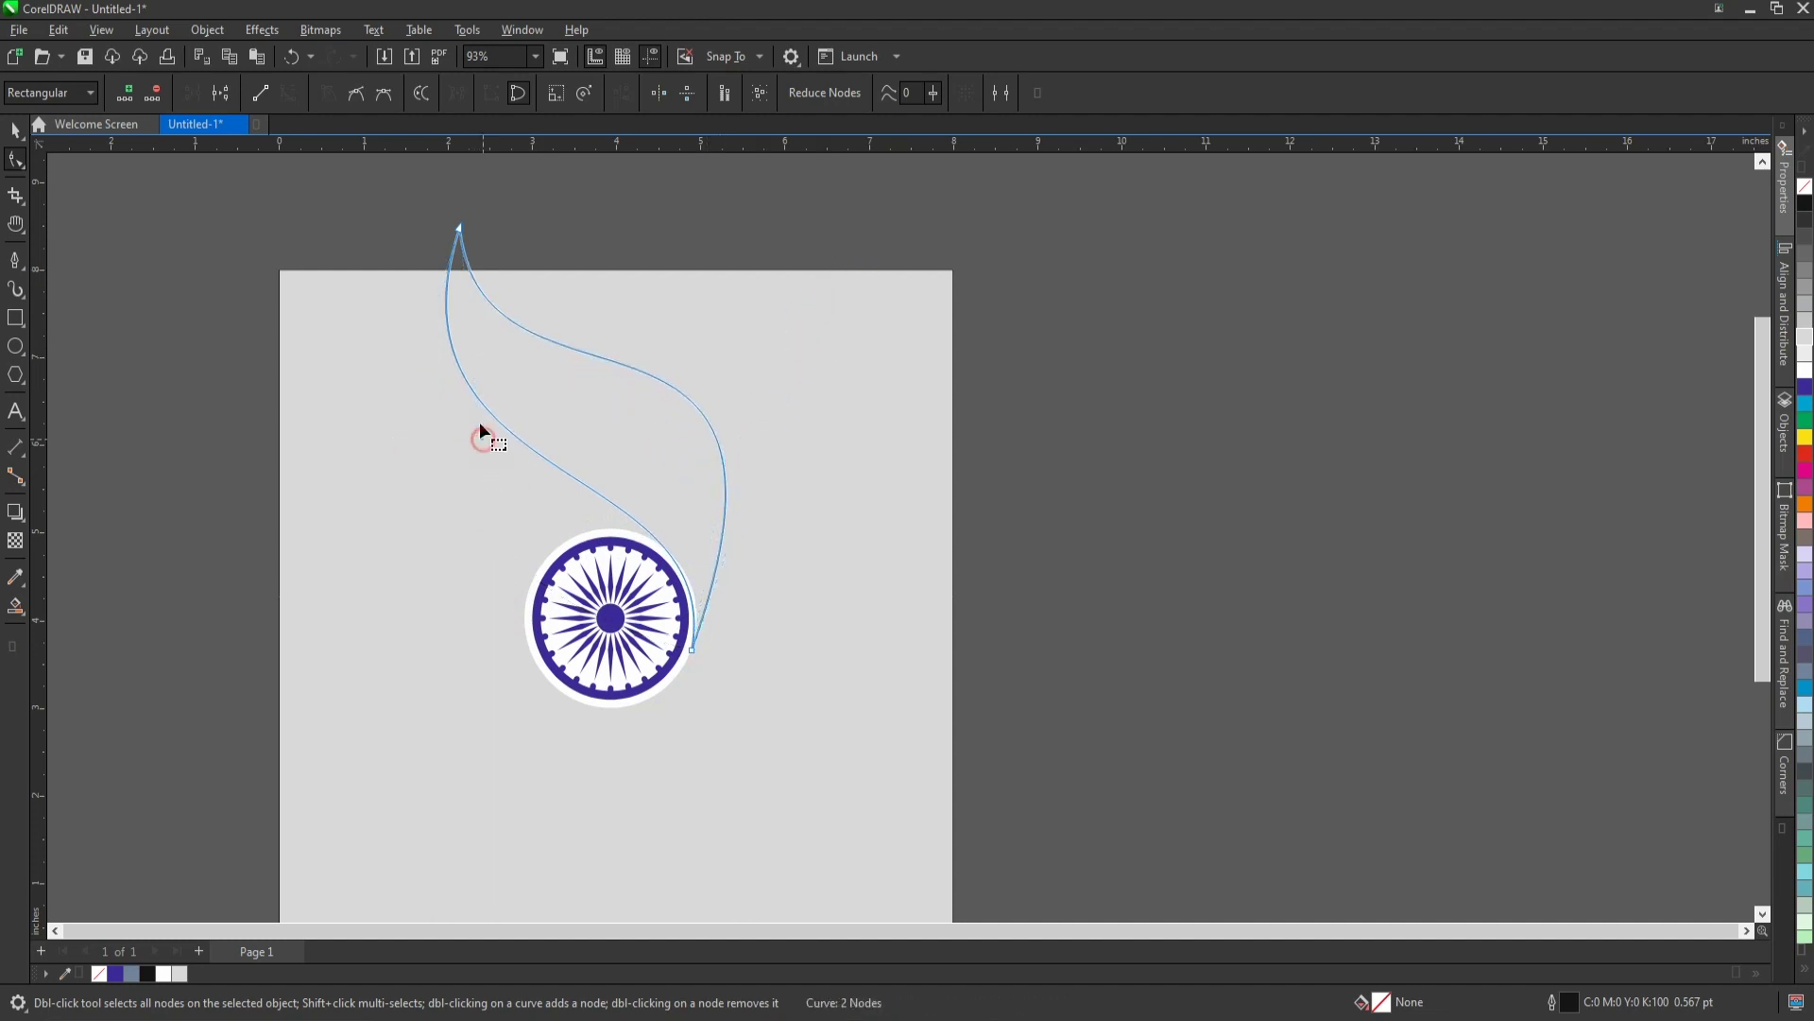
# Refine the flame's inner curve and the bends of its left and right sides.
pyautogui.moveTo(524, 198); pyautogui.dragTo(395, 543)
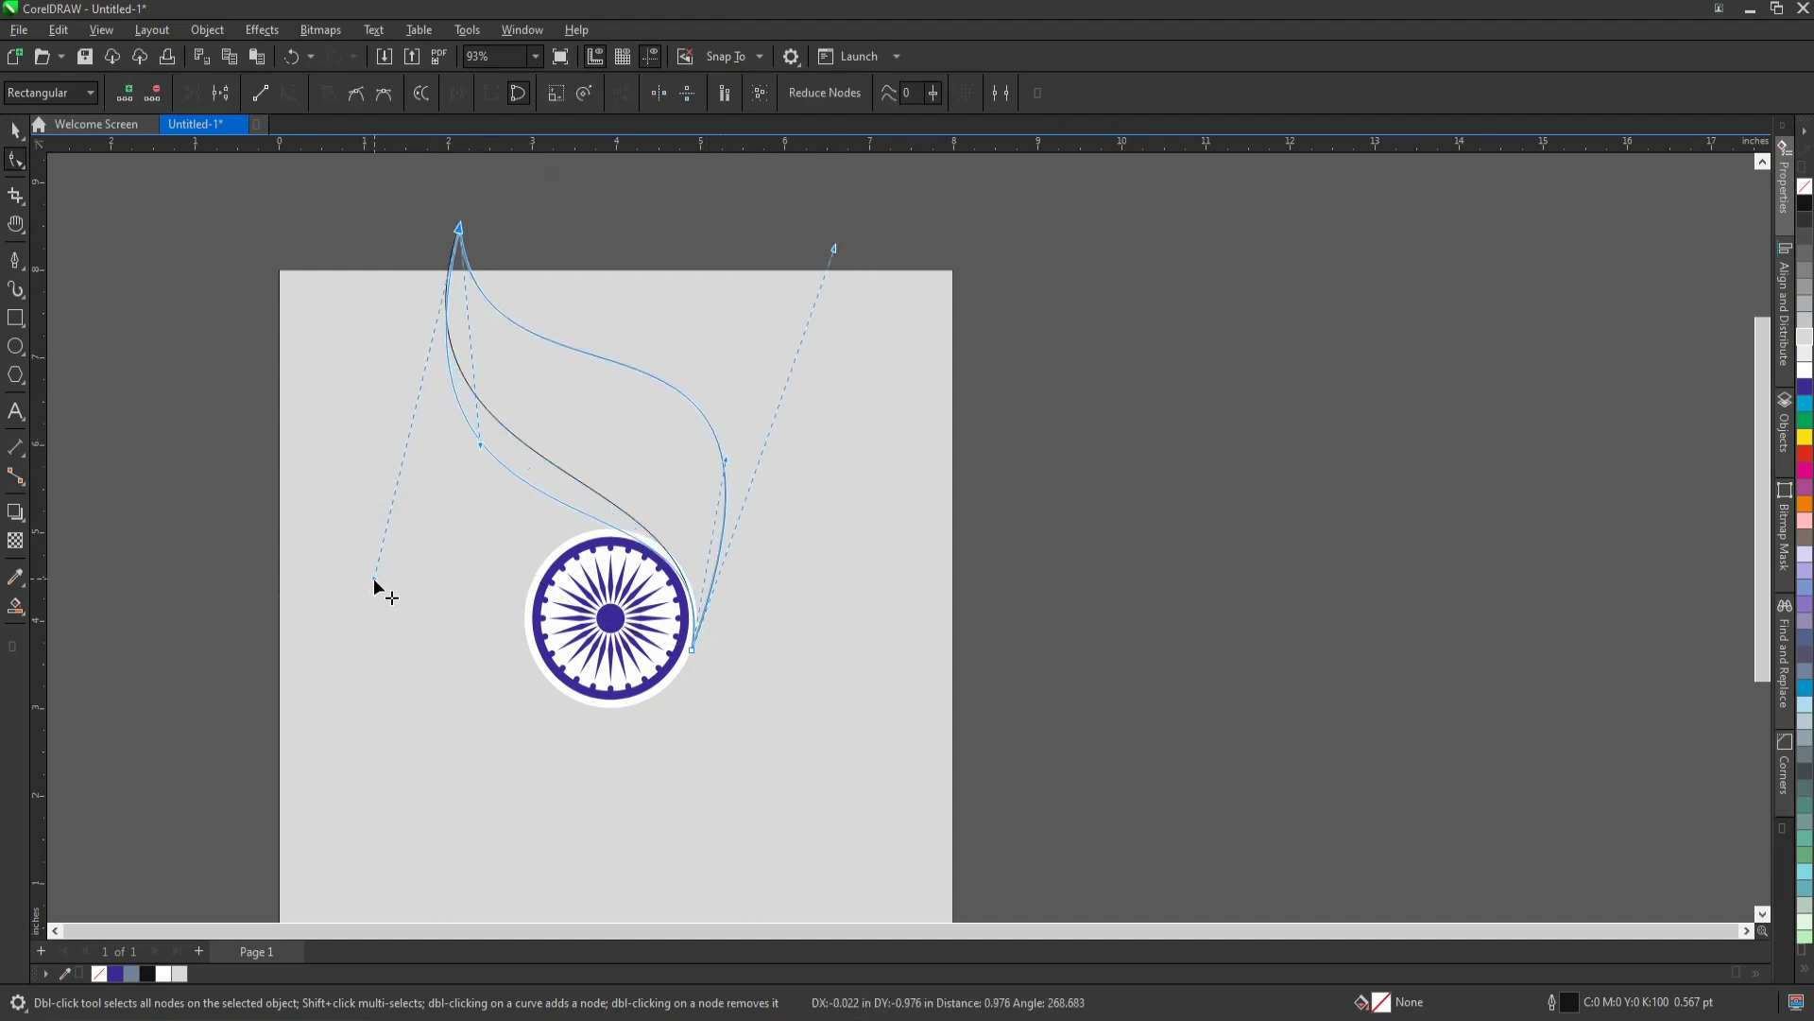
pyautogui.moveTo(480, 441); pyautogui.dragTo(534, 422)
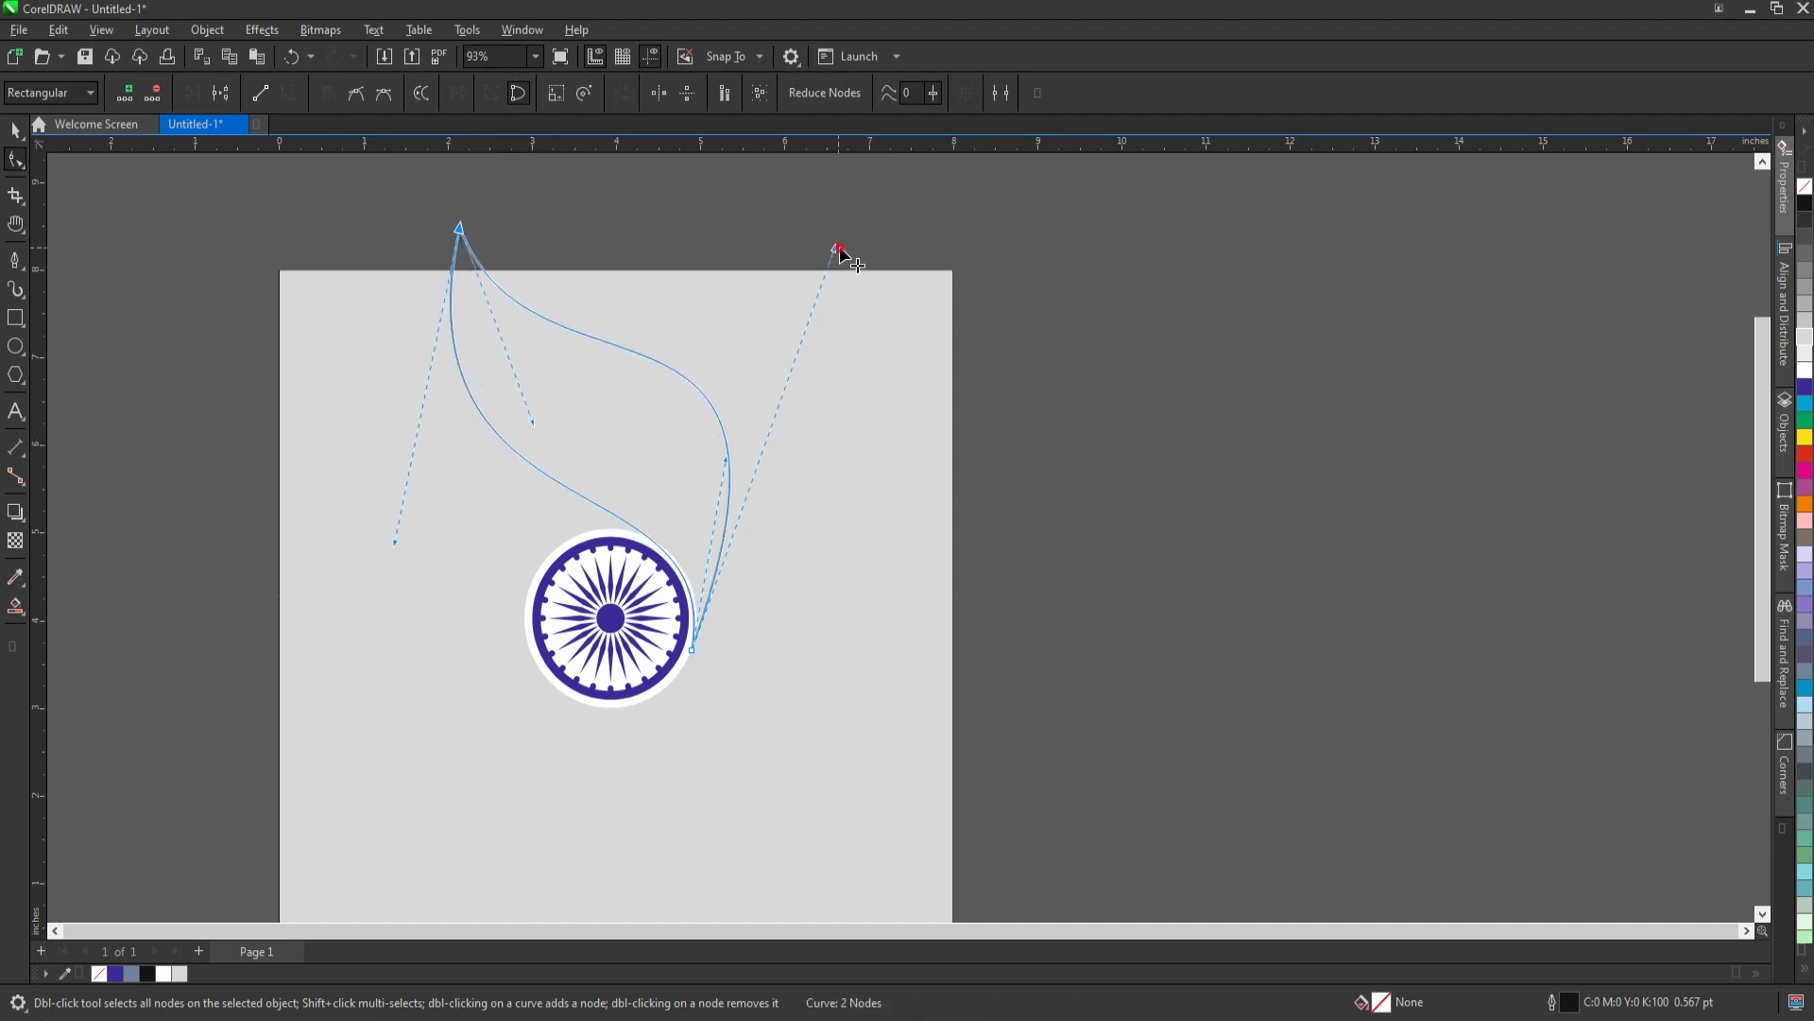
pyautogui.moveTo(838, 249)
pyautogui.mouseDown()
pyautogui.moveTo(836, 318)
pyautogui.moveTo(853, 303)
pyautogui.mouseUp()
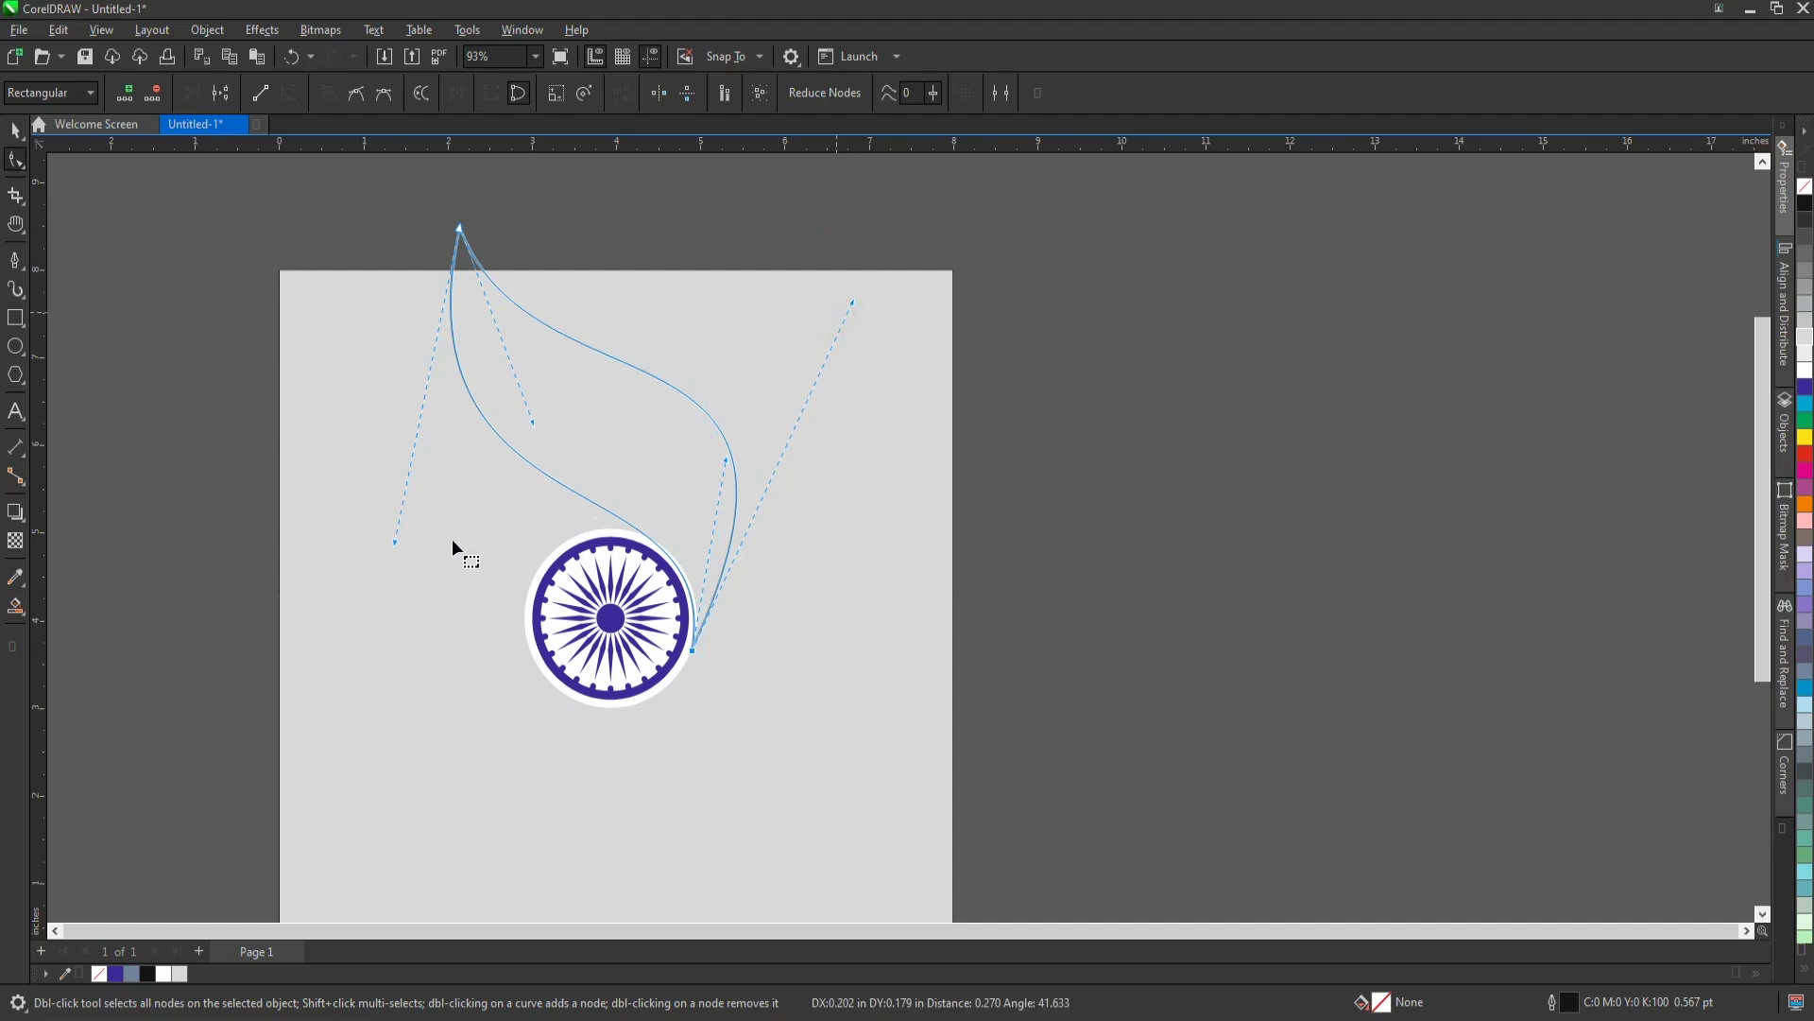
pyautogui.moveTo(394, 544); pyautogui.dragTo(391, 543)
pyautogui.moveTo(529, 423); pyautogui.dragTo(545, 450)
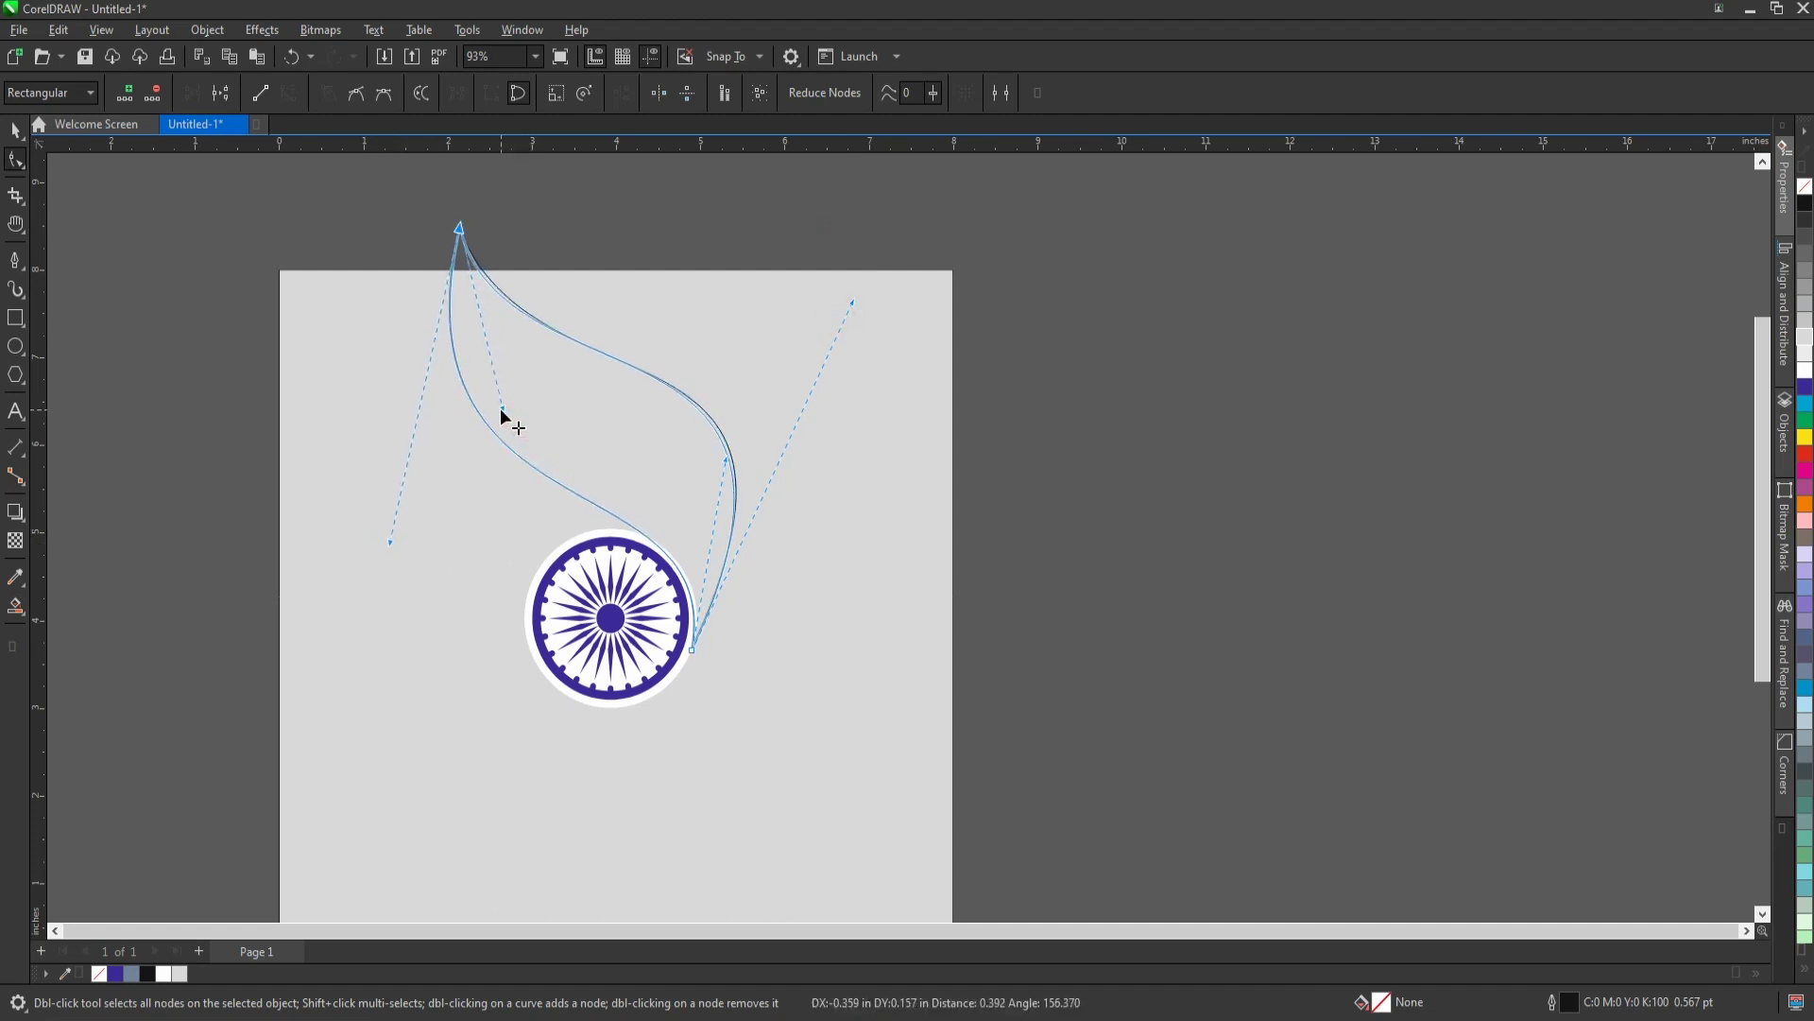
pyautogui.moveTo(828, 341); pyautogui.dragTo(797, 405)
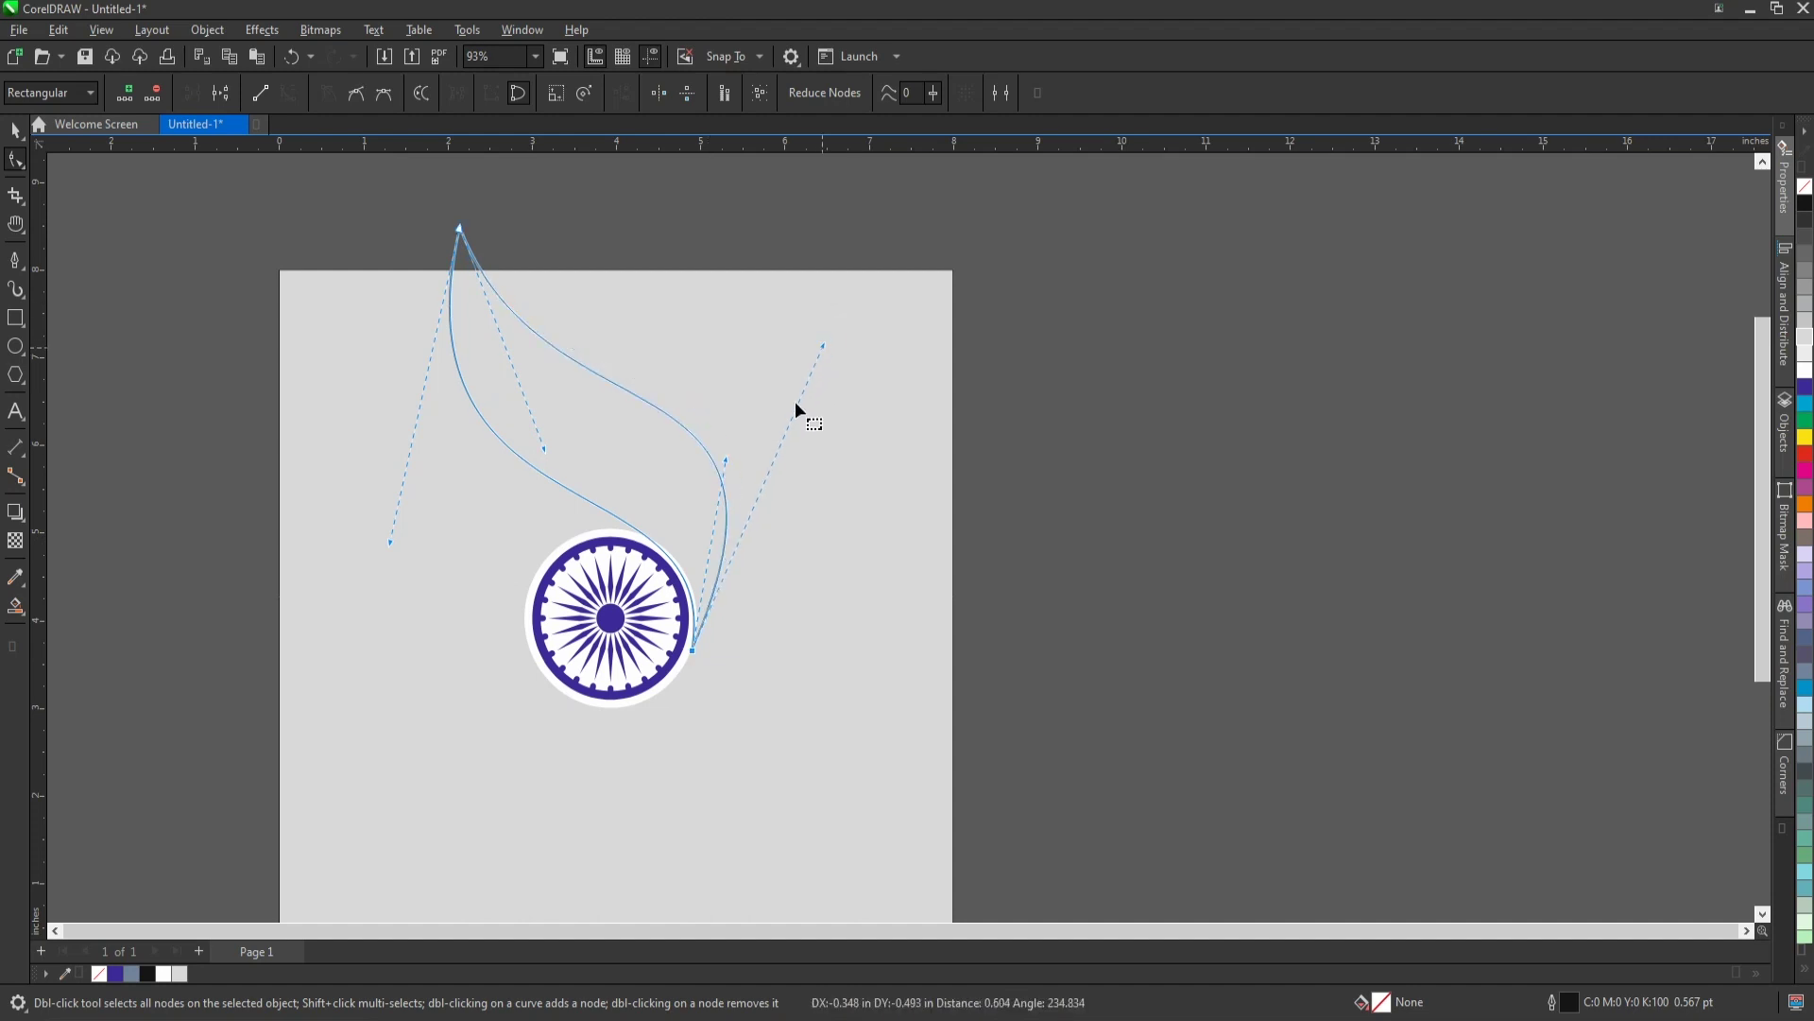
pyautogui.moveTo(545, 450); pyautogui.dragTo(489, 427)
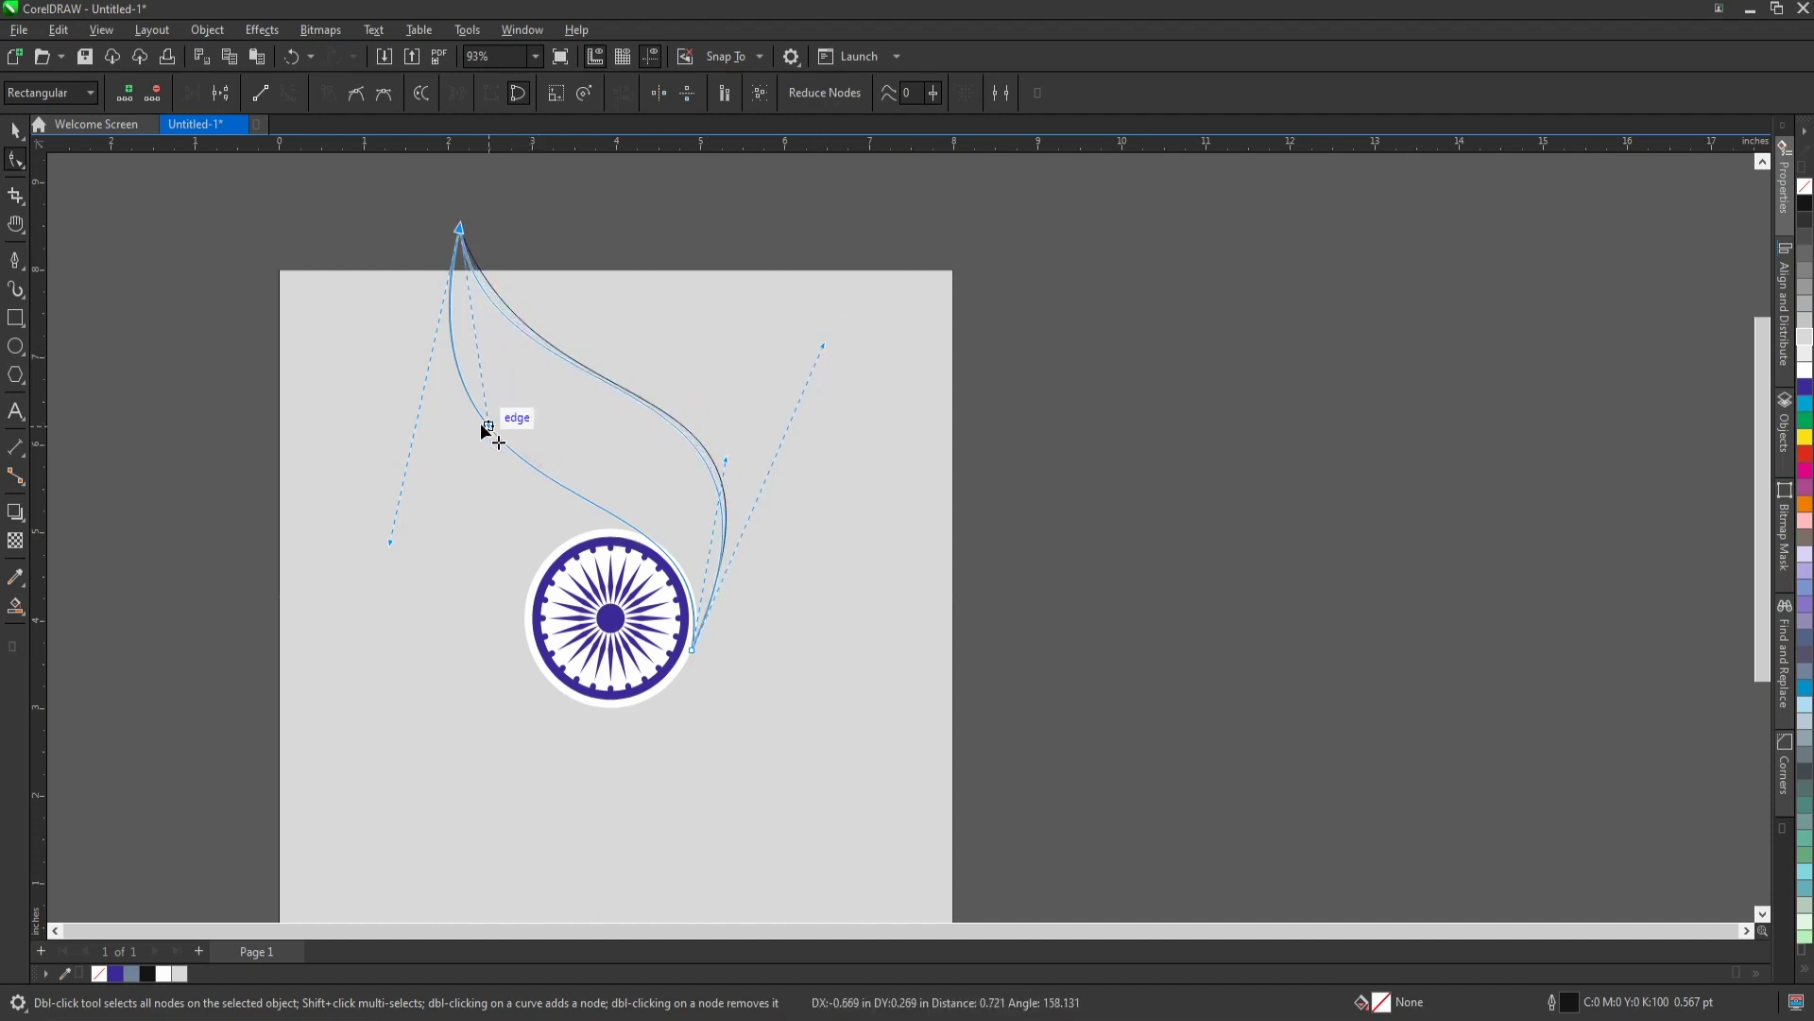
pyautogui.moveTo(389, 544); pyautogui.dragTo(367, 595)
pyautogui.moveTo(491, 423); pyautogui.dragTo(478, 425)
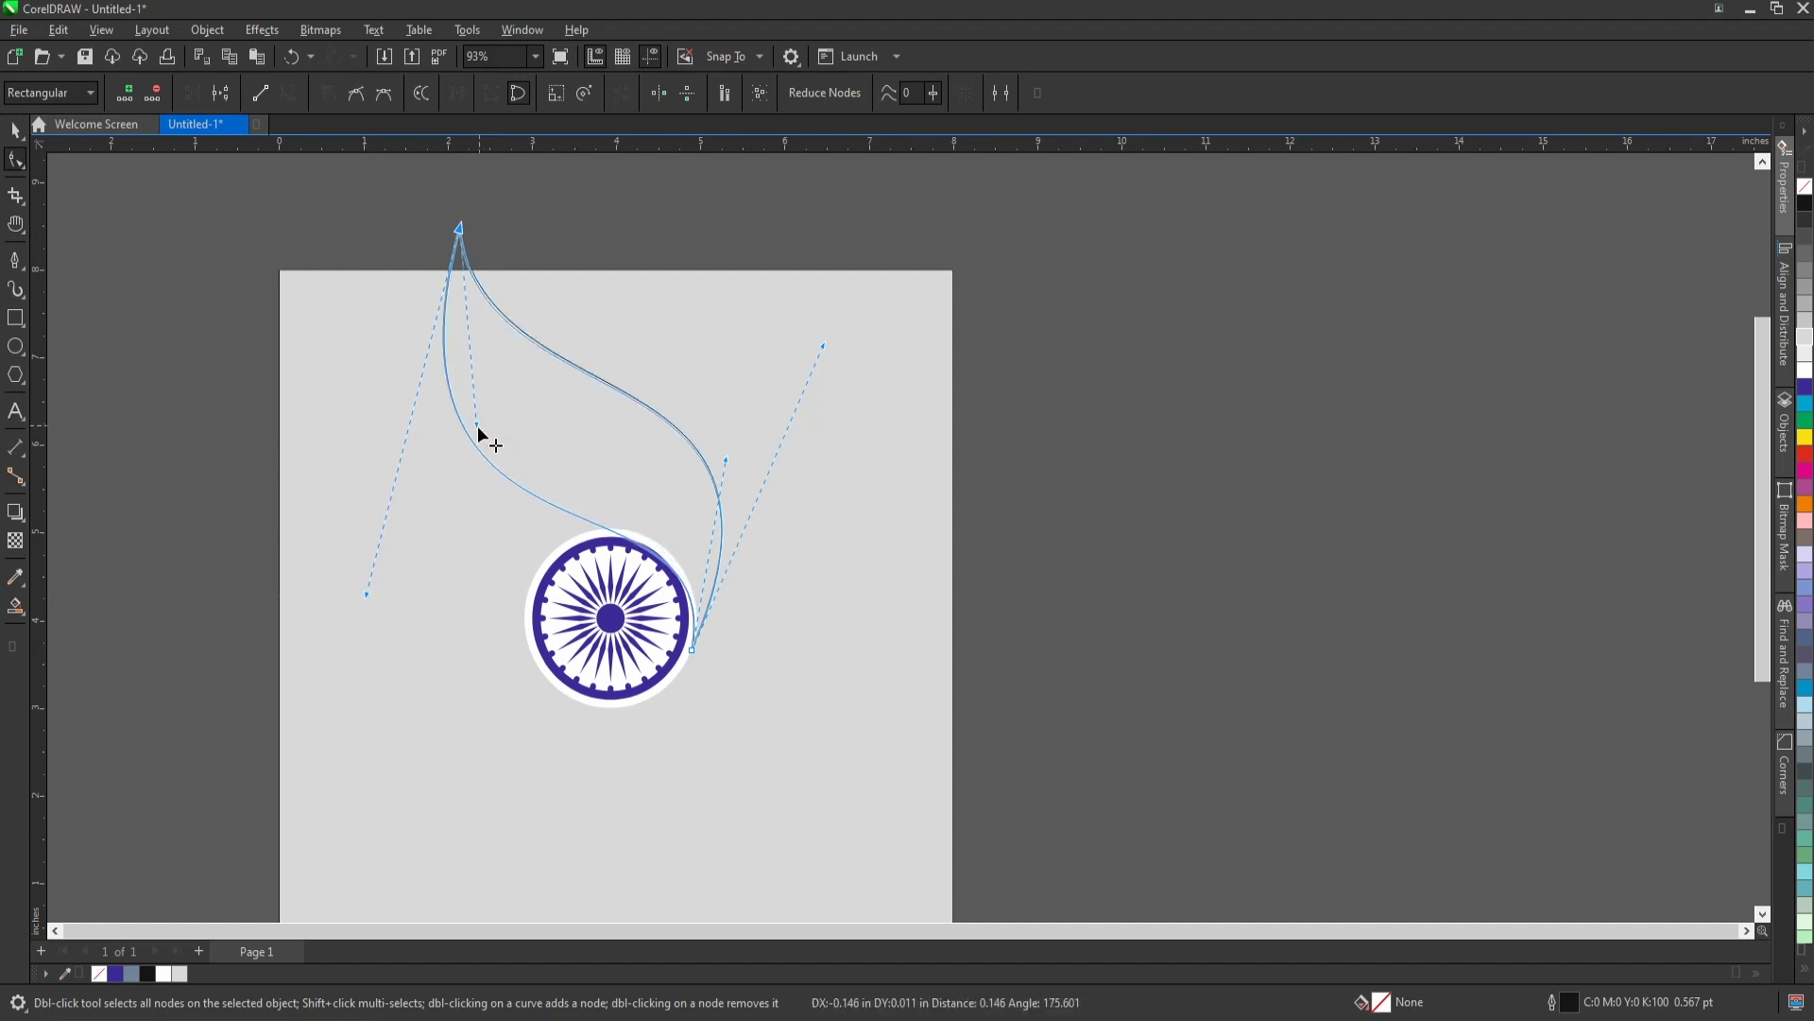
# Fine-tune the flame curve where it meets the circle and along both sides.
pyautogui.scroll(1, 592, 495)
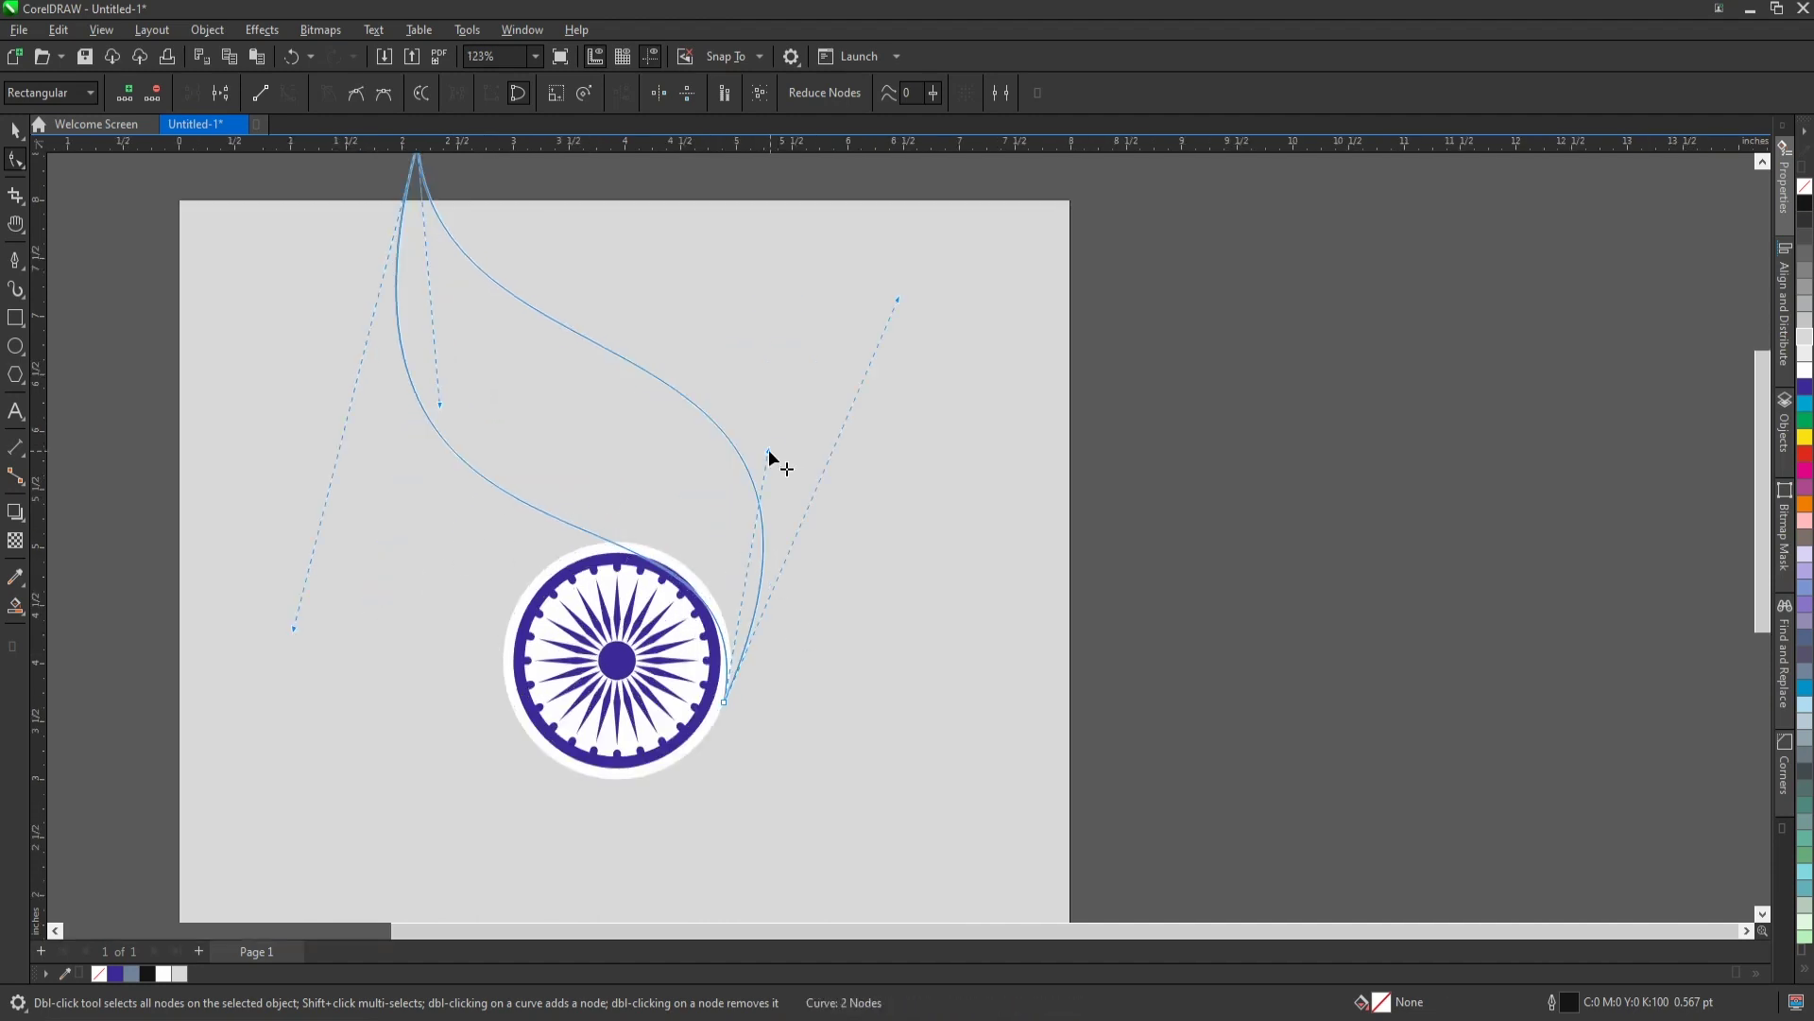
pyautogui.moveTo(772, 452); pyautogui.dragTo(785, 426)
pyautogui.scroll(1, 746, 558)
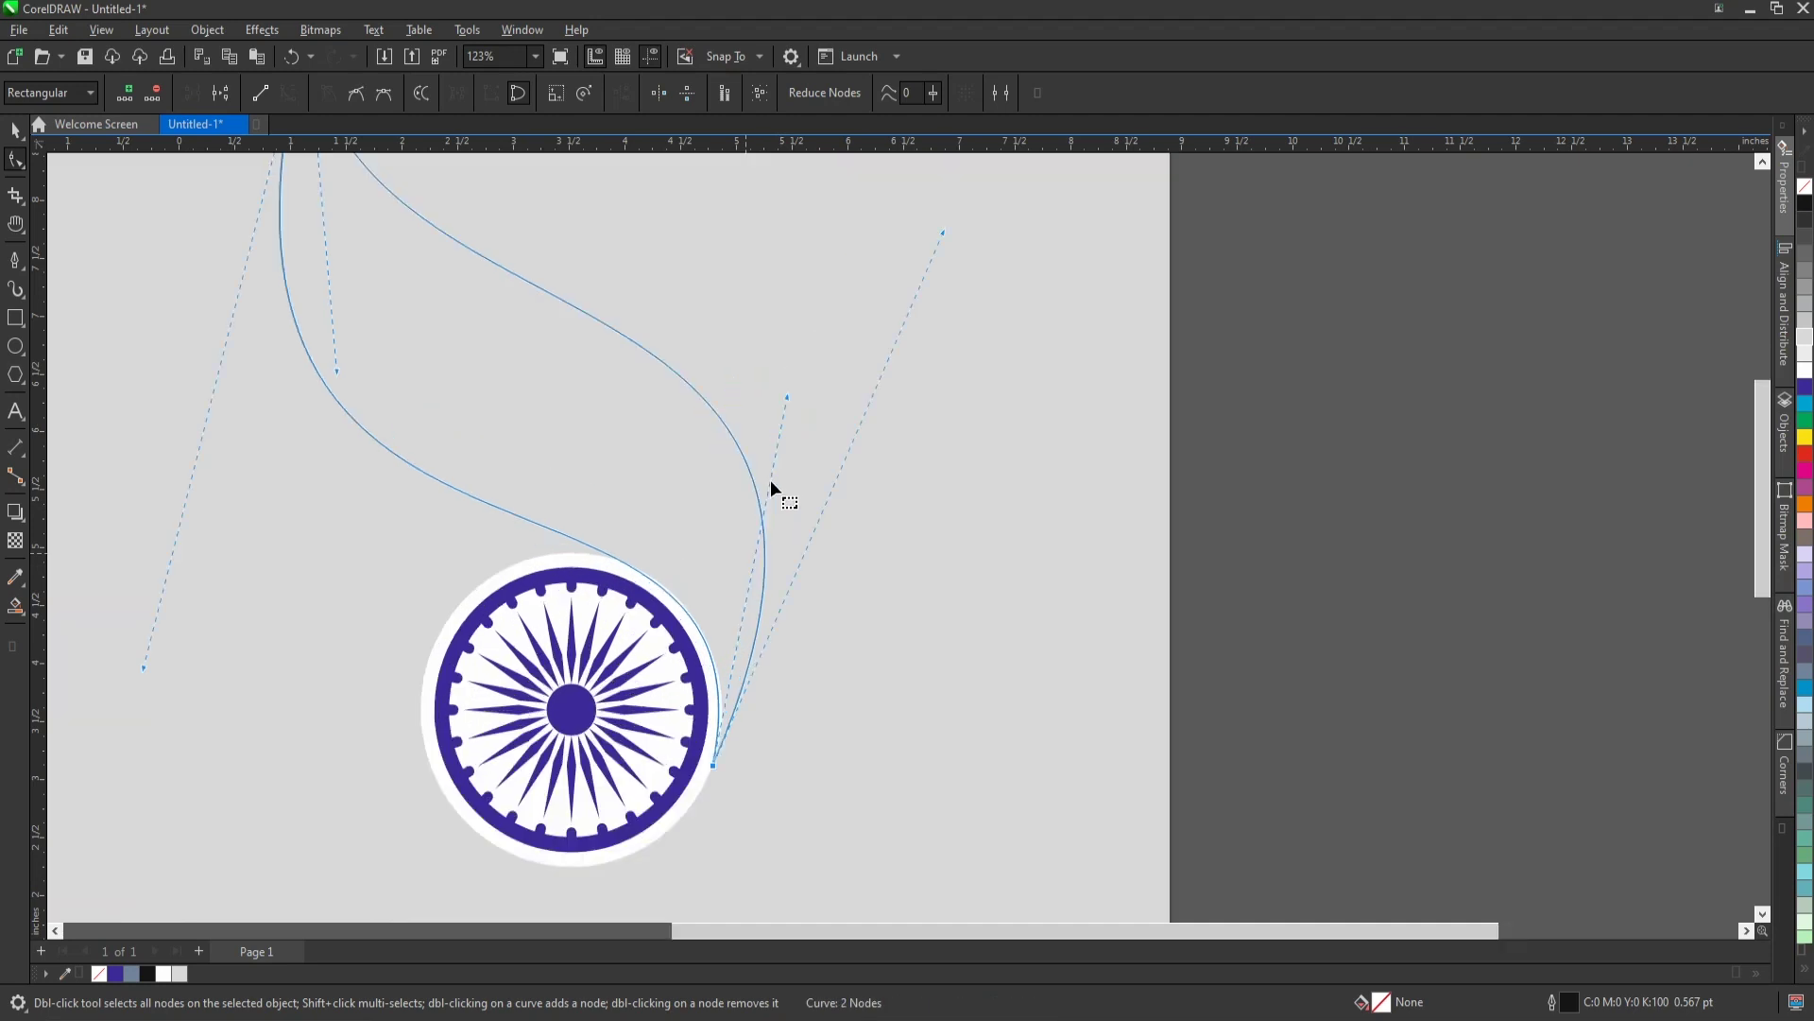
pyautogui.scroll(1, 769, 480)
pyautogui.moveTo(809, 347); pyautogui.dragTo(810, 352)
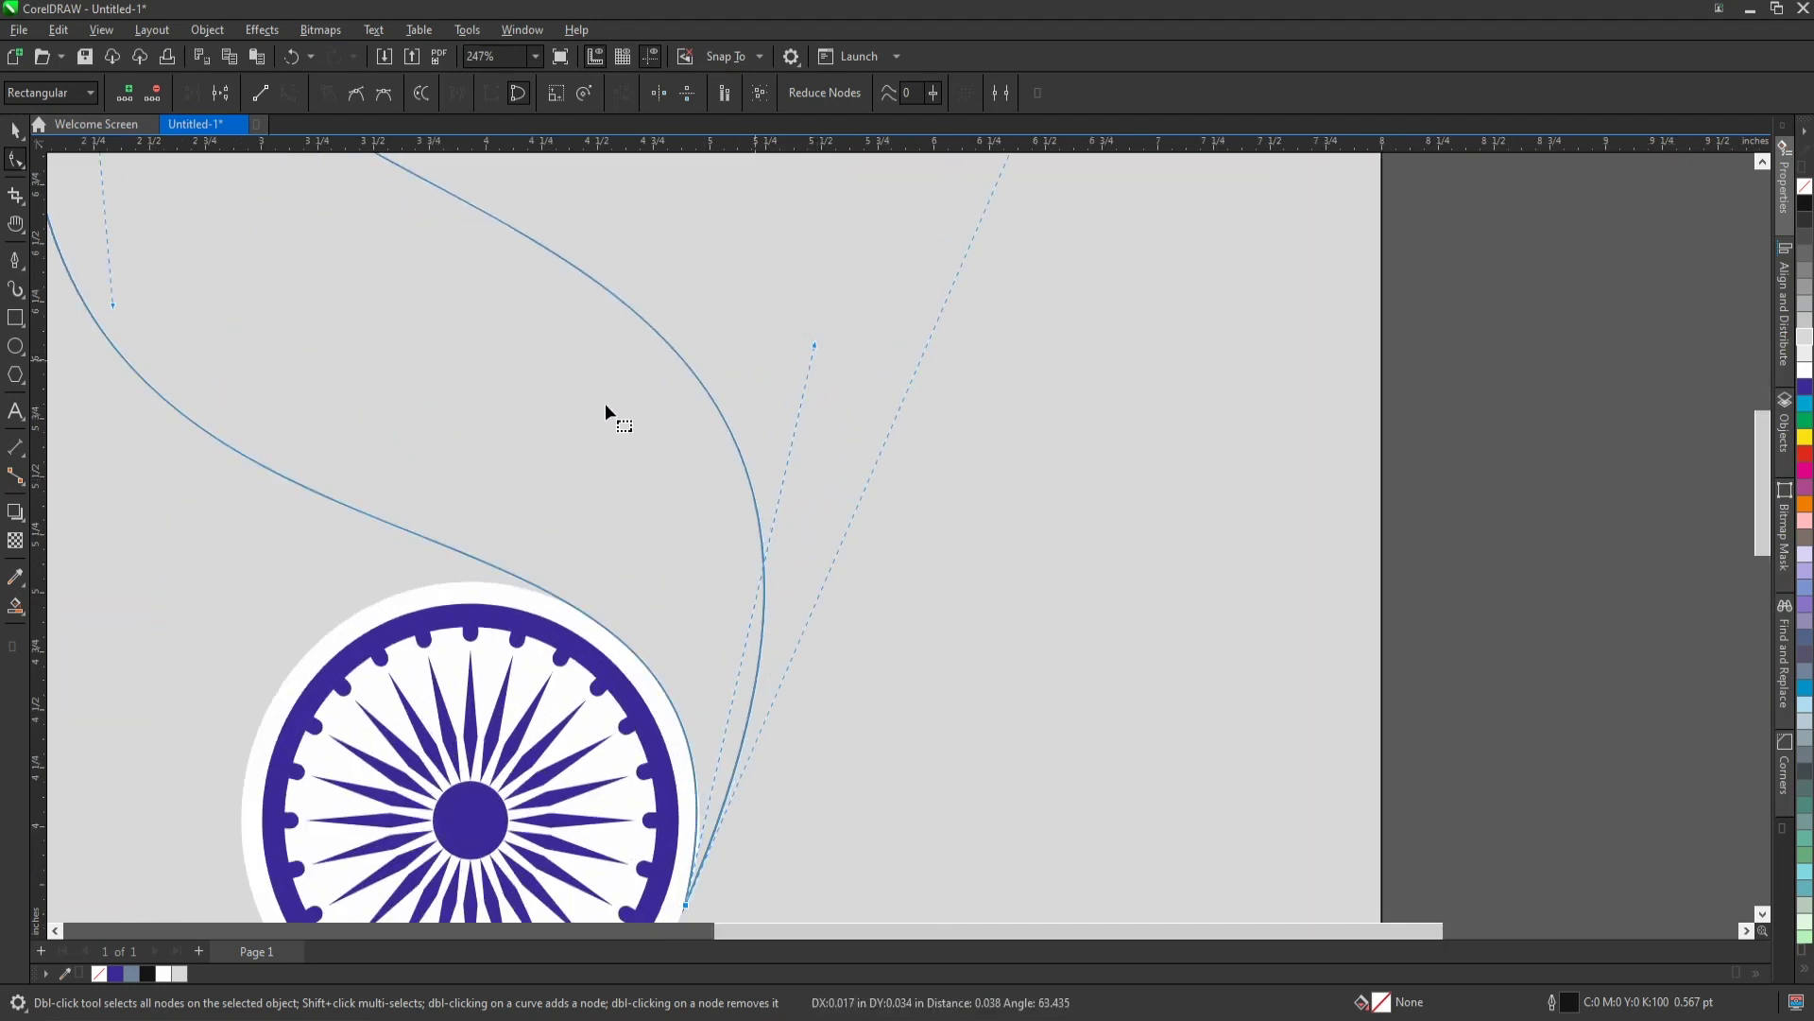
pyautogui.scroll(-1, 605, 406)
pyautogui.moveTo(813, 237); pyautogui.dragTo(864, 224)
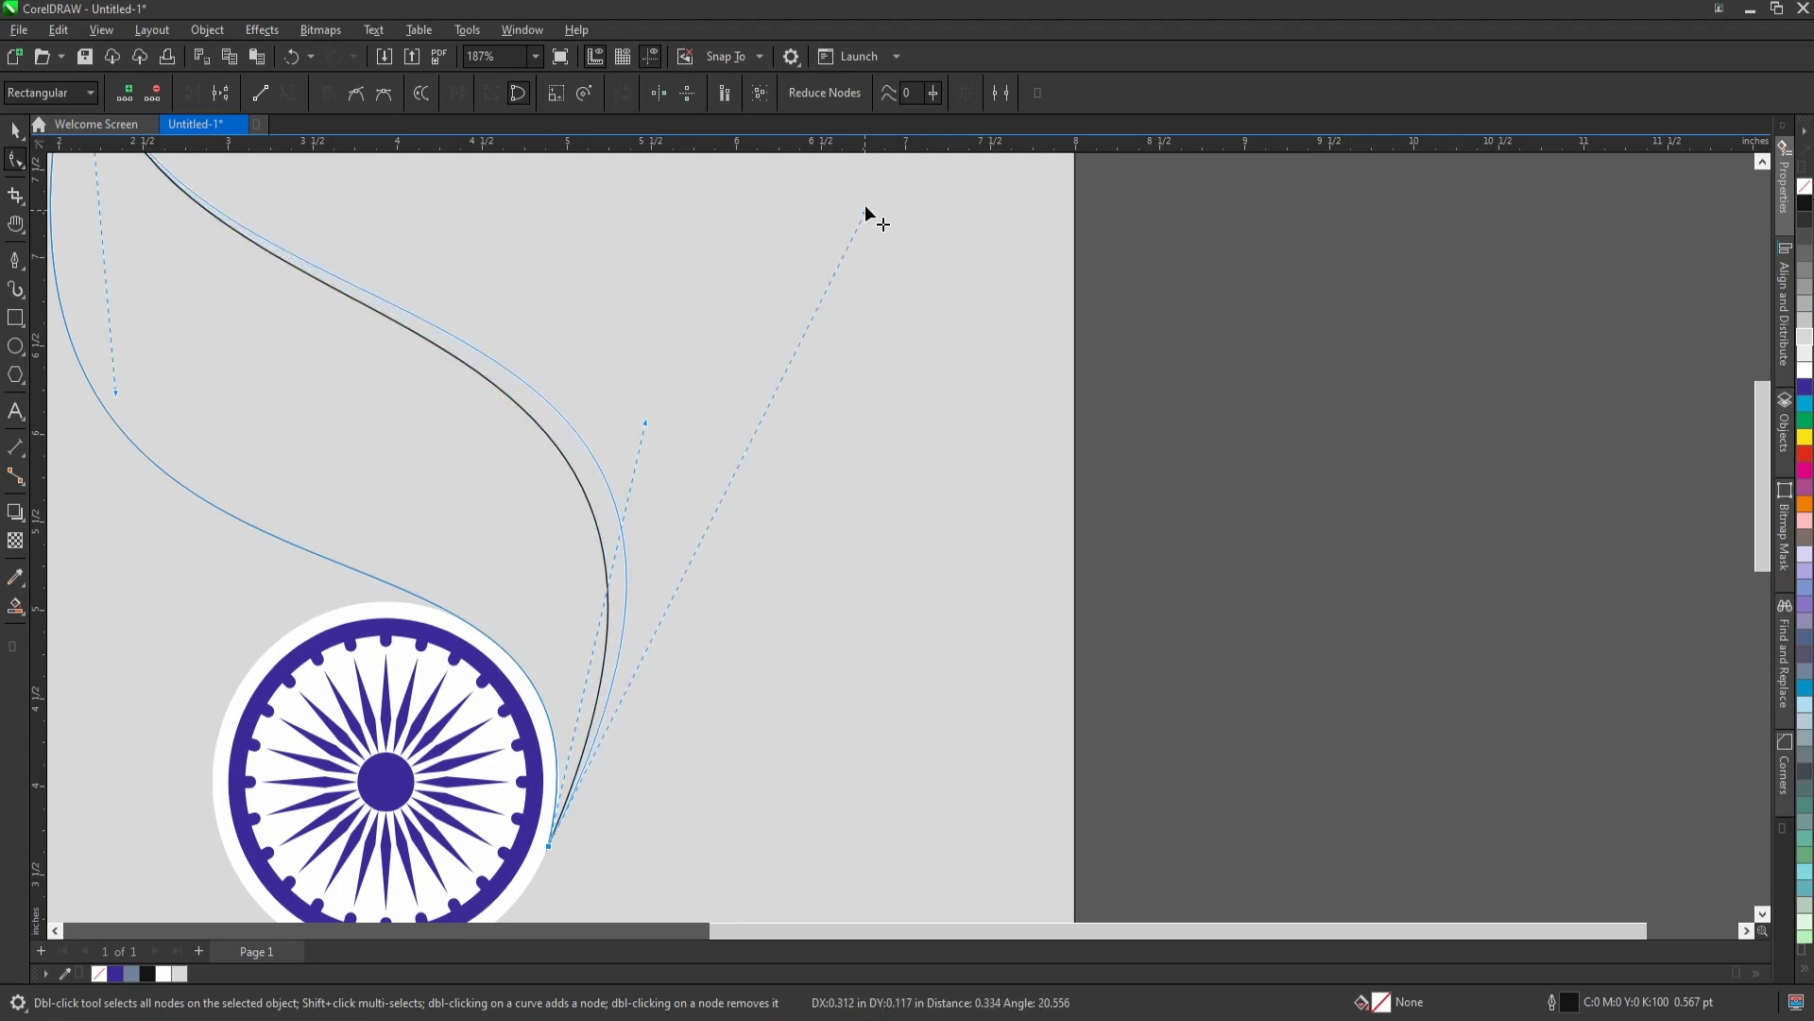
pyautogui.scroll(-2, 746, 492)
pyautogui.scroll(-2, 570, 281)
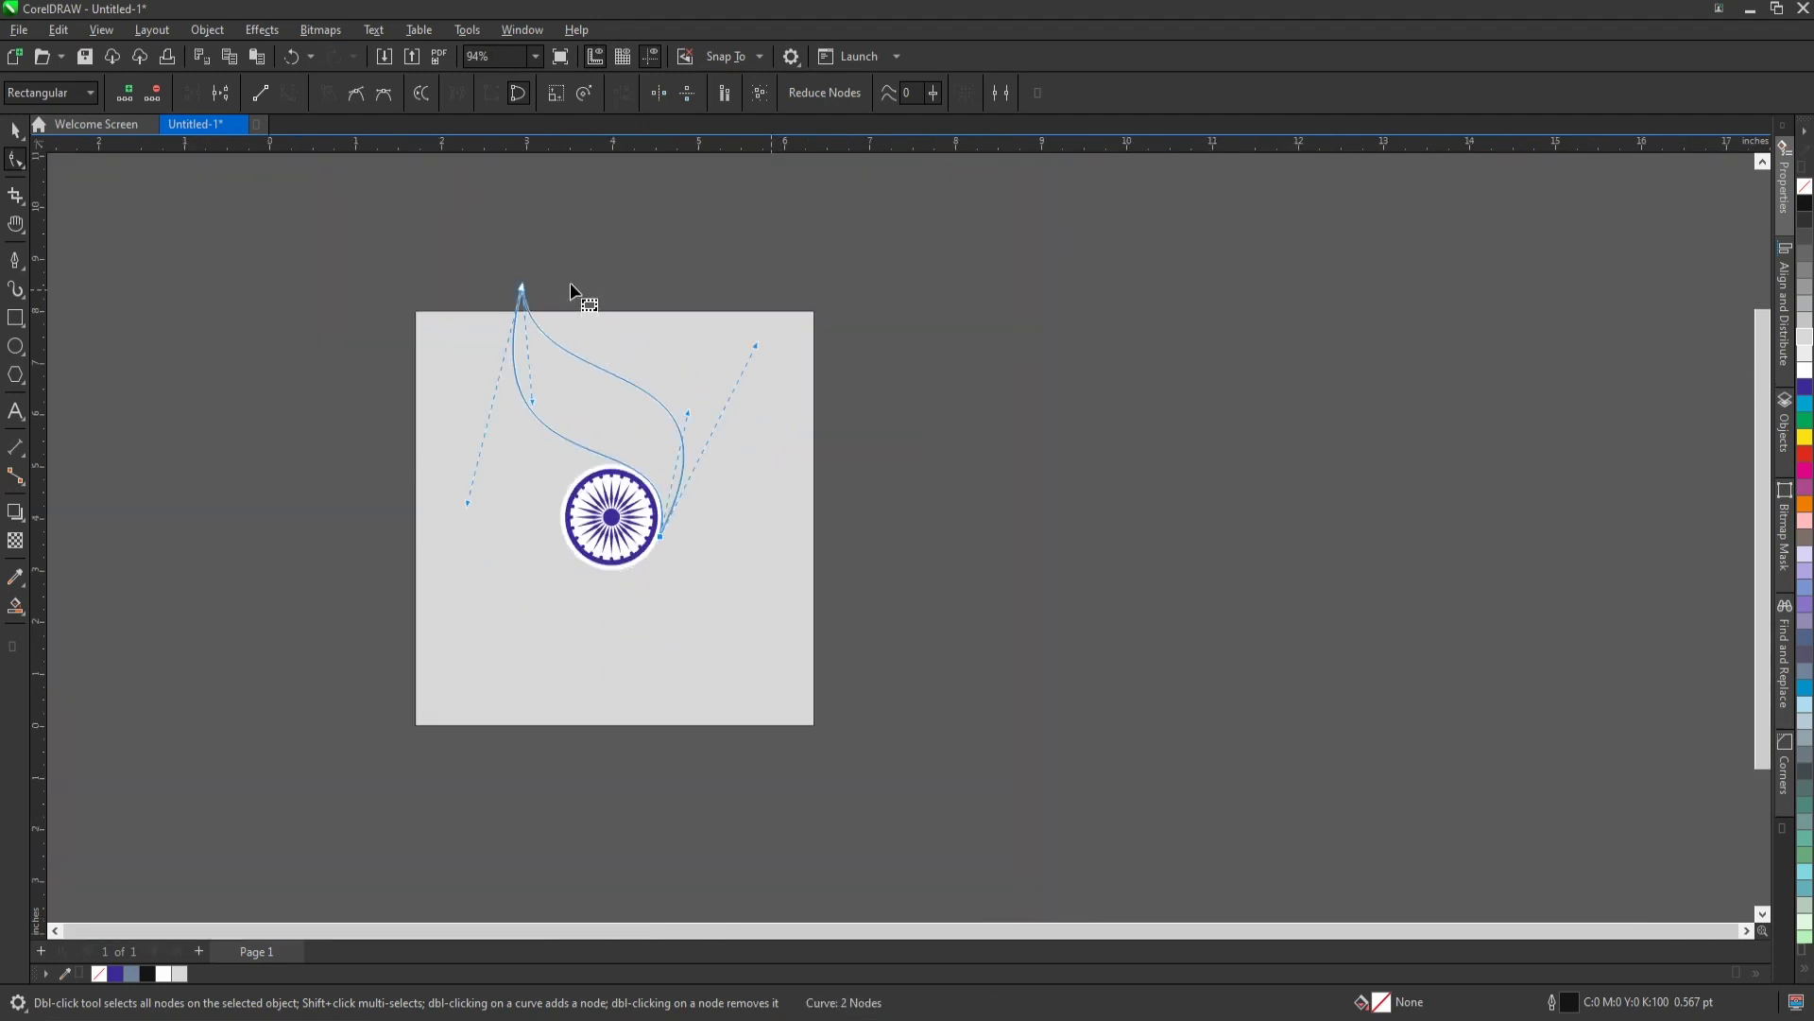
pyautogui.scroll(3, 569, 282)
pyautogui.moveTo(488, 532); pyautogui.dragTo(485, 540)
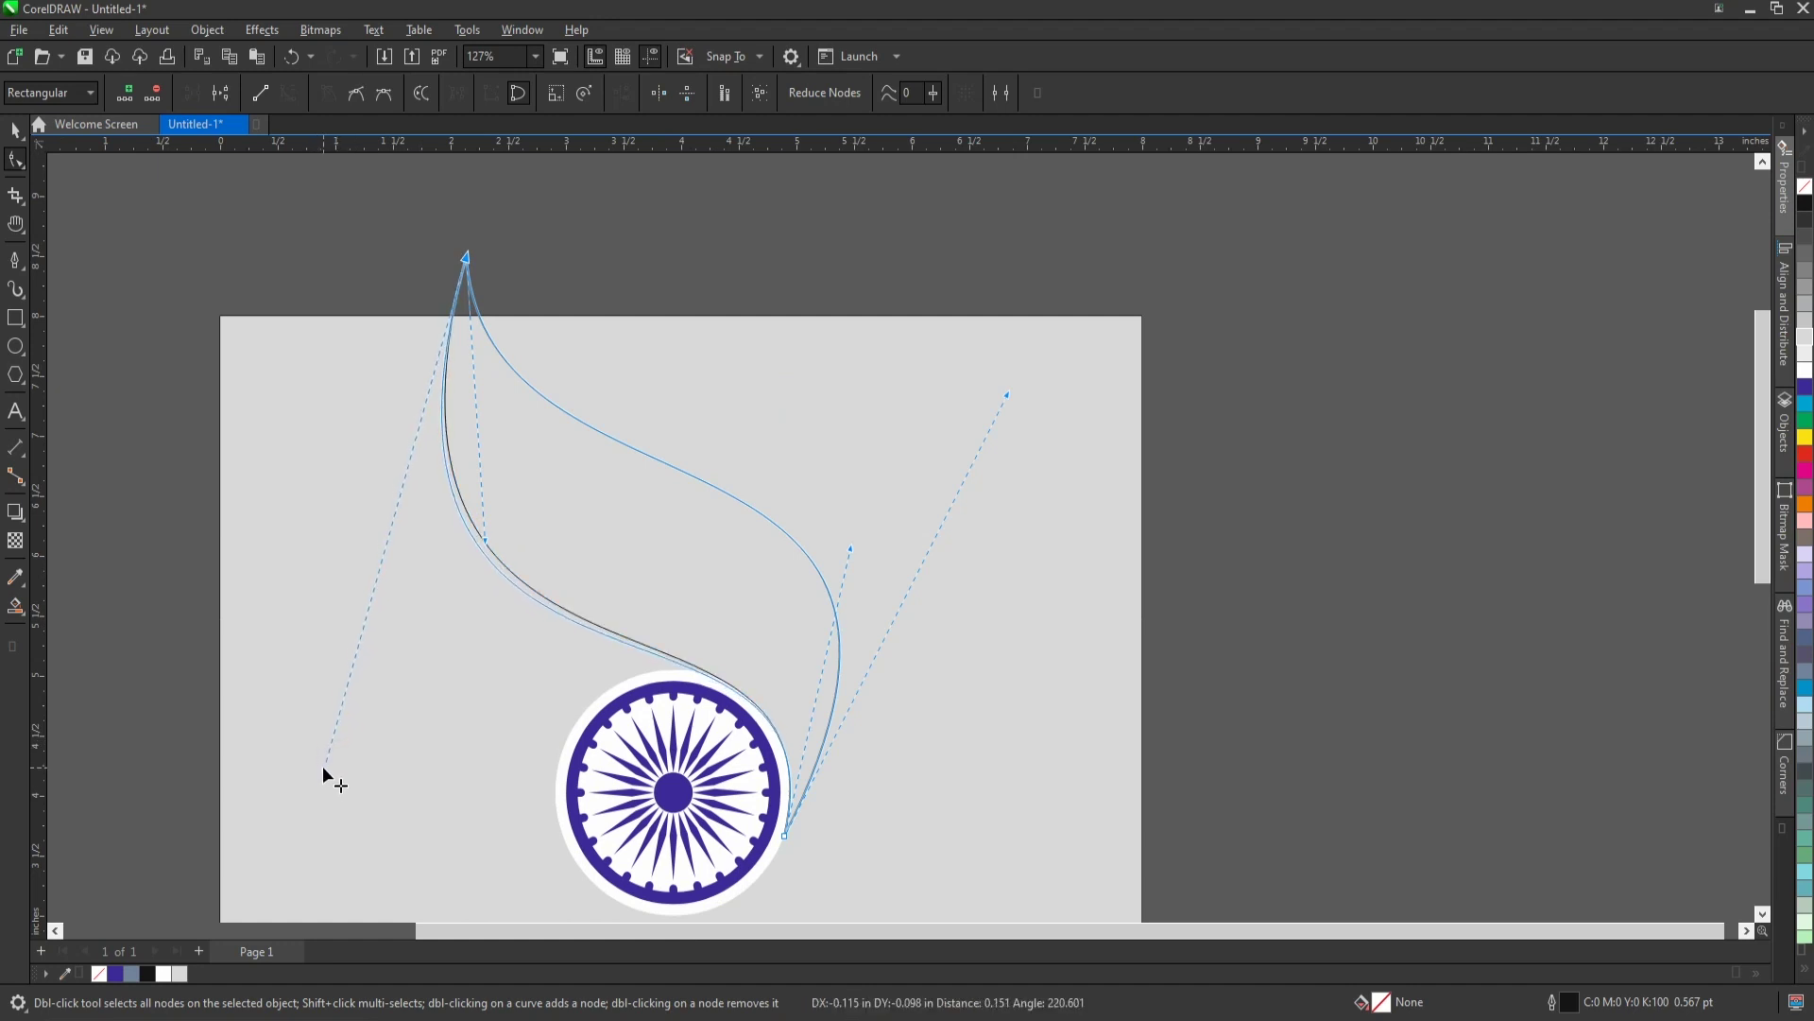
pyautogui.moveTo(337, 761); pyautogui.dragTo(326, 764)
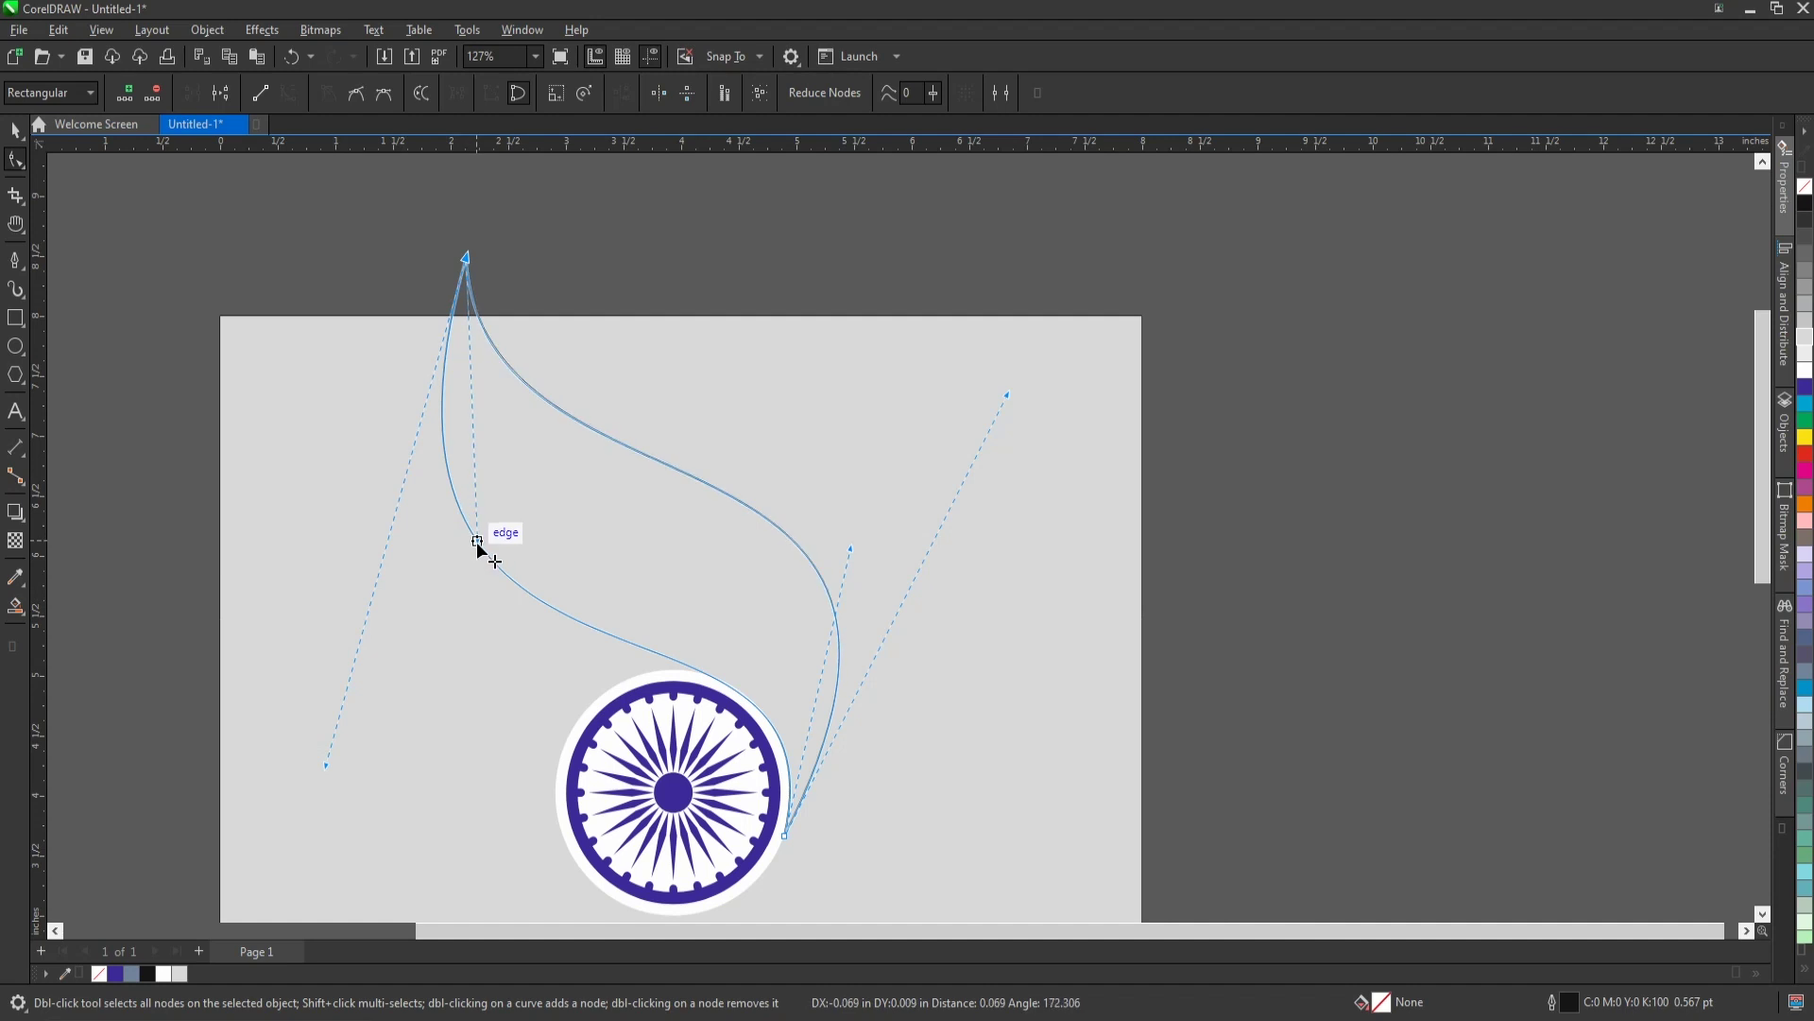
pyautogui.scroll(-2, 504, 491)
pyautogui.scroll(1, 700, 505)
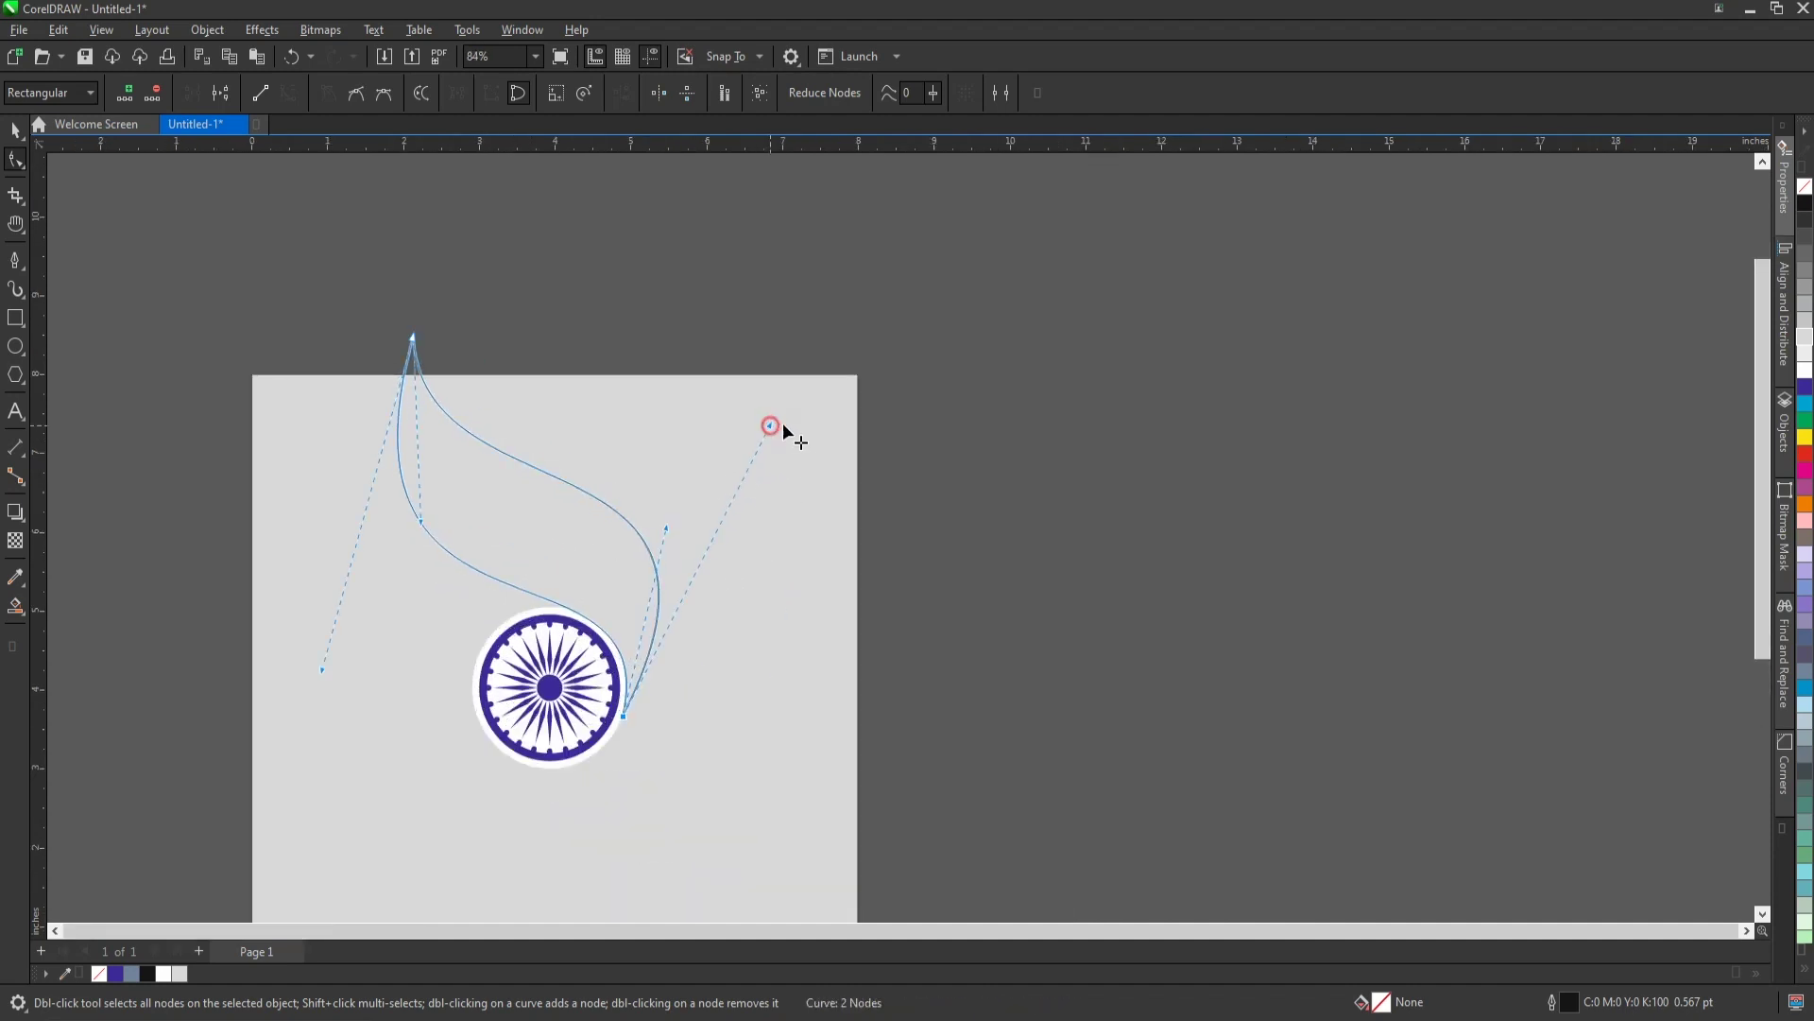
pyautogui.moveTo(782, 426); pyautogui.dragTo(802, 428)
# Extend the flame outline with a line from its lower end to the top tip.
pyautogui.press('space')
pyautogui.scroll(-2, 765, 530)
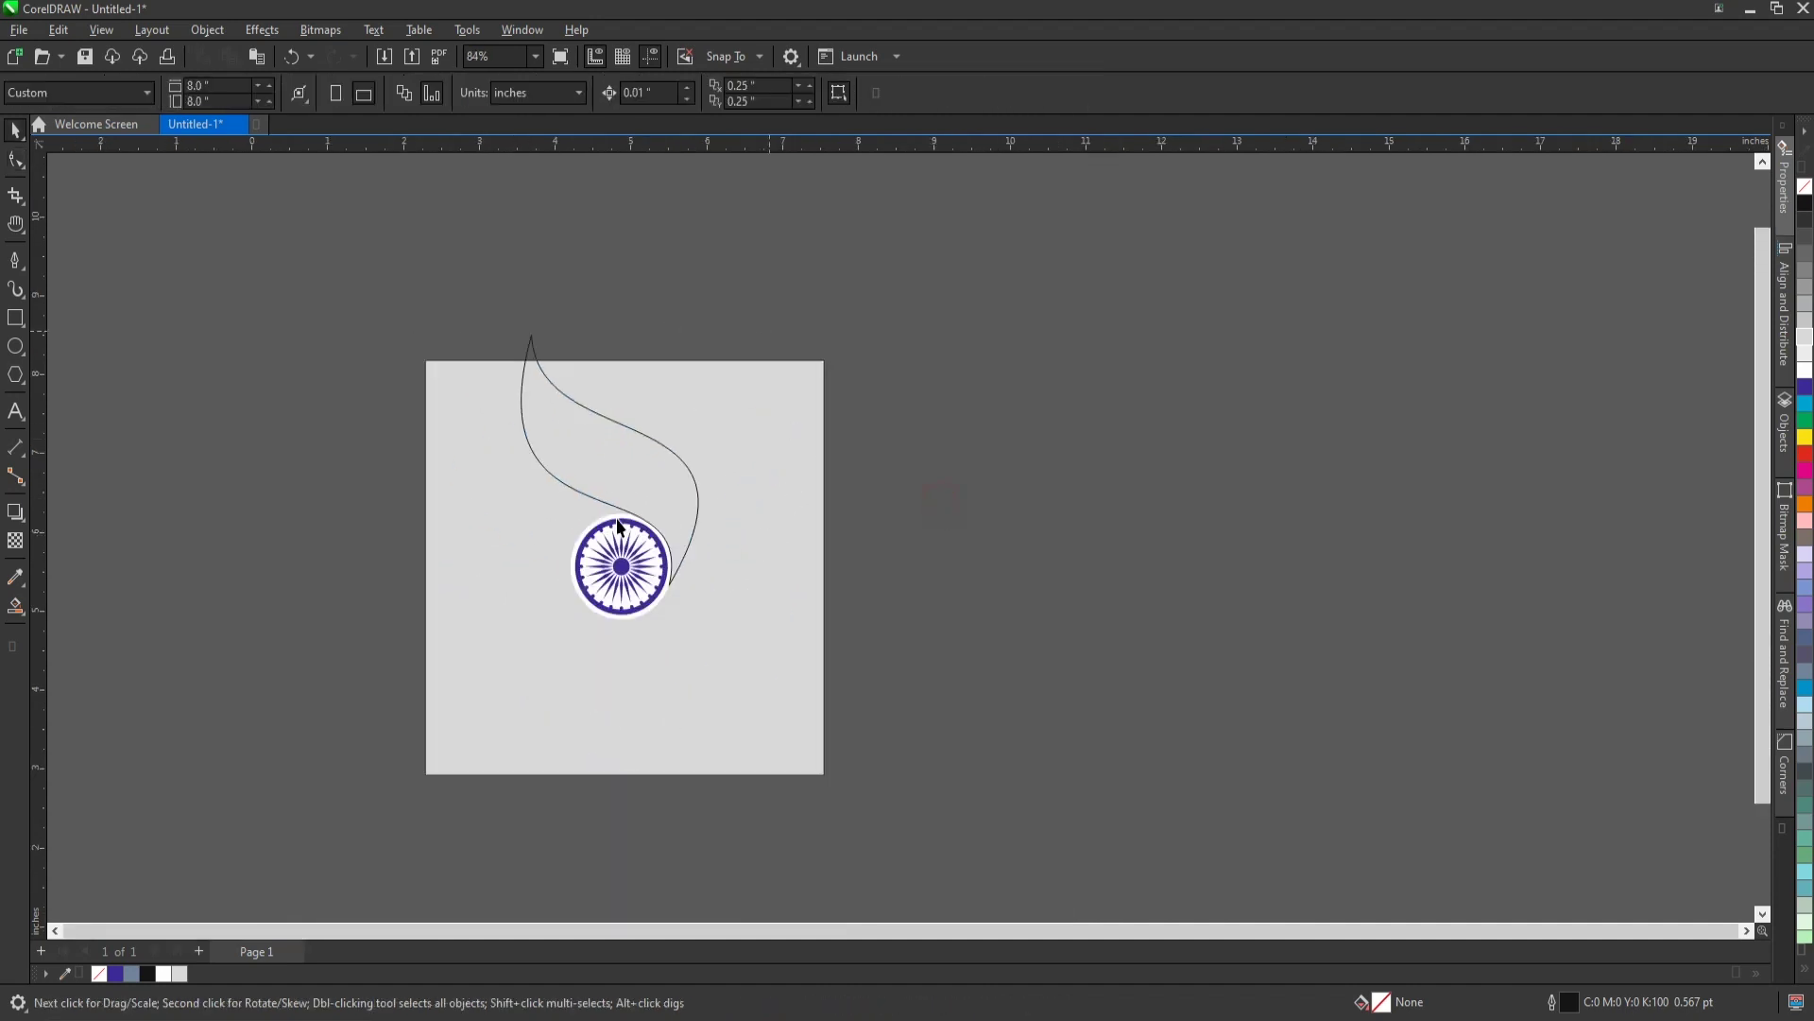
pyautogui.scroll(2, 721, 413)
pyautogui.scroll(2, 670, 630)
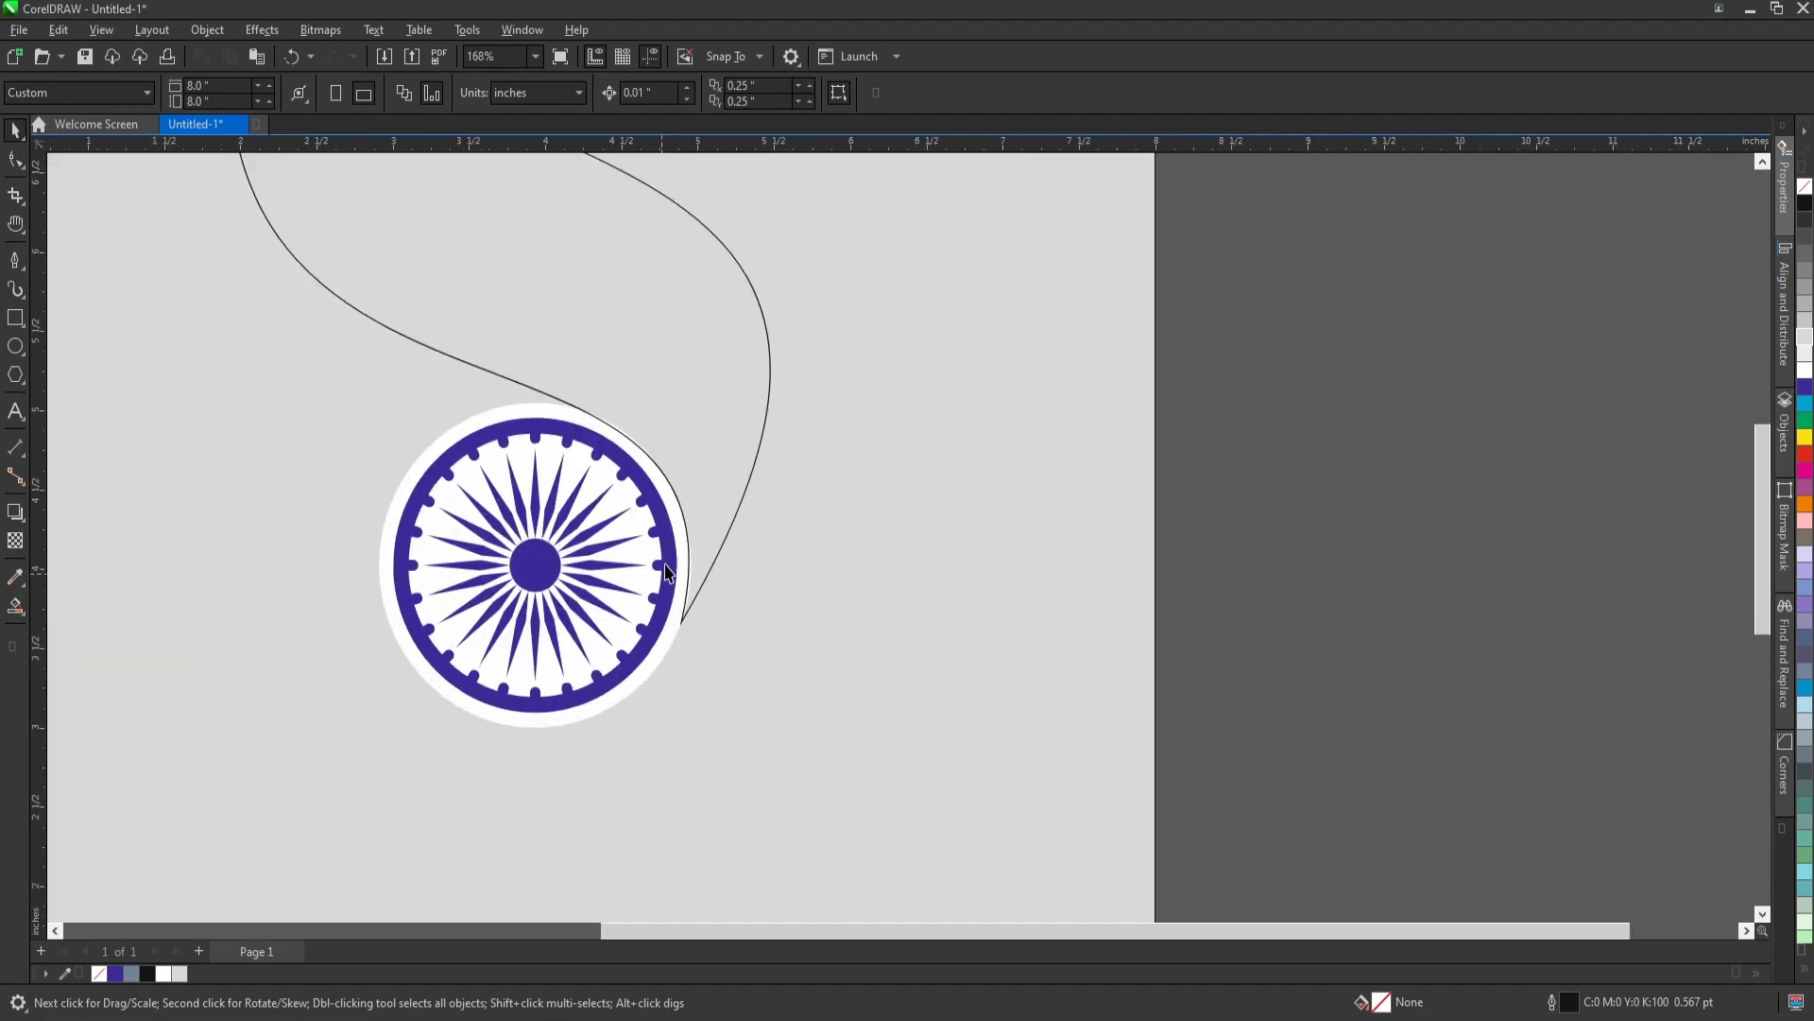
pyautogui.scroll(3, 666, 571)
pyautogui.scroll(-6, 662, 572)
pyautogui.scroll(3, 709, 556)
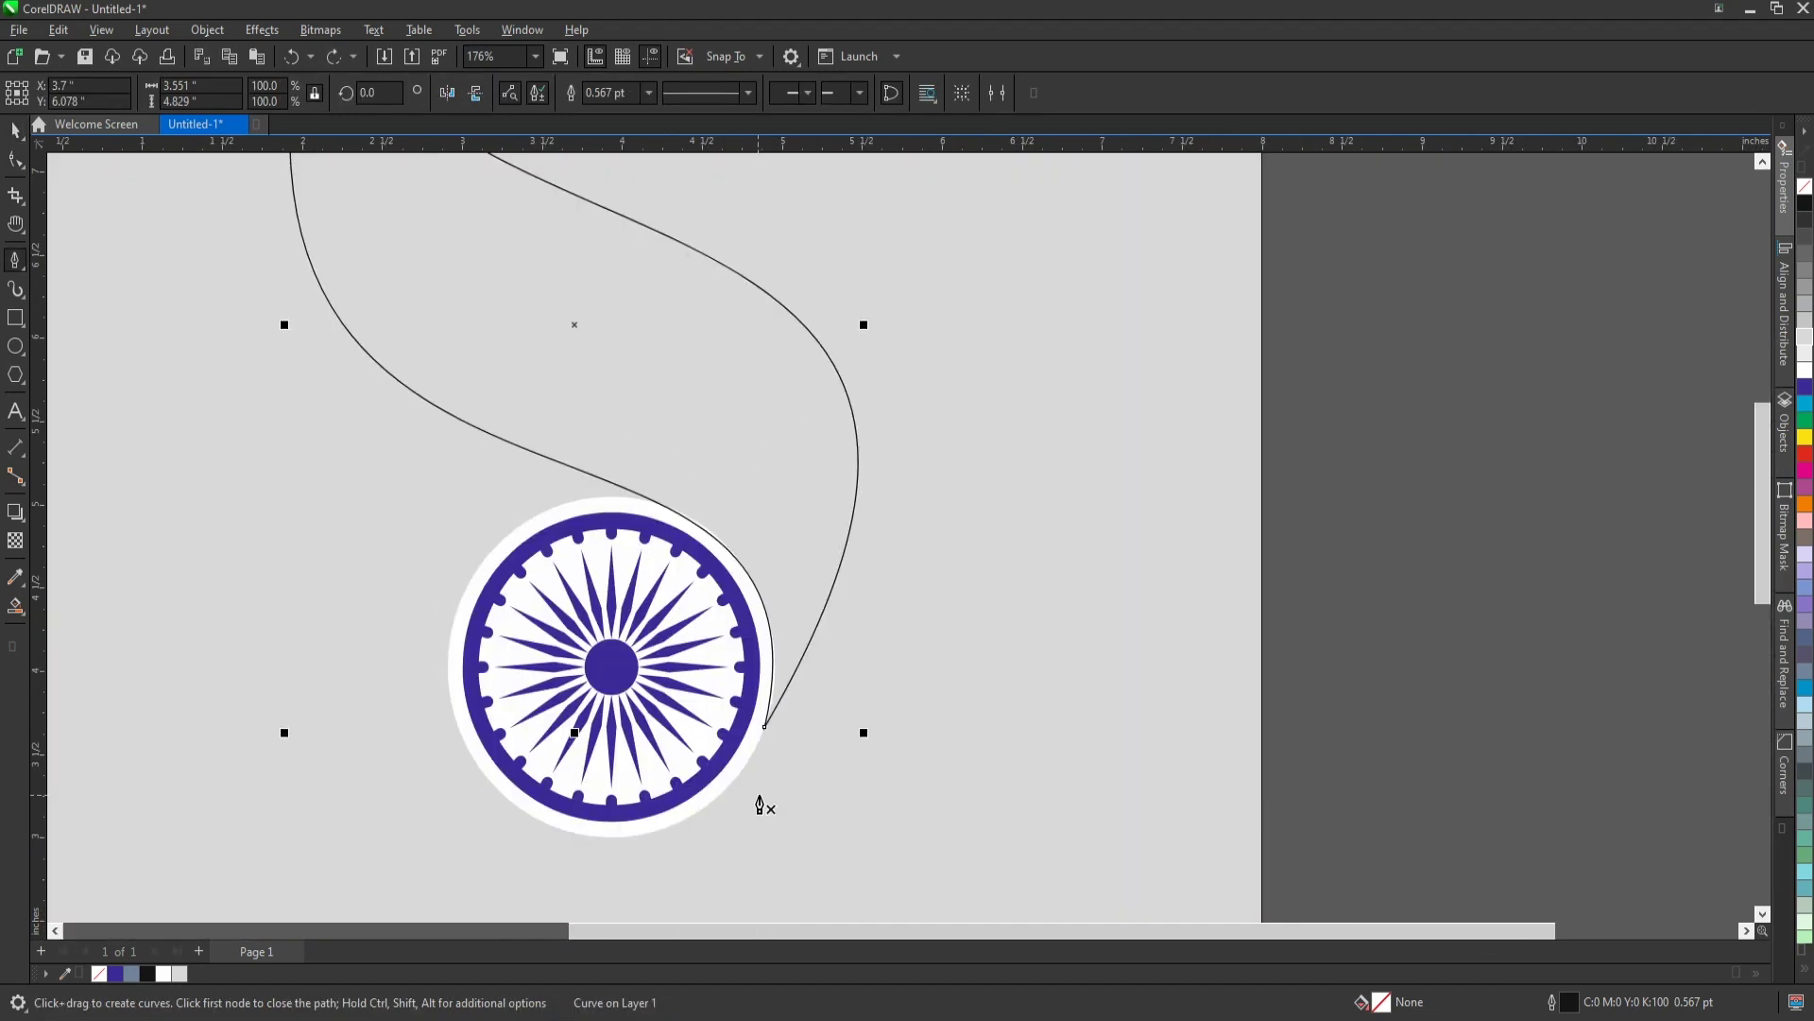
pyautogui.click(766, 727)
pyautogui.scroll(-2, 780, 615)
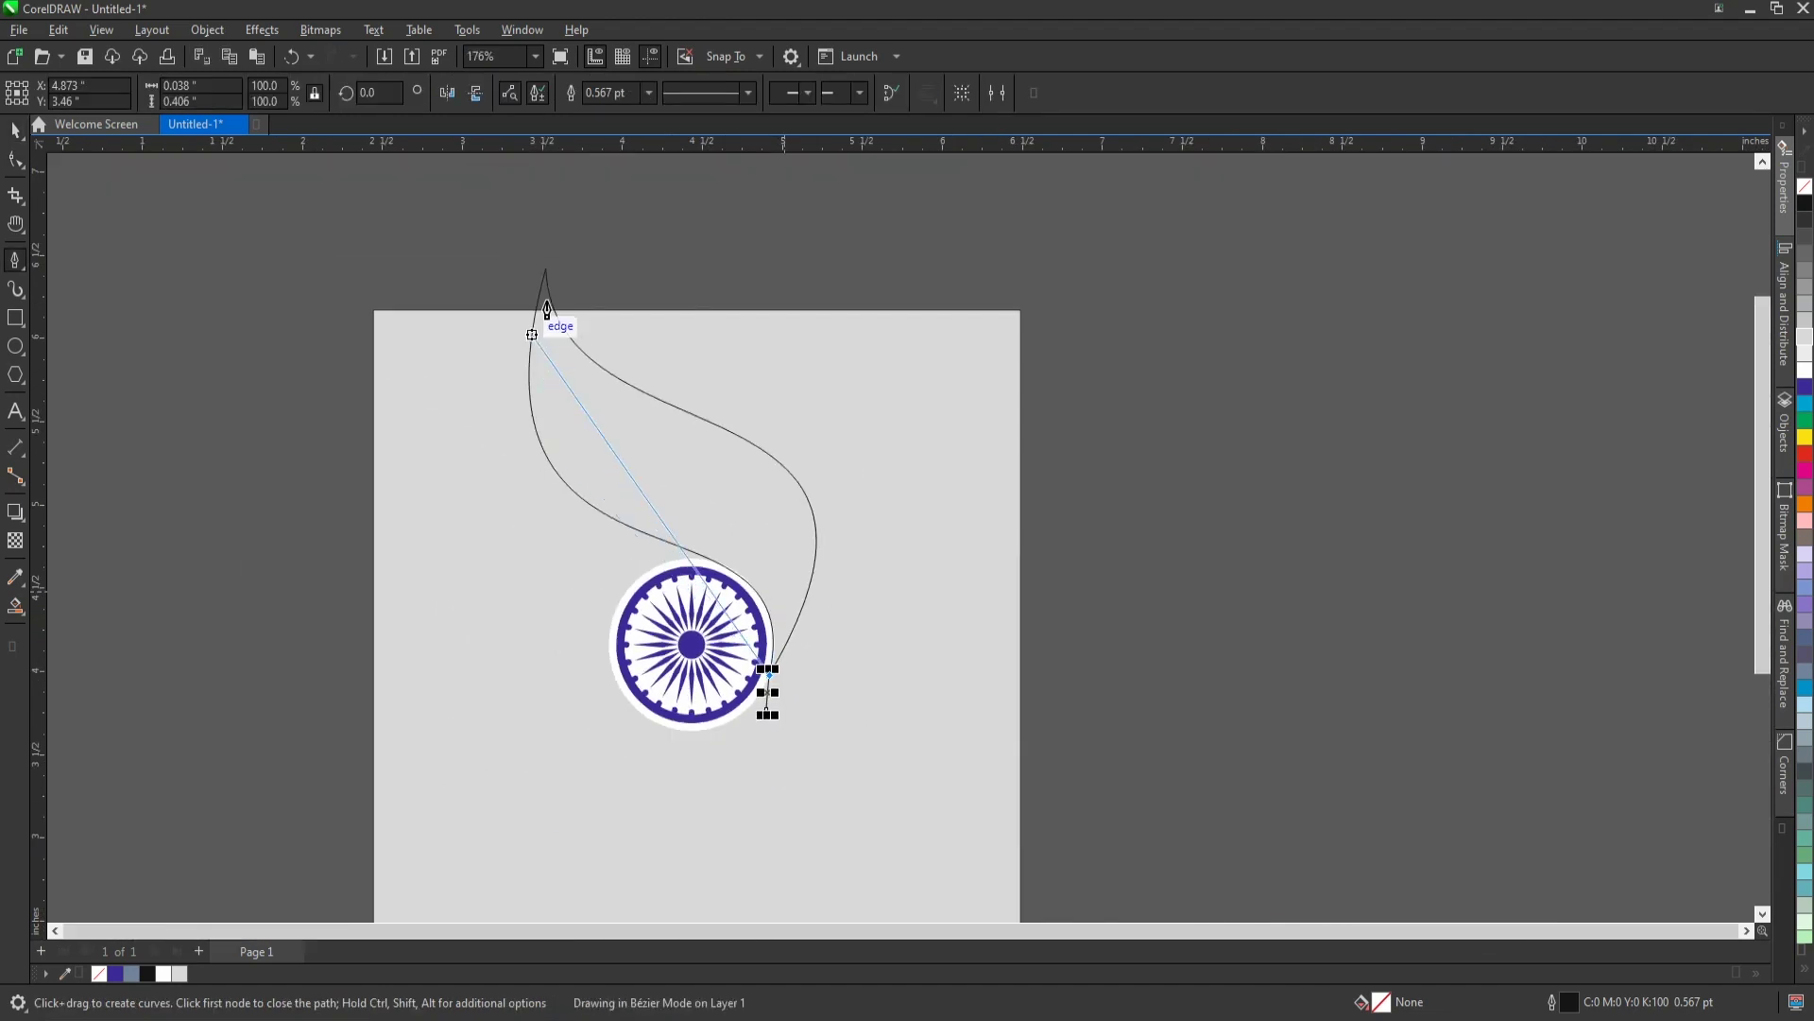
pyautogui.click(561, 308)
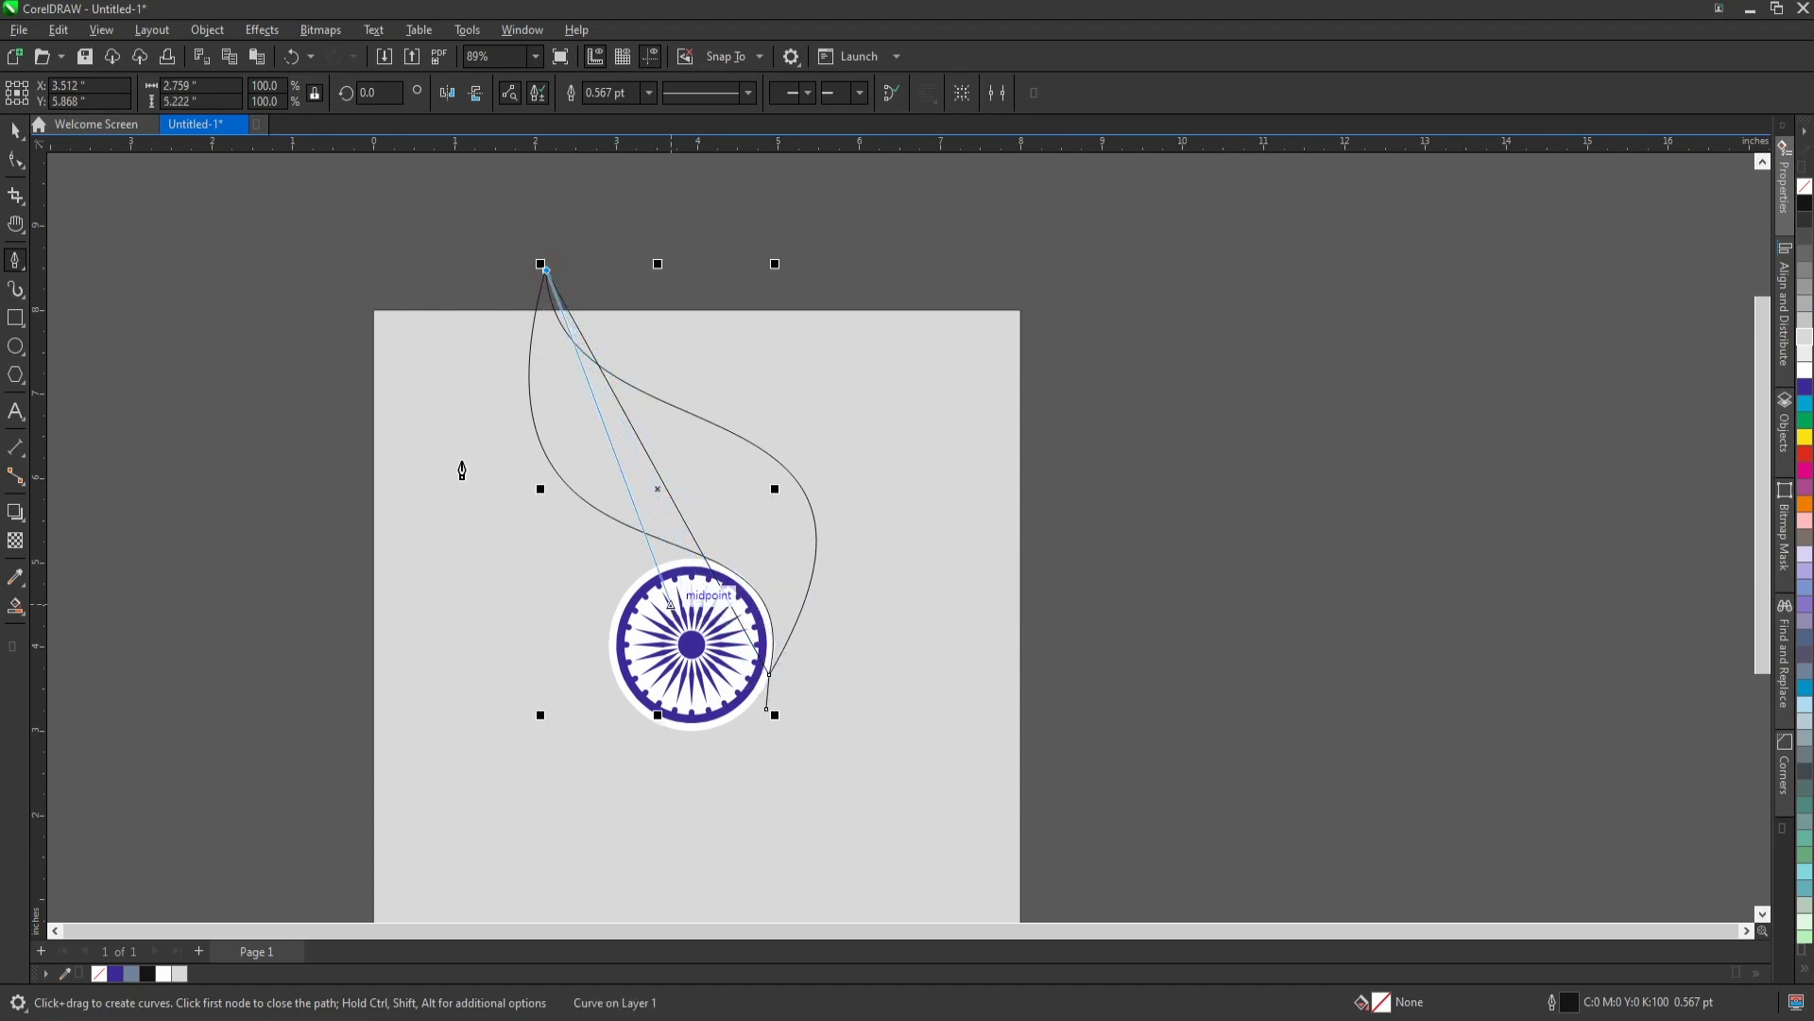
pyautogui.click(14, 132)
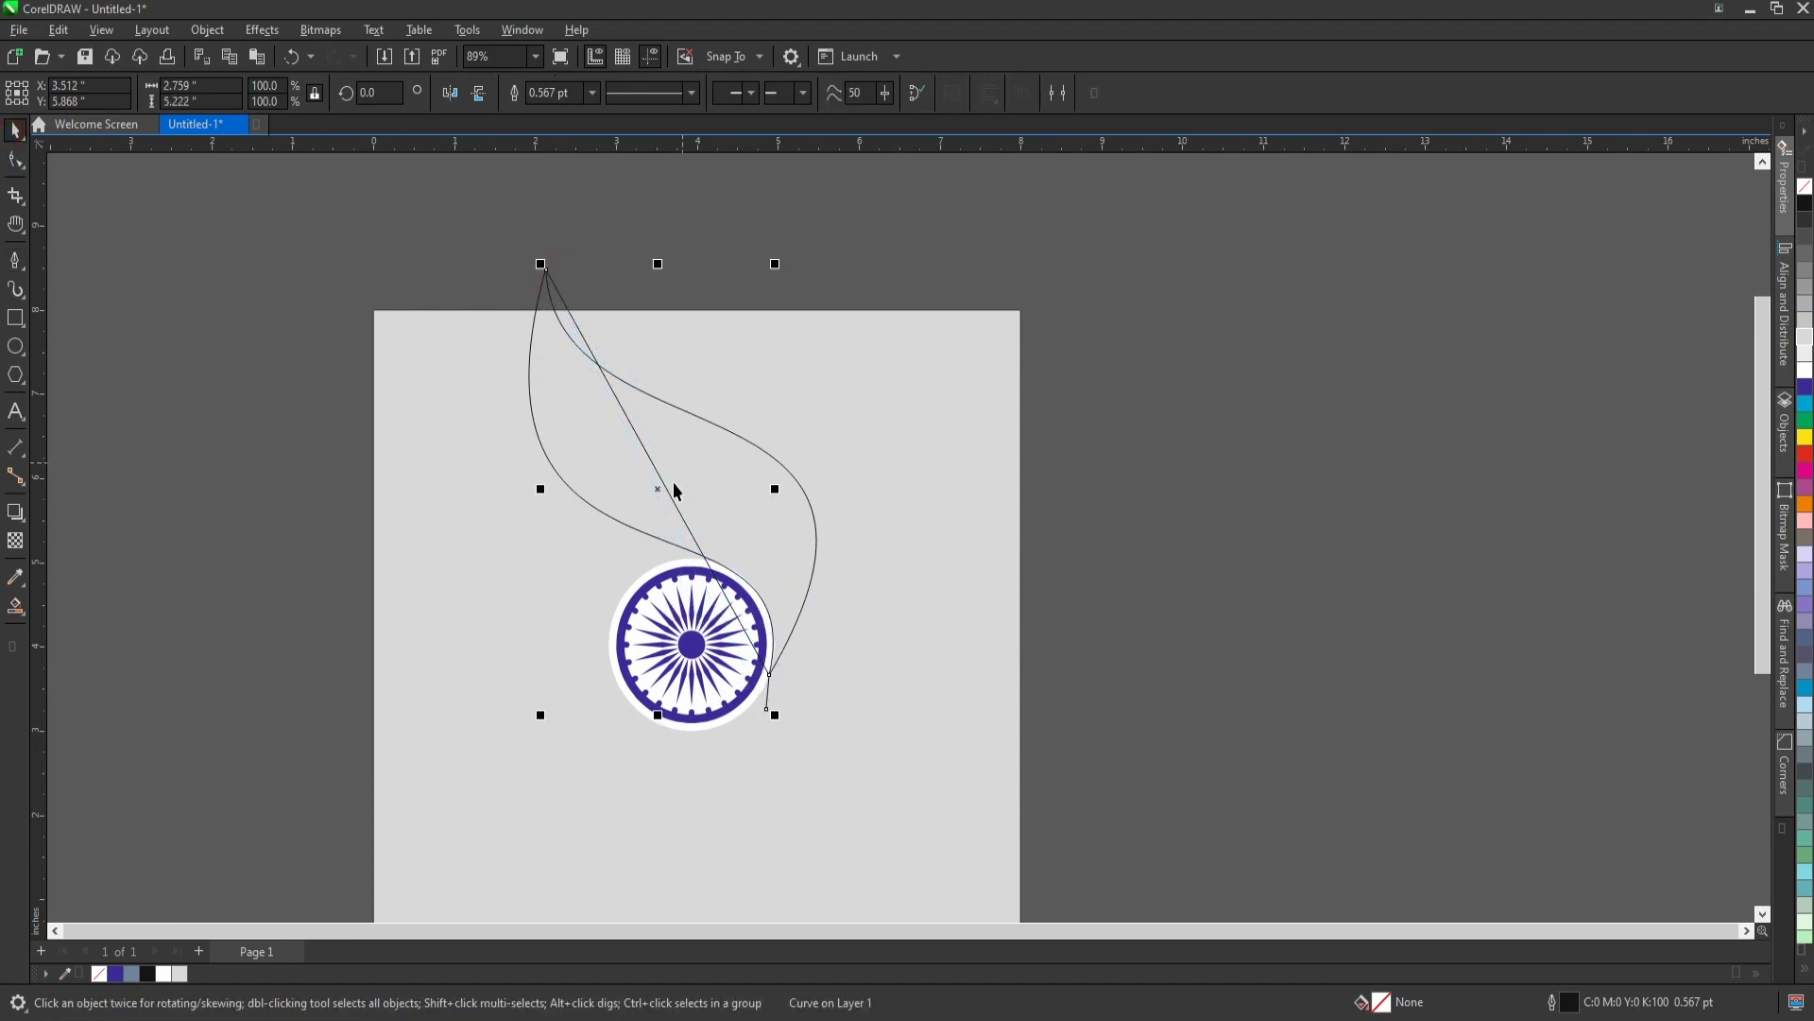
# Convert the straight inner segment of the flame into a curve.
pyautogui.click(16, 161)
pyautogui.scroll(1, 756, 718)
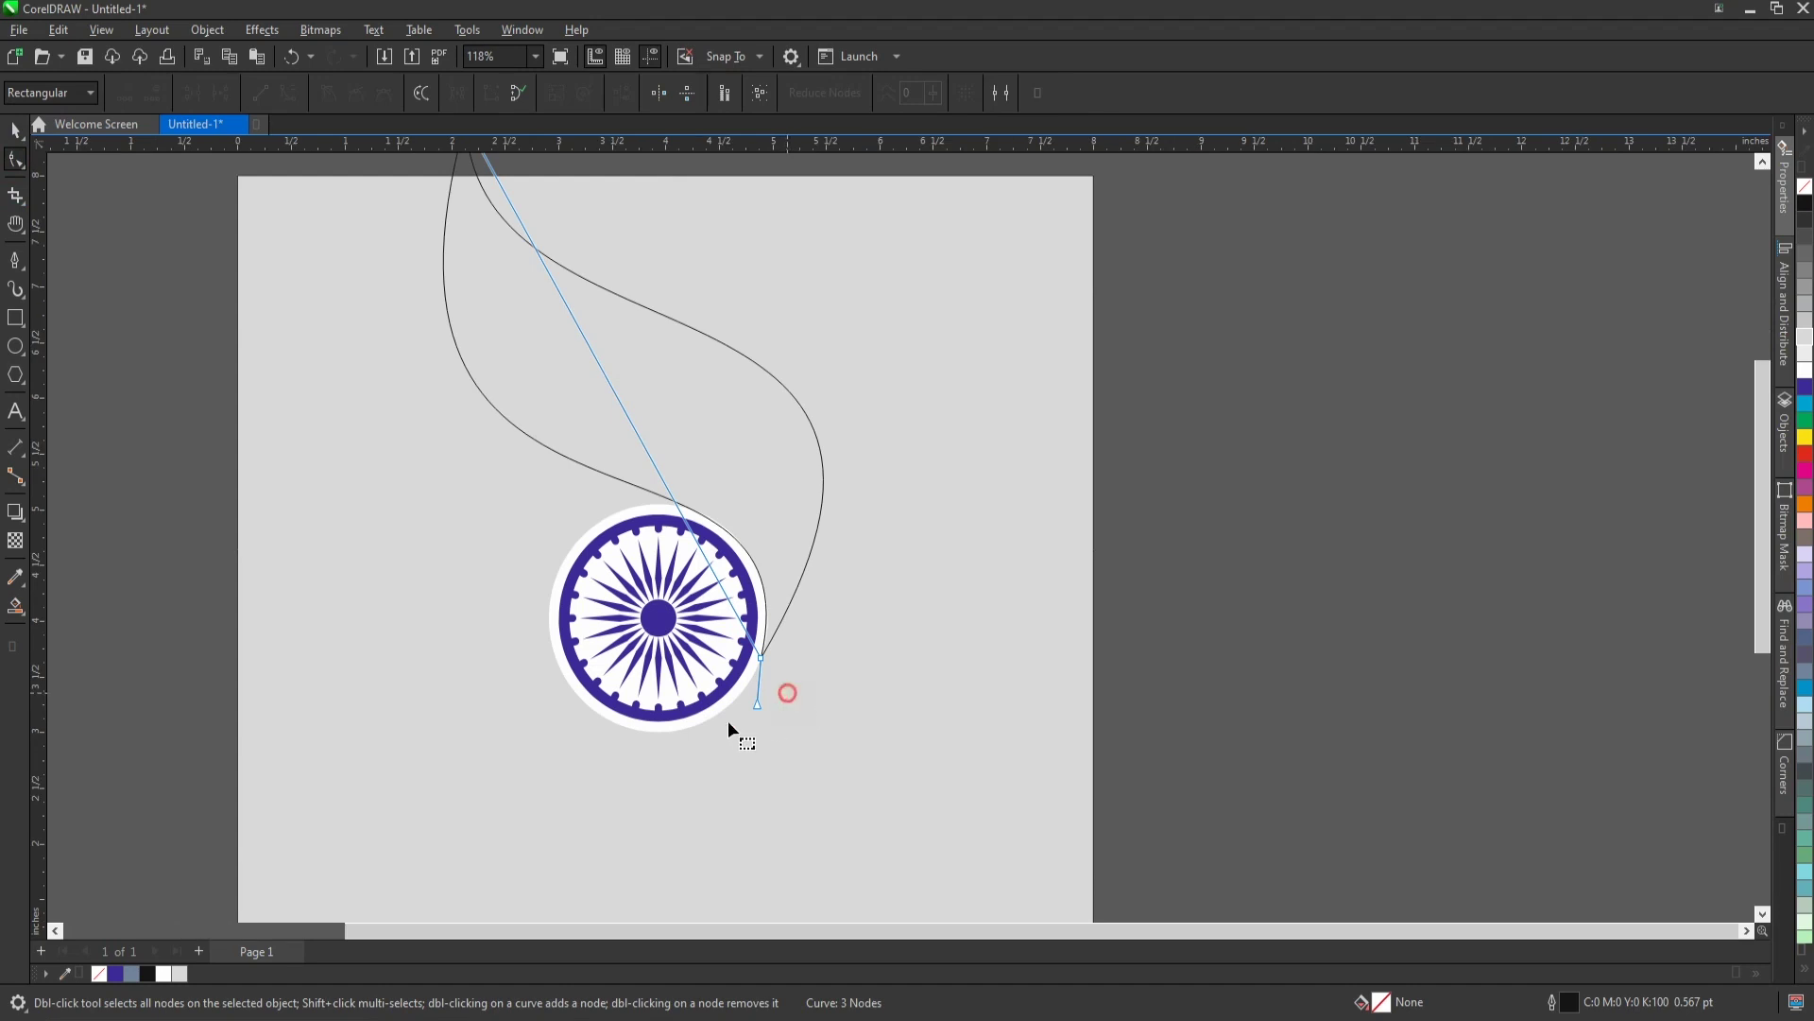
pyautogui.click(667, 681)
pyautogui.click(631, 418)
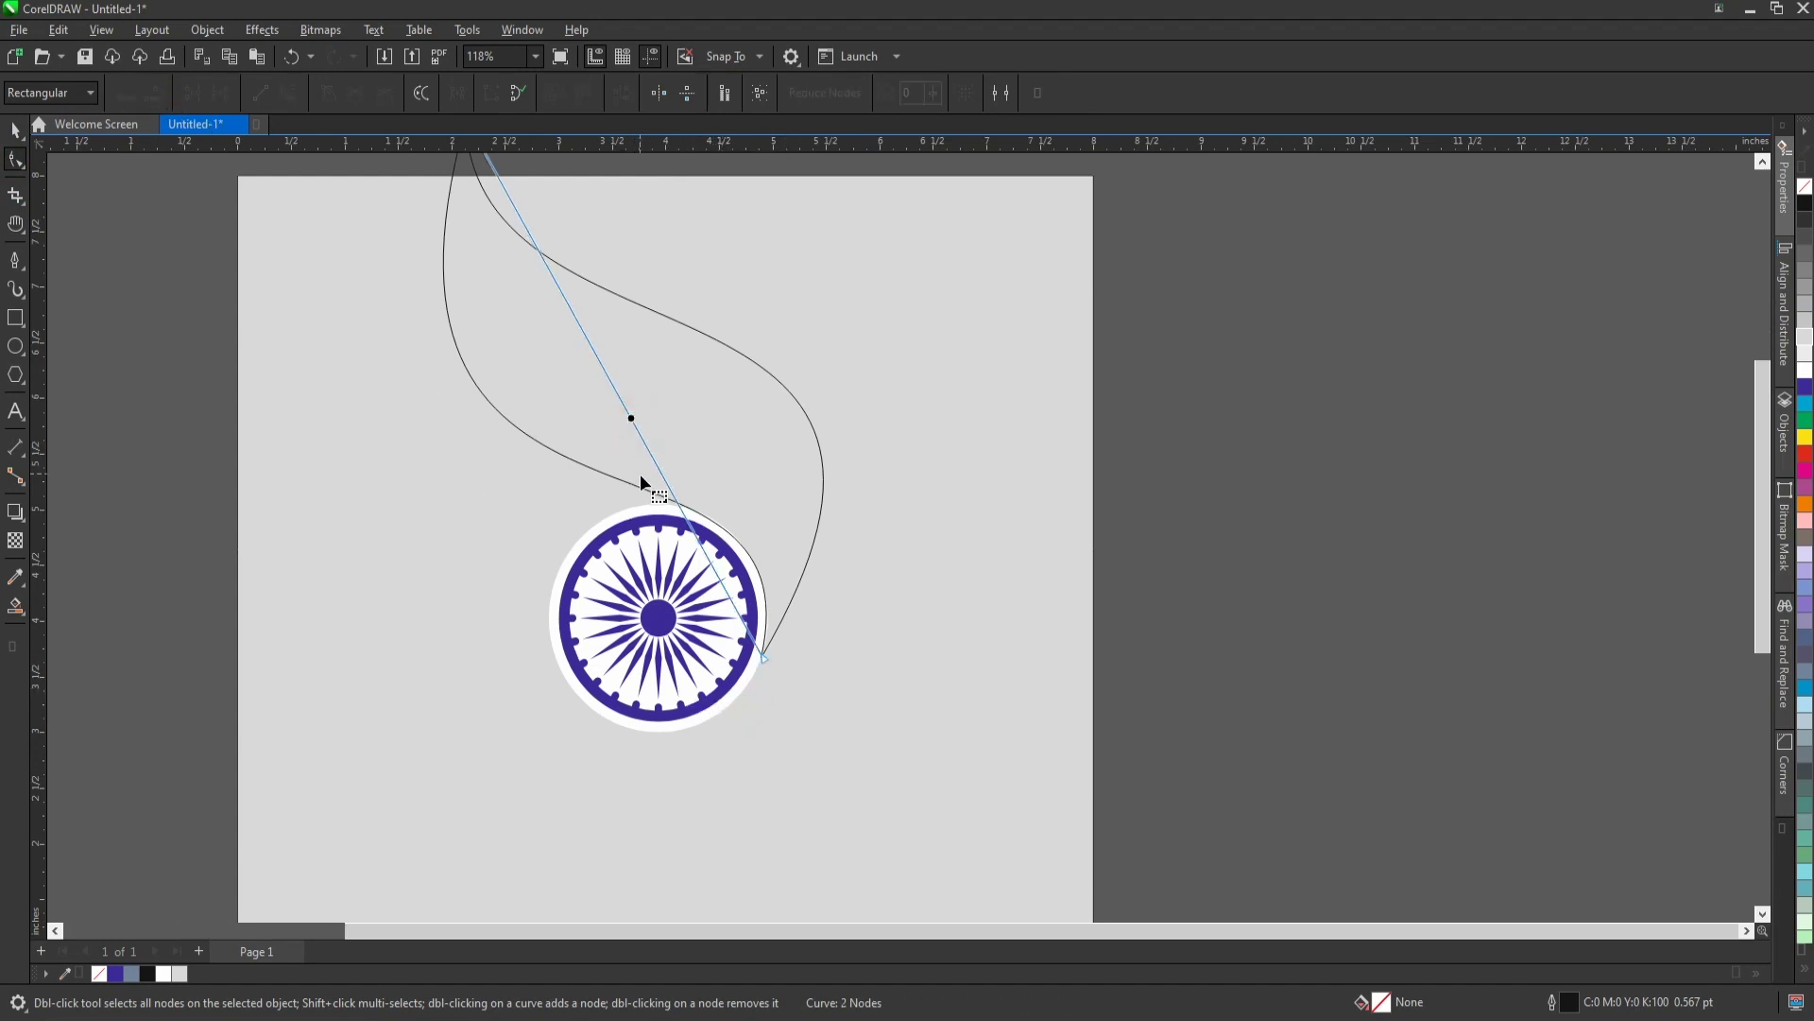
pyautogui.moveTo(629, 413); pyautogui.dragTo(673, 418)
pyautogui.hotkey('ctrl', 'z')
pyautogui.rightClick(627, 410)
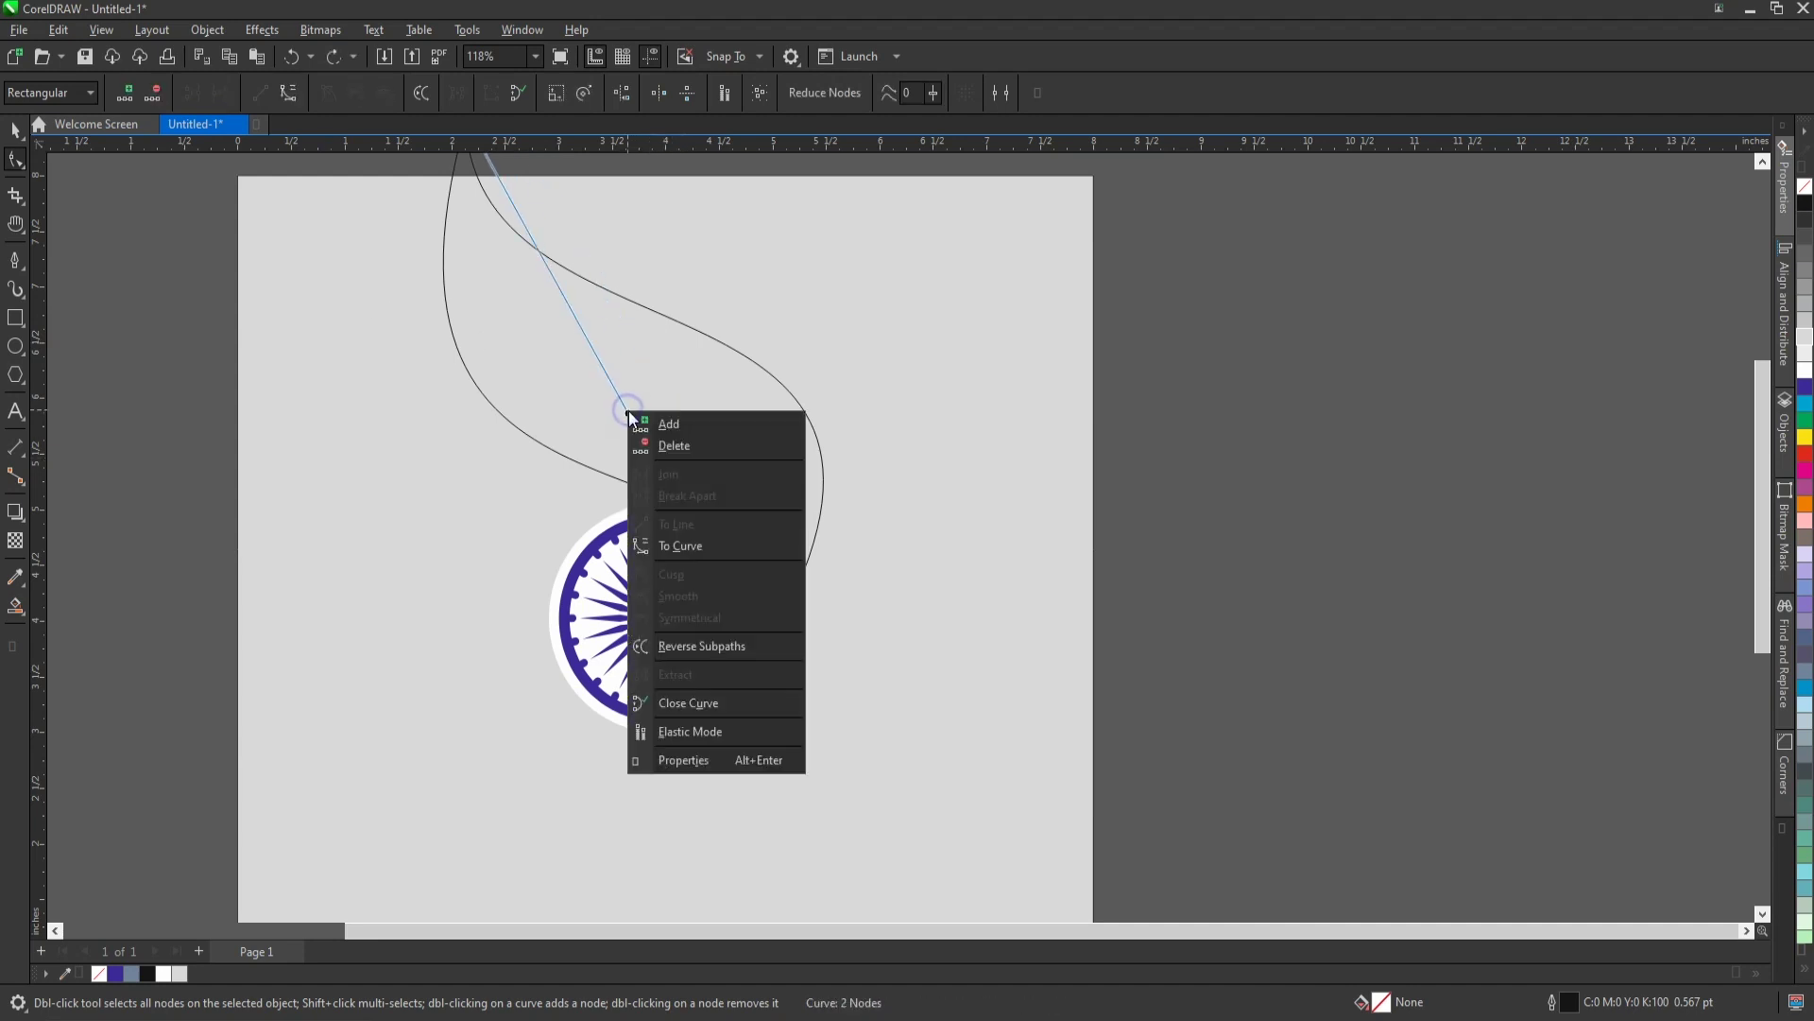
pyautogui.click(673, 541)
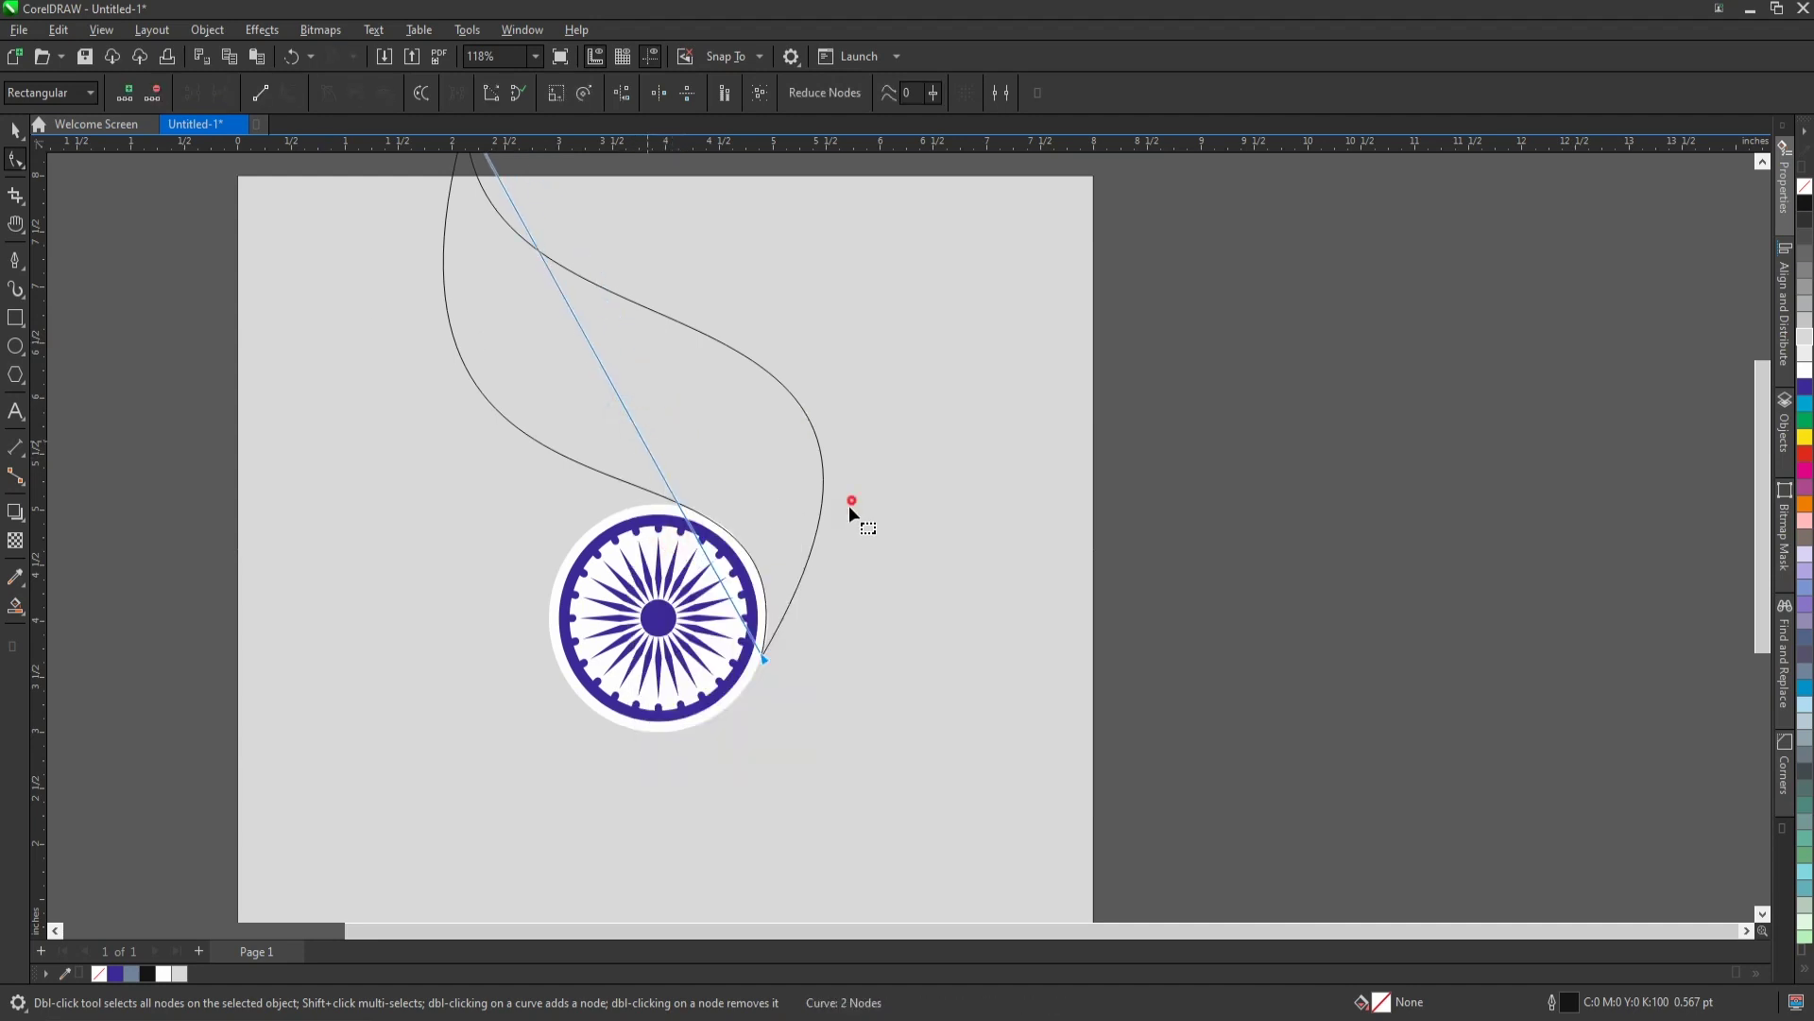
# Bend the inner line into a swooping curve between the tip and the wheel, then deselect.
pyautogui.moveTo(668, 482); pyautogui.dragTo(669, 364)
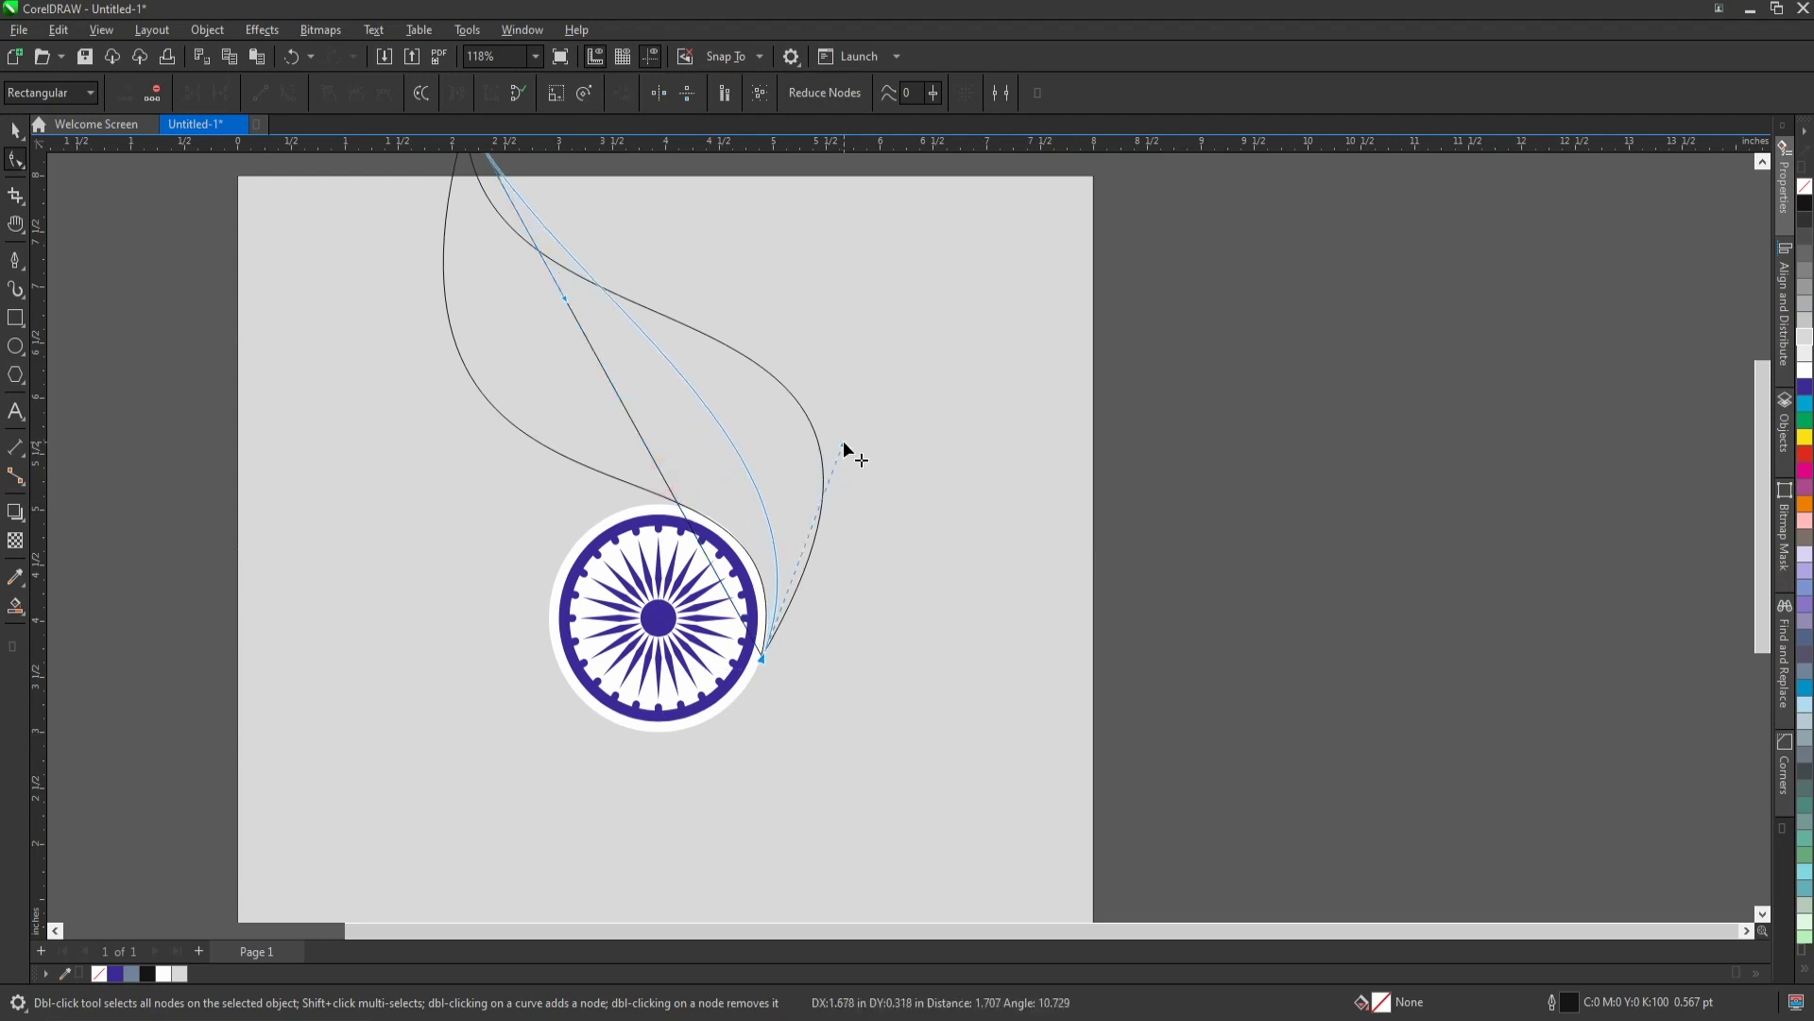
pyautogui.scroll(-2, 790, 554)
pyautogui.scroll(1, 672, 374)
pyautogui.moveTo(688, 487); pyautogui.dragTo(529, 573)
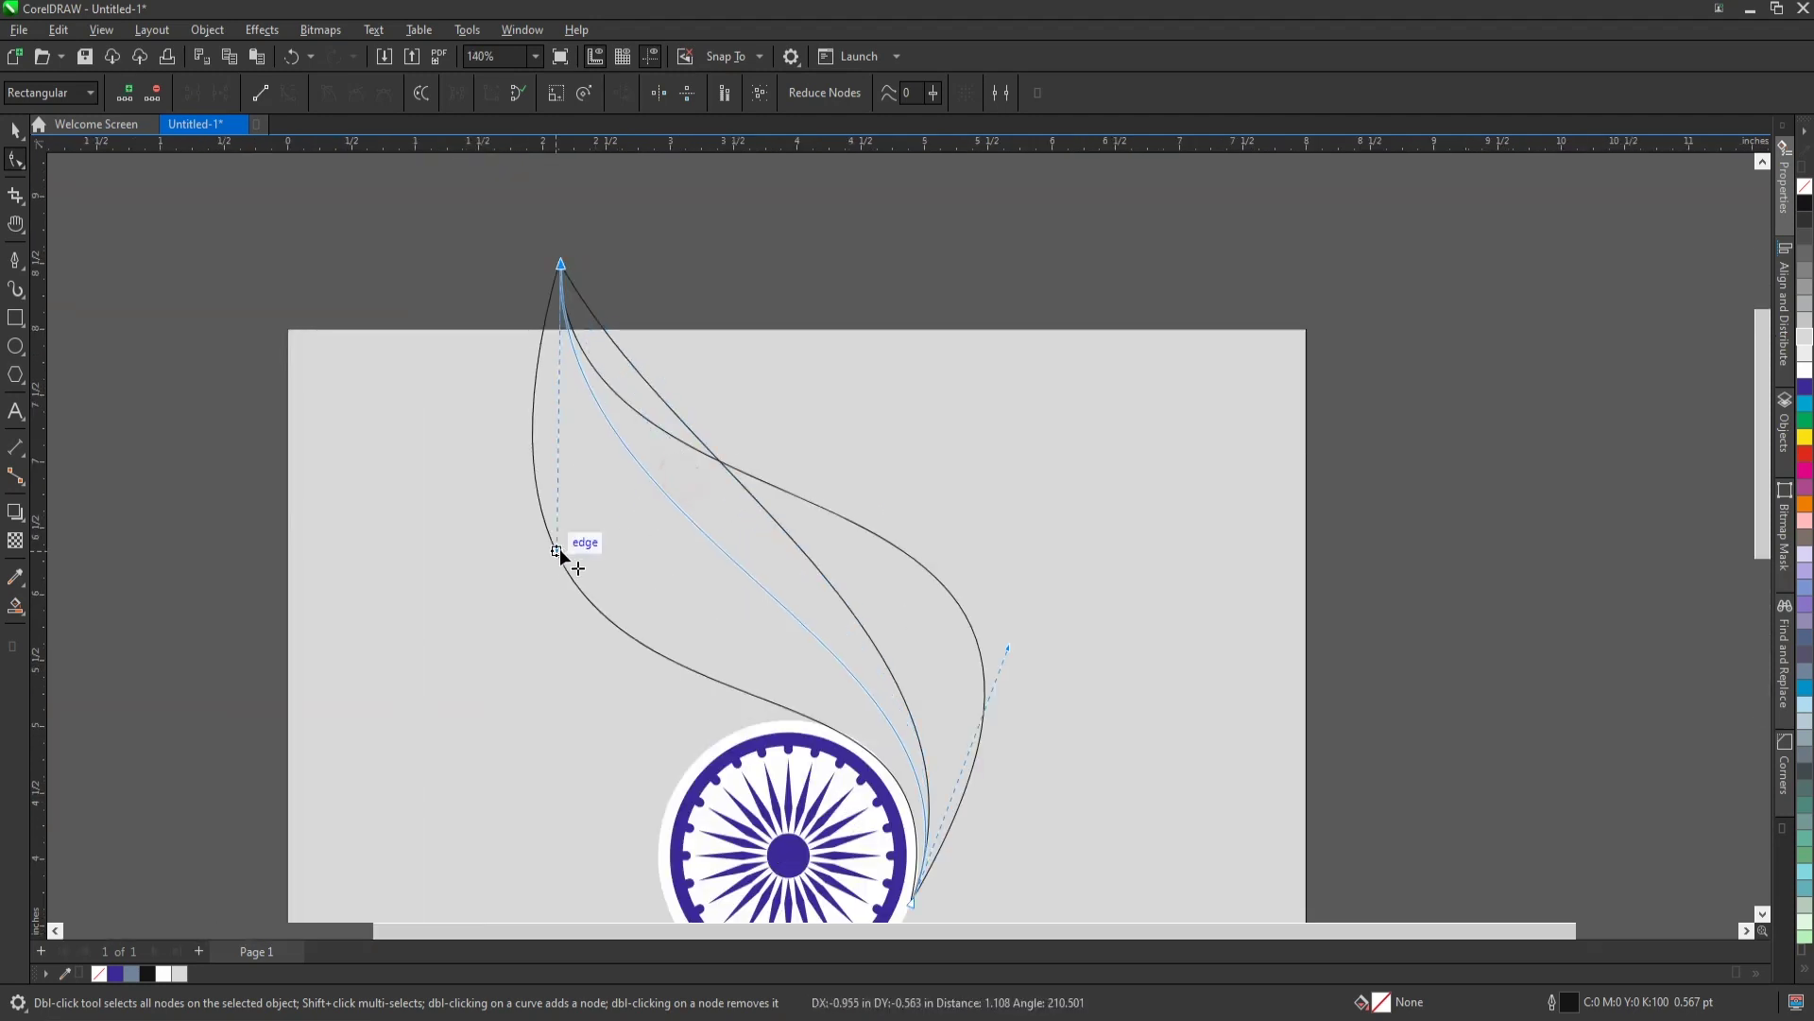
pyautogui.moveTo(1008, 648); pyautogui.dragTo(1080, 507)
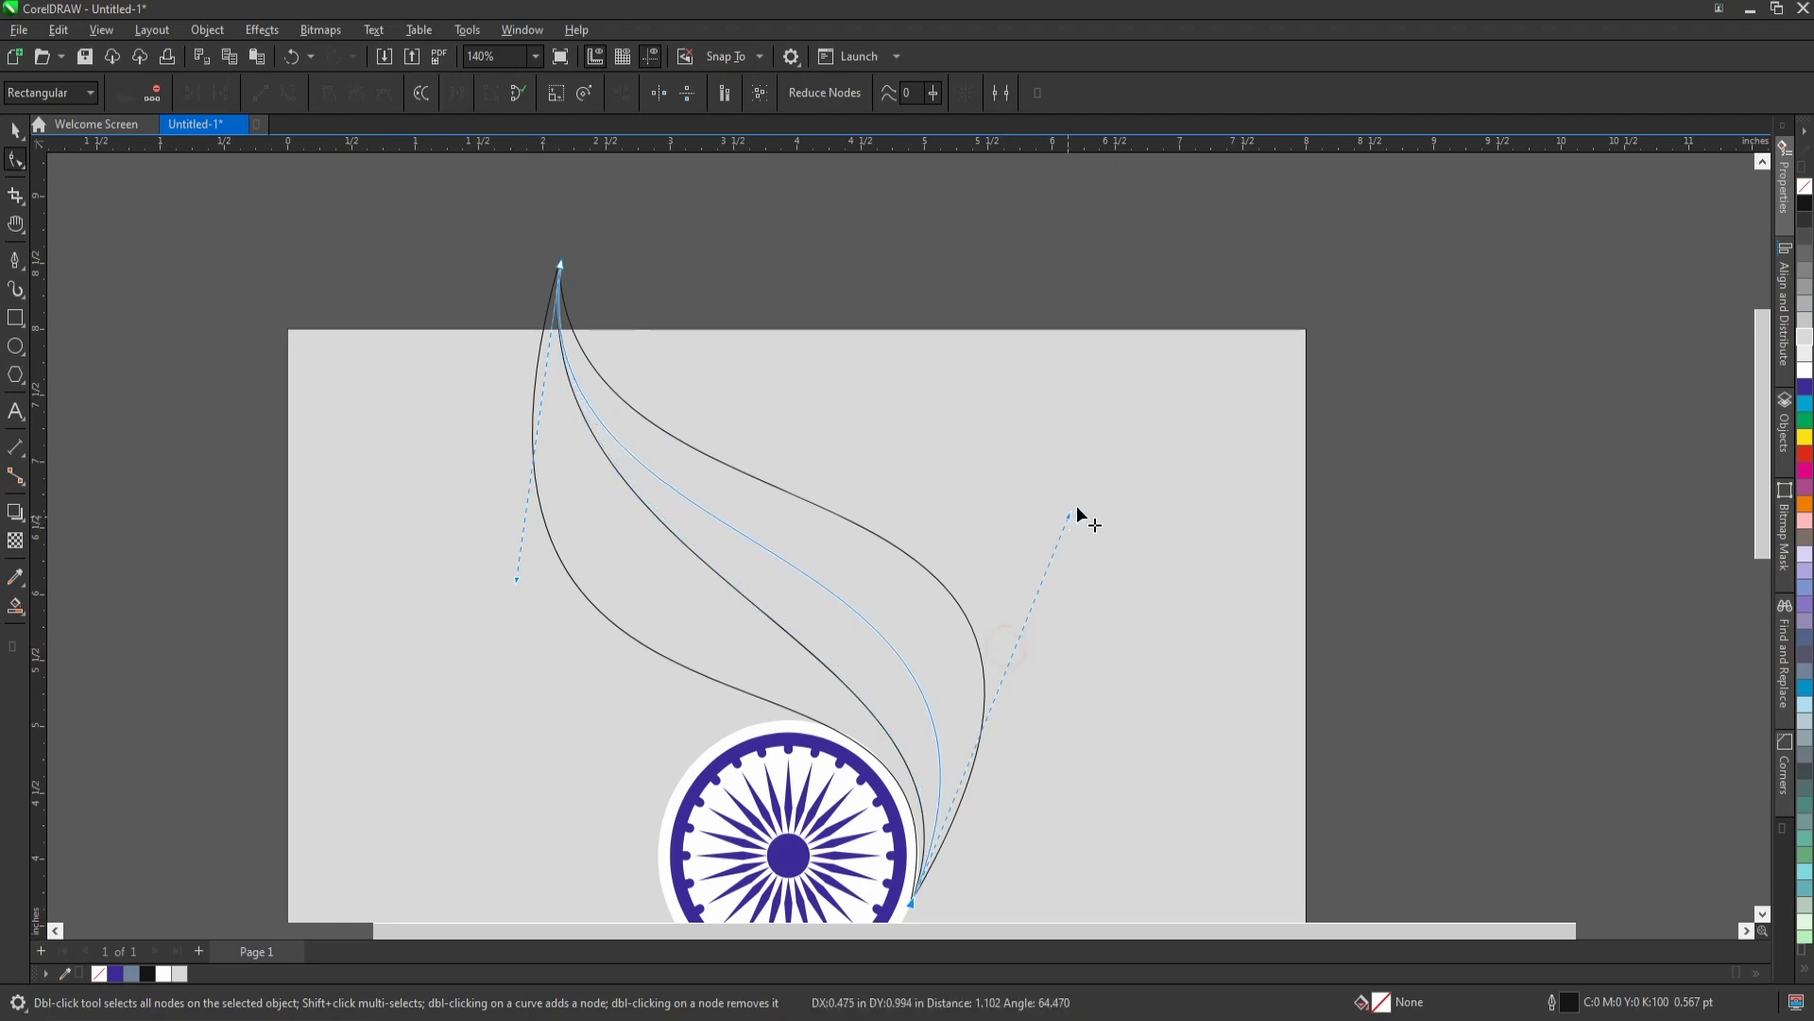
pyautogui.moveTo(517, 580)
pyautogui.mouseDown()
pyautogui.moveTo(478, 660)
pyautogui.moveTo(499, 668)
pyautogui.mouseUp()
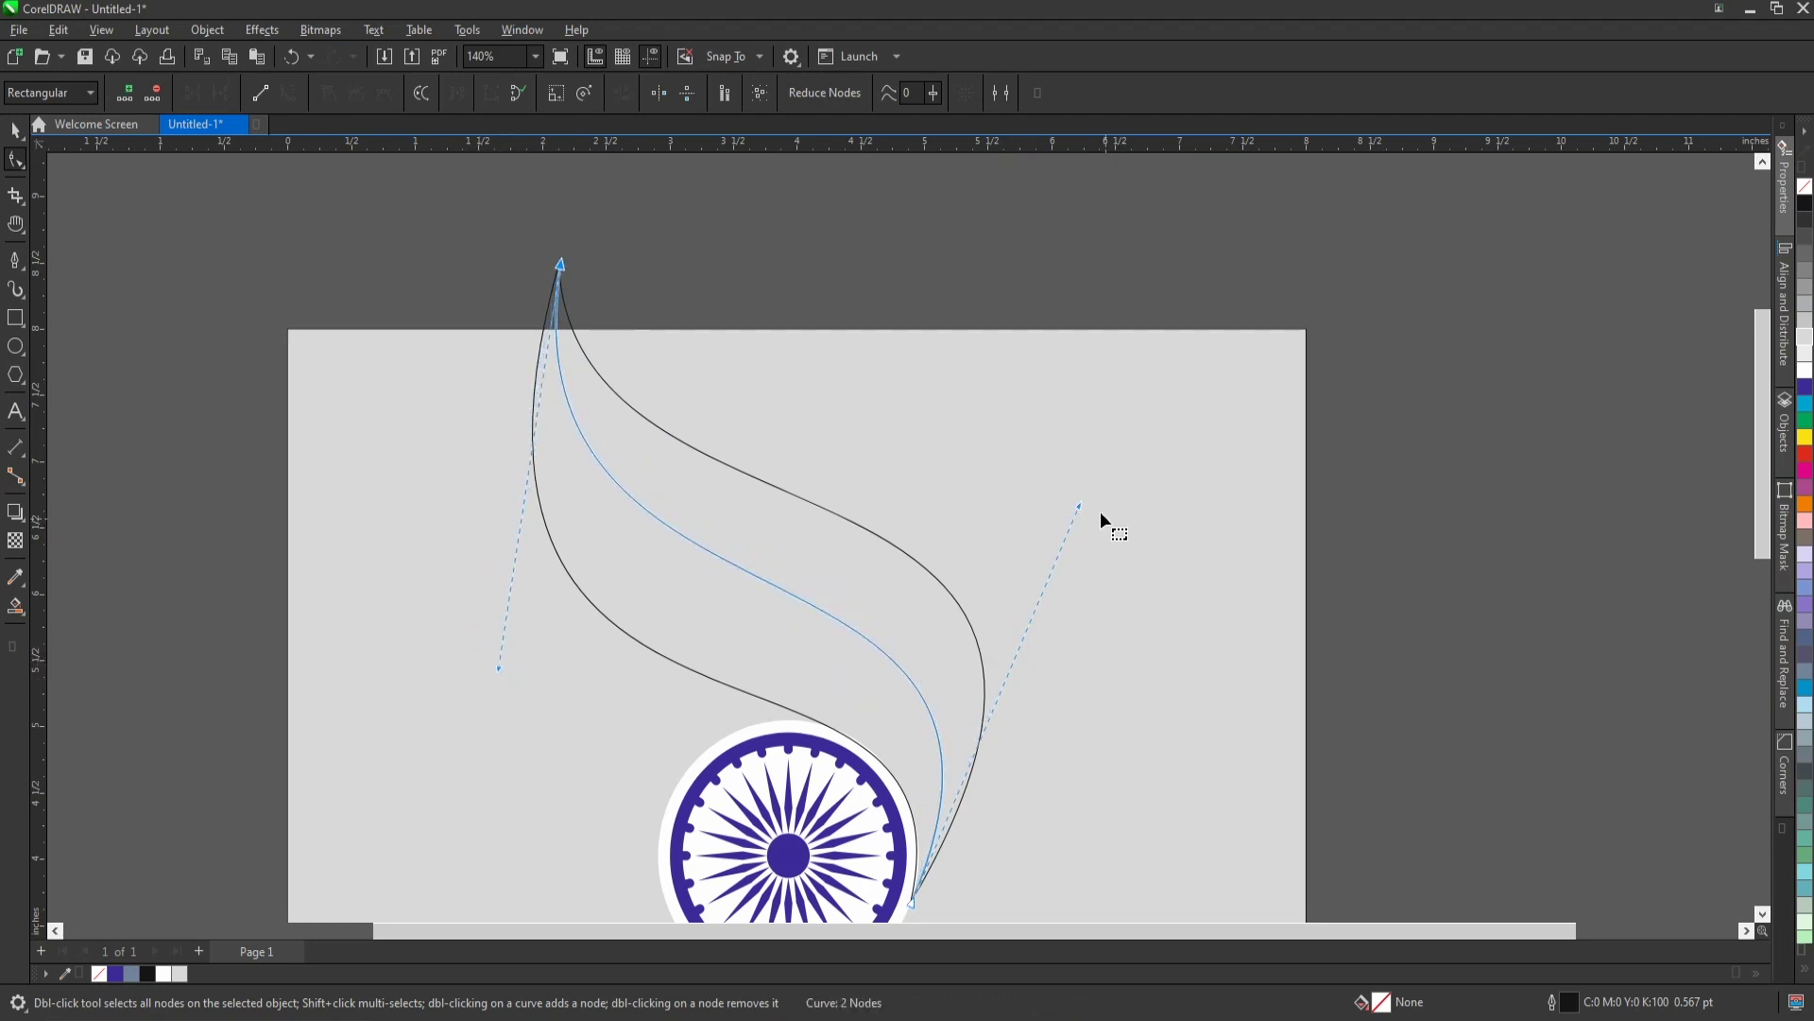
pyautogui.scroll(-2, 808, 499)
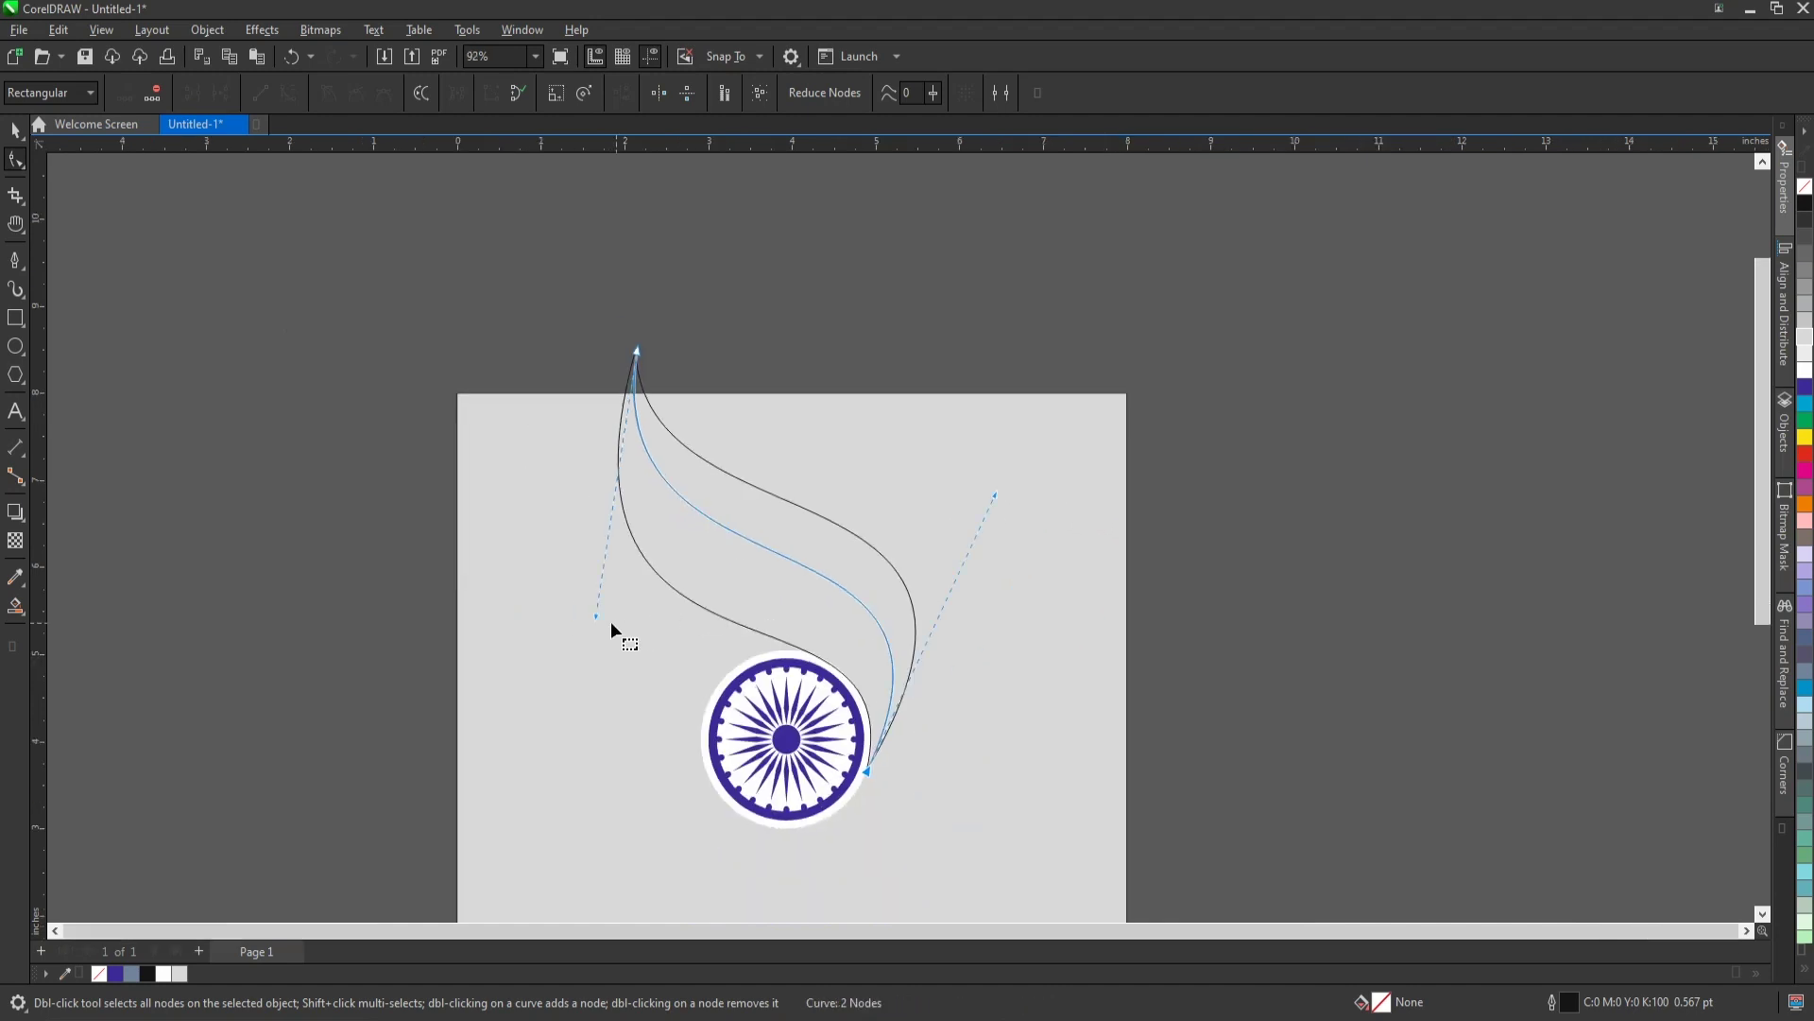
pyautogui.scroll(-2, 846, 526)
pyautogui.scroll(3, 831, 511)
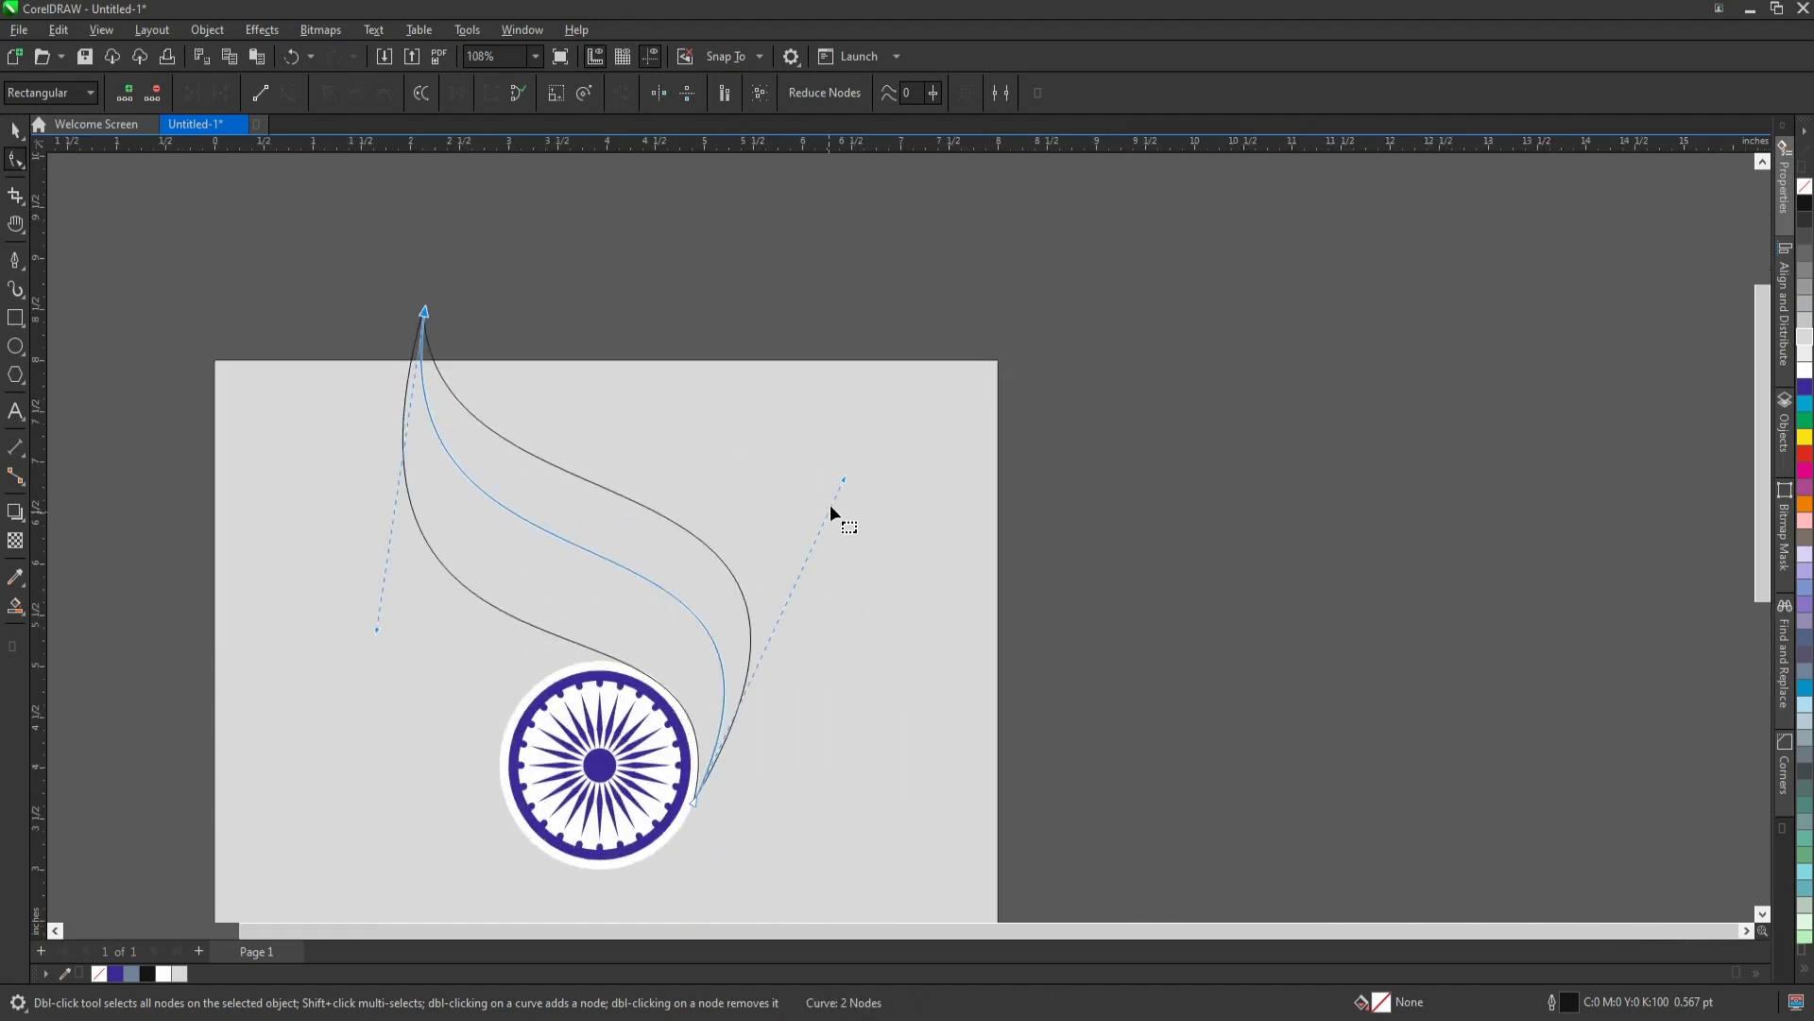
pyautogui.scroll(-2, 716, 508)
pyautogui.press('space')
pyautogui.scroll(-2, 681, 529)
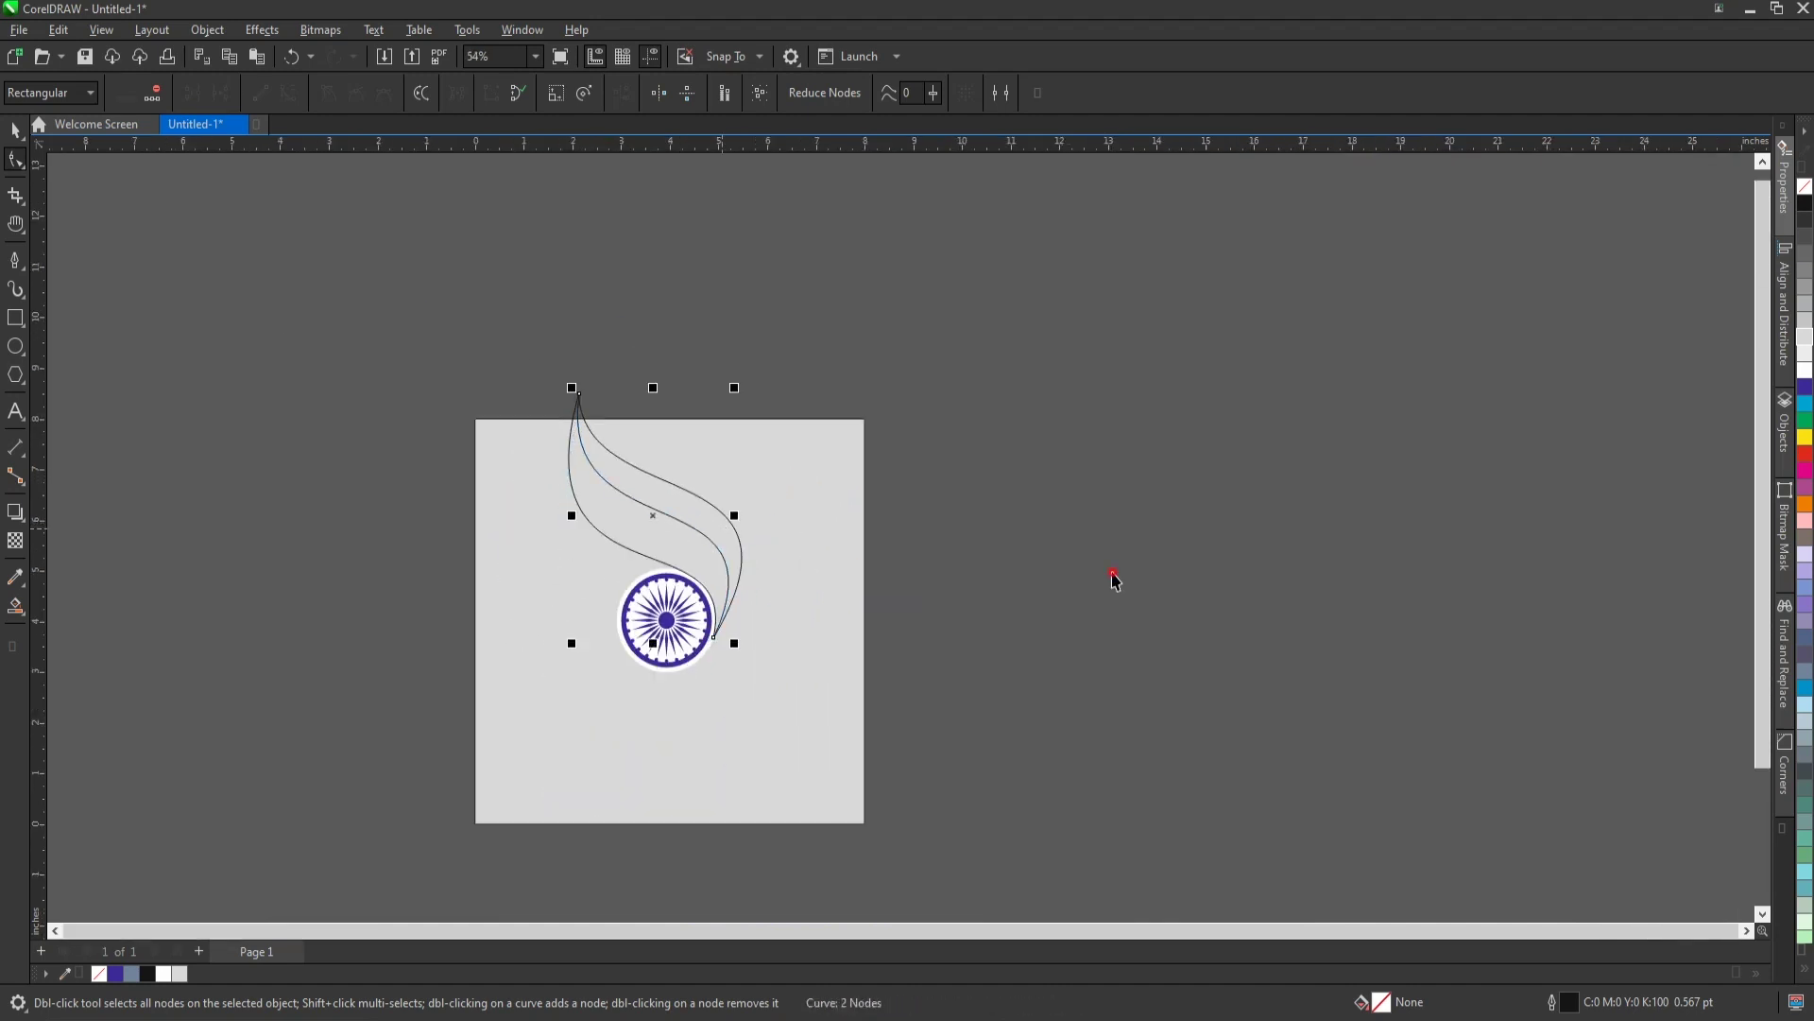
pyautogui.press('Escape')
pyautogui.scroll(3, 734, 516)
# Draw a Bézier line from the wheel's left edge down to a point below the wheel.
pyautogui.scroll(-2, 655, 576)
pyautogui.scroll(3, 796, 743)
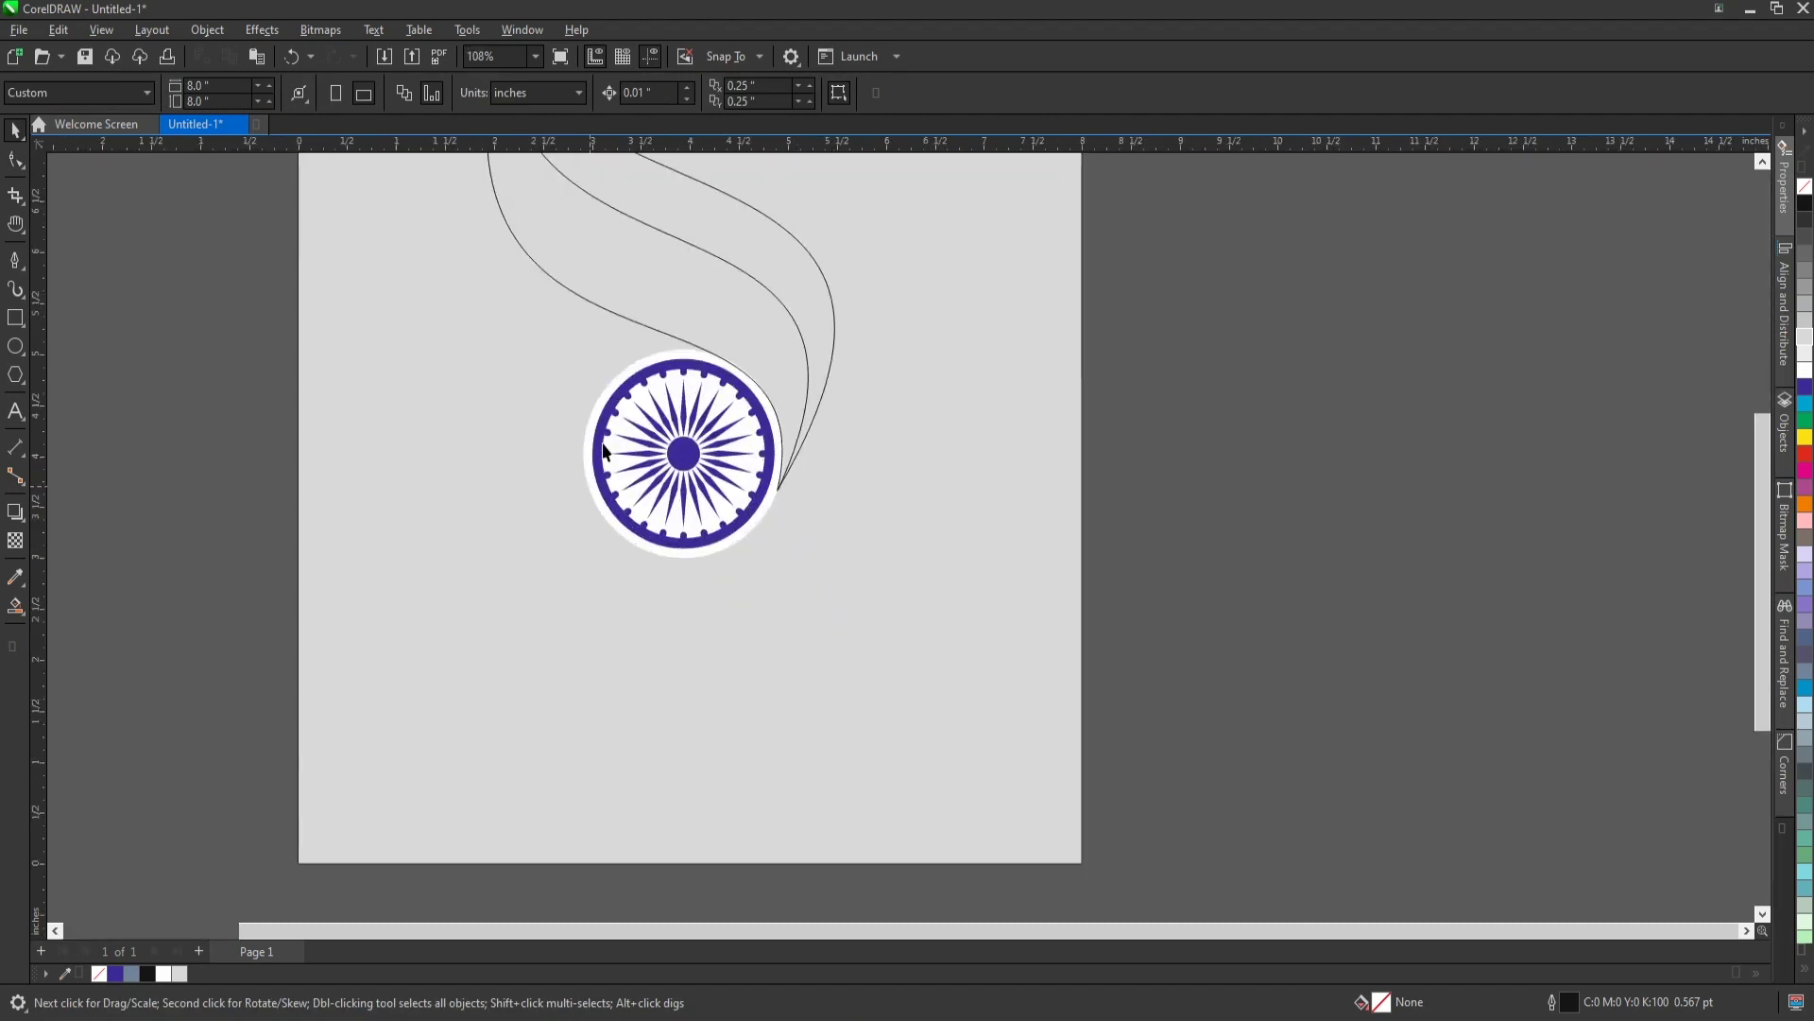
pyautogui.click(15, 260)
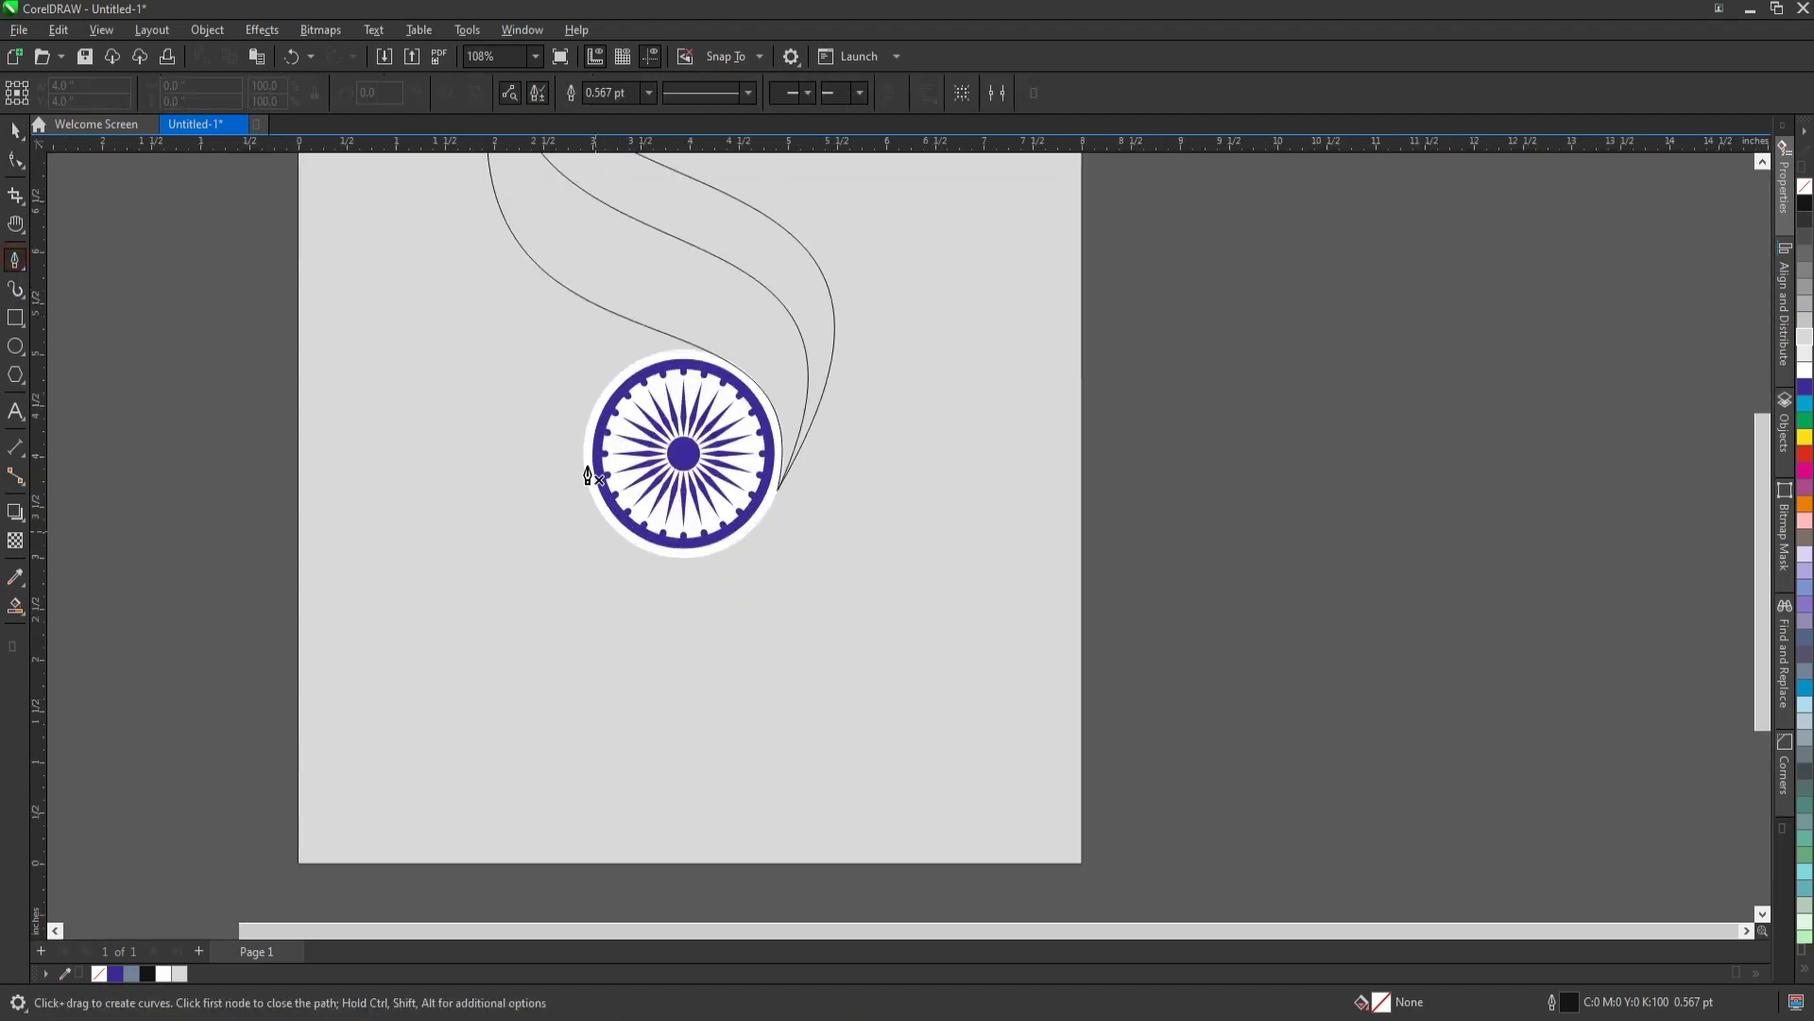
pyautogui.scroll(2, 598, 392)
pyautogui.click(599, 374)
pyautogui.scroll(-3, 529, 434)
pyautogui.scroll(2, 560, 599)
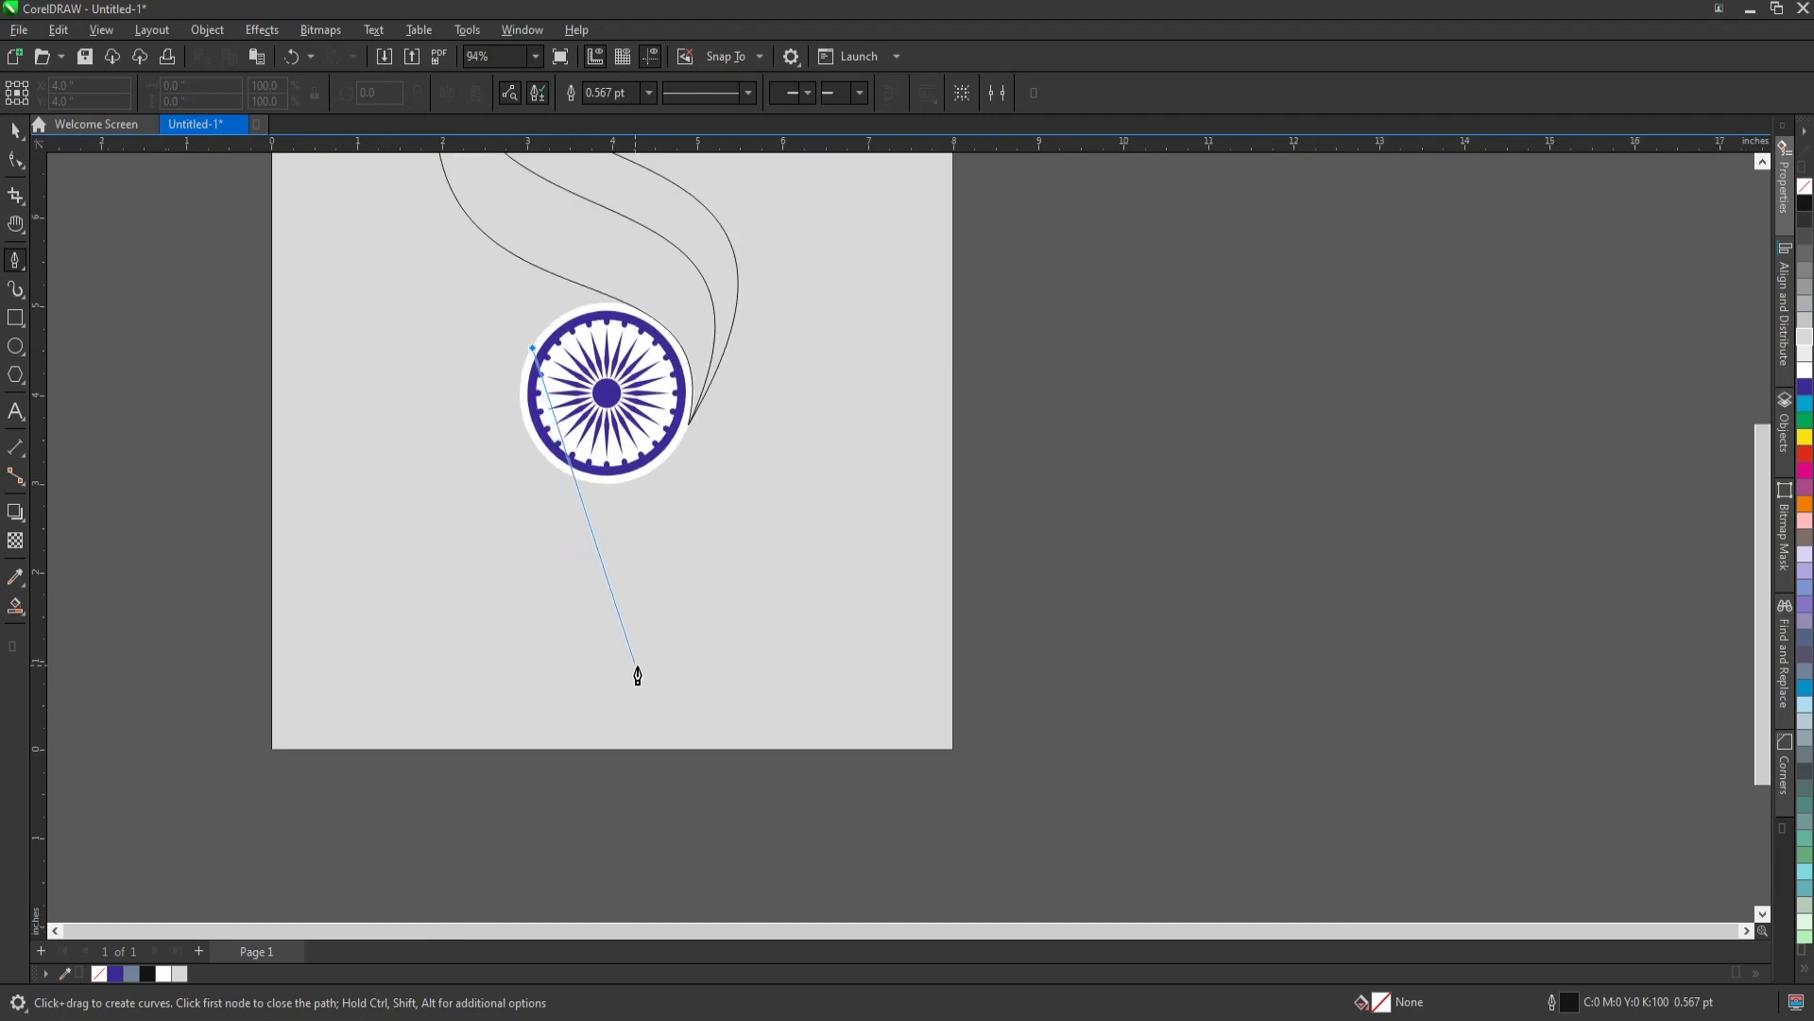
pyautogui.doubleClick(649, 709)
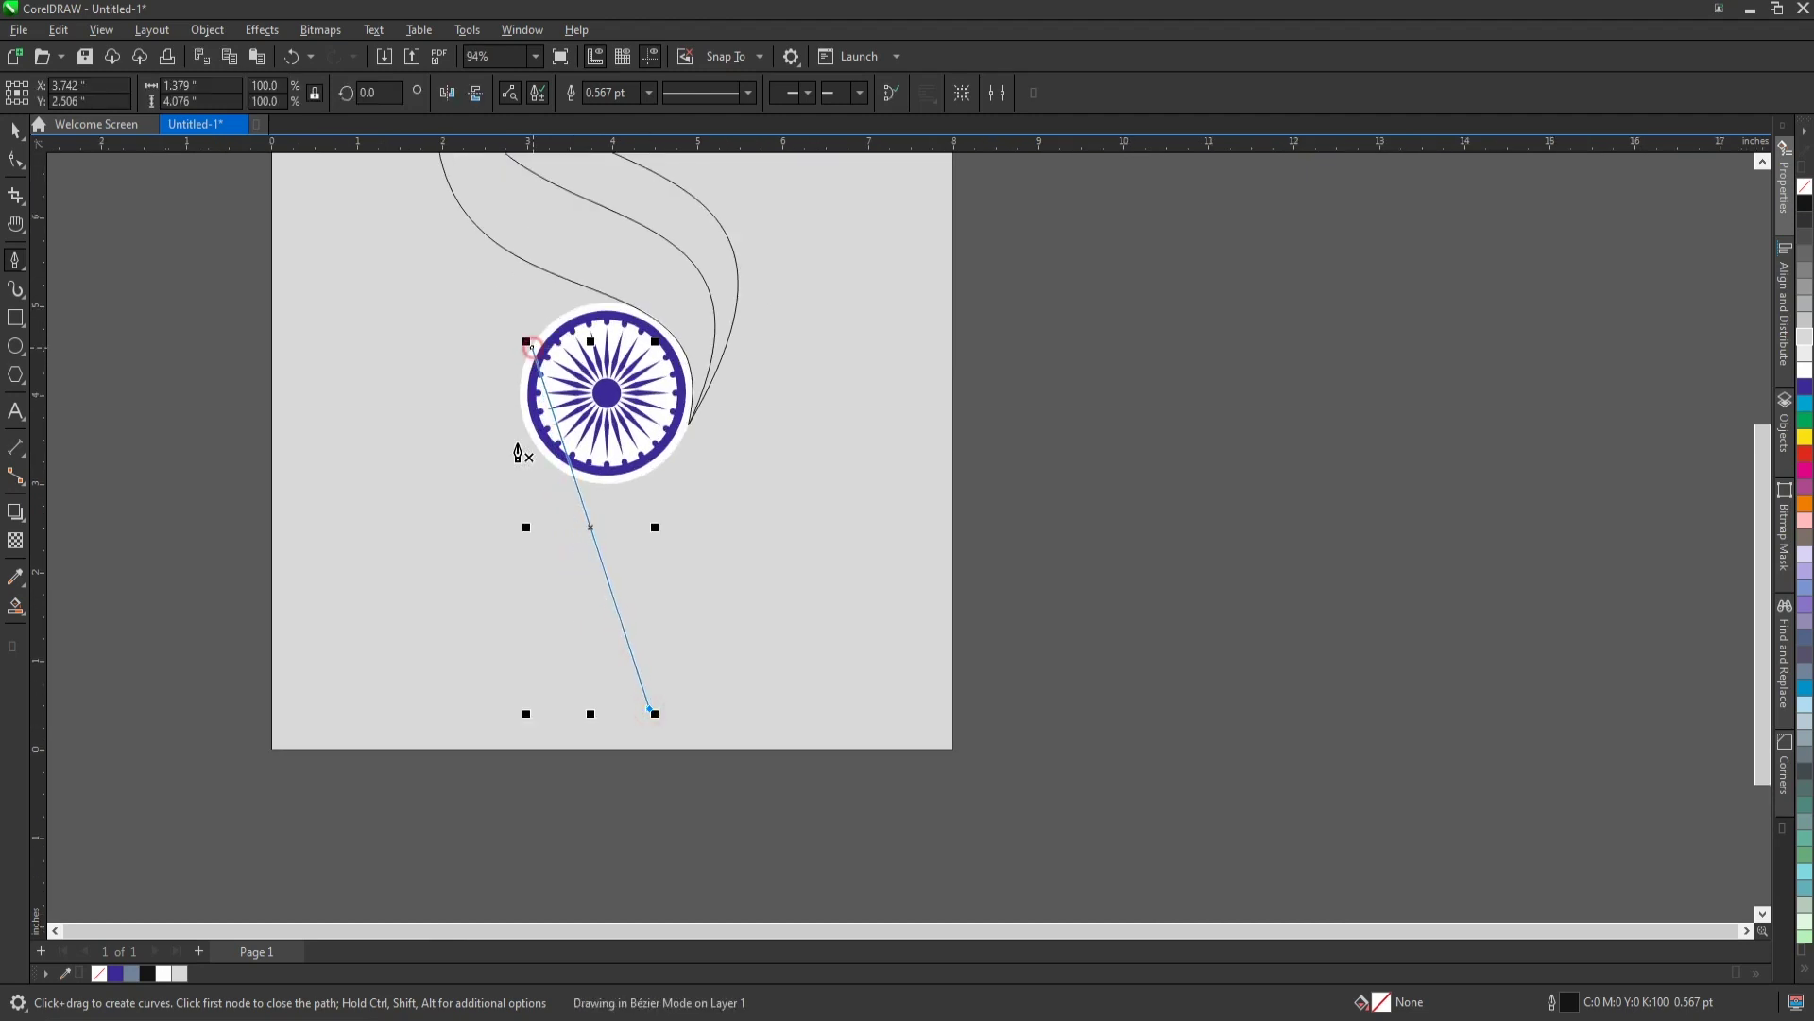
# Bow the new line into a curve and reshape the lower swoosh's left and right edges.
pyautogui.click(14, 161)
pyautogui.scroll(1, 482, 374)
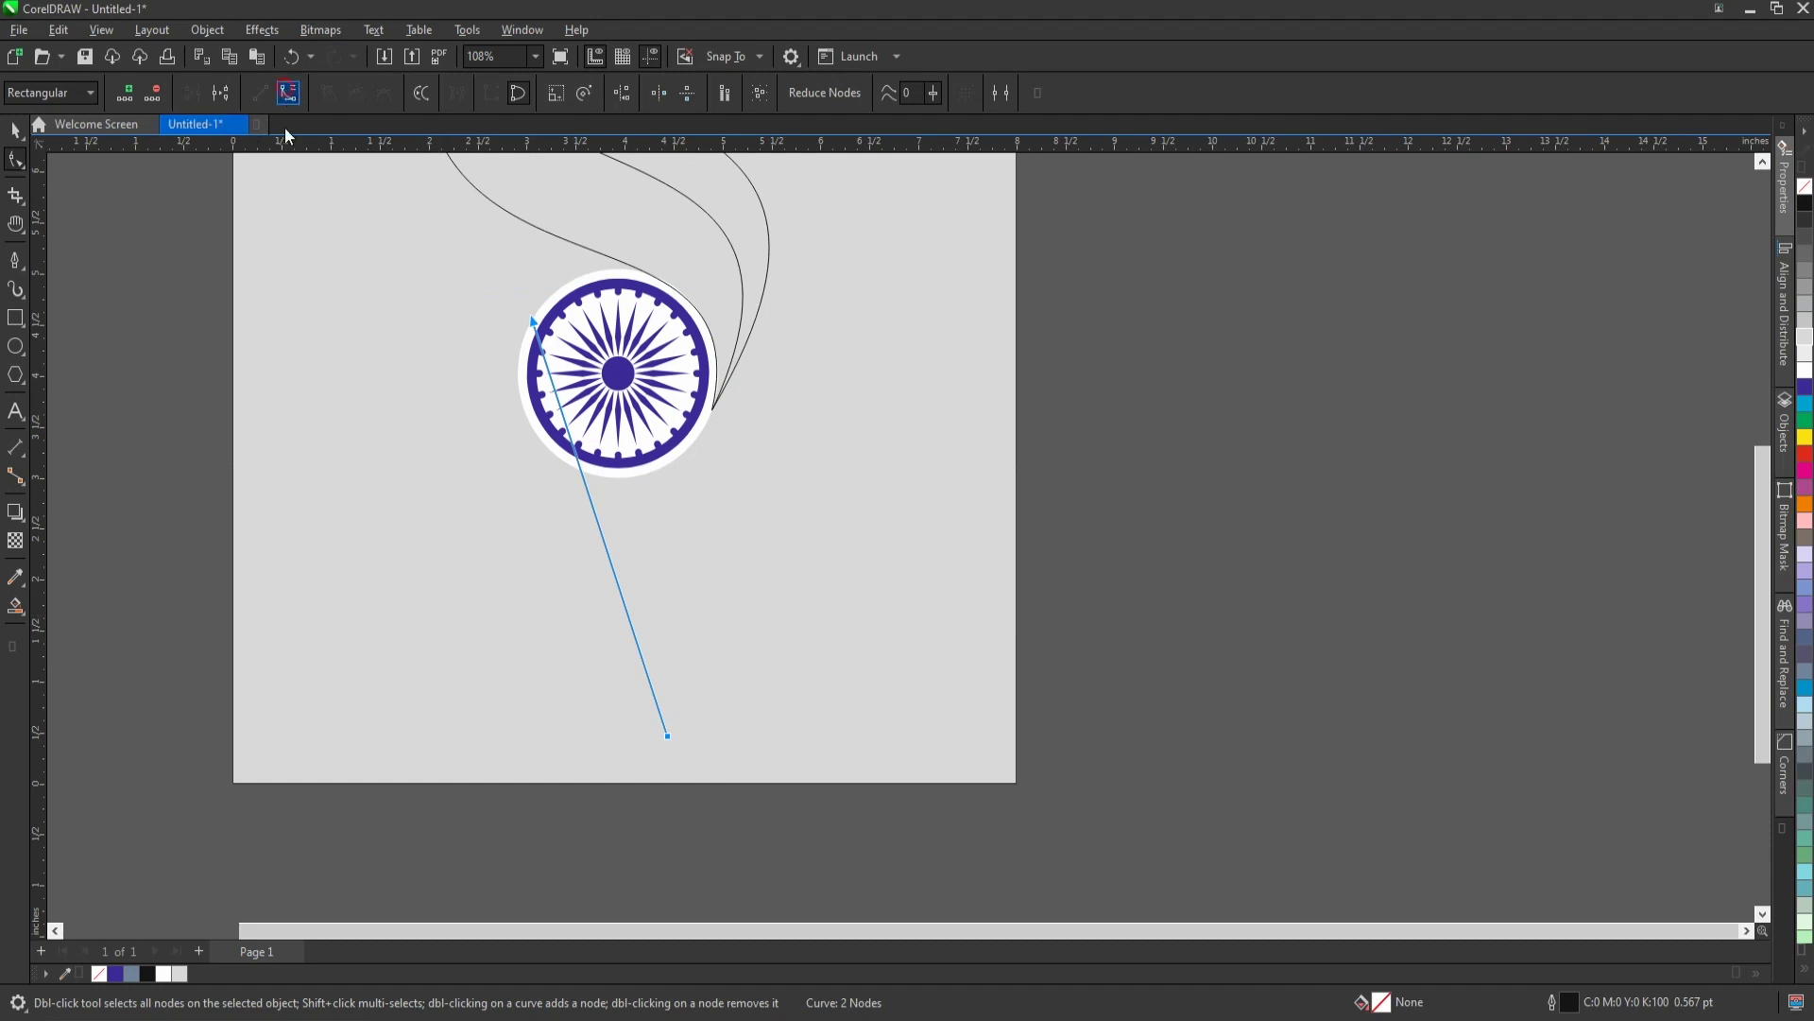
pyautogui.moveTo(587, 498)
pyautogui.mouseDown()
pyautogui.moveTo(505, 543)
pyautogui.moveTo(675, 488)
pyautogui.mouseUp()
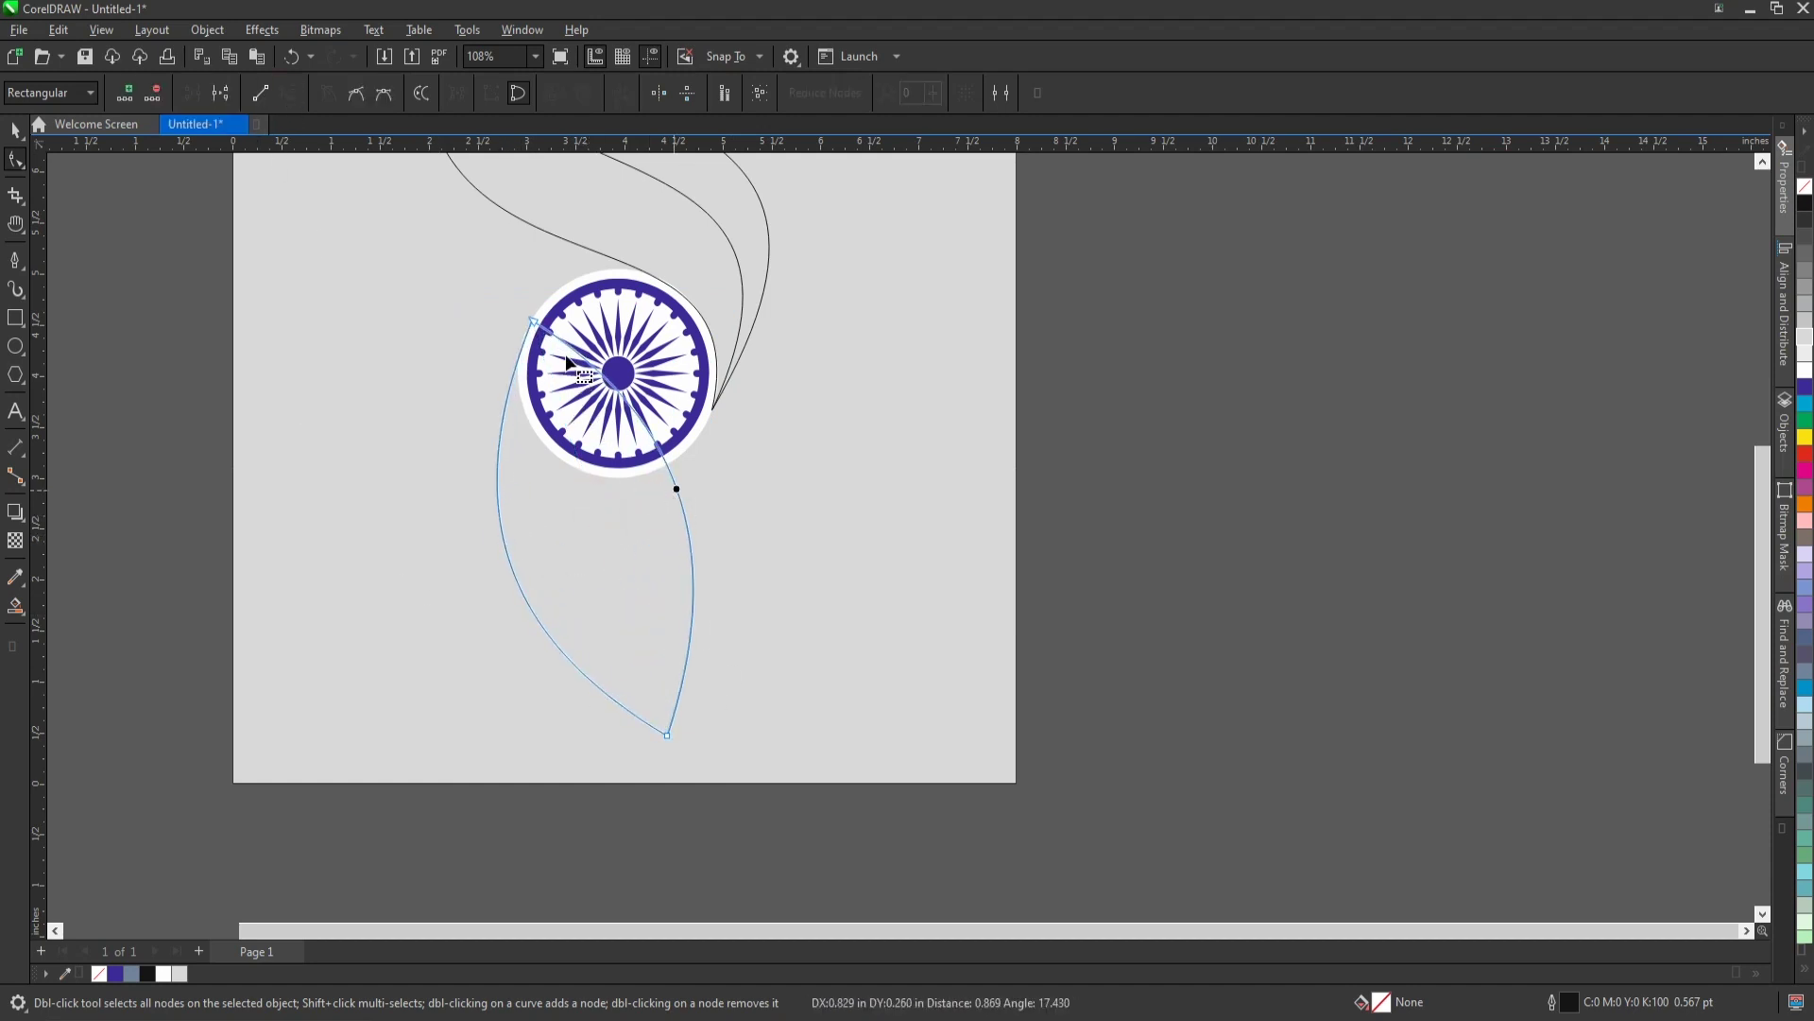
pyautogui.moveTo(447, 536); pyautogui.dragTo(416, 567)
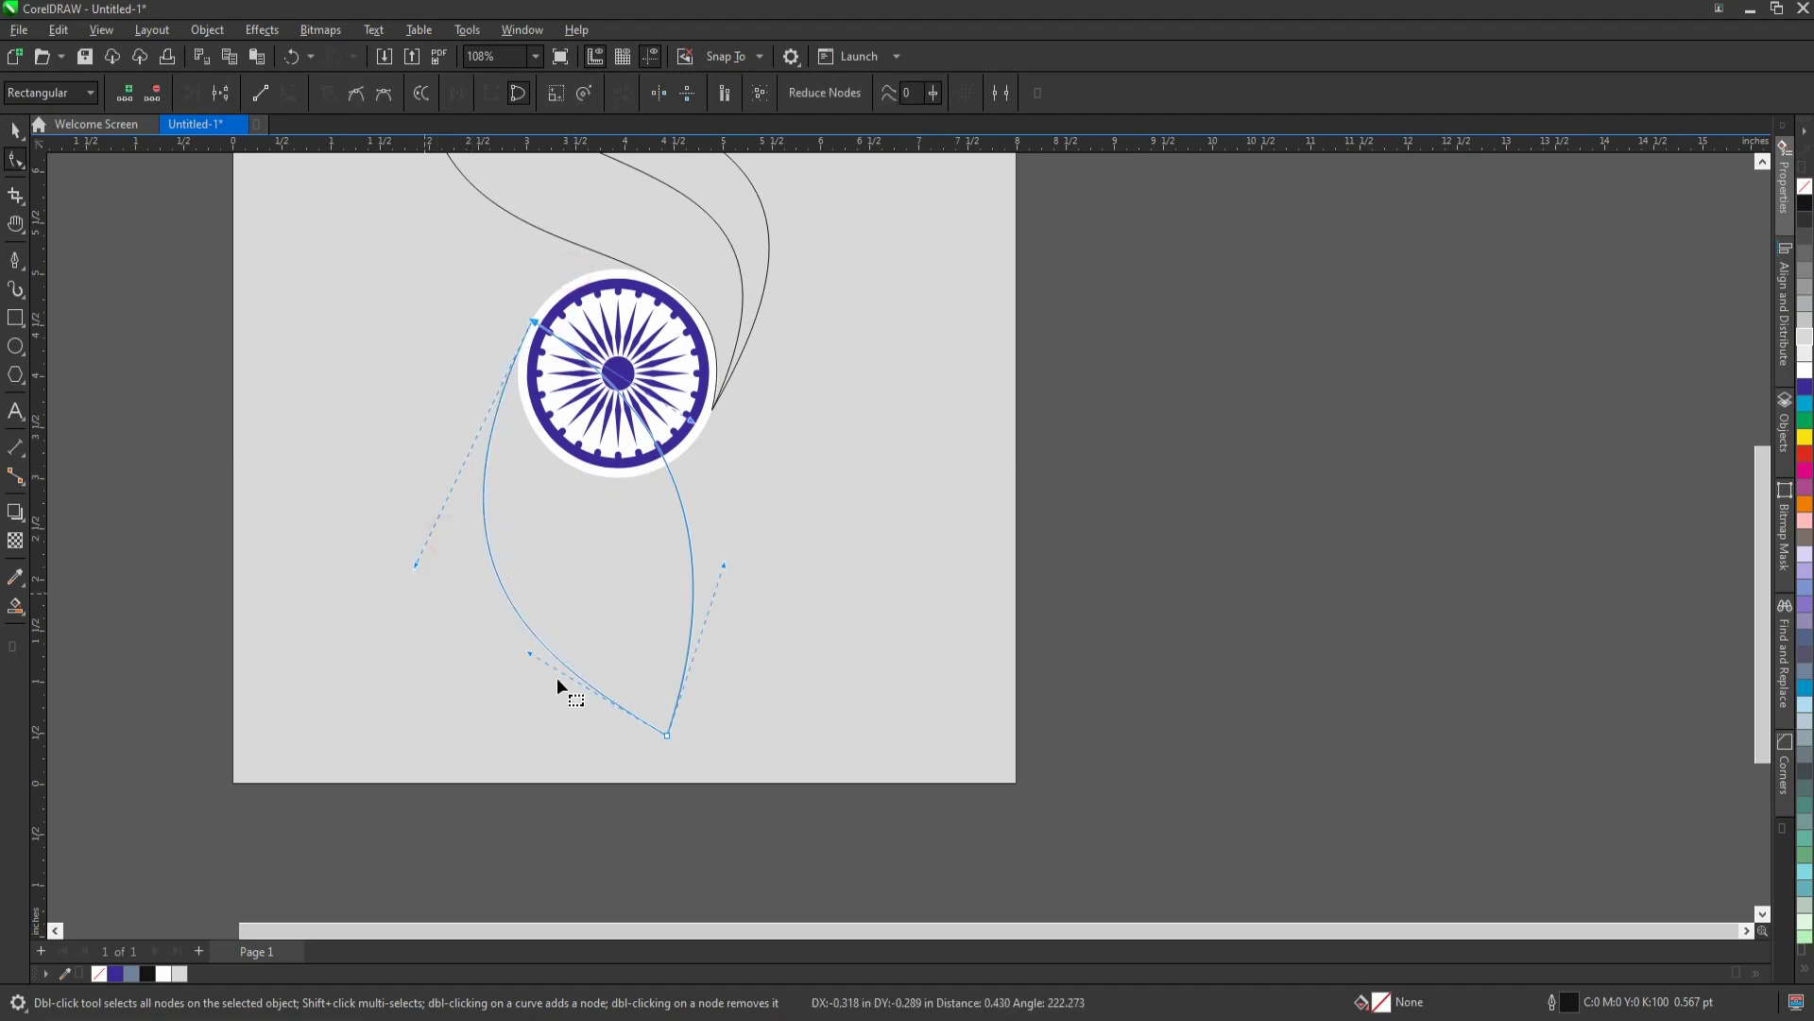
pyautogui.moveTo(529, 652); pyautogui.dragTo(789, 528)
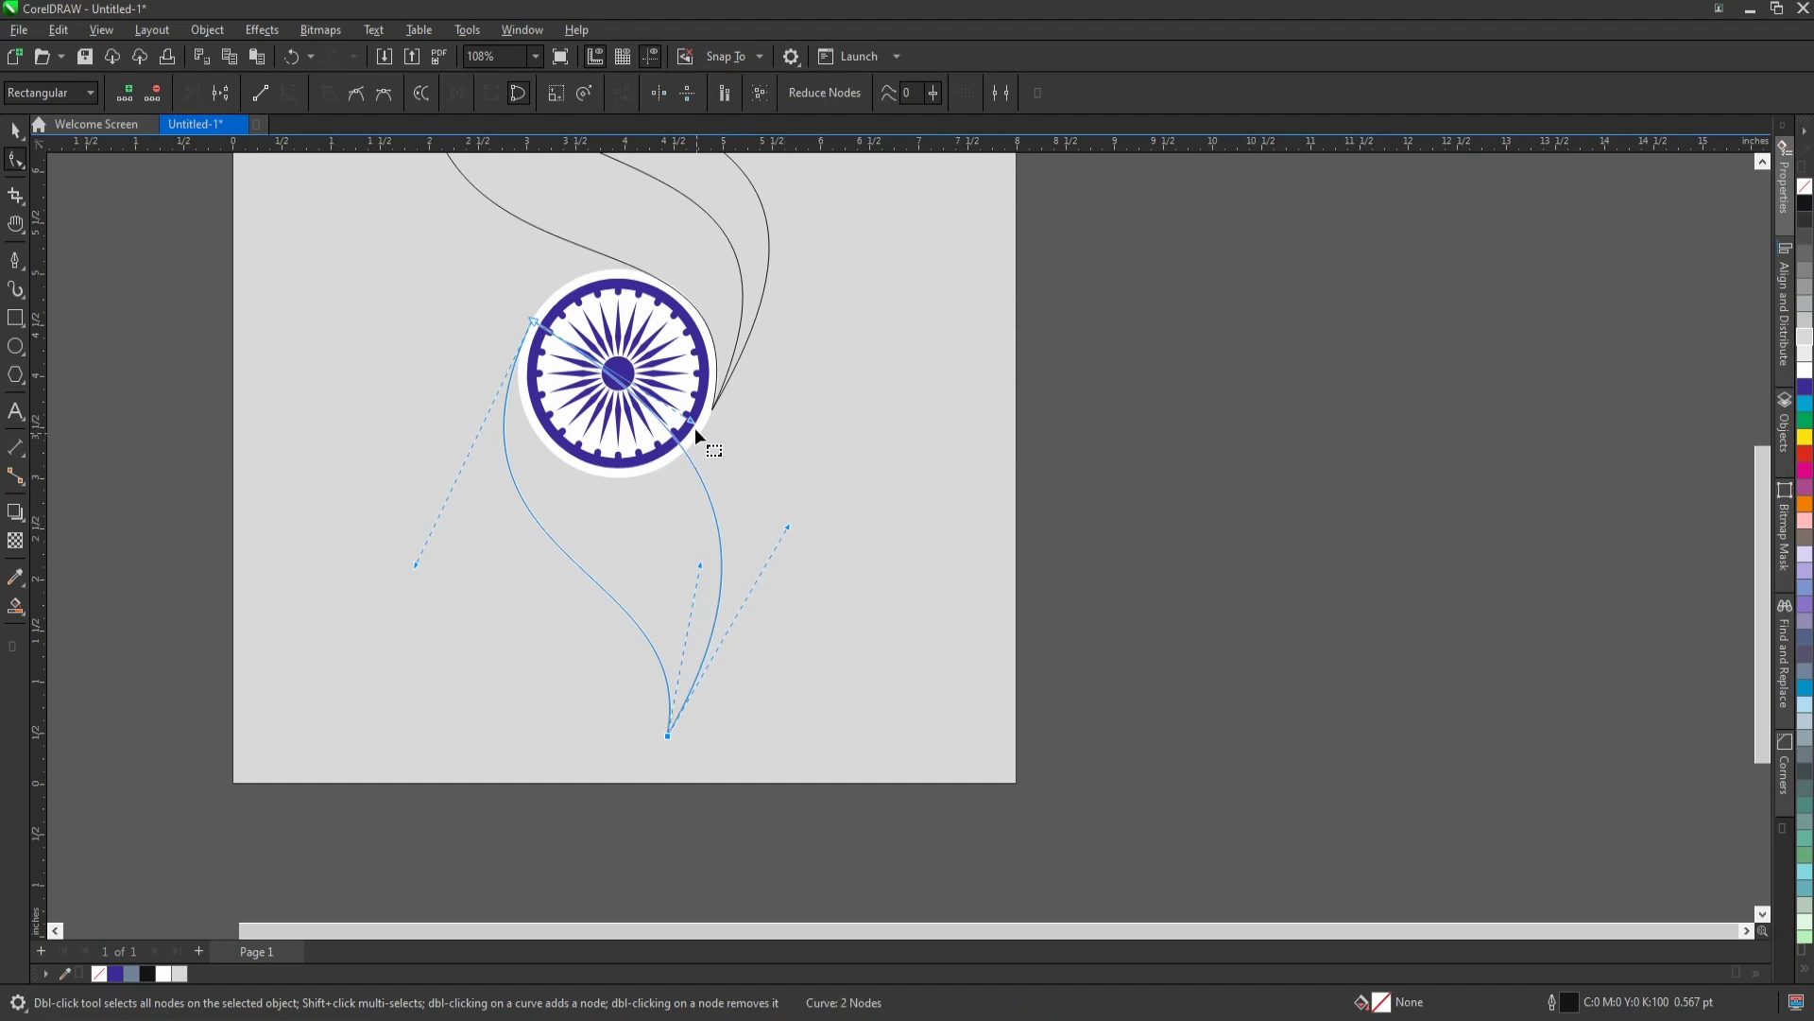
pyautogui.moveTo(692, 420); pyautogui.dragTo(455, 509)
pyautogui.moveTo(417, 566); pyautogui.dragTo(339, 640)
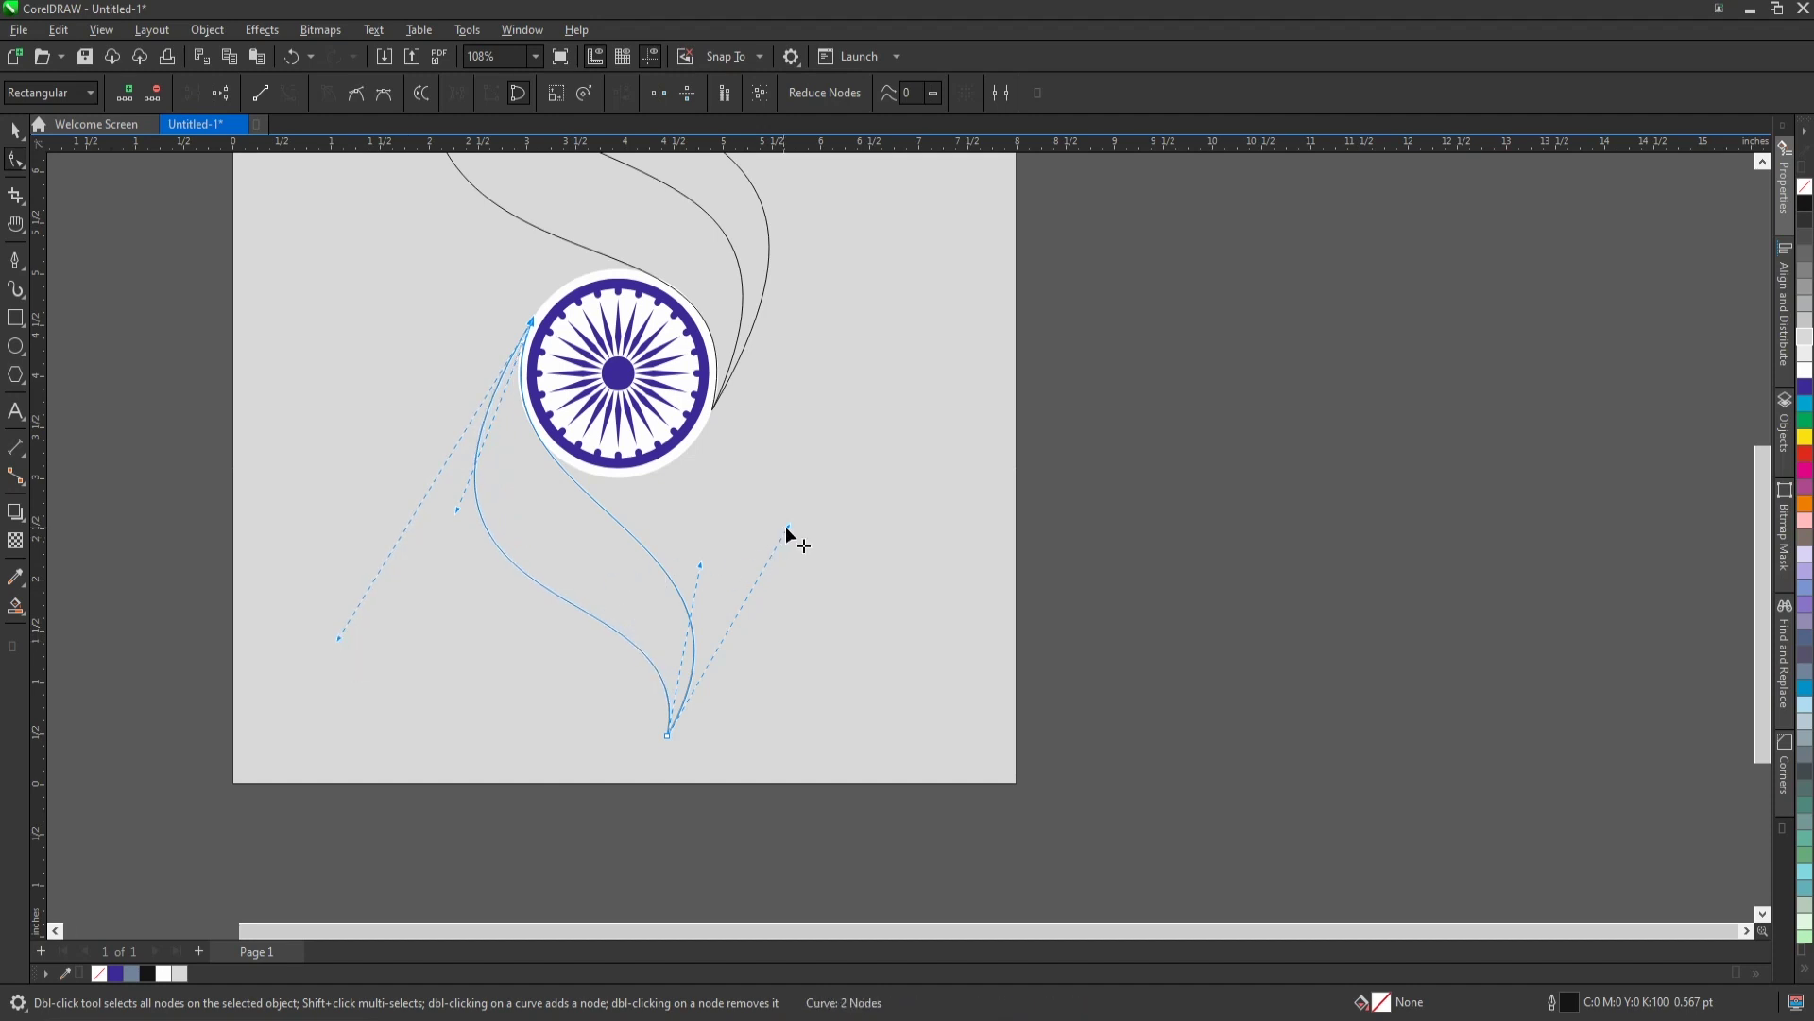
pyautogui.moveTo(788, 527); pyautogui.dragTo(824, 429)
pyautogui.moveTo(700, 567); pyautogui.dragTo(707, 552)
pyautogui.moveTo(336, 643); pyautogui.dragTo(349, 654)
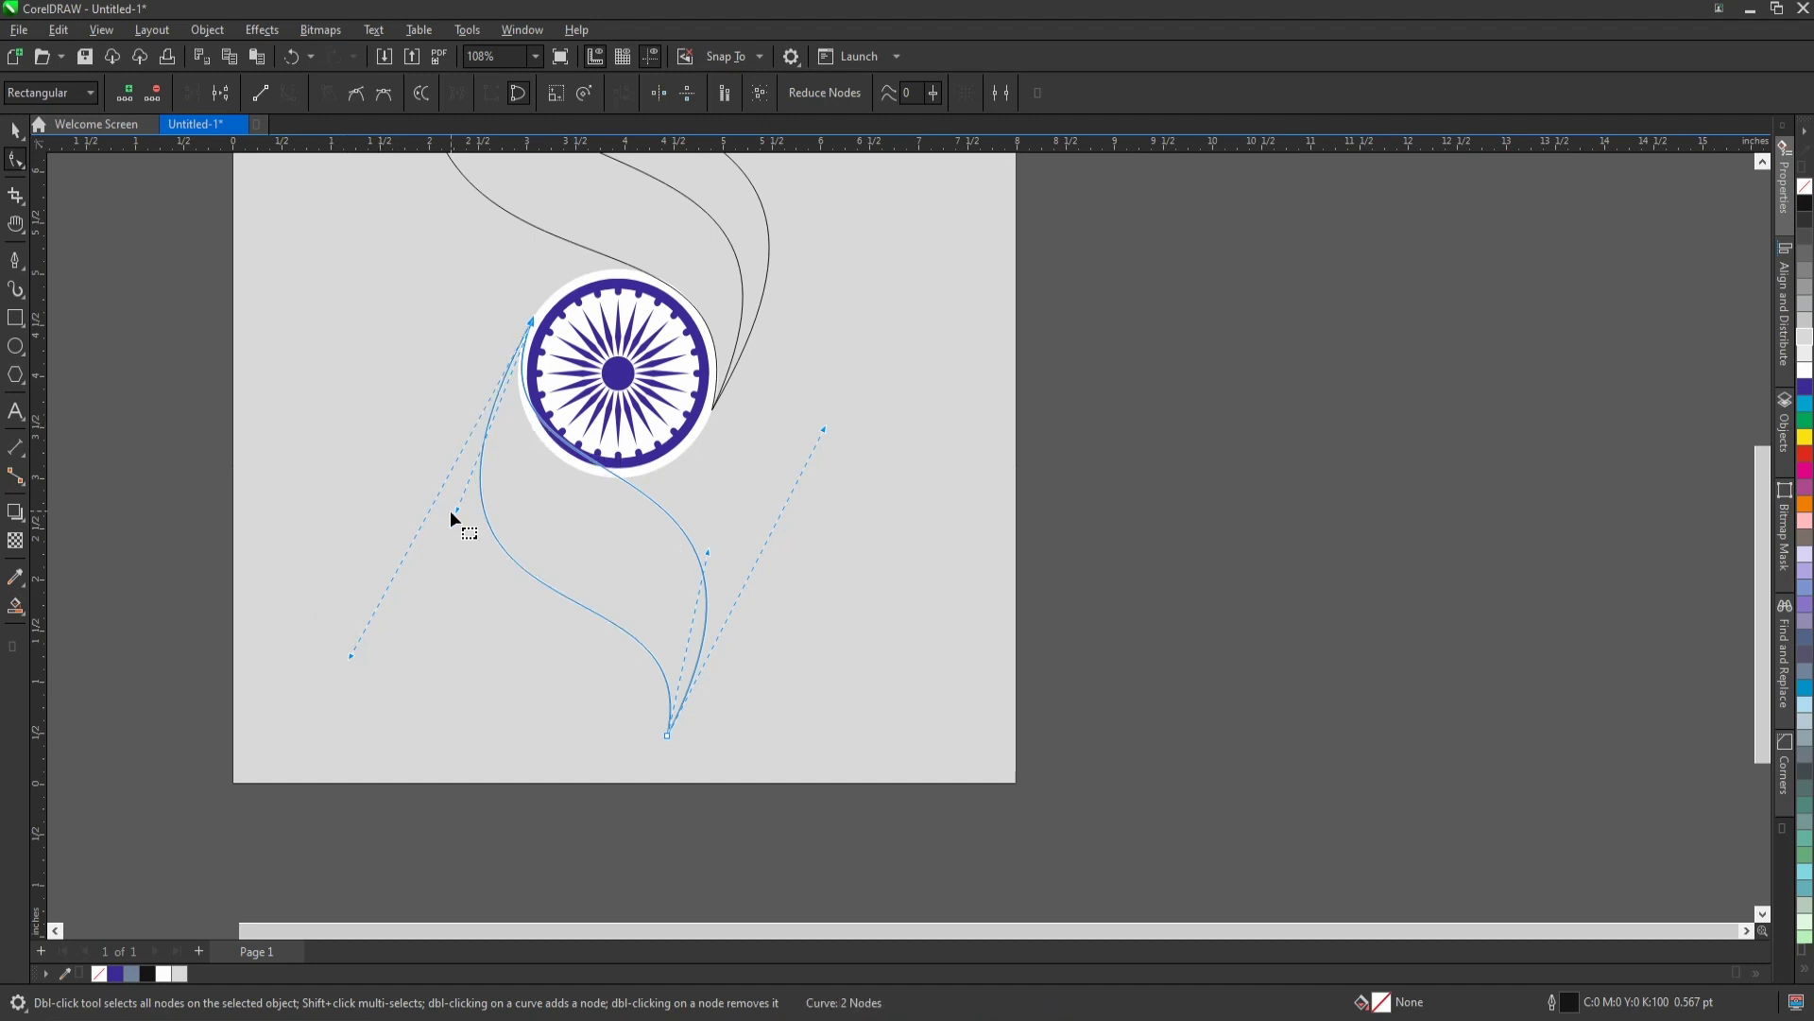
pyautogui.moveTo(453, 511); pyautogui.dragTo(453, 557)
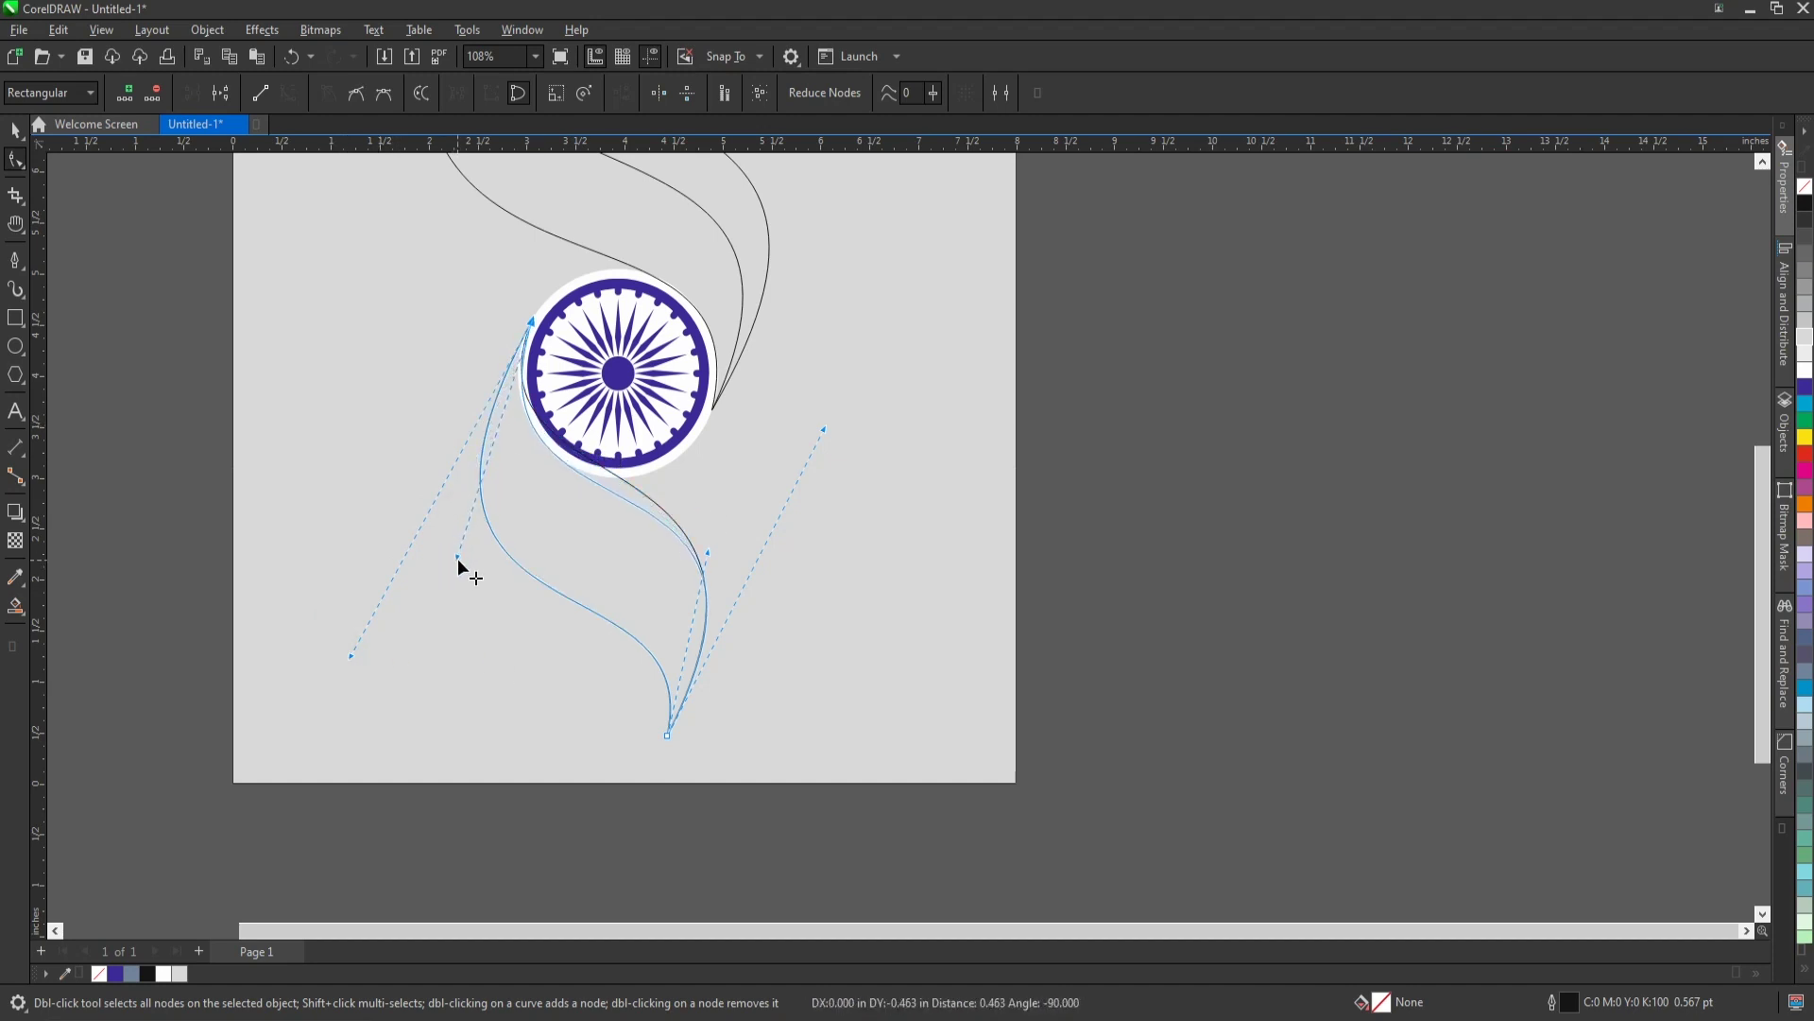
# Make the swoosh's inner curve hug the wheel and reshape the lower swoosh curve.
pyautogui.scroll(2, 461, 557)
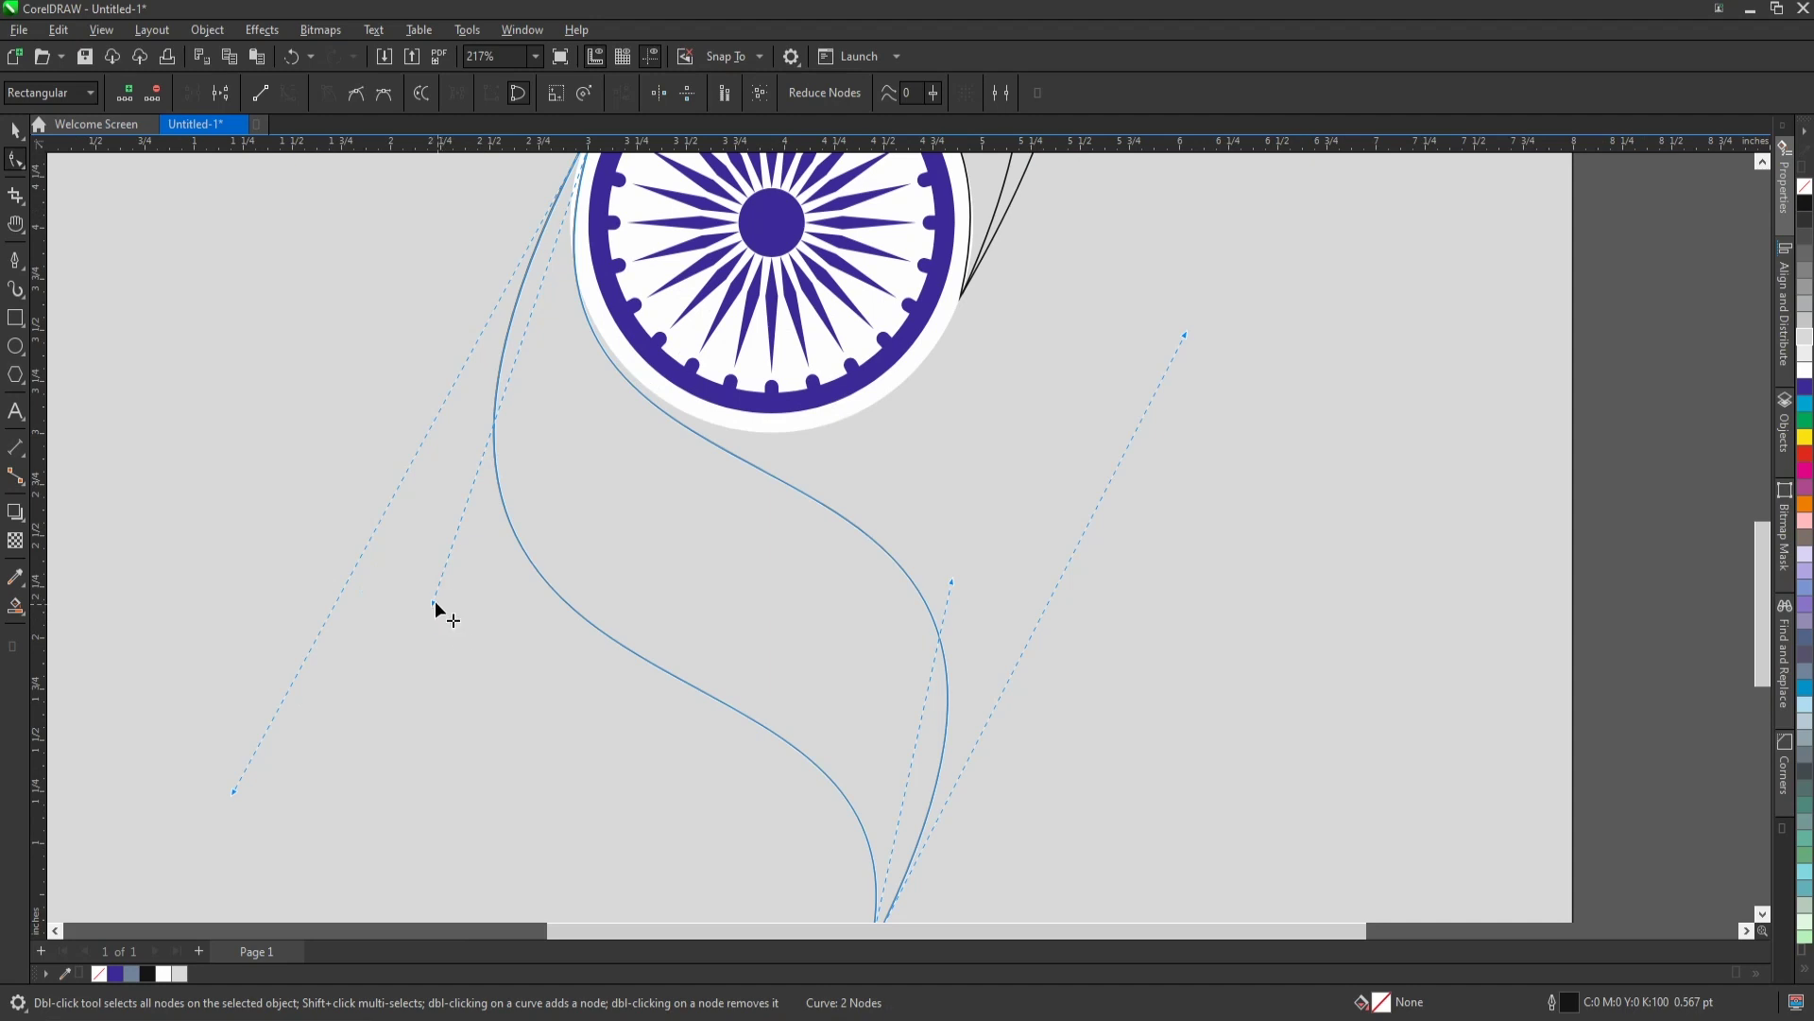
pyautogui.moveTo(435, 605); pyautogui.dragTo(420, 539)
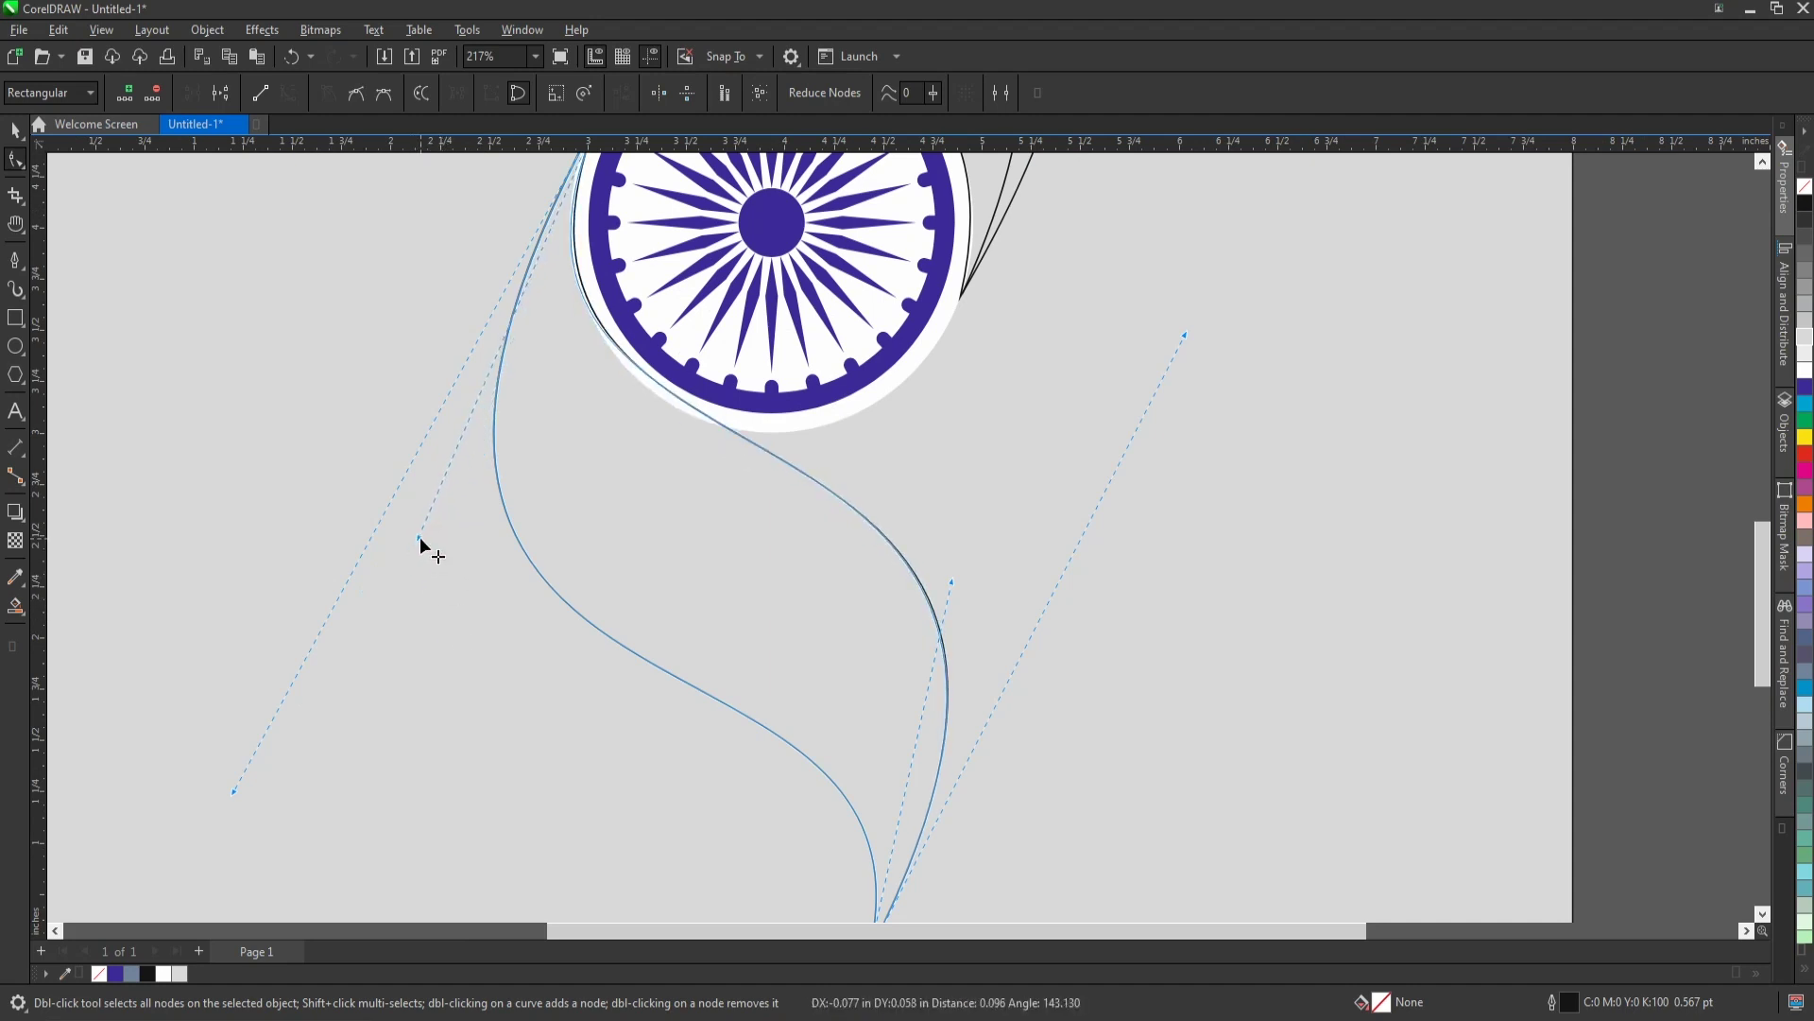
pyautogui.moveTo(1185, 336); pyautogui.dragTo(1174, 384)
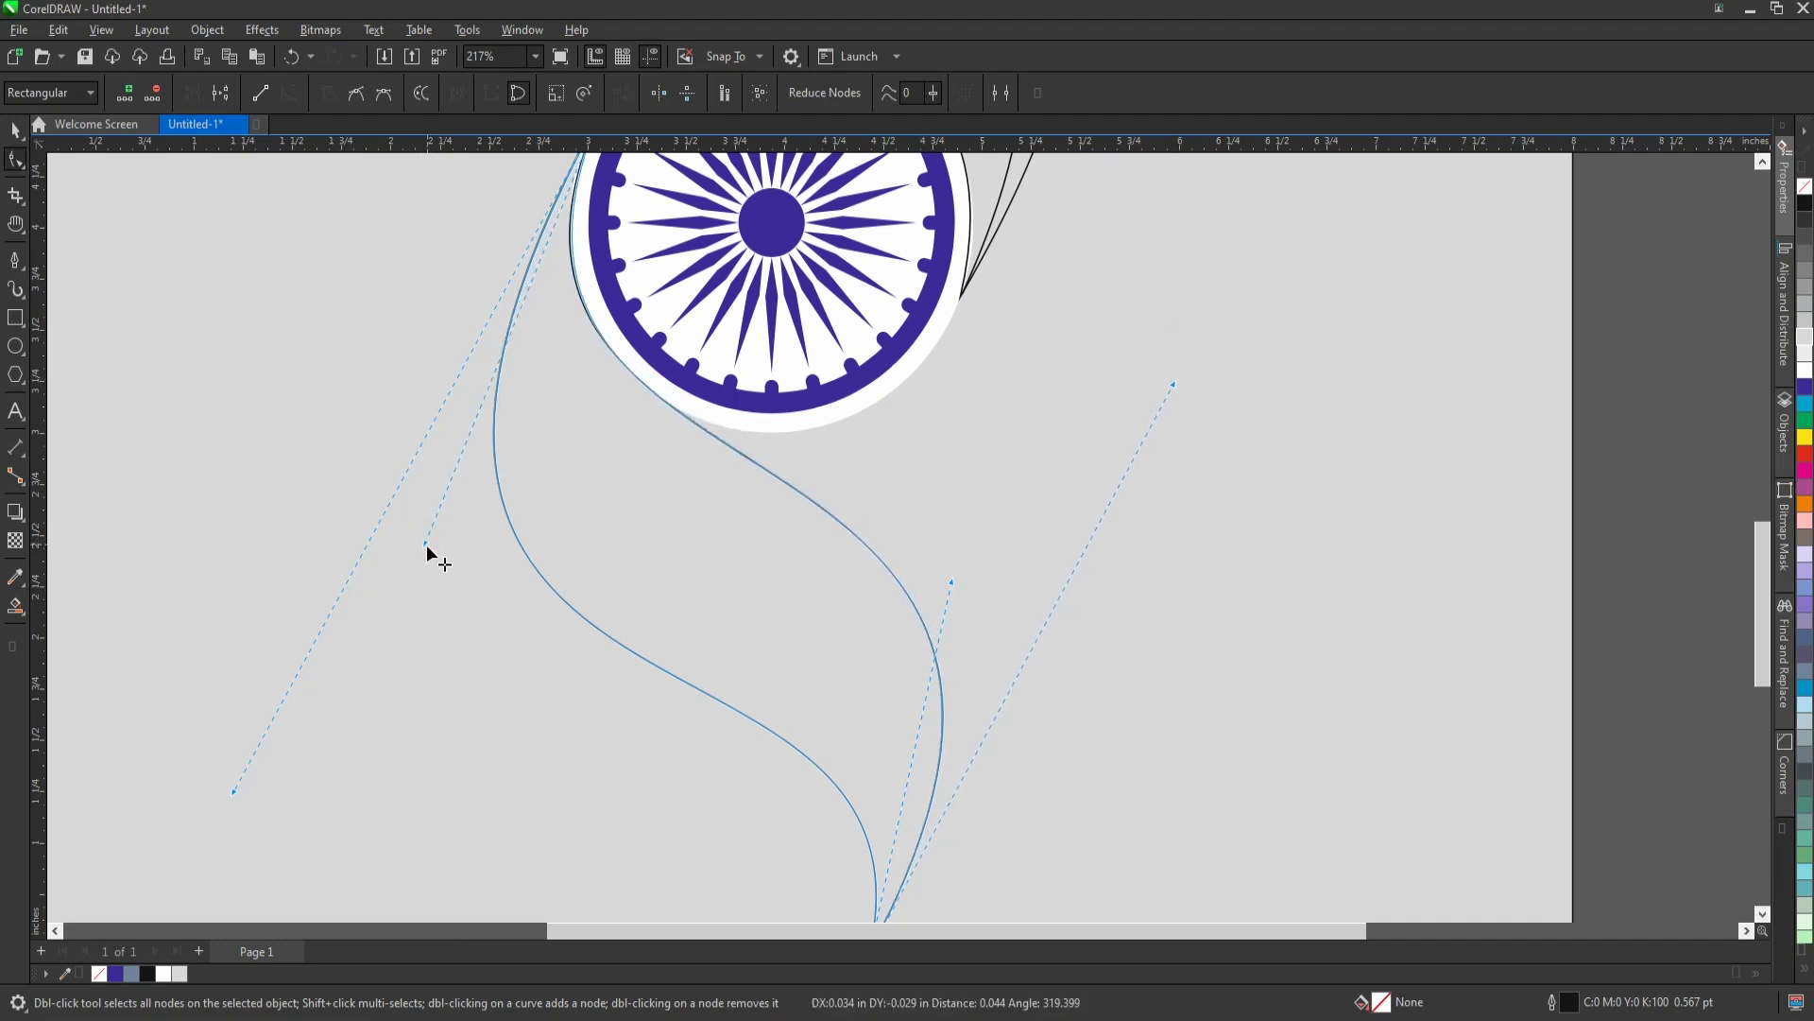
pyautogui.scroll(-2, 427, 545)
pyautogui.scroll(1, 473, 619)
pyautogui.scroll(2, 480, 348)
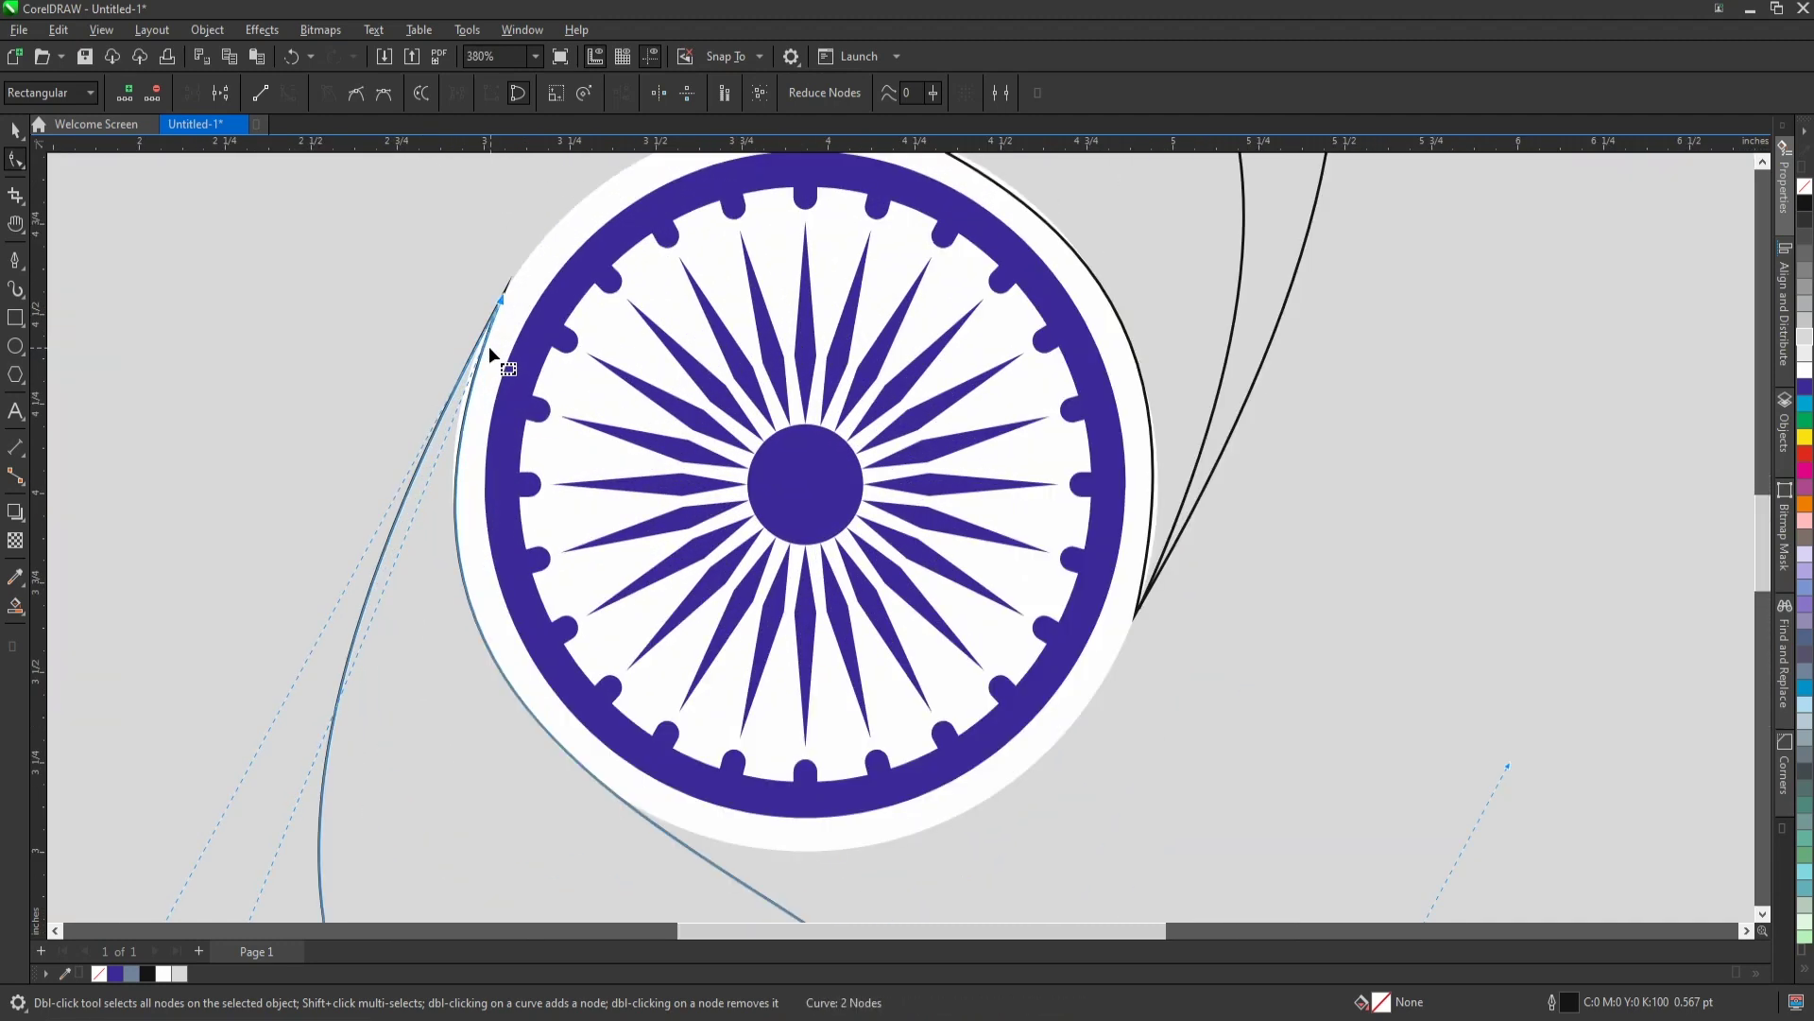
pyautogui.scroll(-1, 302, 709)
pyautogui.scroll(1, 265, 812)
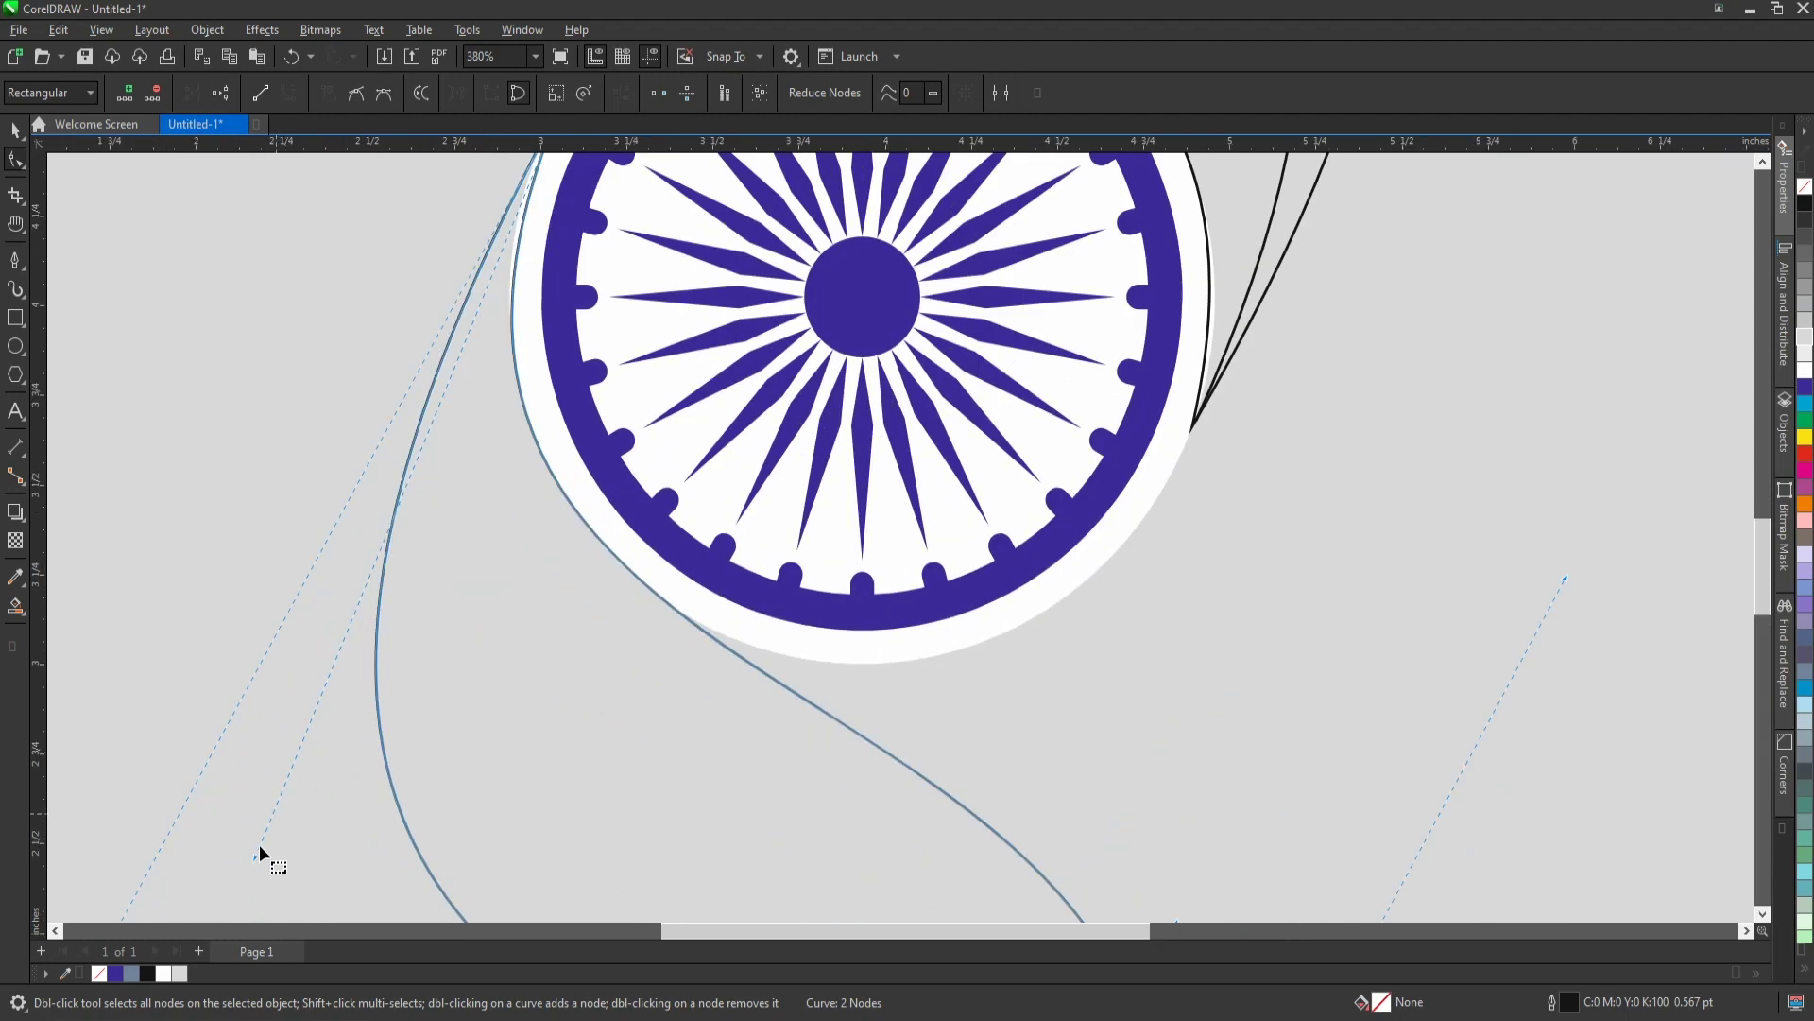
pyautogui.moveTo(256, 857); pyautogui.dragTo(258, 822)
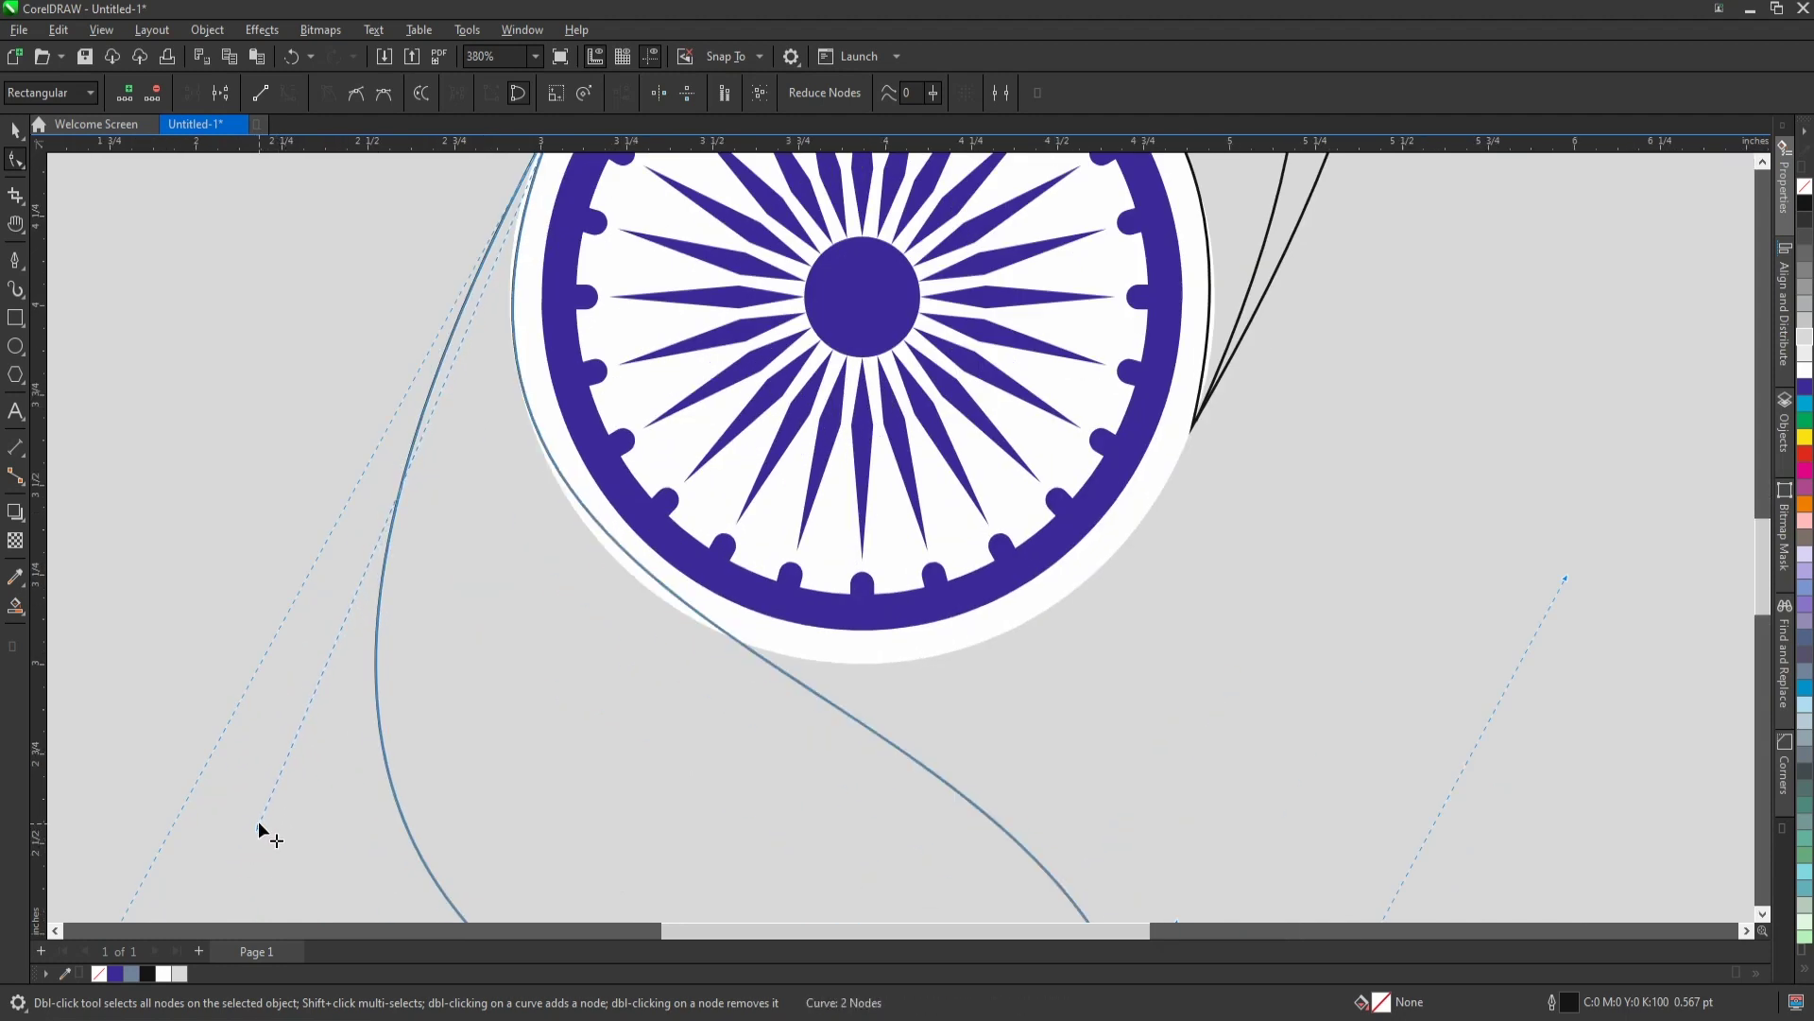
pyautogui.scroll(-3, 261, 546)
pyautogui.scroll(1, 782, 643)
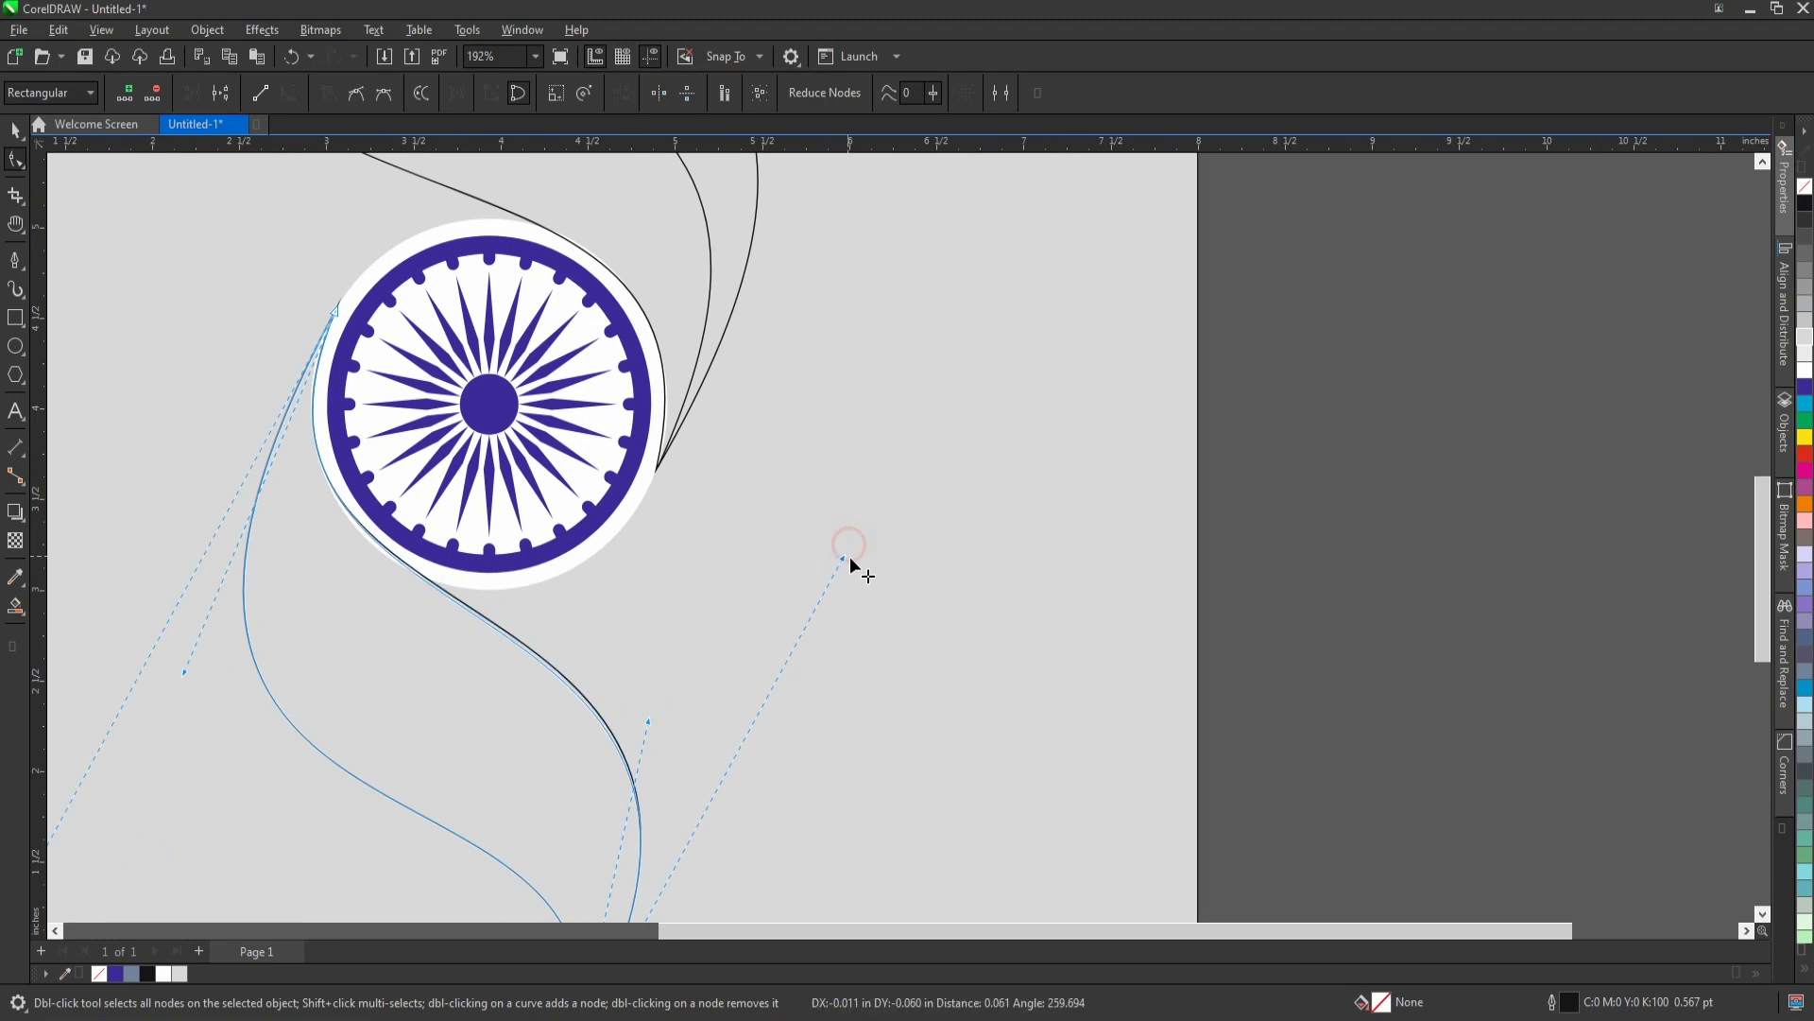
pyautogui.scroll(-2, 728, 395)
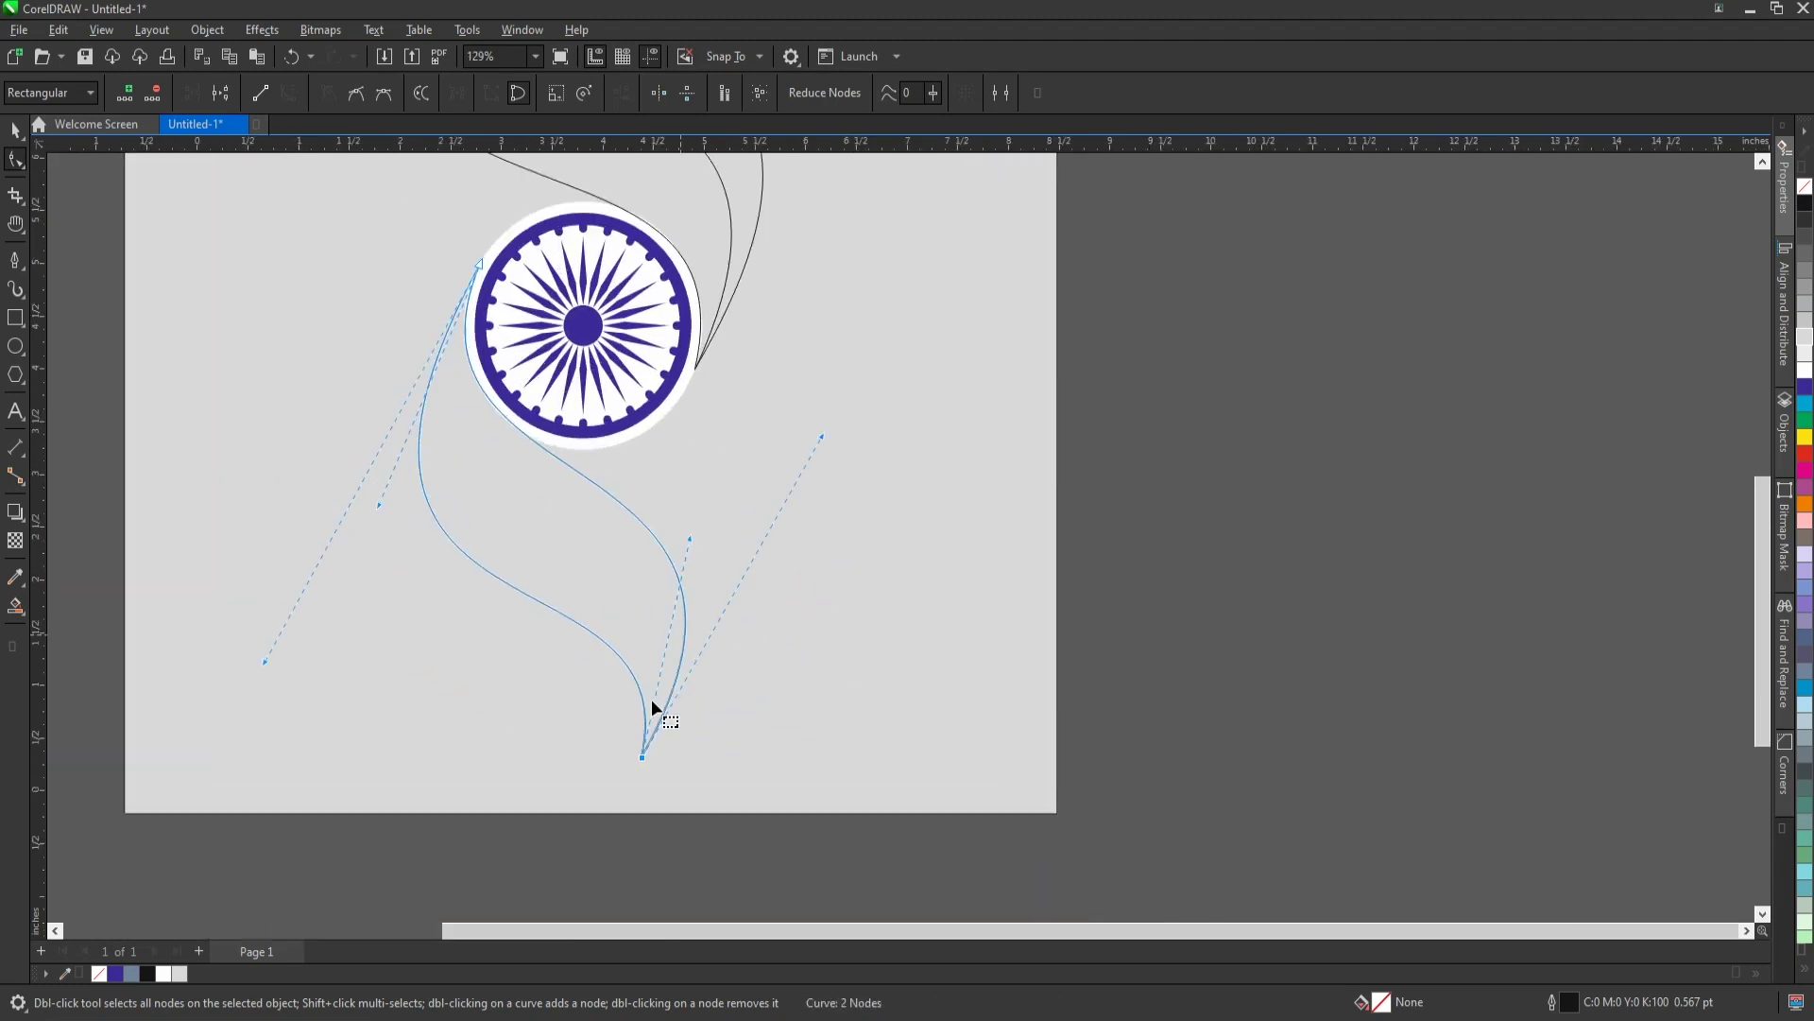
# Adjust the control handles near the swoosh's bottom tip and middle bend.
pyautogui.click(678, 540)
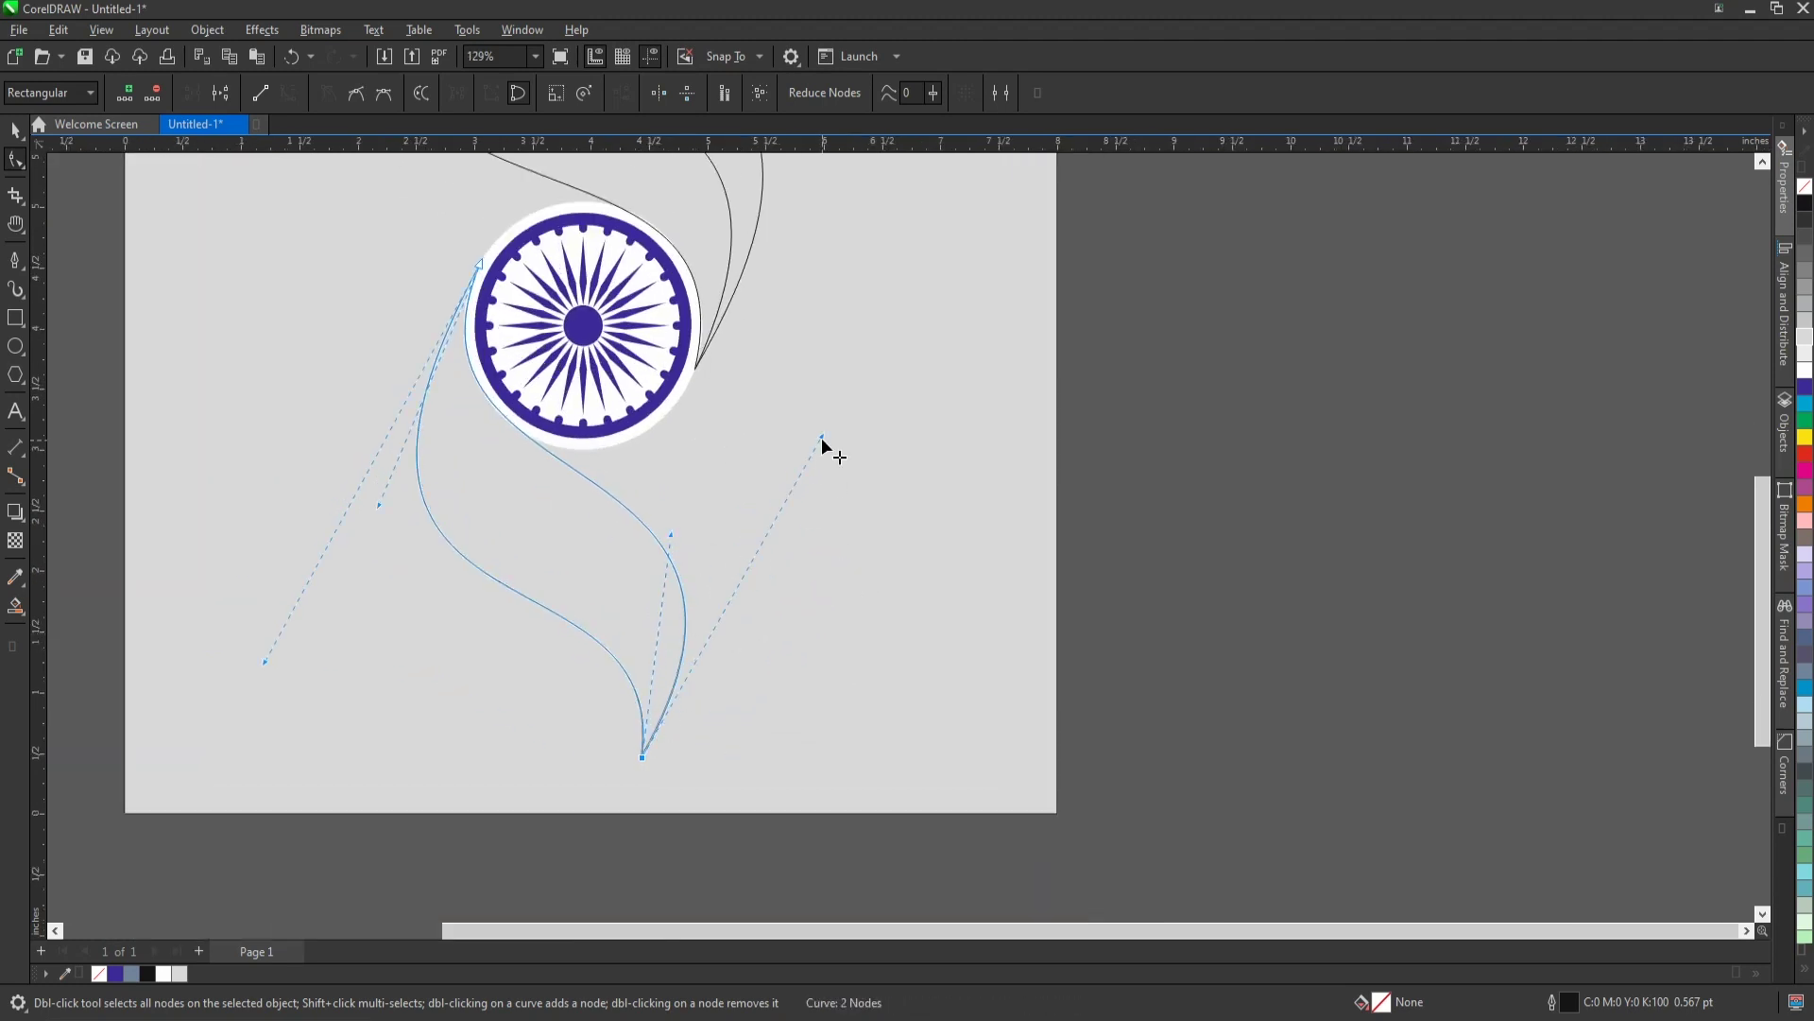
pyautogui.moveTo(822, 438); pyautogui.dragTo(848, 464)
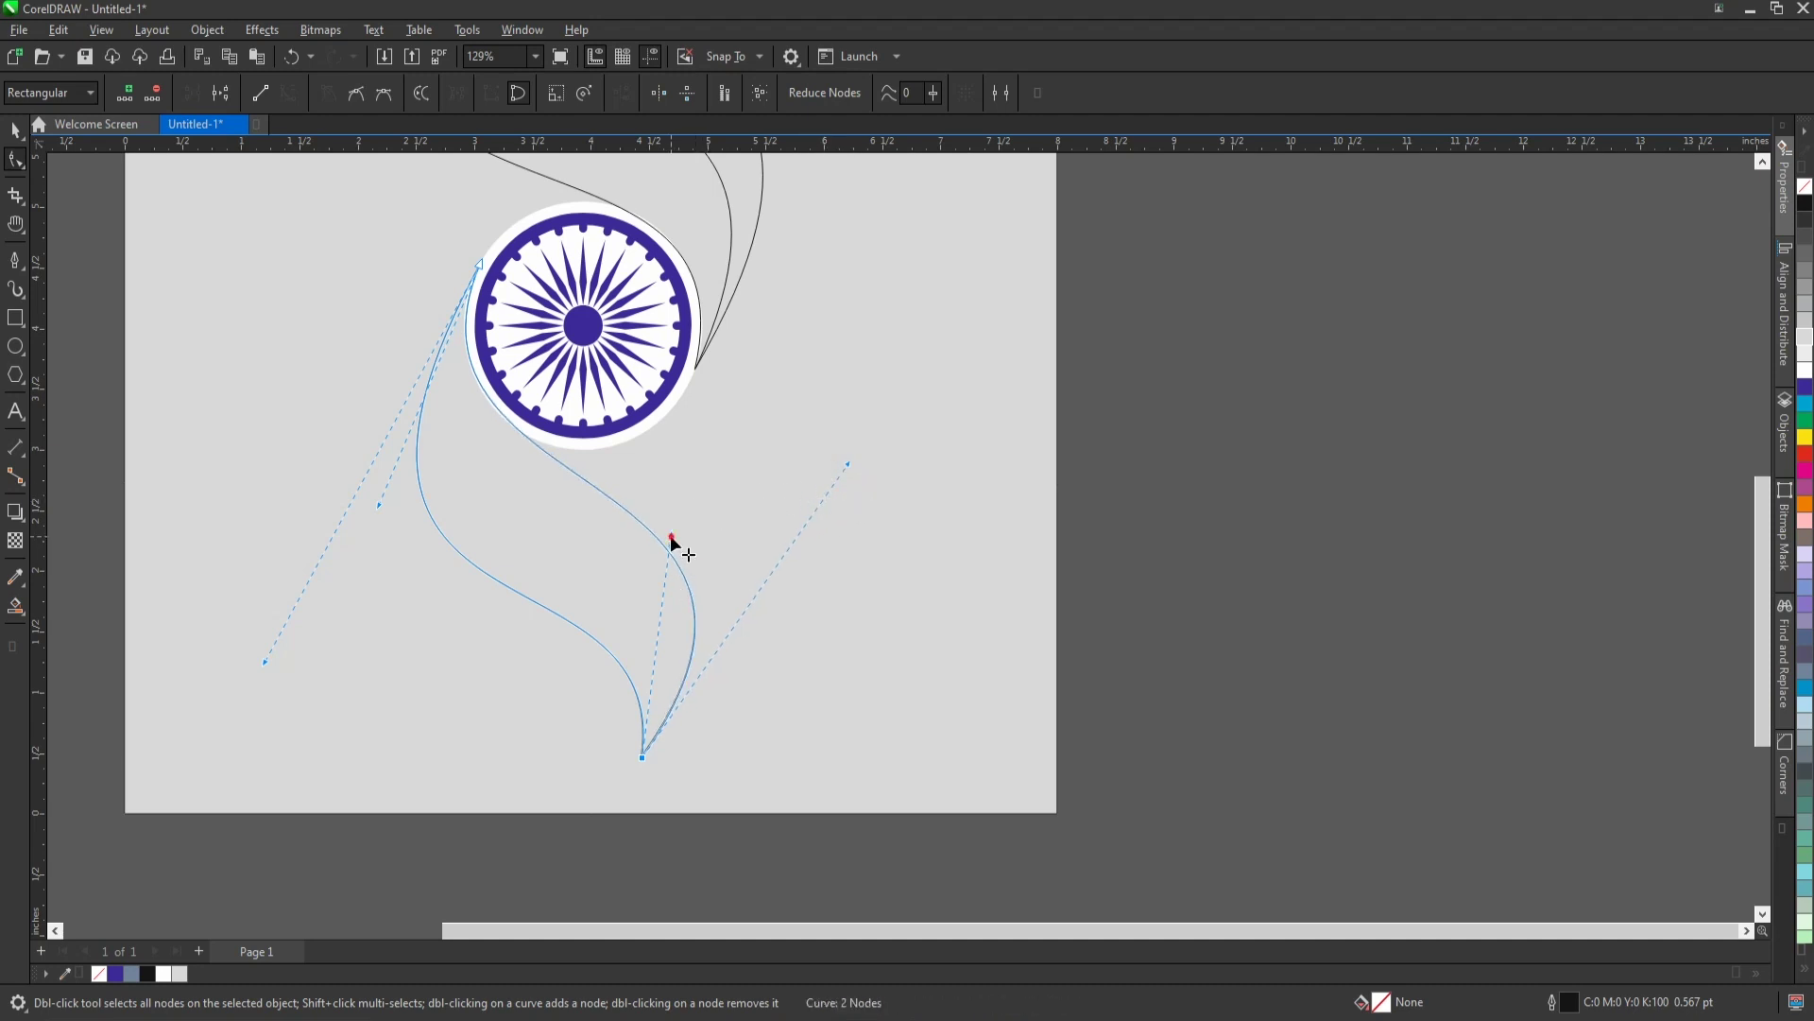
pyautogui.moveTo(671, 539); pyautogui.dragTo(678, 549)
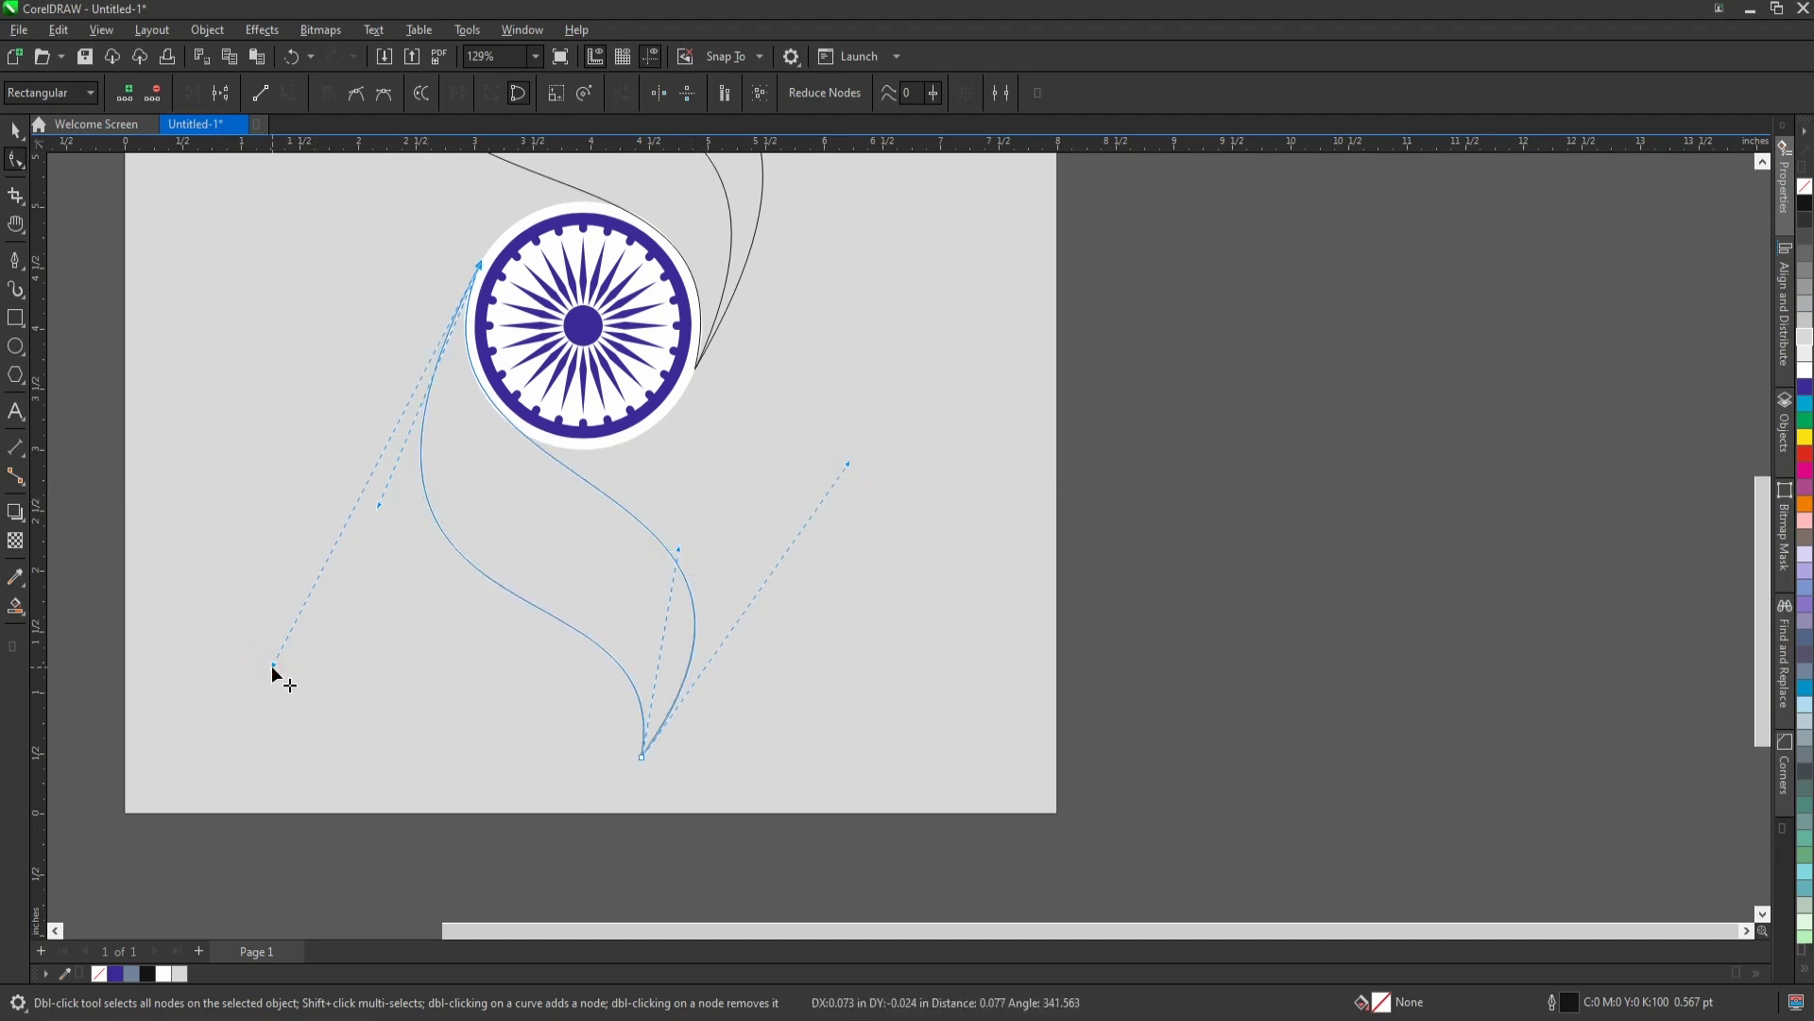
pyautogui.scroll(-2, 394, 570)
pyautogui.press('space')
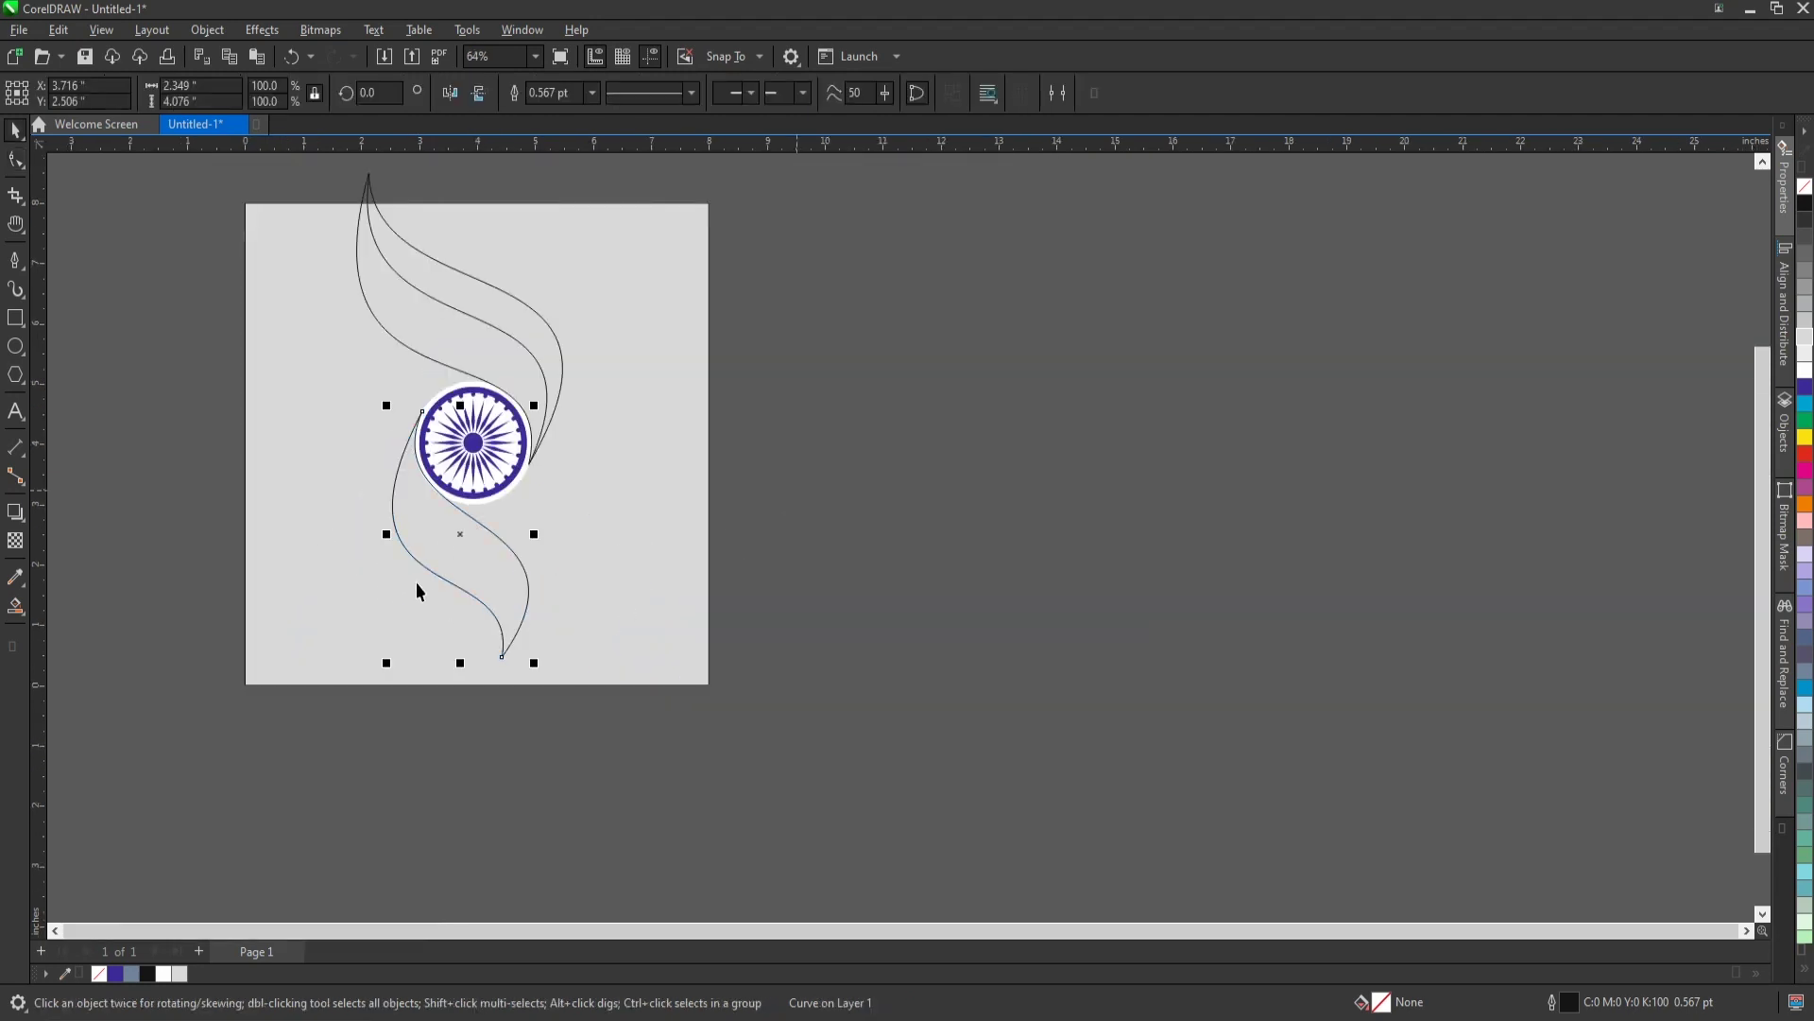
pyautogui.scroll(1, 426, 643)
pyautogui.press('F10')
pyautogui.scroll(1, 529, 567)
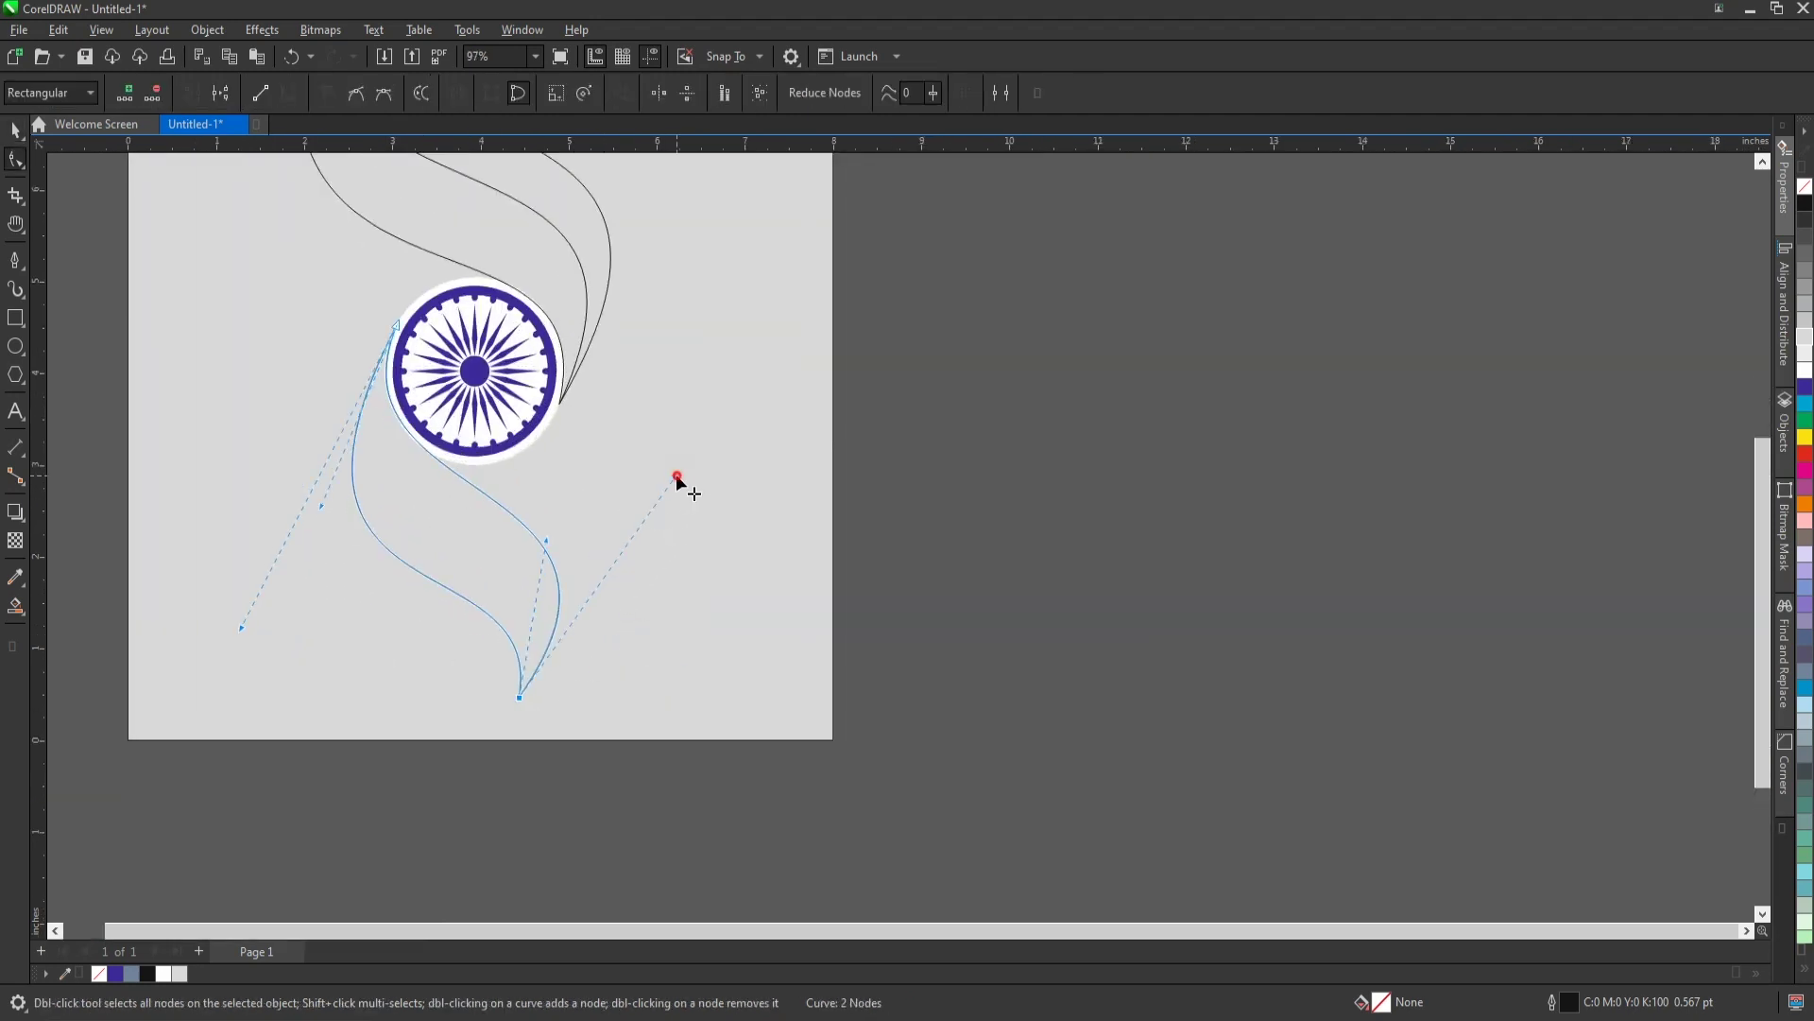
# Fine-tune the curve's lower lobe and lower-left handle, then deselect it.
pyautogui.moveTo(676, 478); pyautogui.dragTo(699, 481)
pyautogui.scroll(1, 406, 461)
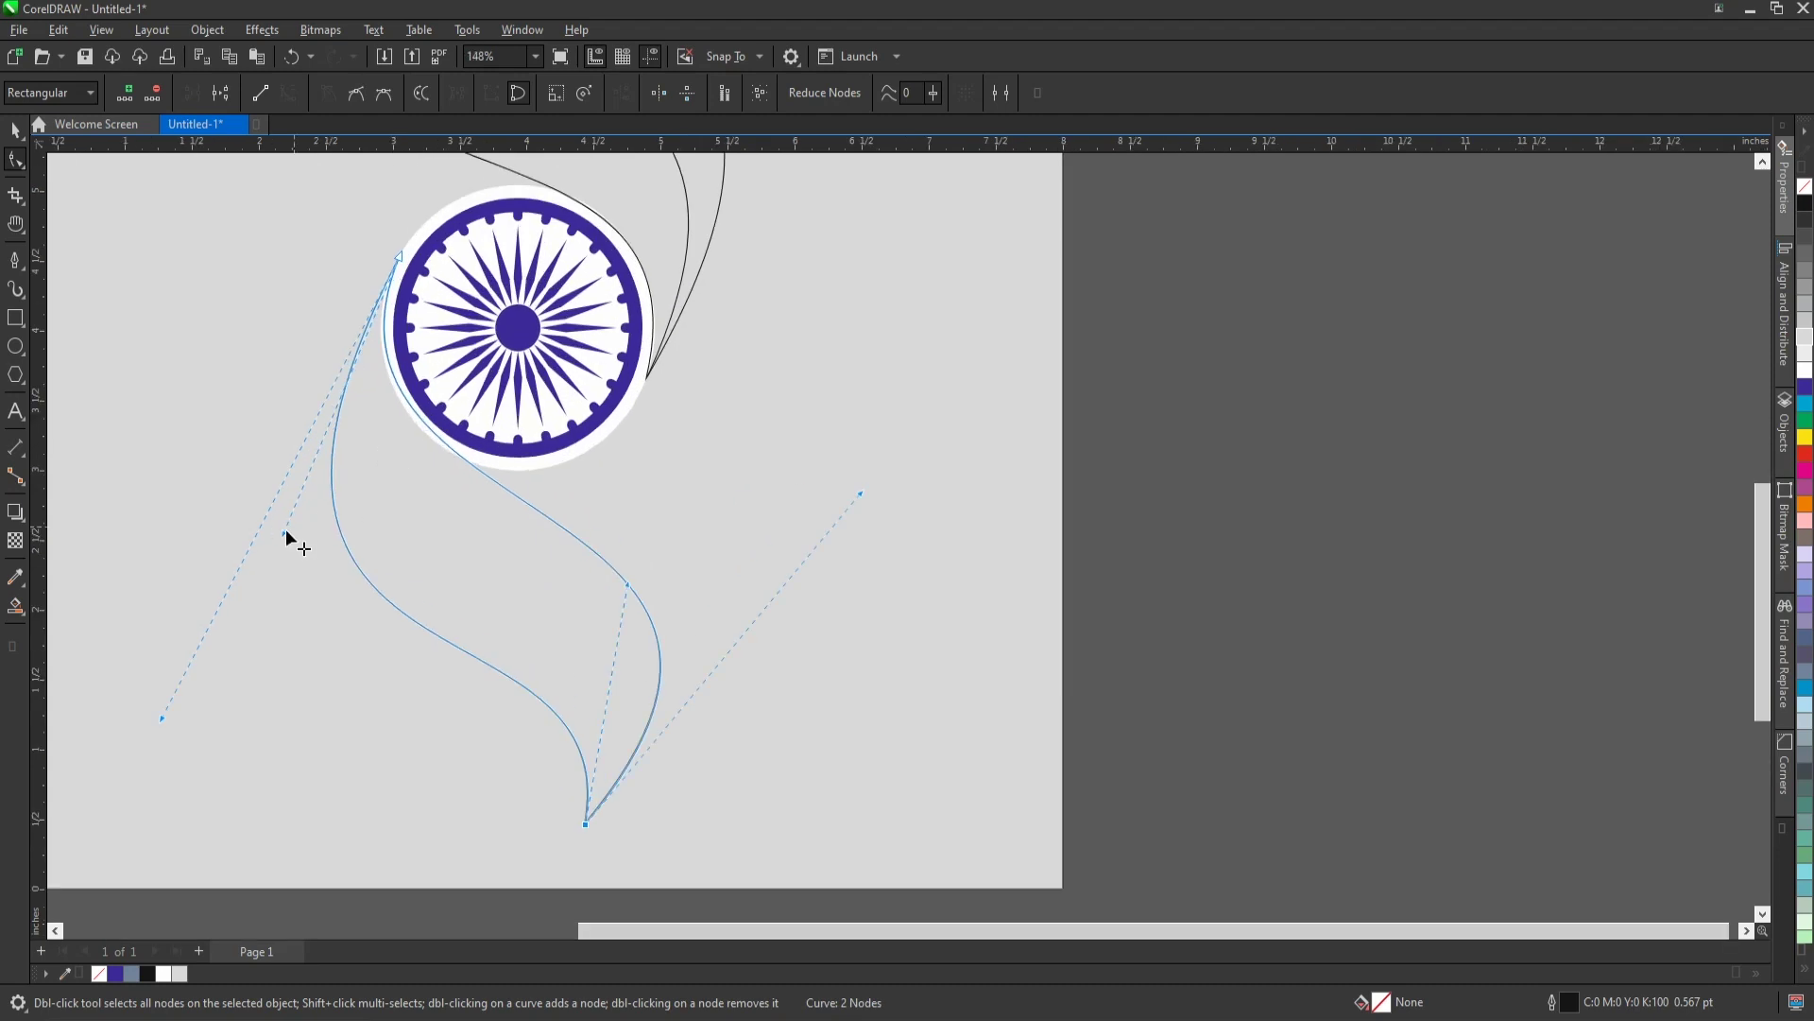
pyautogui.moveTo(282, 537); pyautogui.dragTo(344, 522)
pyautogui.scroll(-1, 516, 451)
pyautogui.press('space')
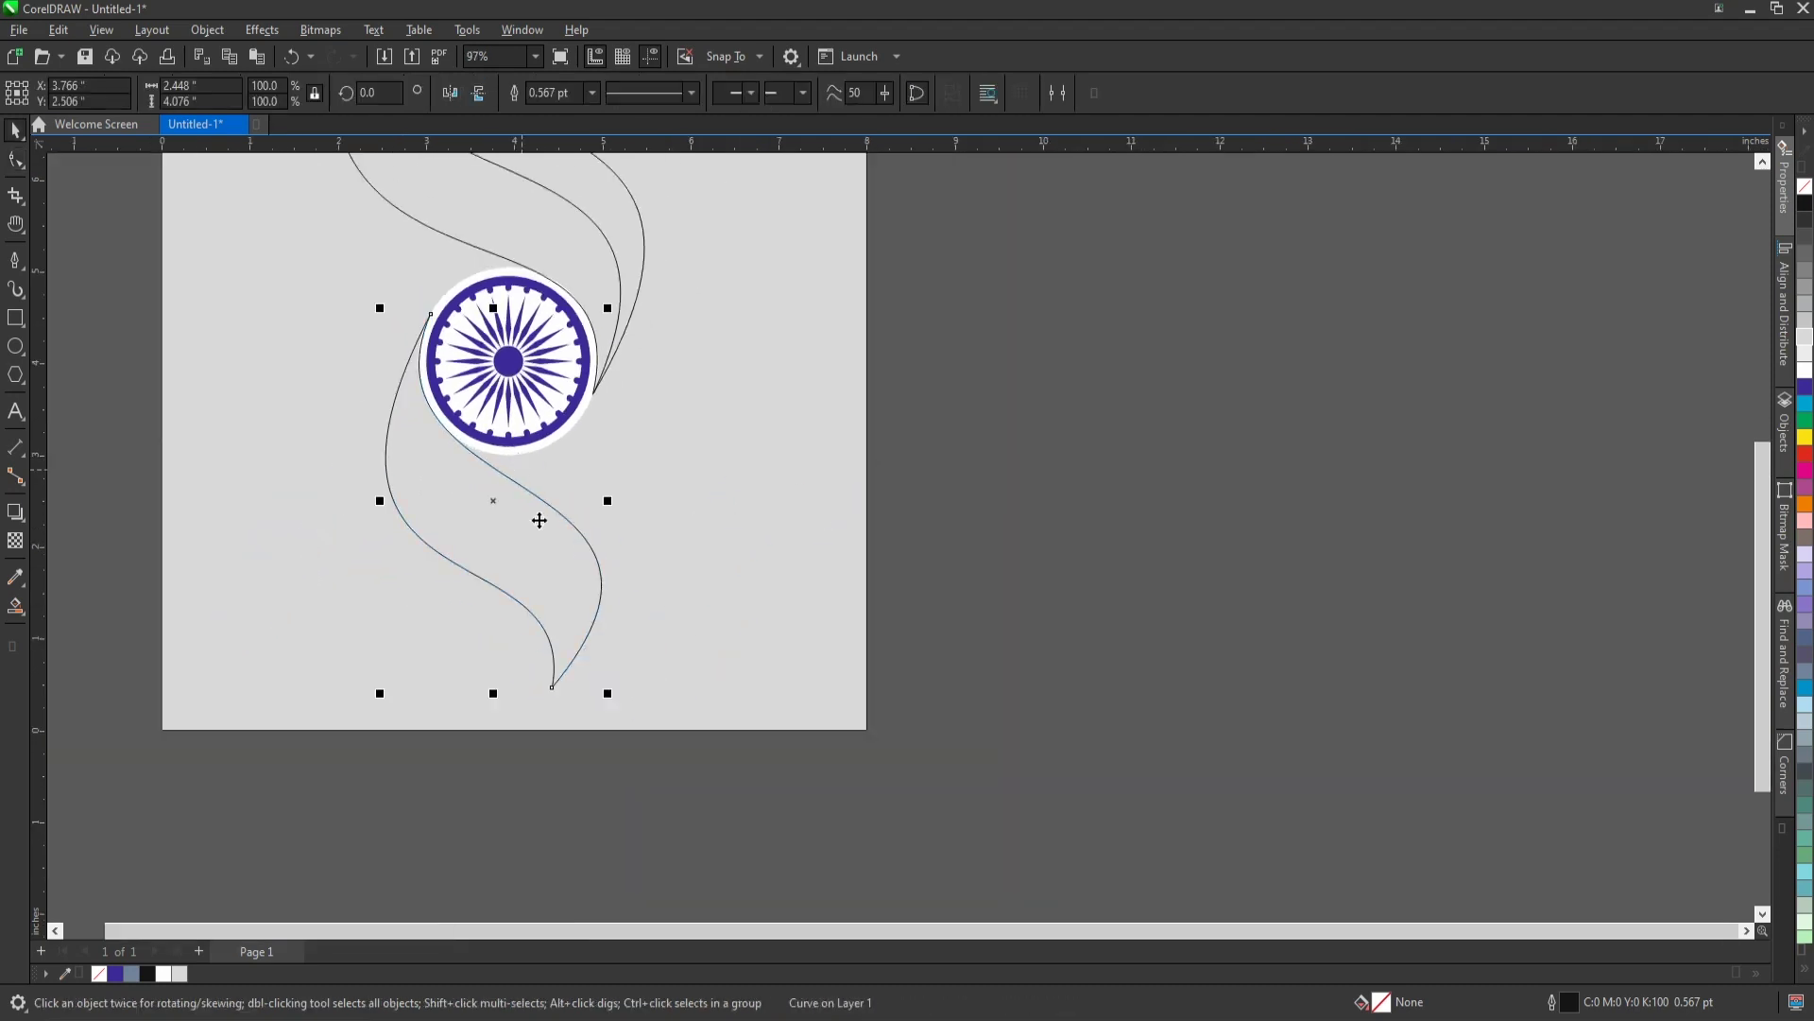
pyautogui.scroll(-1, 596, 463)
pyautogui.click(529, 459)
pyautogui.scroll(1, 524, 473)
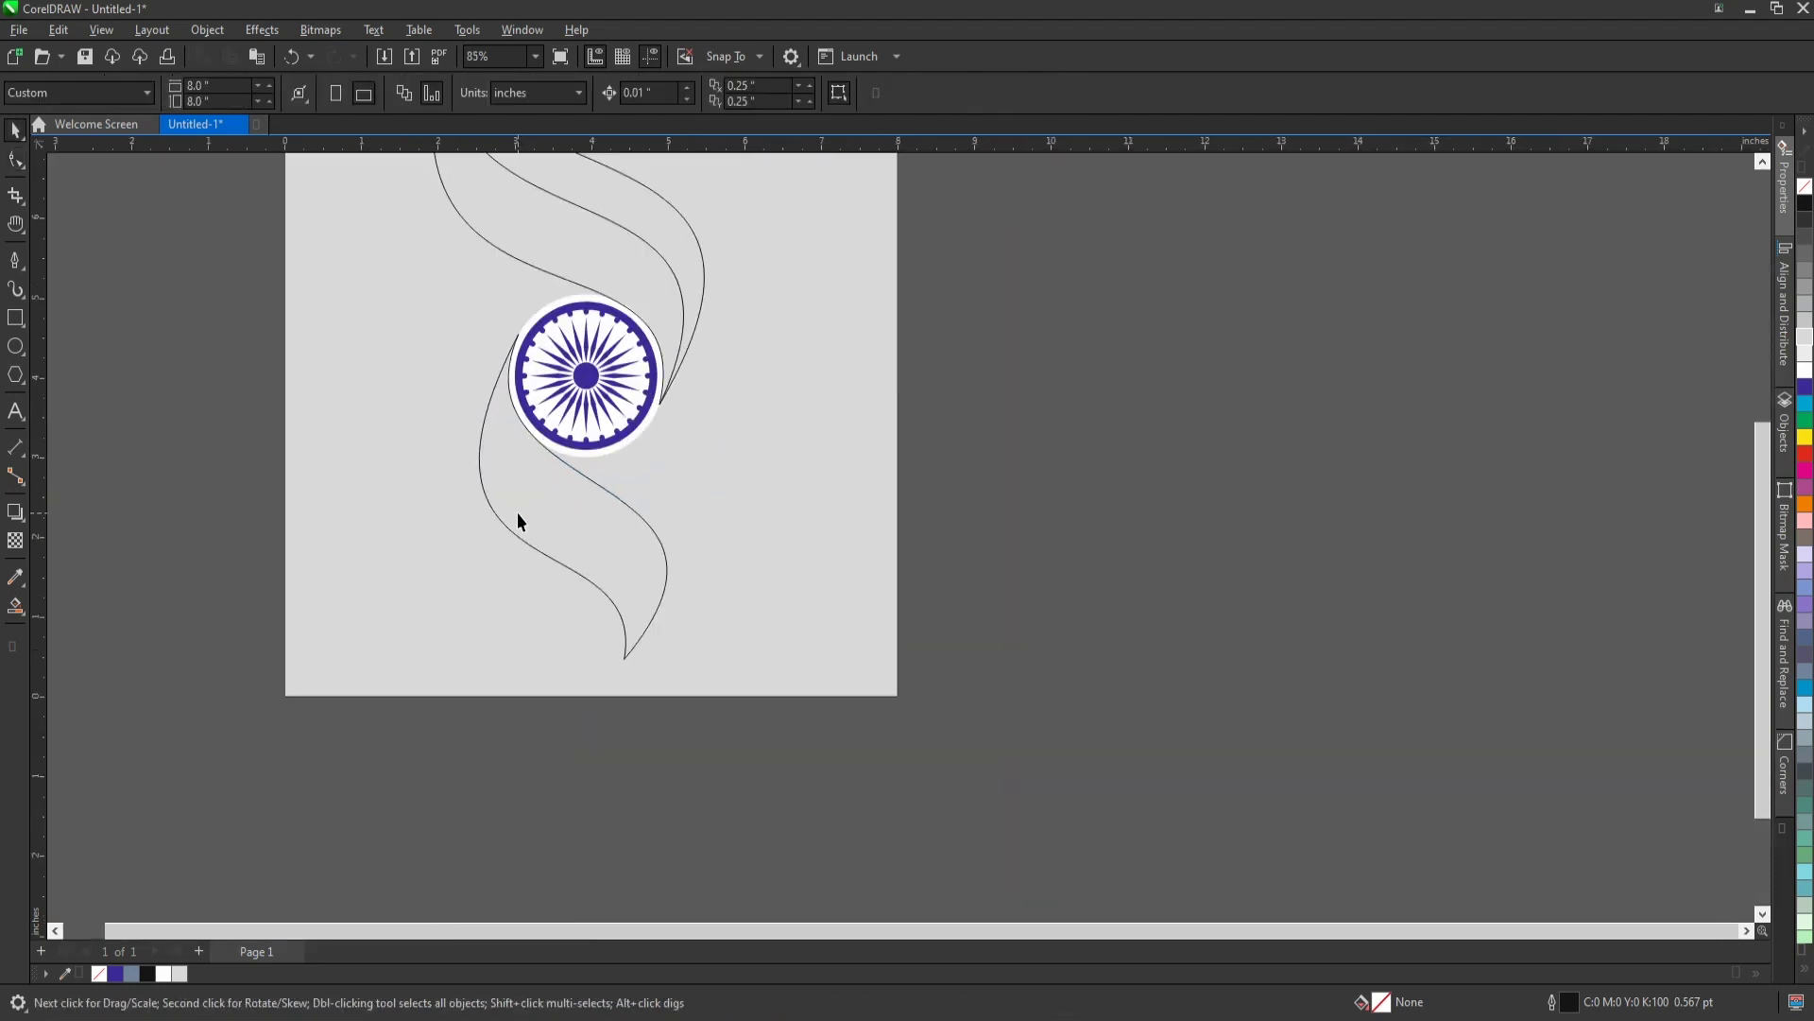
pyautogui.scroll(1, 518, 512)
# Draw a second Bézier line from the wheel's left edge to the swoosh's bottom tip.
pyautogui.click(15, 260)
pyautogui.scroll(2, 458, 265)
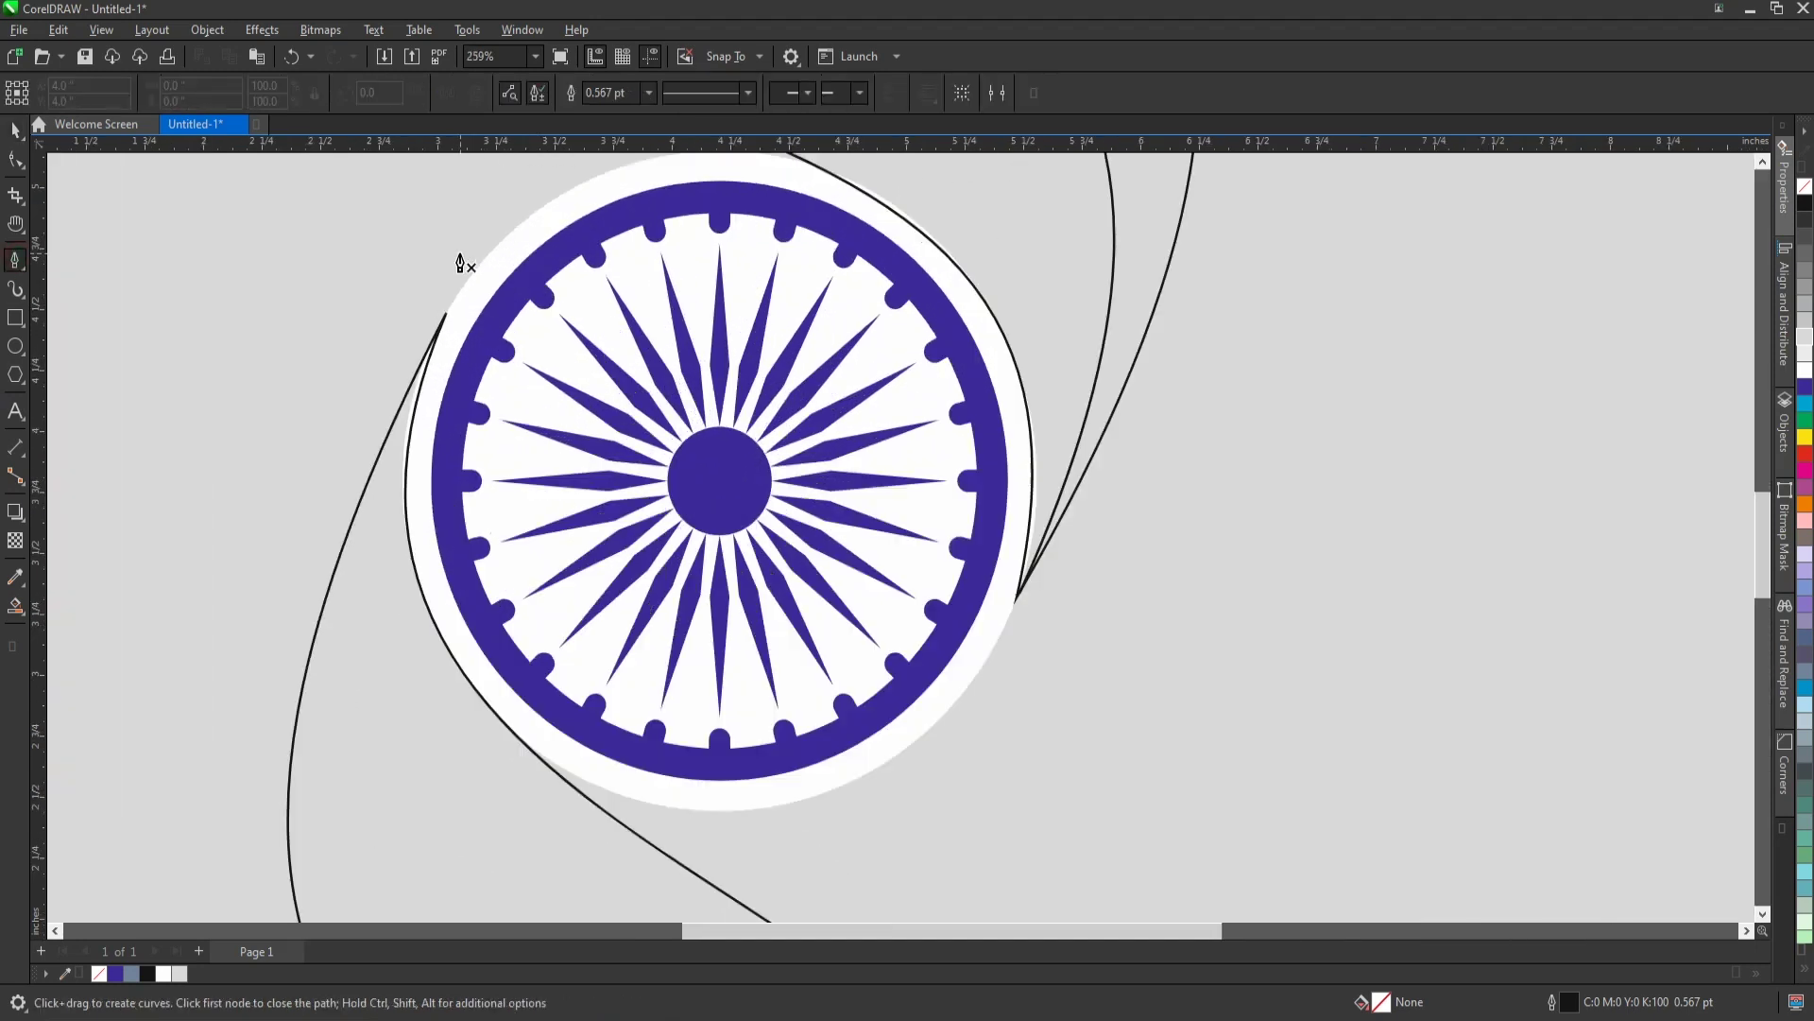
pyautogui.scroll(1, 457, 264)
pyautogui.click(472, 232)
pyautogui.click(443, 324)
pyautogui.scroll(-2, 457, 284)
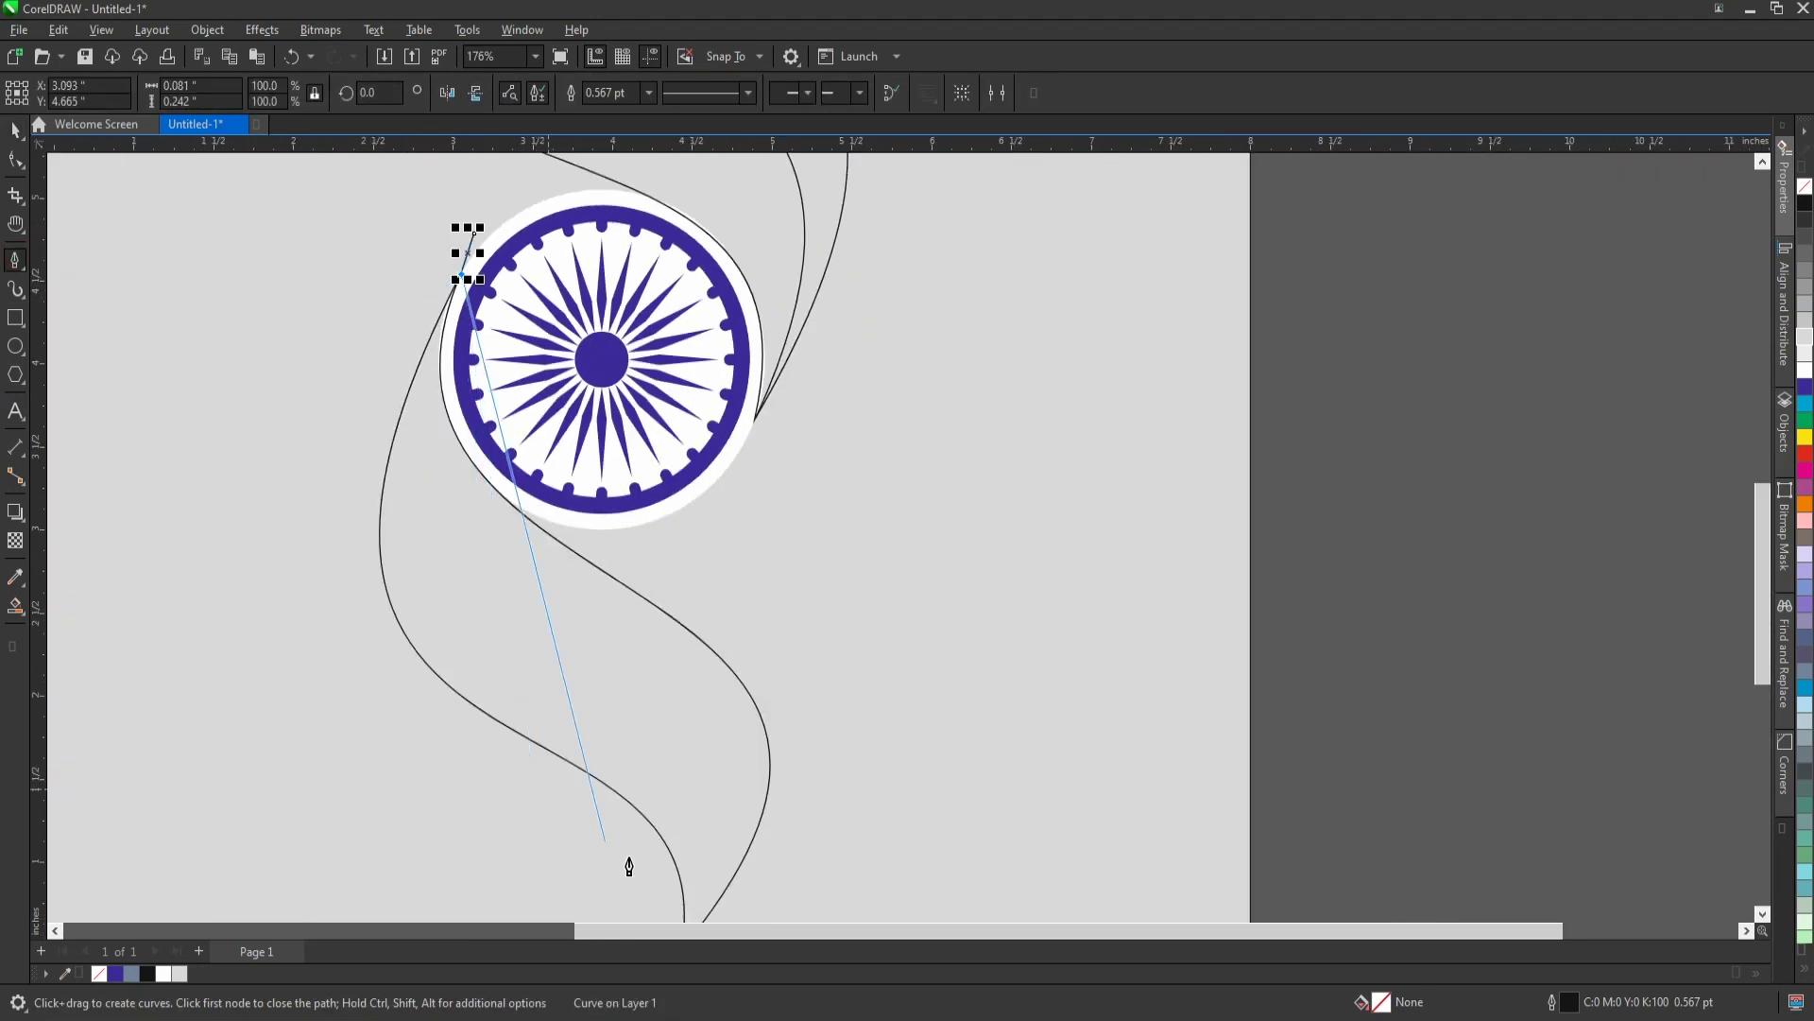
pyautogui.scroll(-1, 660, 798)
pyautogui.click(665, 794)
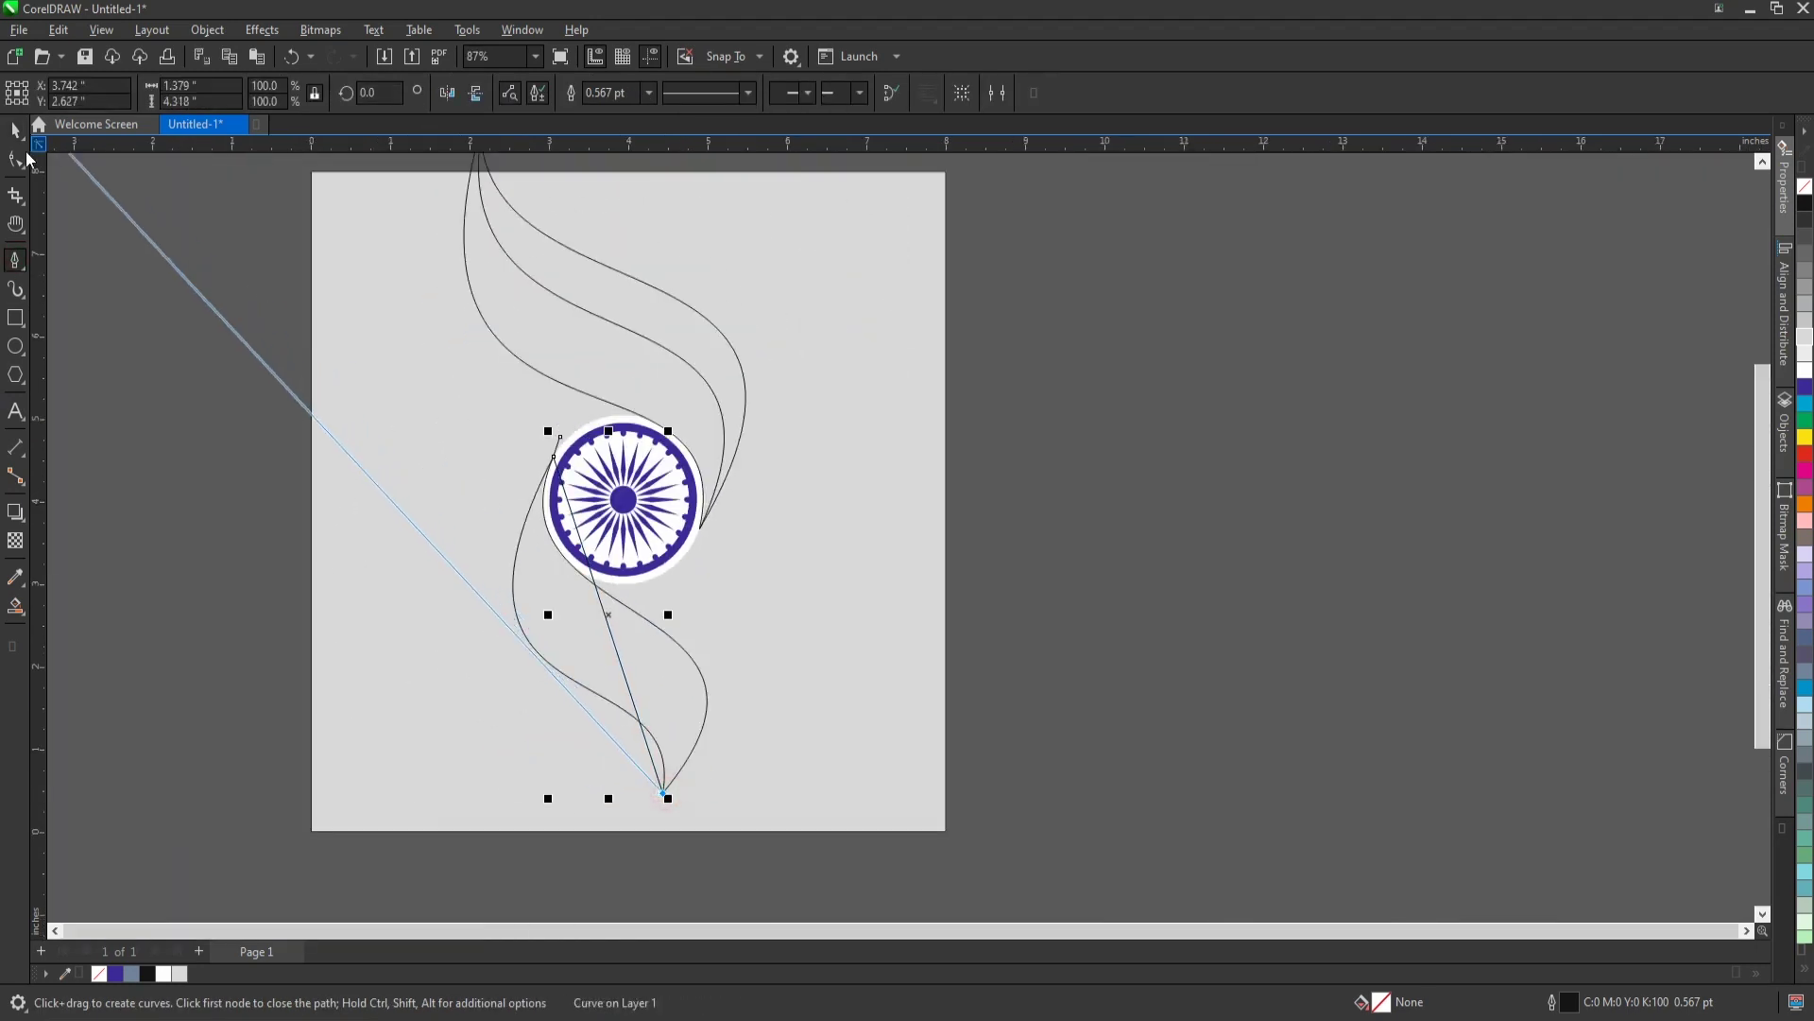
# Delete the new line's extra middle node and bend the segment into a curve.
pyautogui.click(16, 160)
pyautogui.click(561, 434)
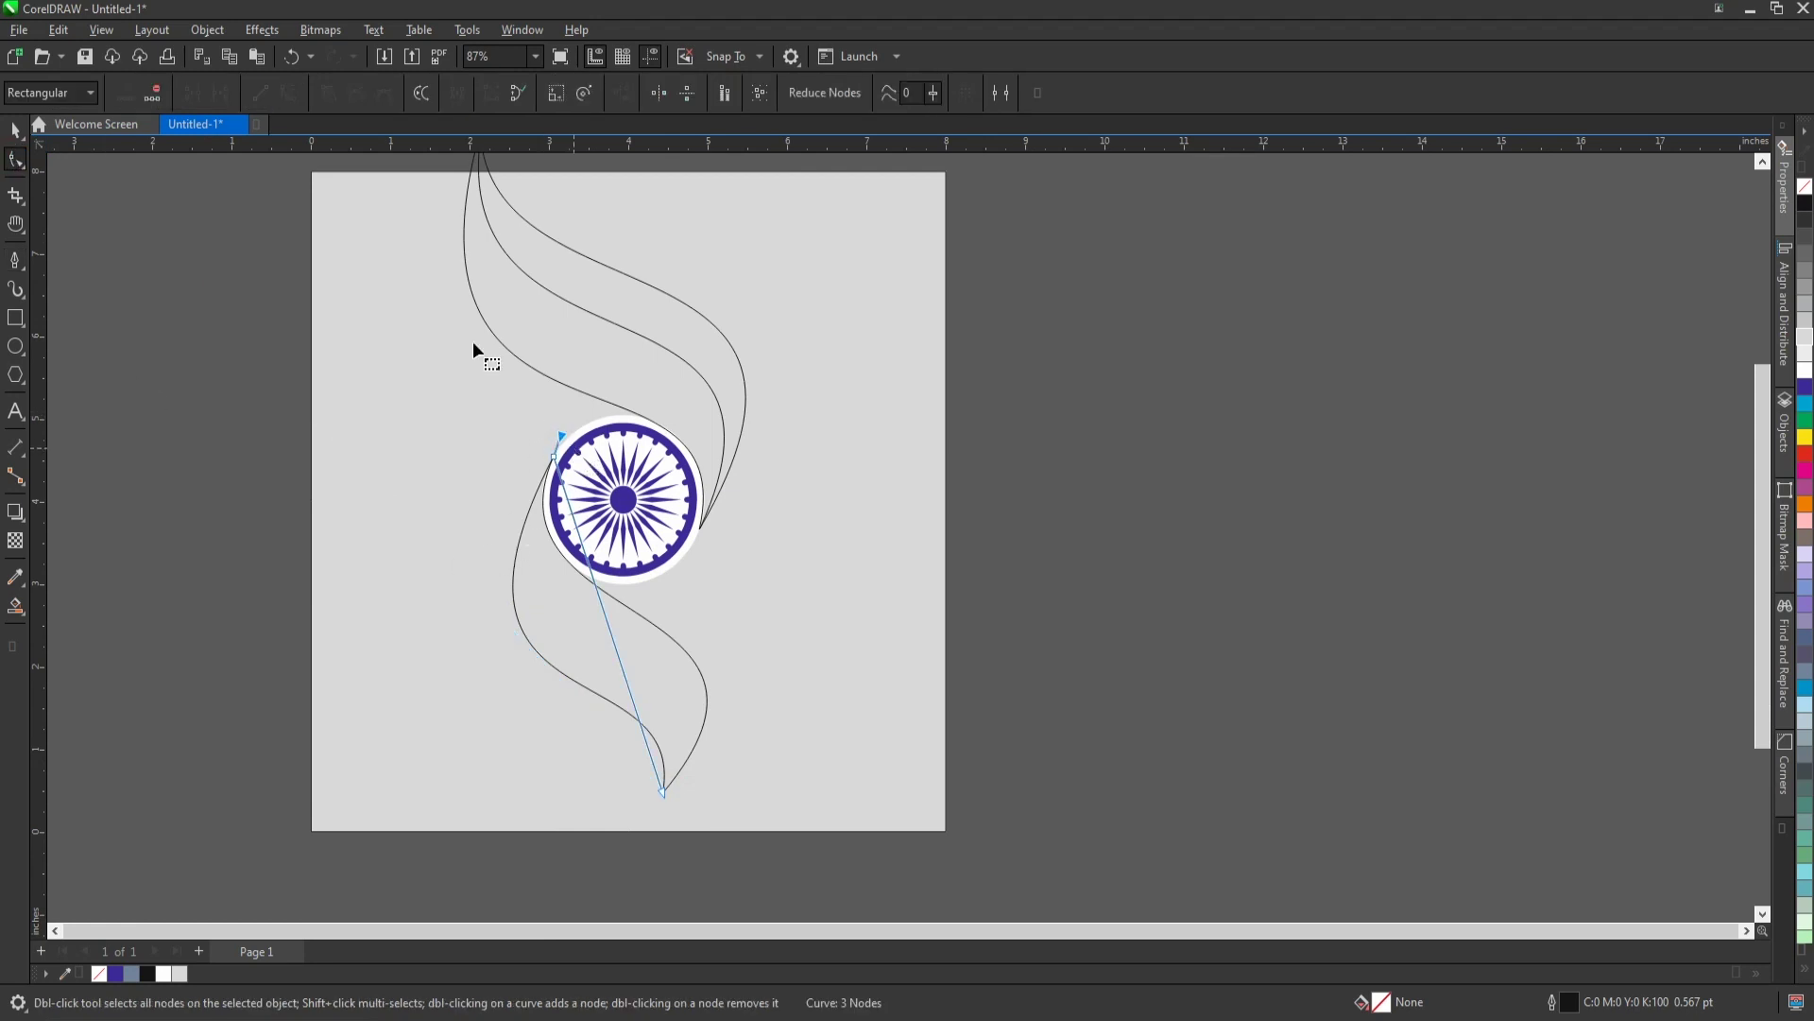
pyautogui.scroll(1, 582, 711)
pyautogui.doubleClick(638, 635)
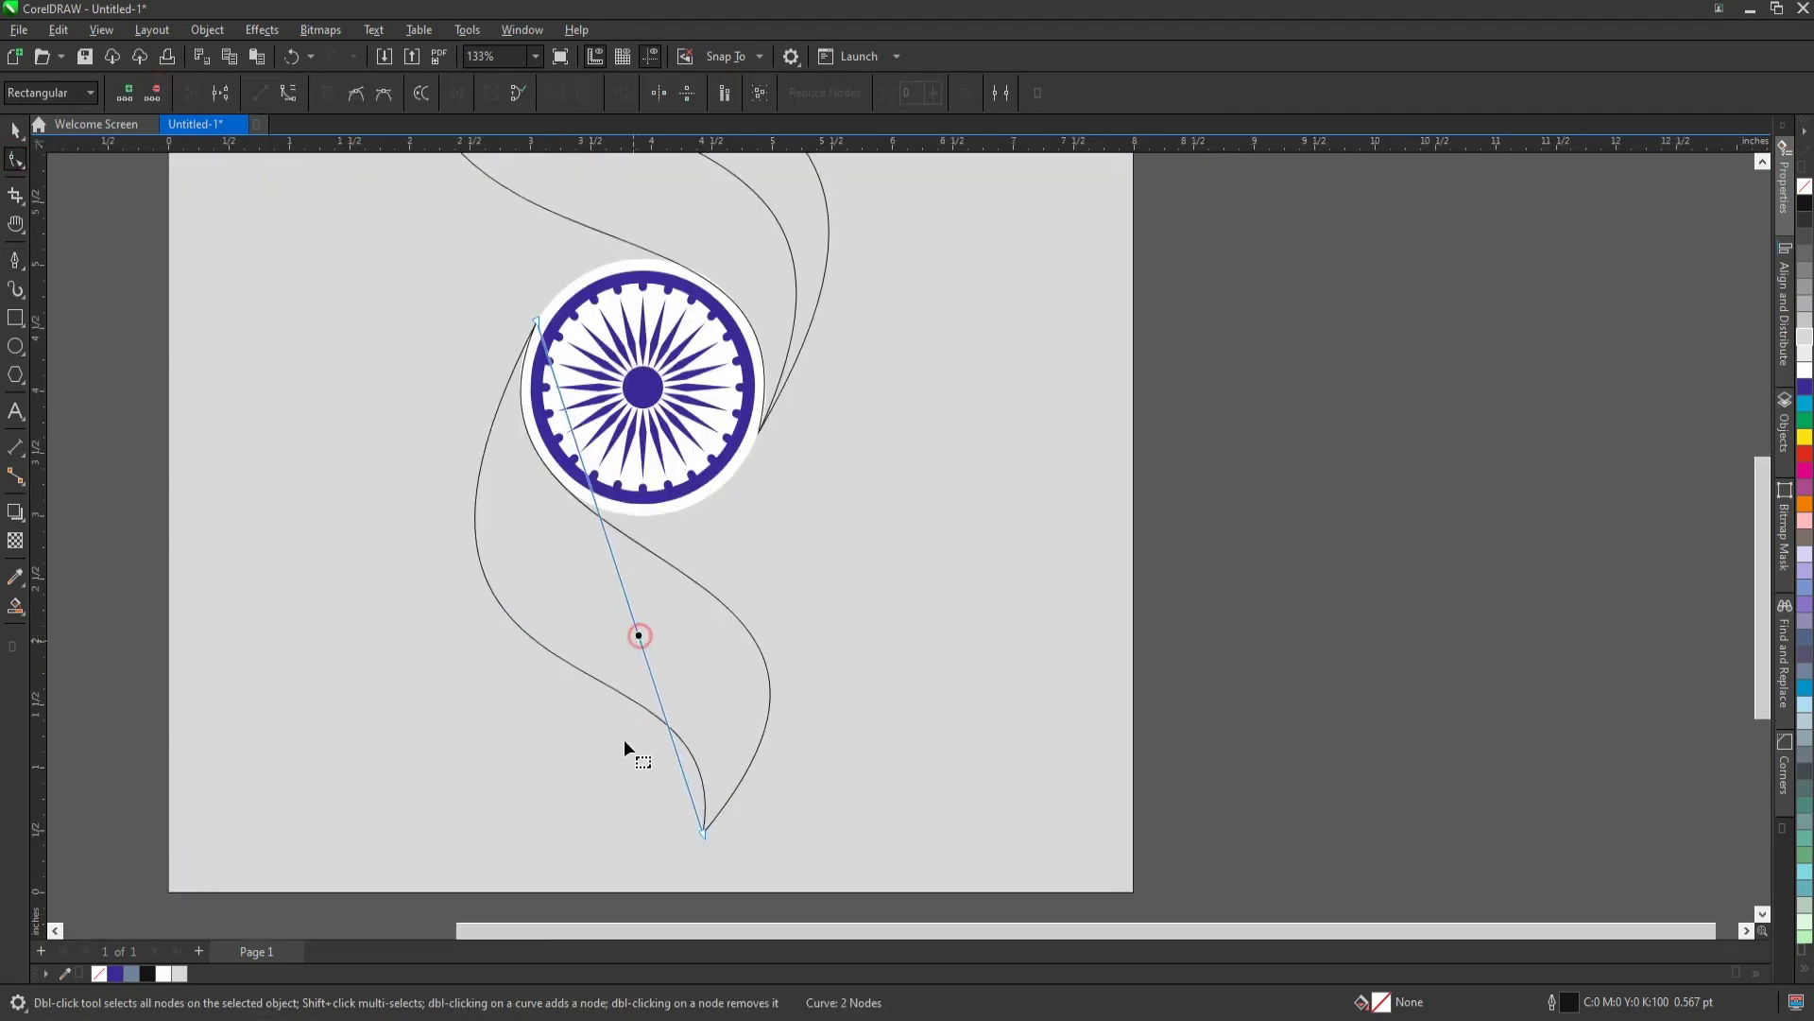
pyautogui.scroll(1, 604, 495)
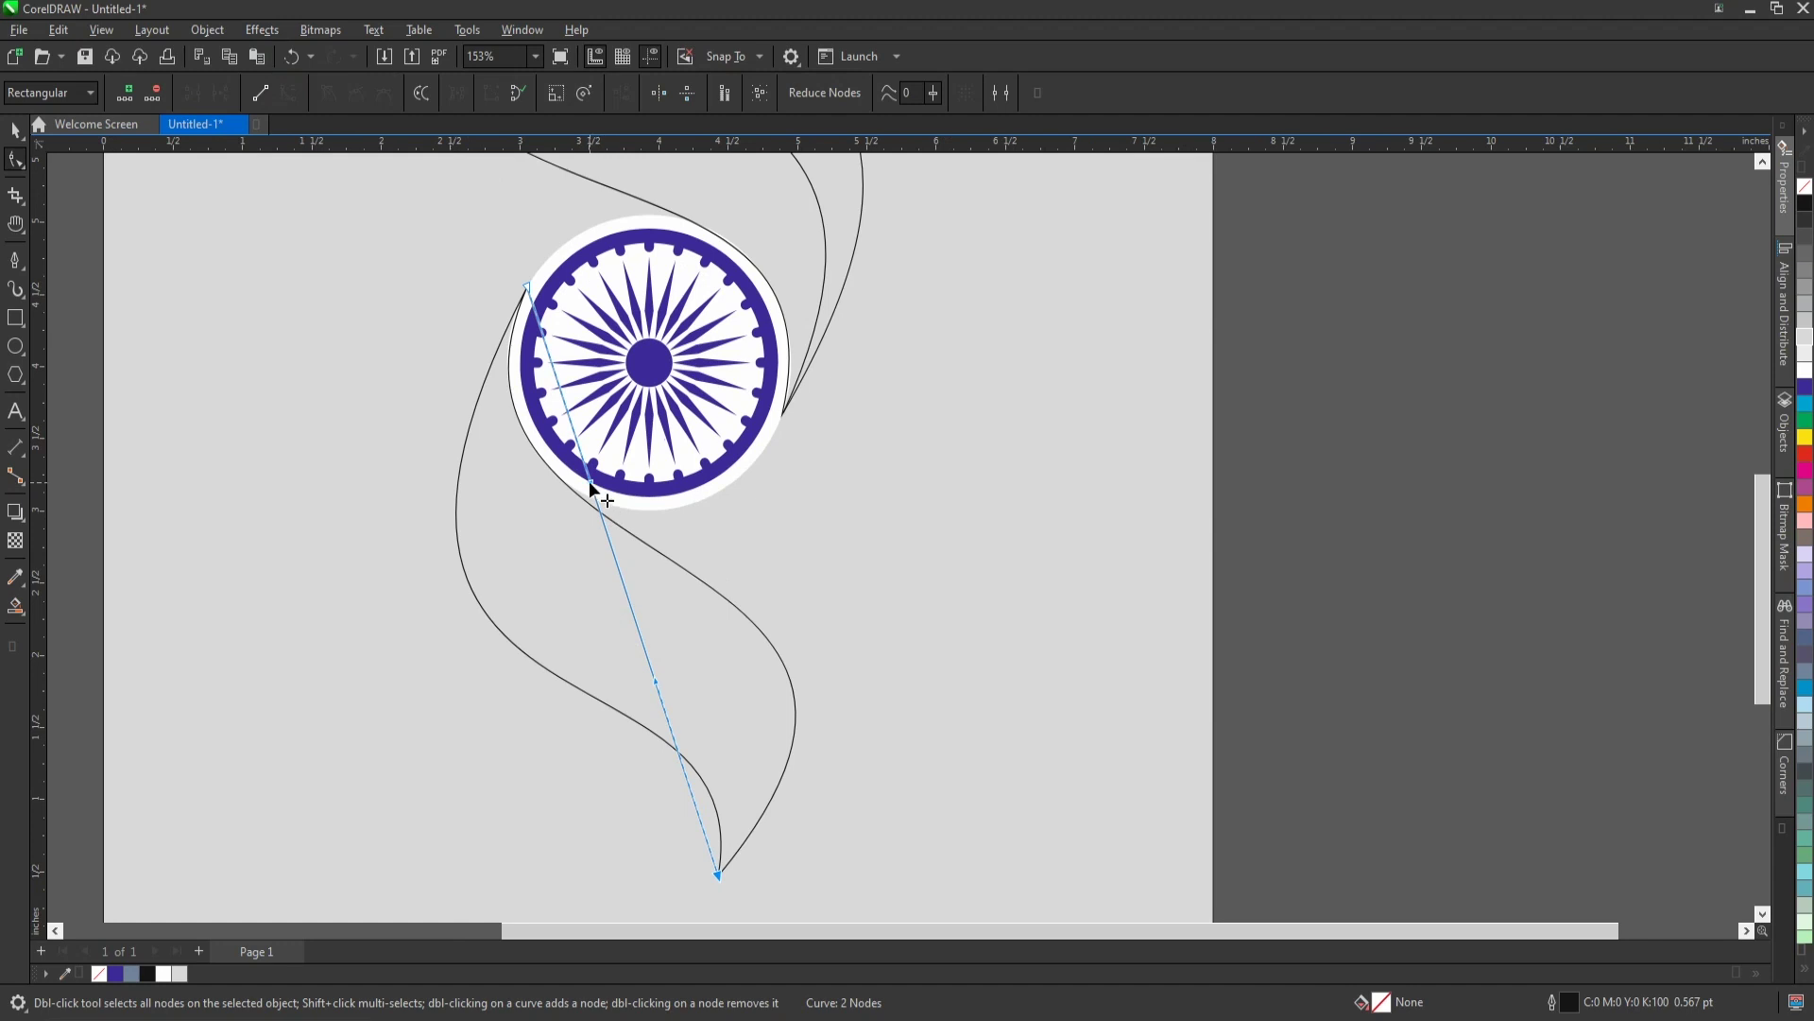
pyautogui.moveTo(591, 489); pyautogui.dragTo(406, 591)
pyautogui.scroll(-2, 559, 416)
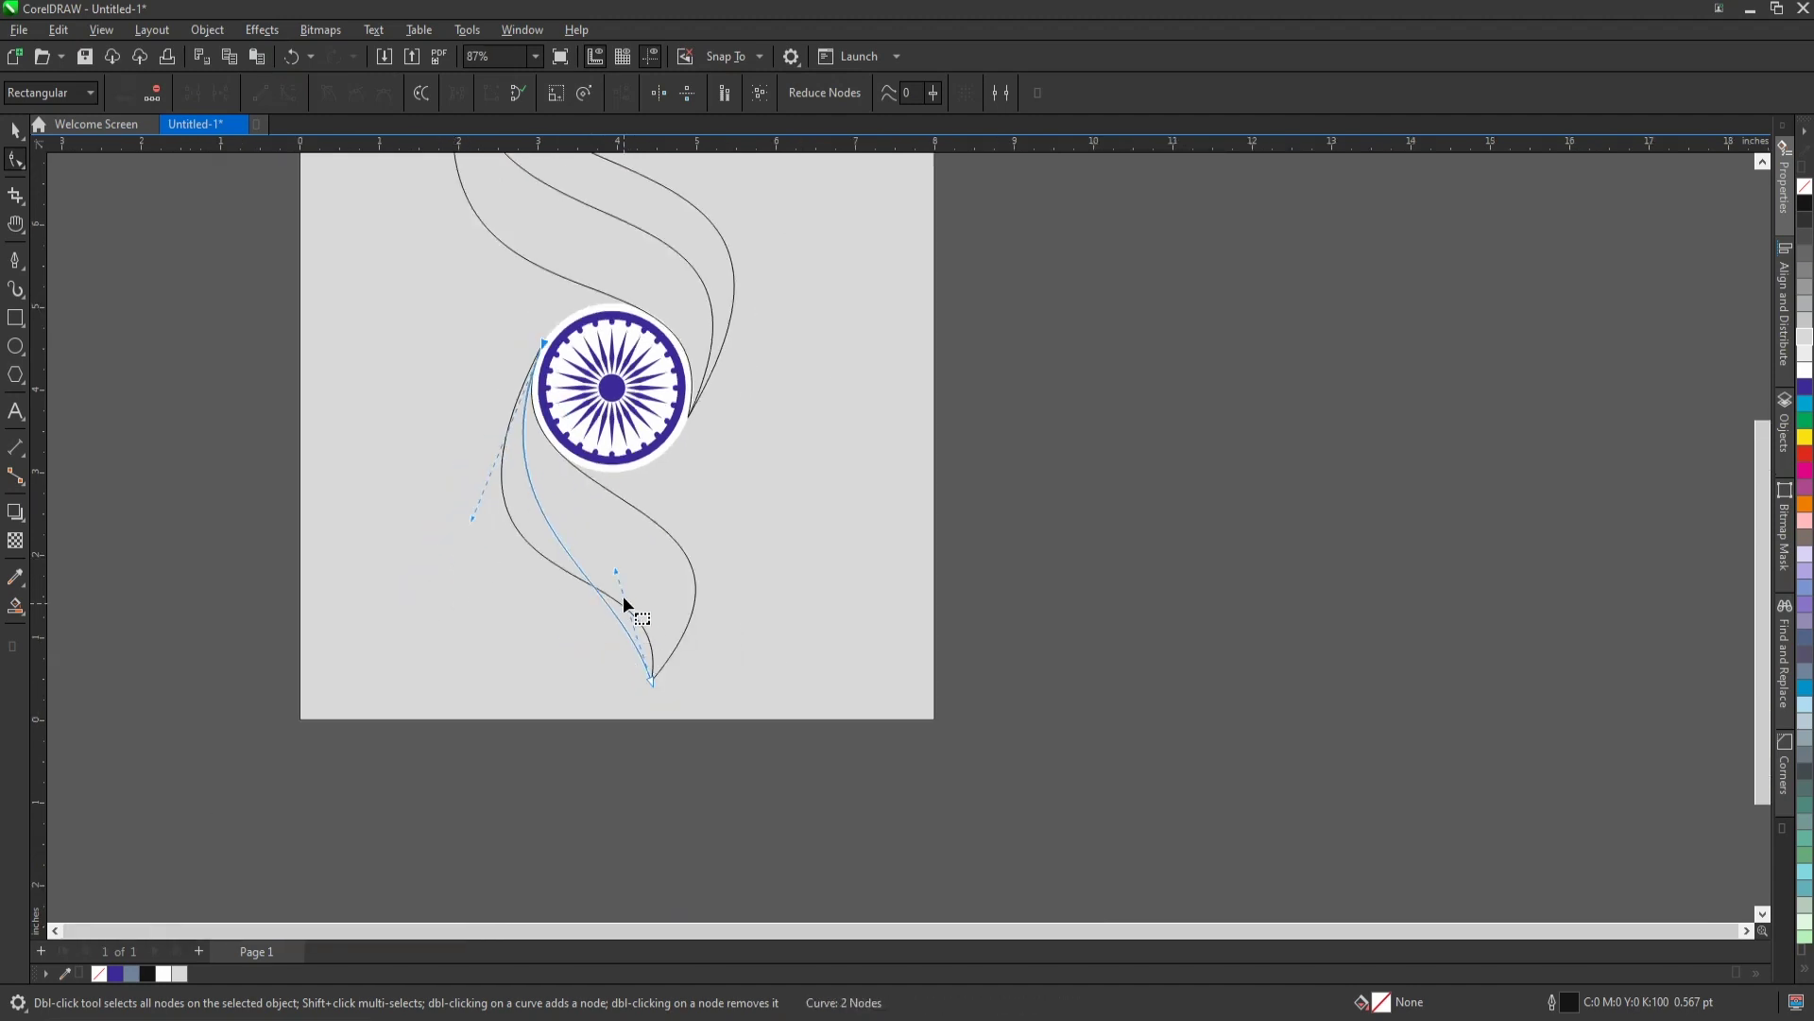
# Adjust the curve's handles so it follows the outer swoosh down to the tip.
pyautogui.moveTo(616, 571)
pyautogui.mouseDown()
pyautogui.moveTo(735, 529)
pyautogui.moveTo(725, 547)
pyautogui.mouseUp()
pyautogui.scroll(1, 465, 558)
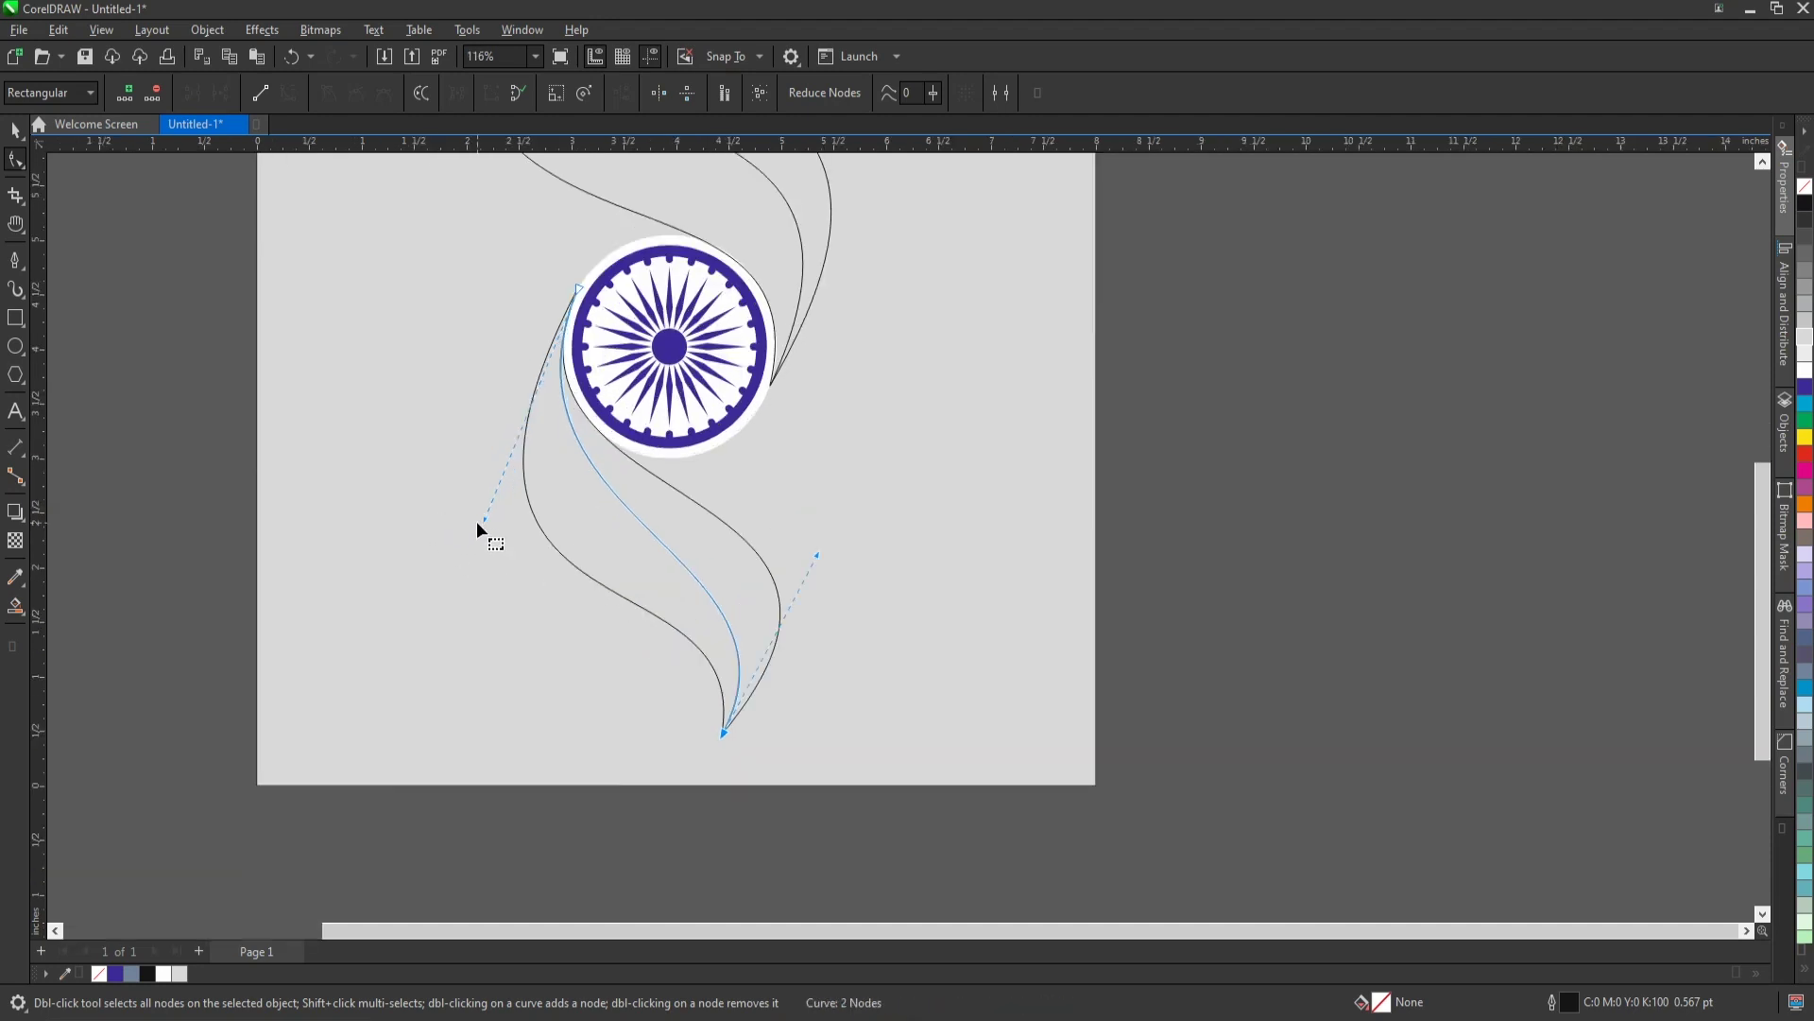
pyautogui.moveTo(479, 520); pyautogui.dragTo(444, 602)
pyautogui.moveTo(819, 554); pyautogui.dragTo(820, 496)
pyautogui.scroll(2, 496, 564)
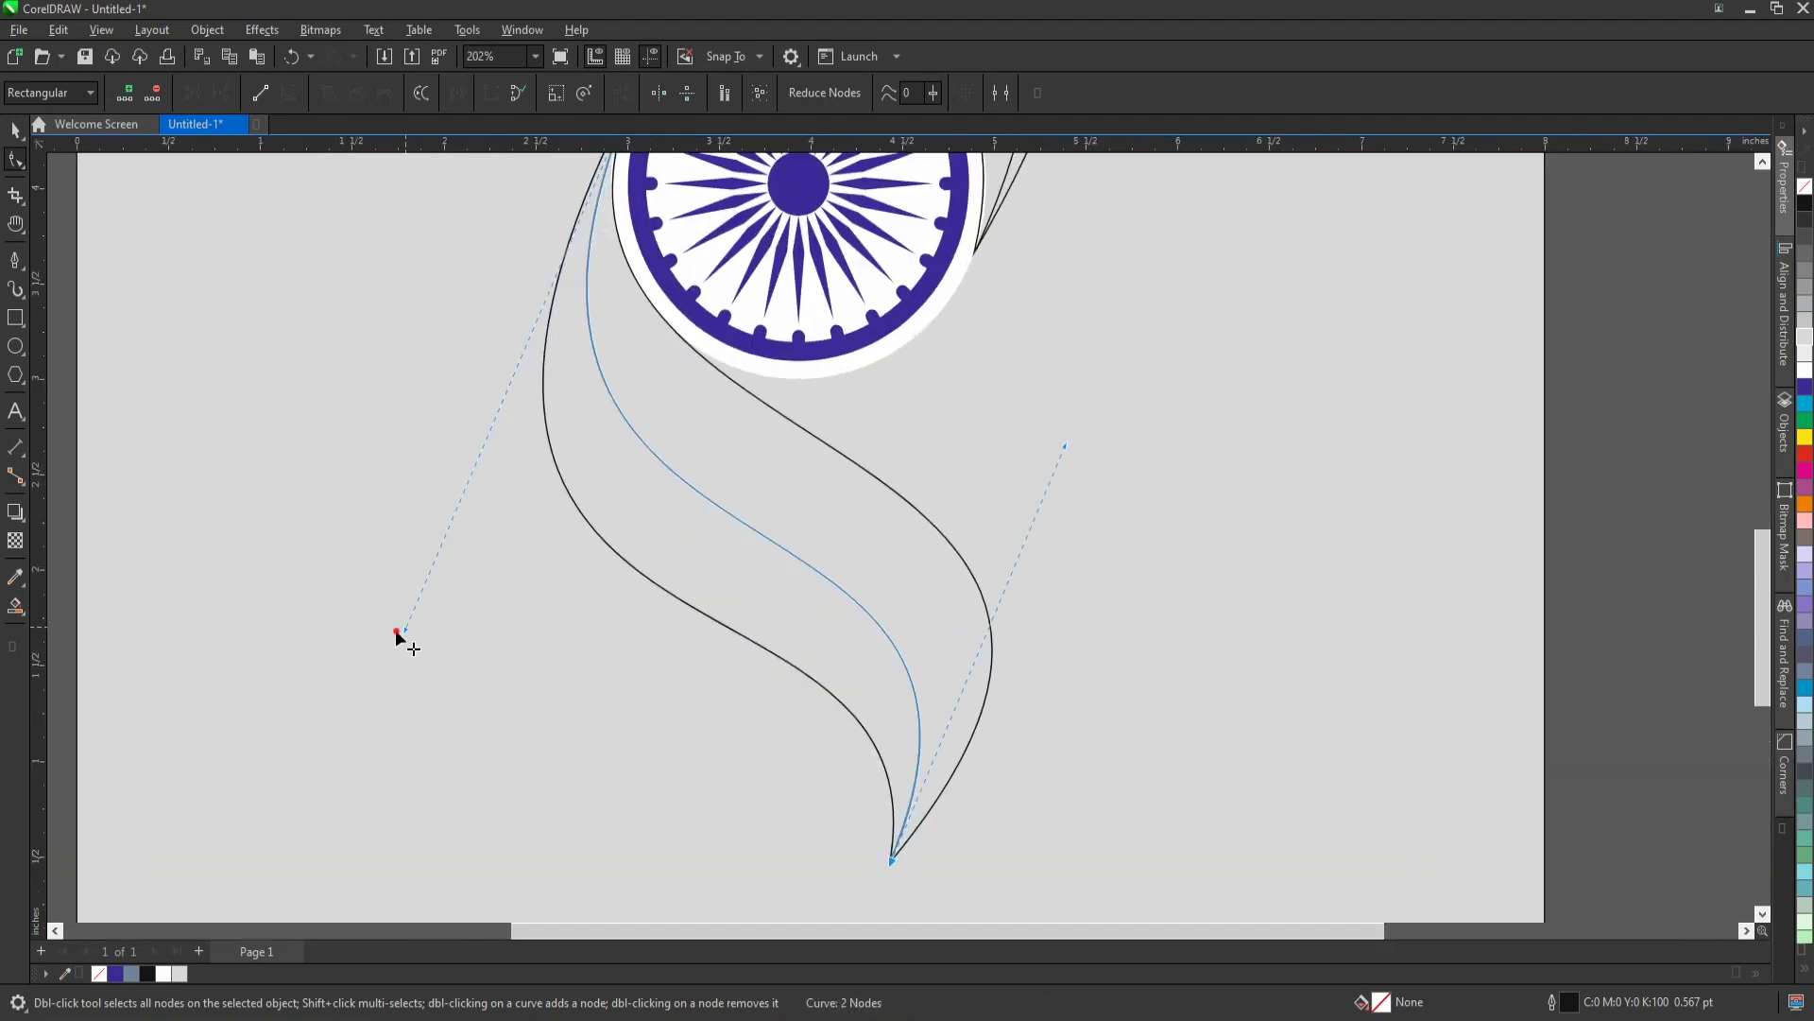
pyautogui.moveTo(397, 635); pyautogui.dragTo(378, 648)
pyautogui.scroll(-2, 725, 597)
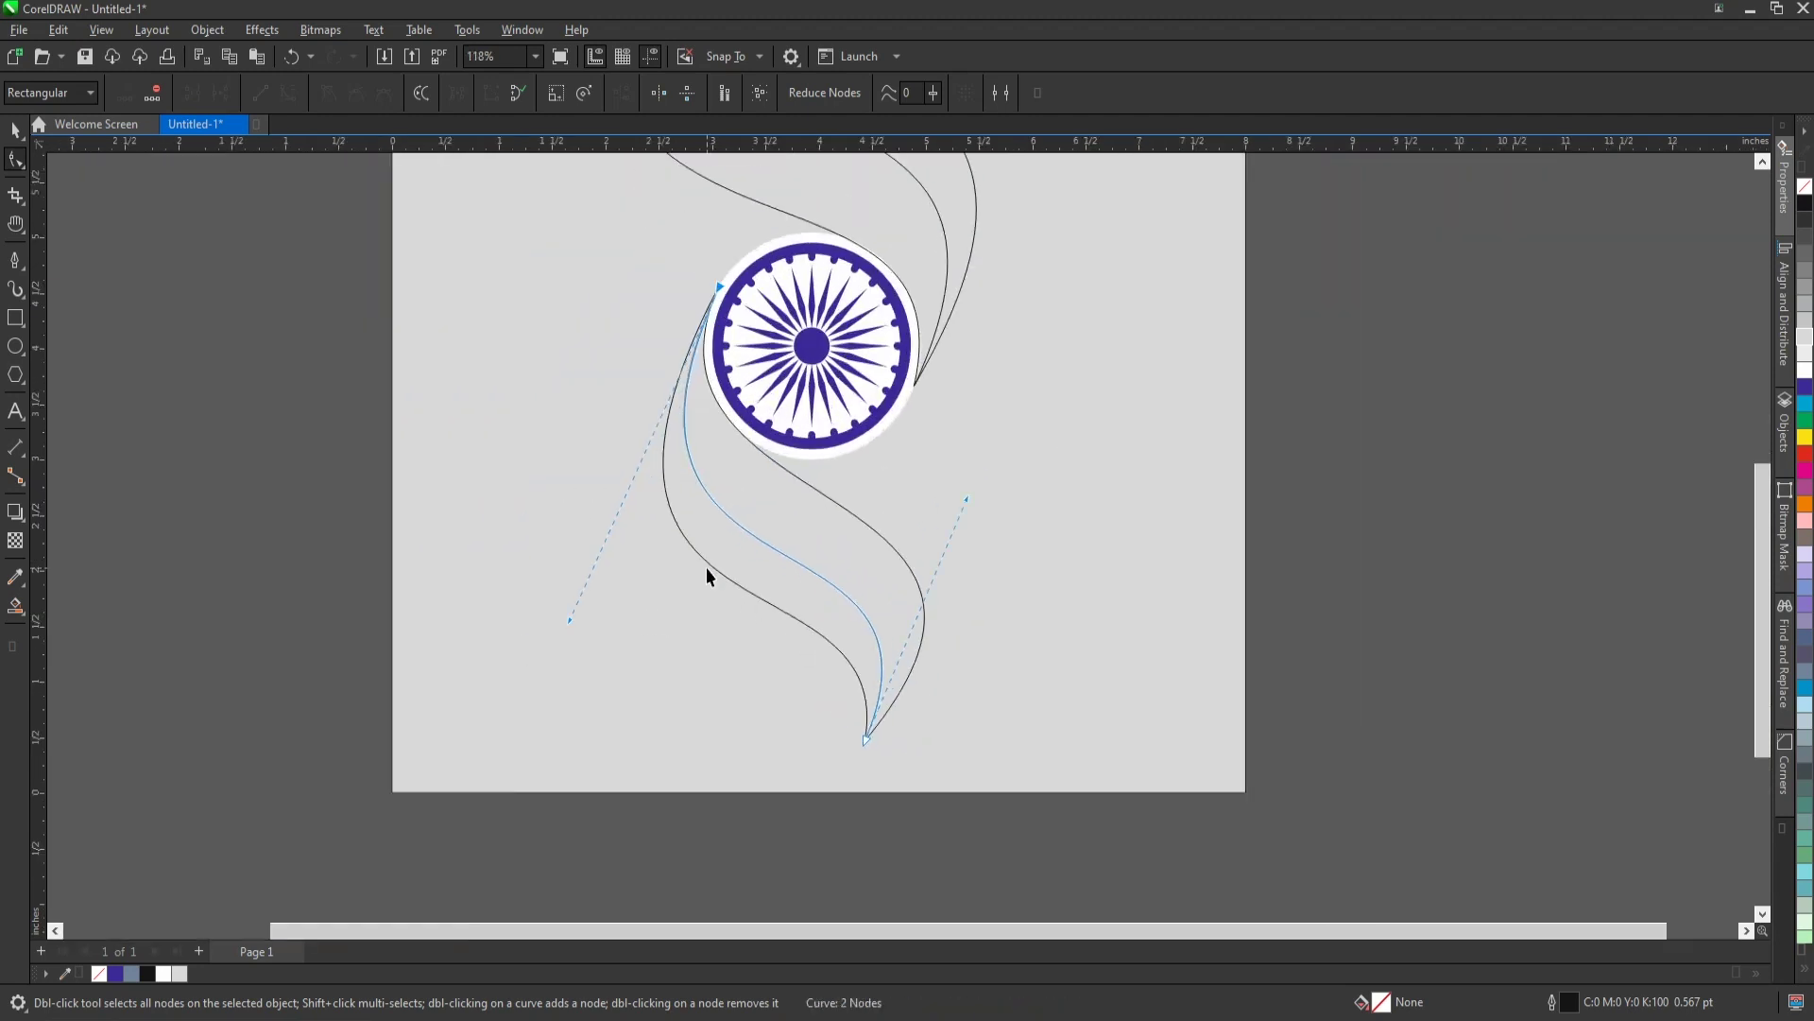
pyautogui.press('space')
pyautogui.scroll(-2, 700, 642)
pyautogui.scroll(1, 692, 697)
# Move the four swoosh curves off the page beside the chakra.
pyautogui.click(549, 613)
pyautogui.scroll(-2, 864, 545)
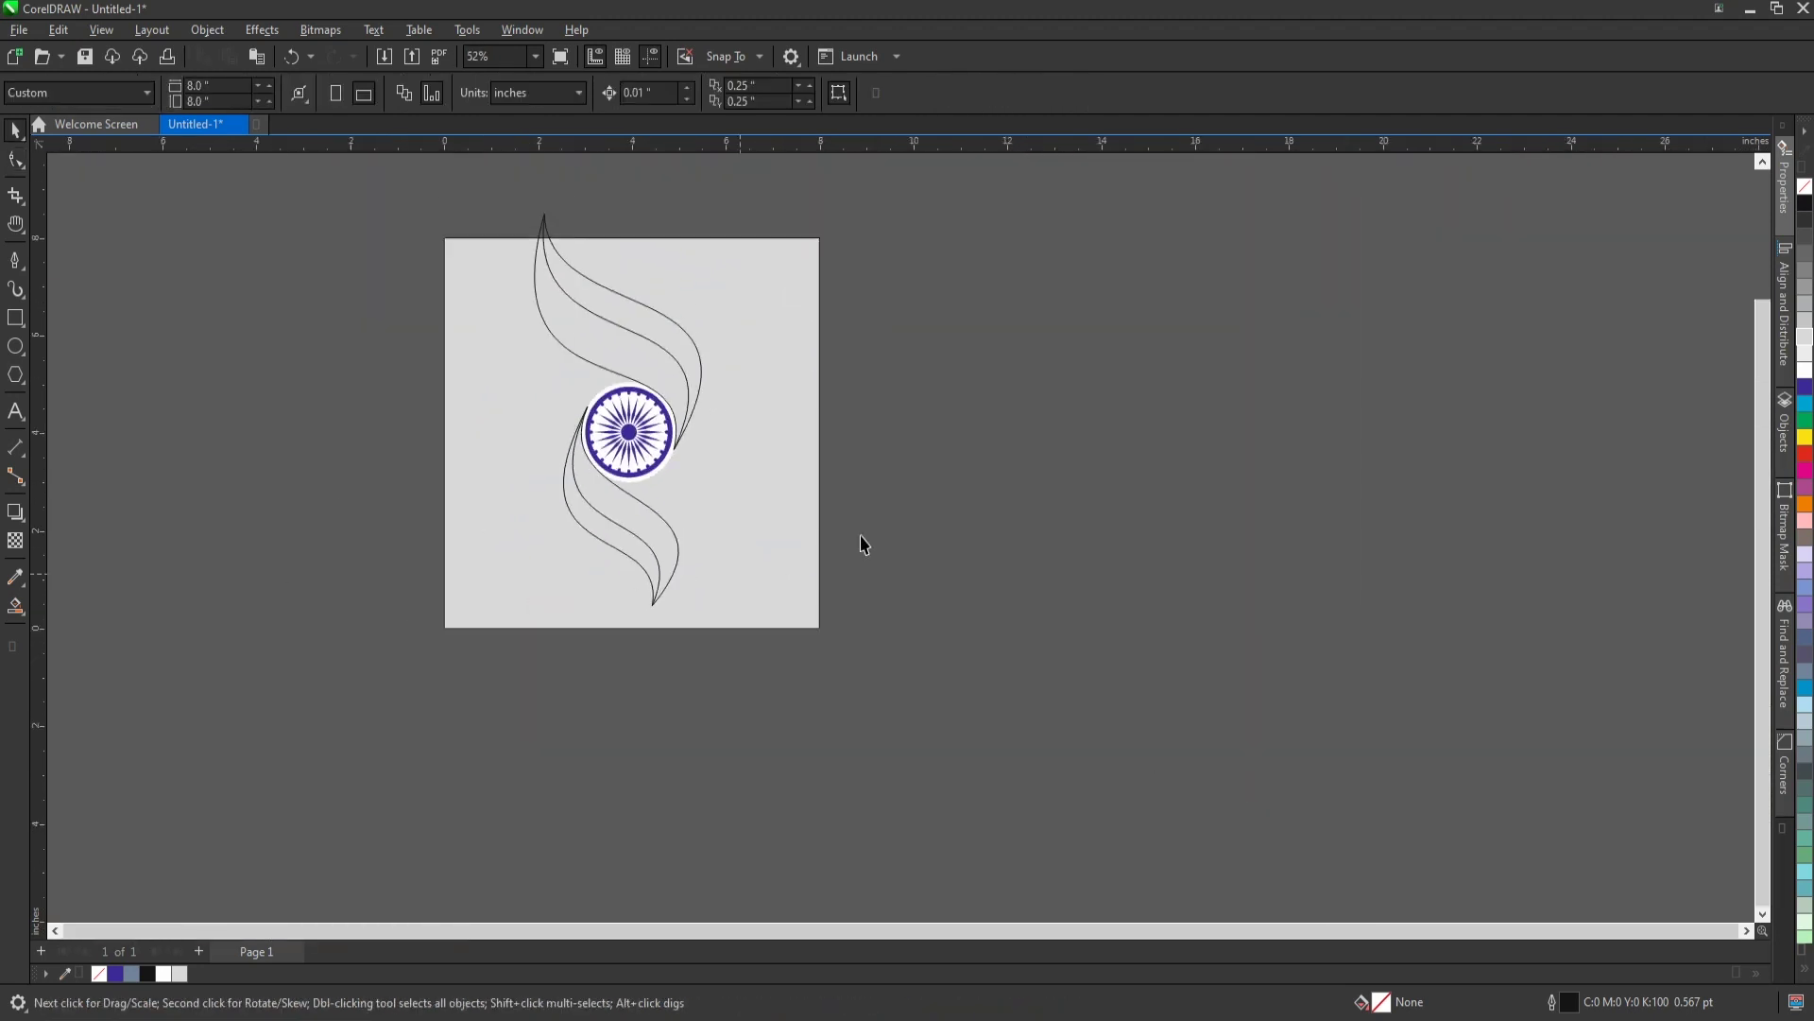
pyautogui.scroll(1, 643, 328)
pyautogui.scroll(-2, 603, 319)
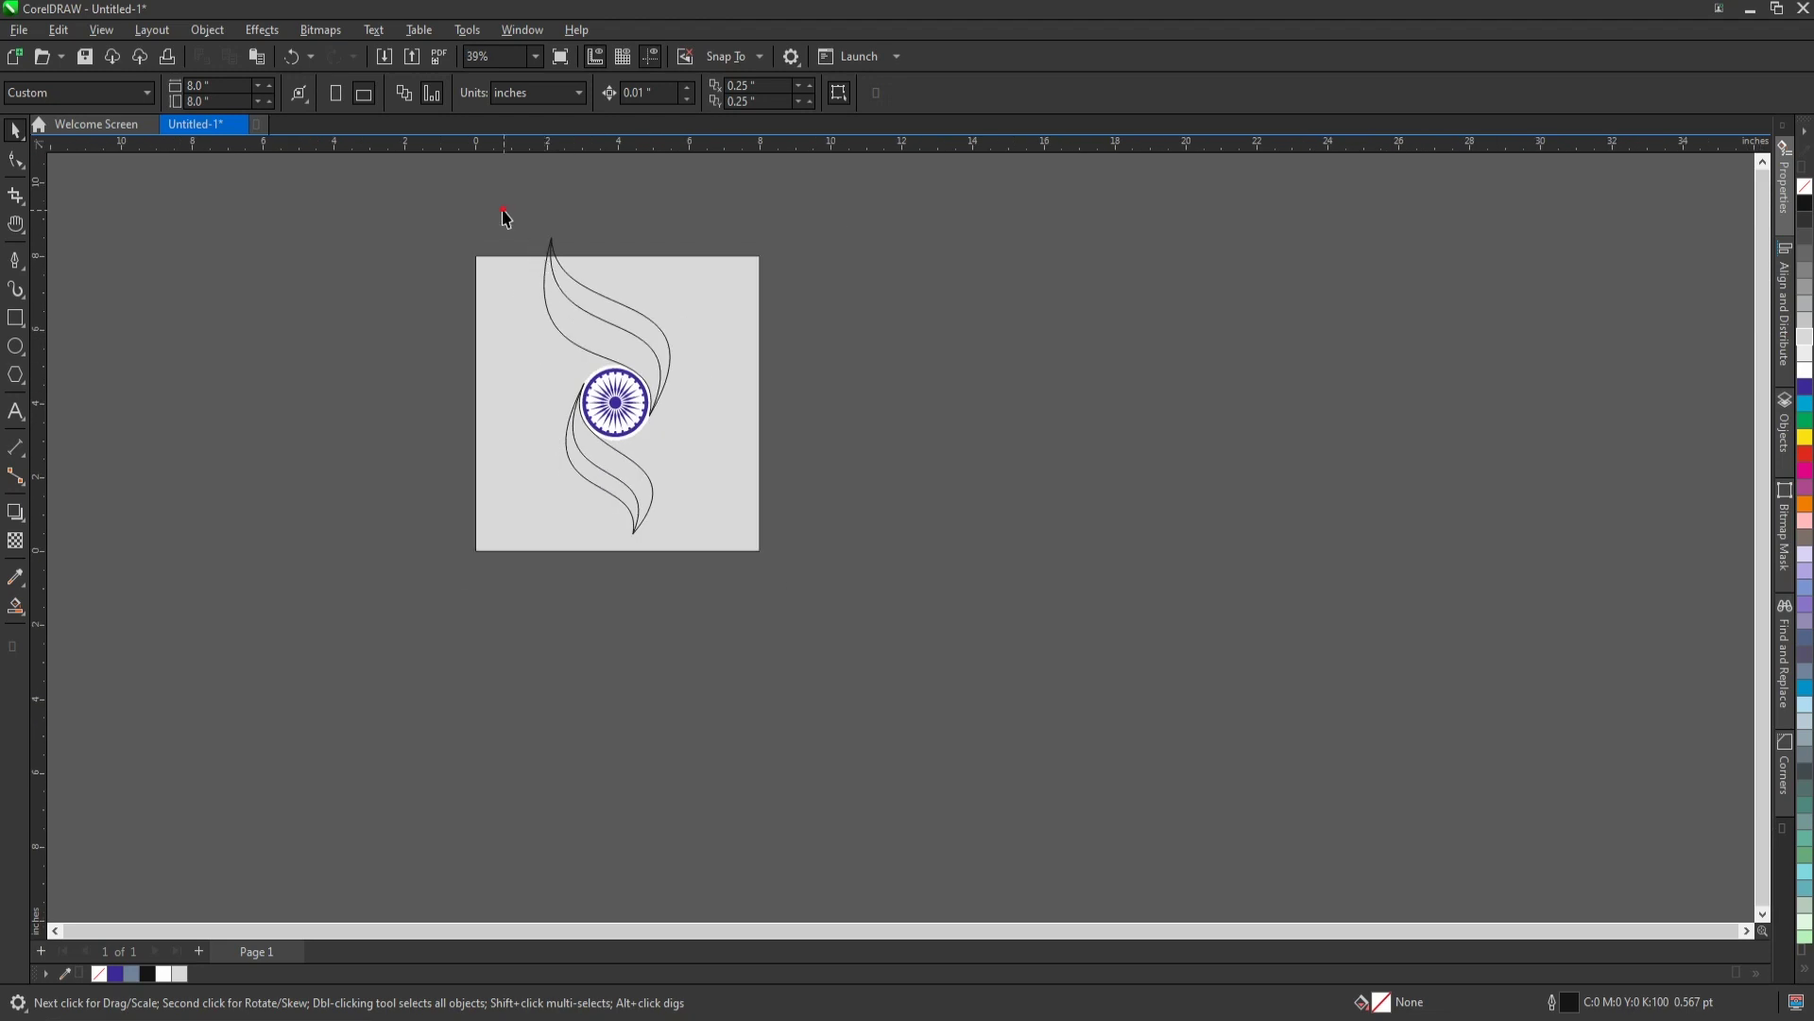
pyautogui.moveTo(687, 423); pyautogui.dragTo(701, 437)
pyautogui.scroll(1, 662, 407)
pyautogui.scroll(1, 652, 397)
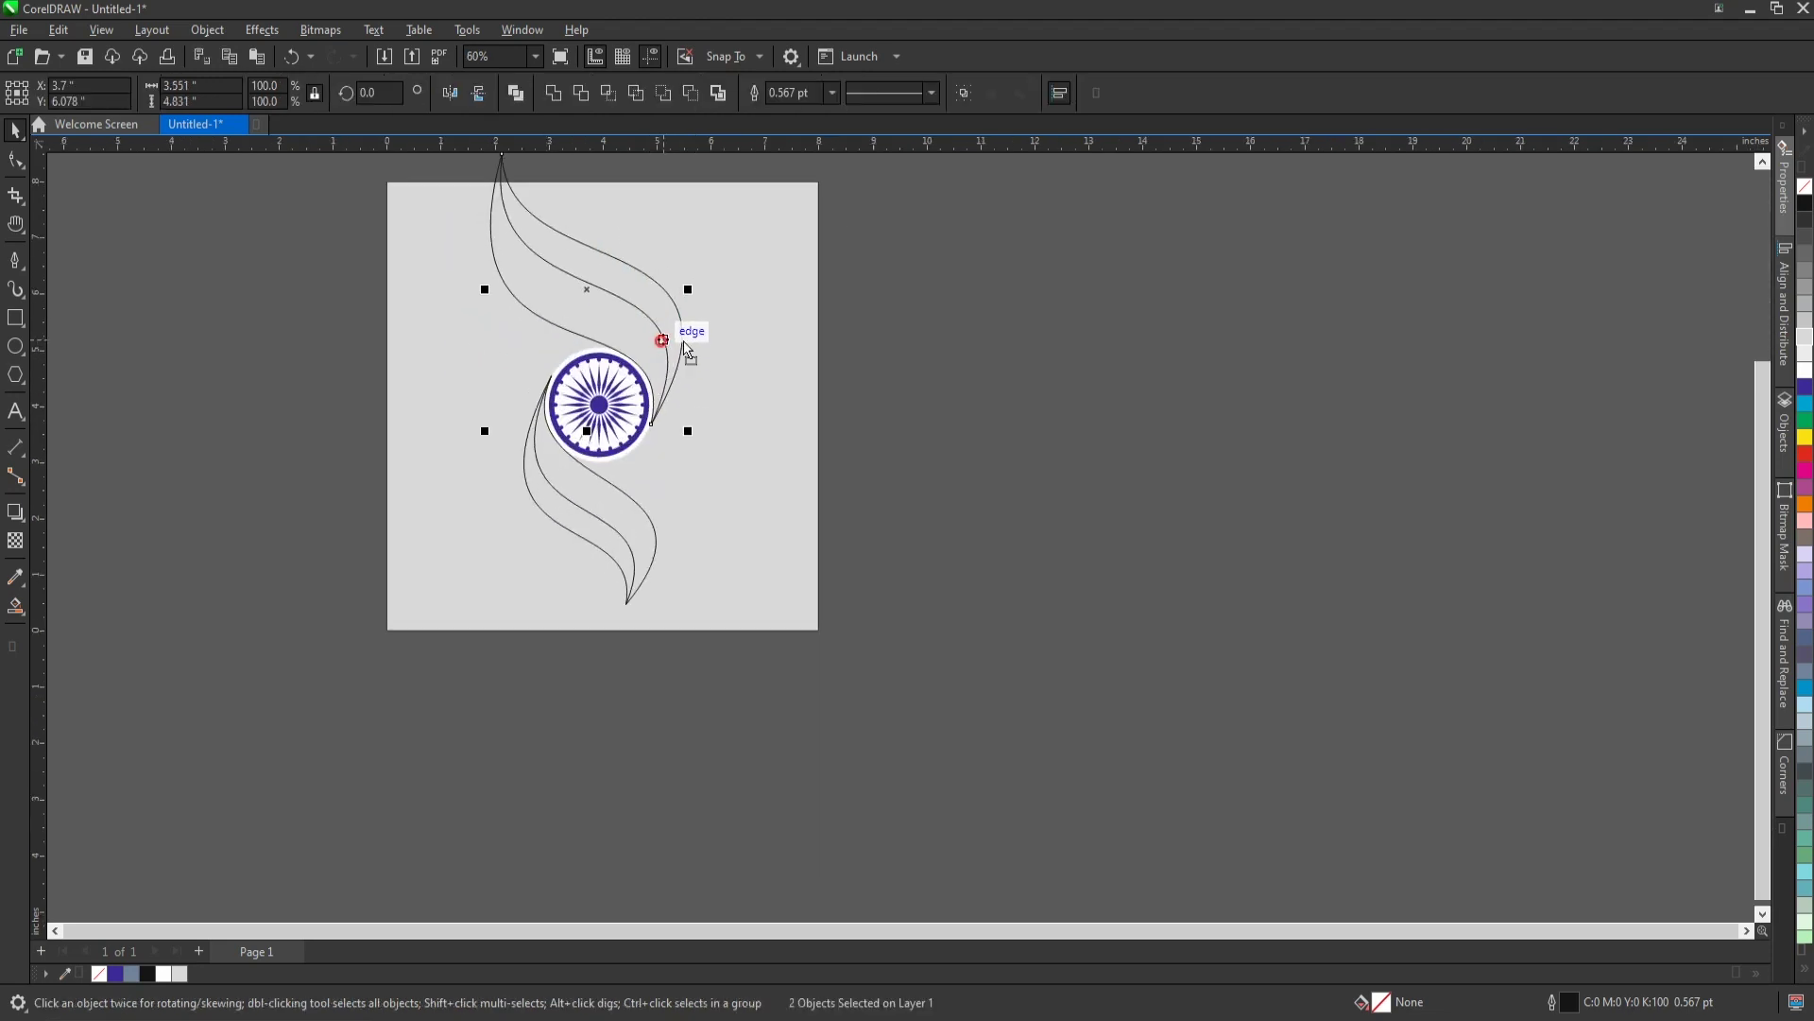
pyautogui.moveTo(668, 336); pyautogui.dragTo(772, 336)
pyautogui.hotkey('ctrl', 'z')
pyautogui.scroll(-2, 608, 551)
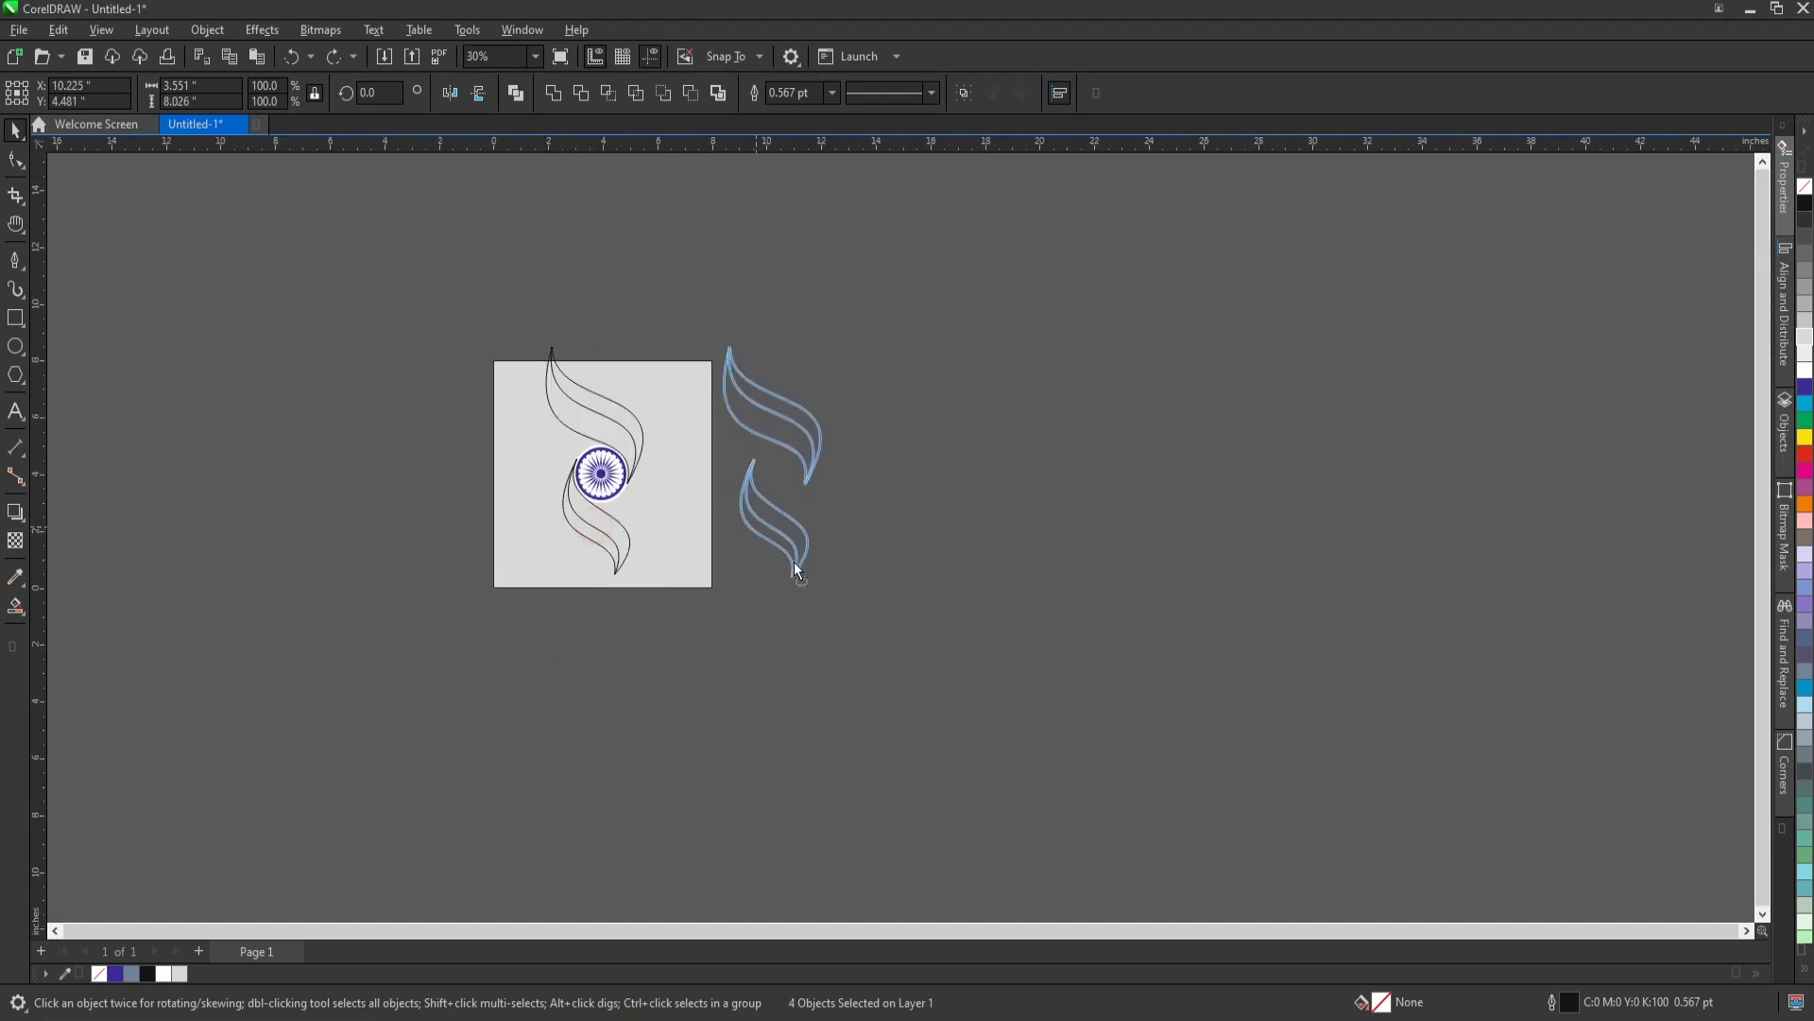
pyautogui.moveTo(612, 557); pyautogui.dragTo(817, 562)
pyautogui.scroll(3, 861, 433)
pyautogui.scroll(-2, 861, 433)
pyautogui.scroll(1, 775, 473)
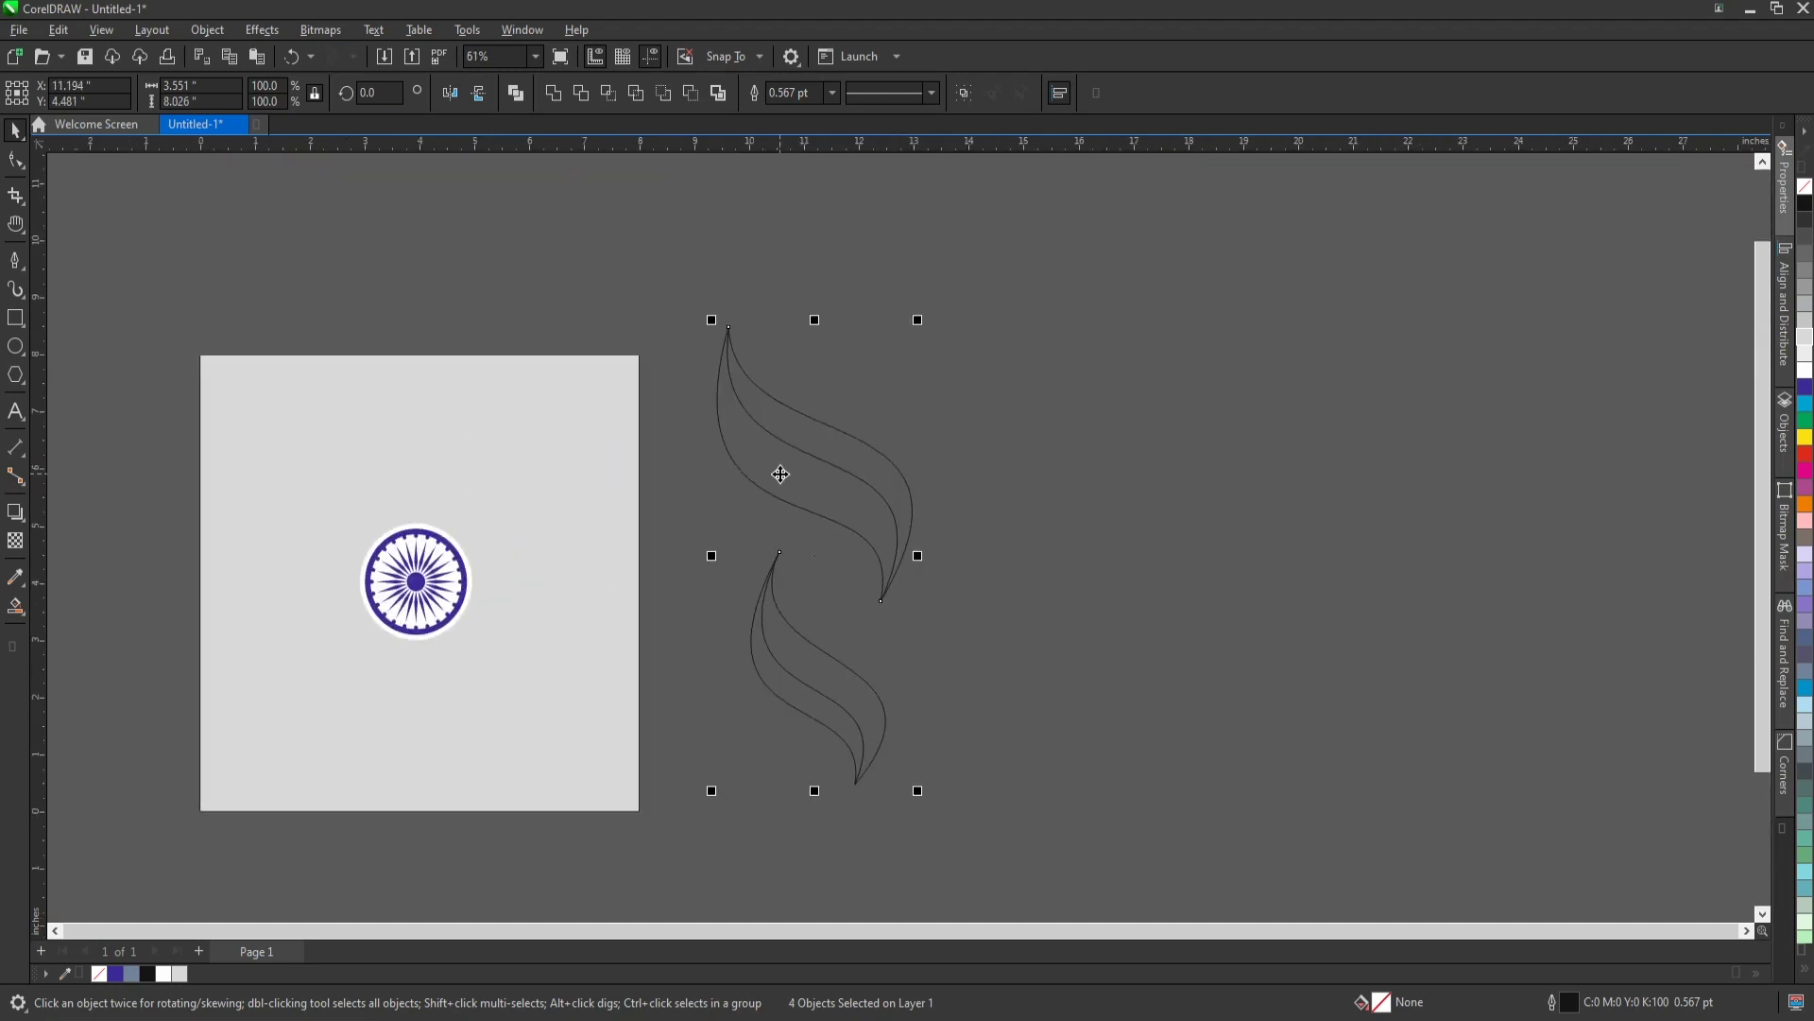
pyautogui.moveTo(797, 486); pyautogui.dragTo(778, 490)
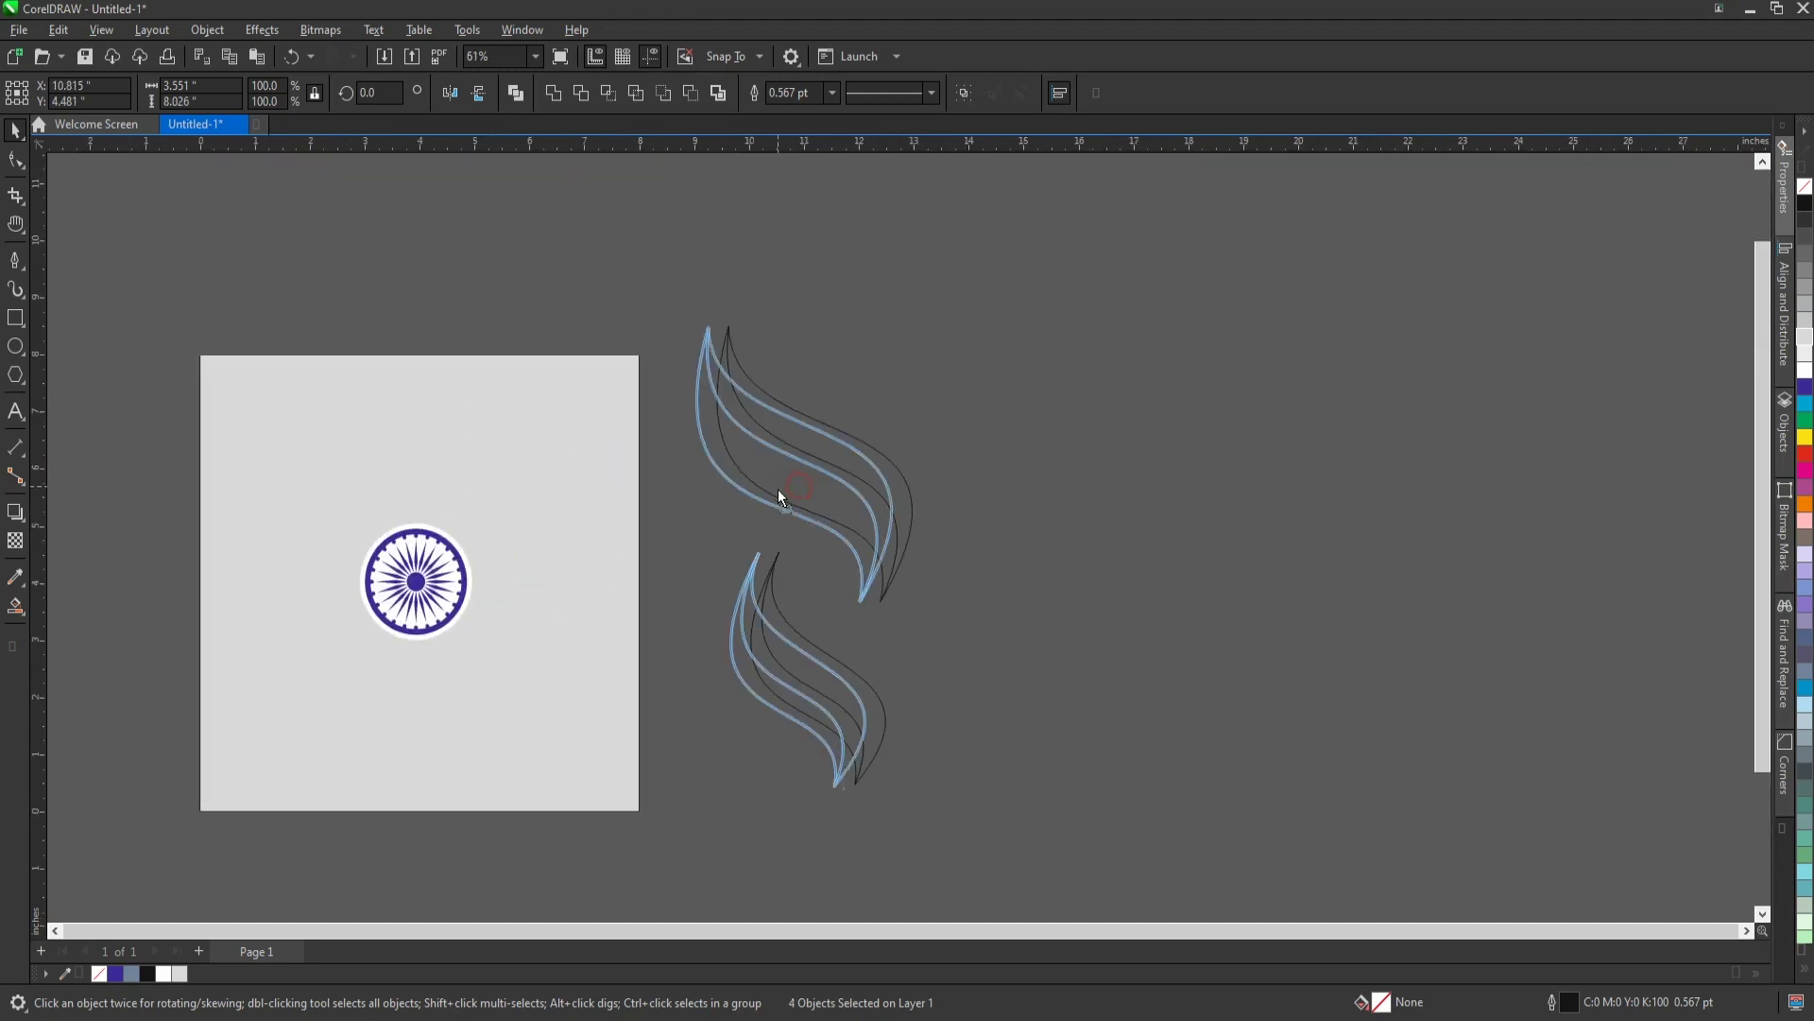
# Smart-fill the enclosed upper and lower swoosh regions with colour.
pyautogui.click(19, 616)
pyautogui.scroll(3, 834, 445)
pyautogui.click(838, 446)
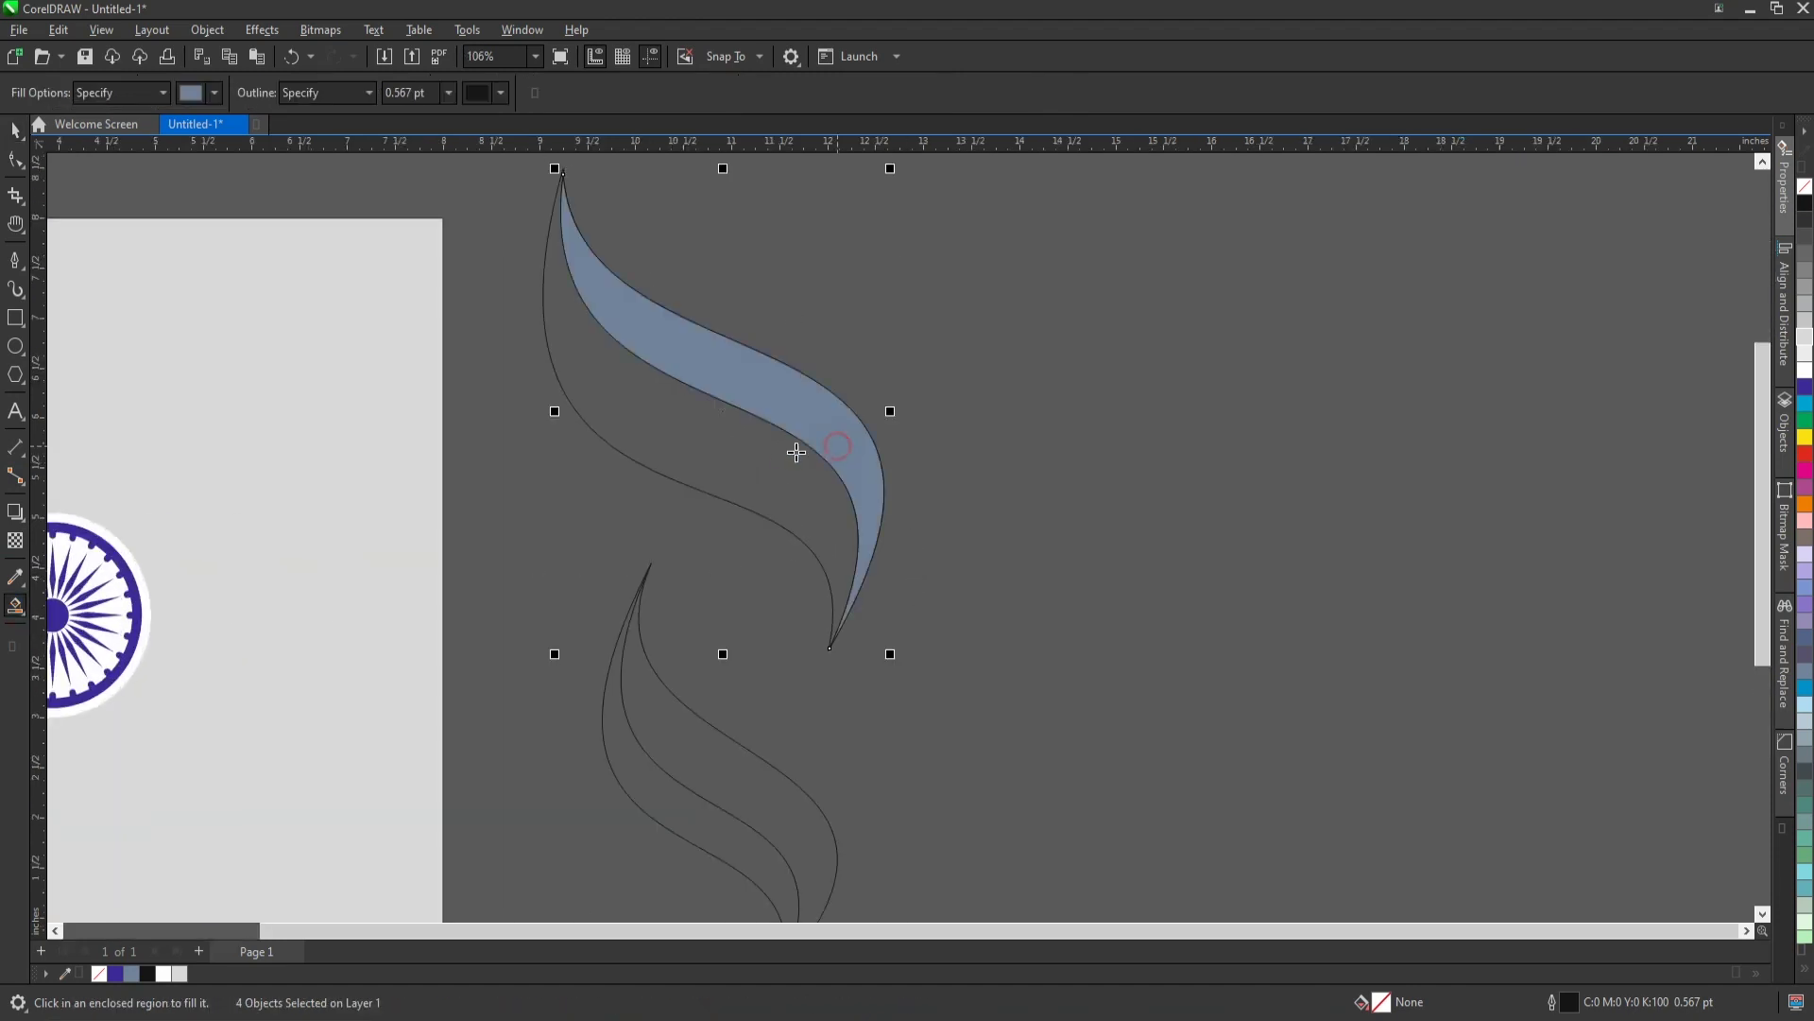
pyautogui.scroll(-2, 620, 478)
pyautogui.click(631, 540)
pyautogui.scroll(-1, 641, 537)
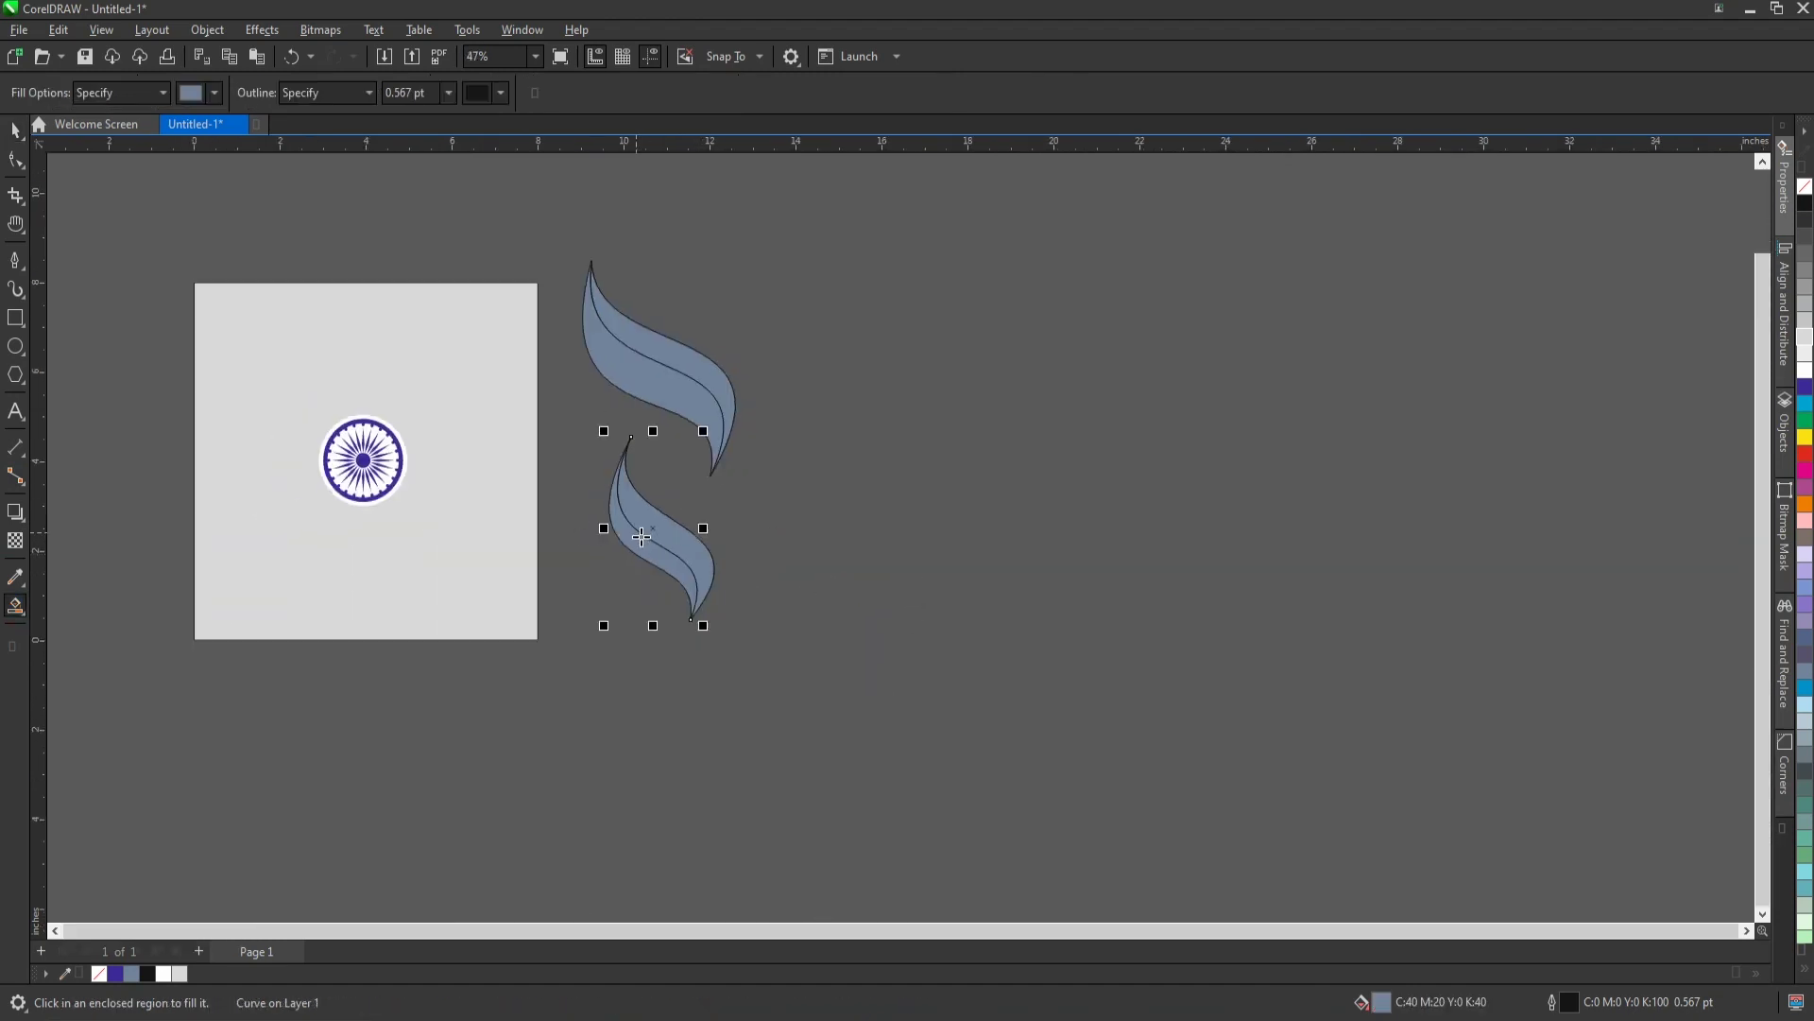
pyautogui.press('space')
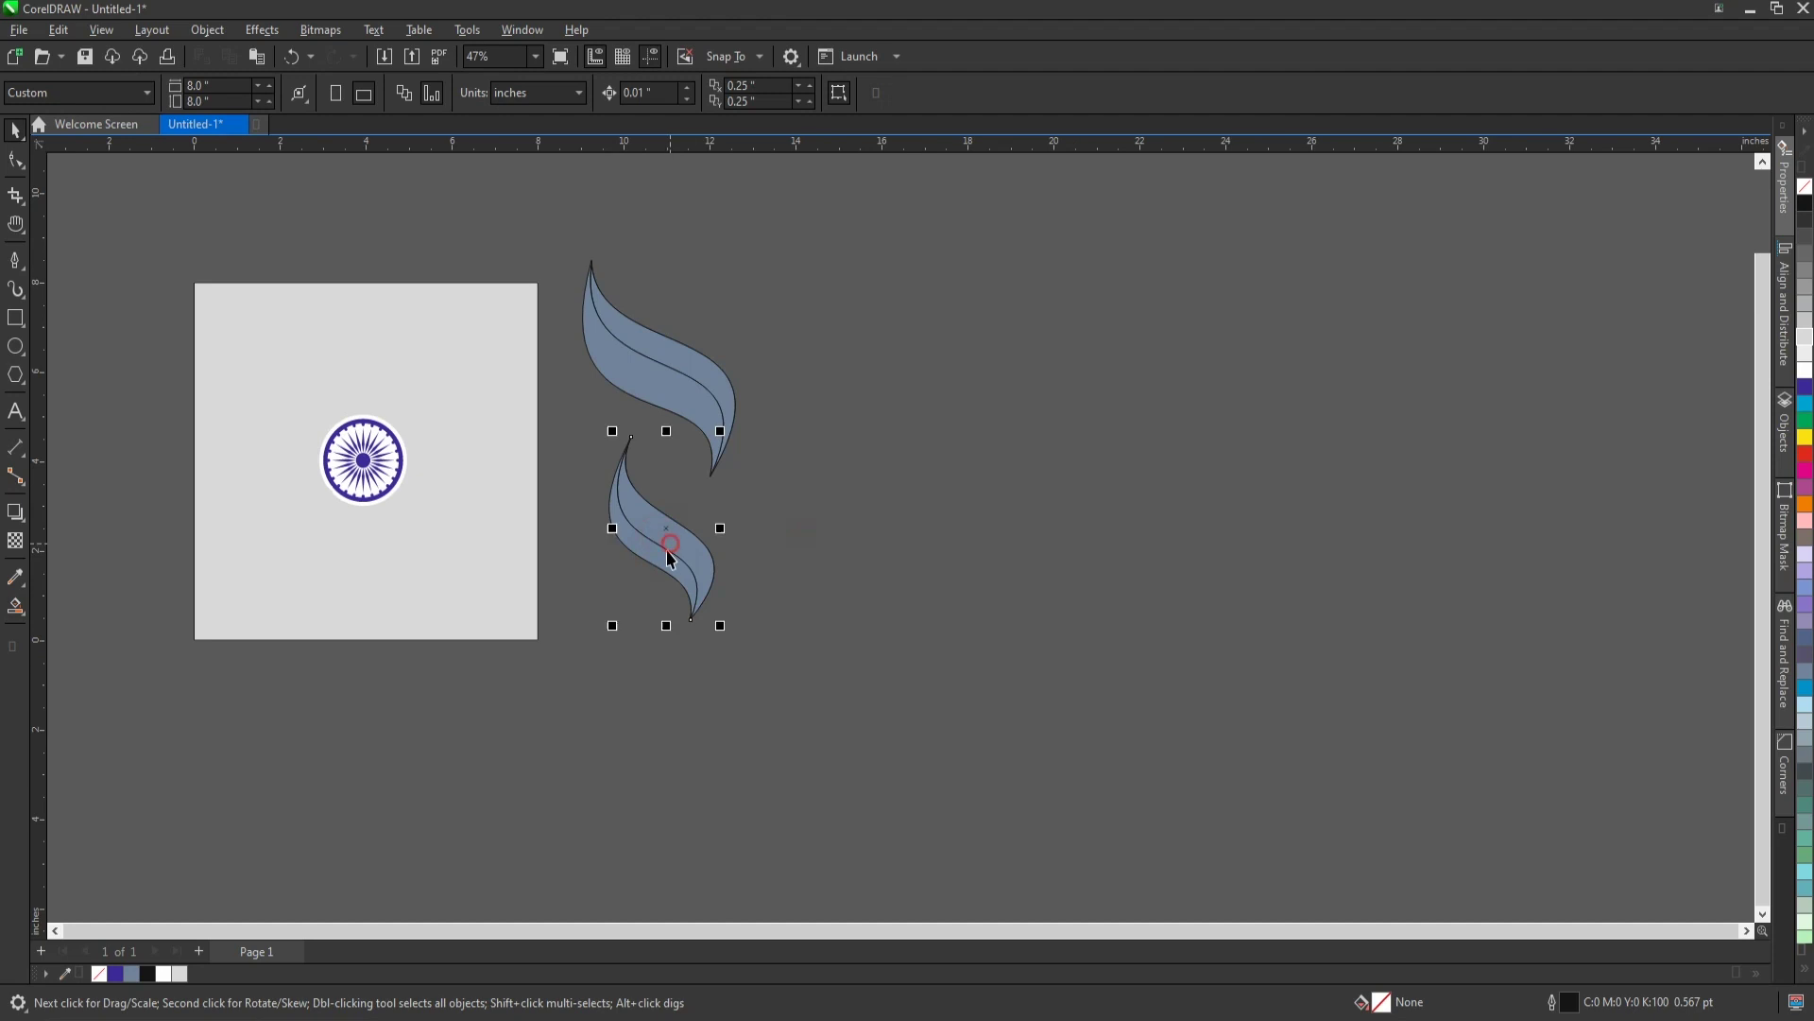
# Select both filled leaf pairs and place them over the chakra on the page.
pyautogui.keyDown('shift'); pyautogui.click(711, 380); pyautogui.keyUp('shift')
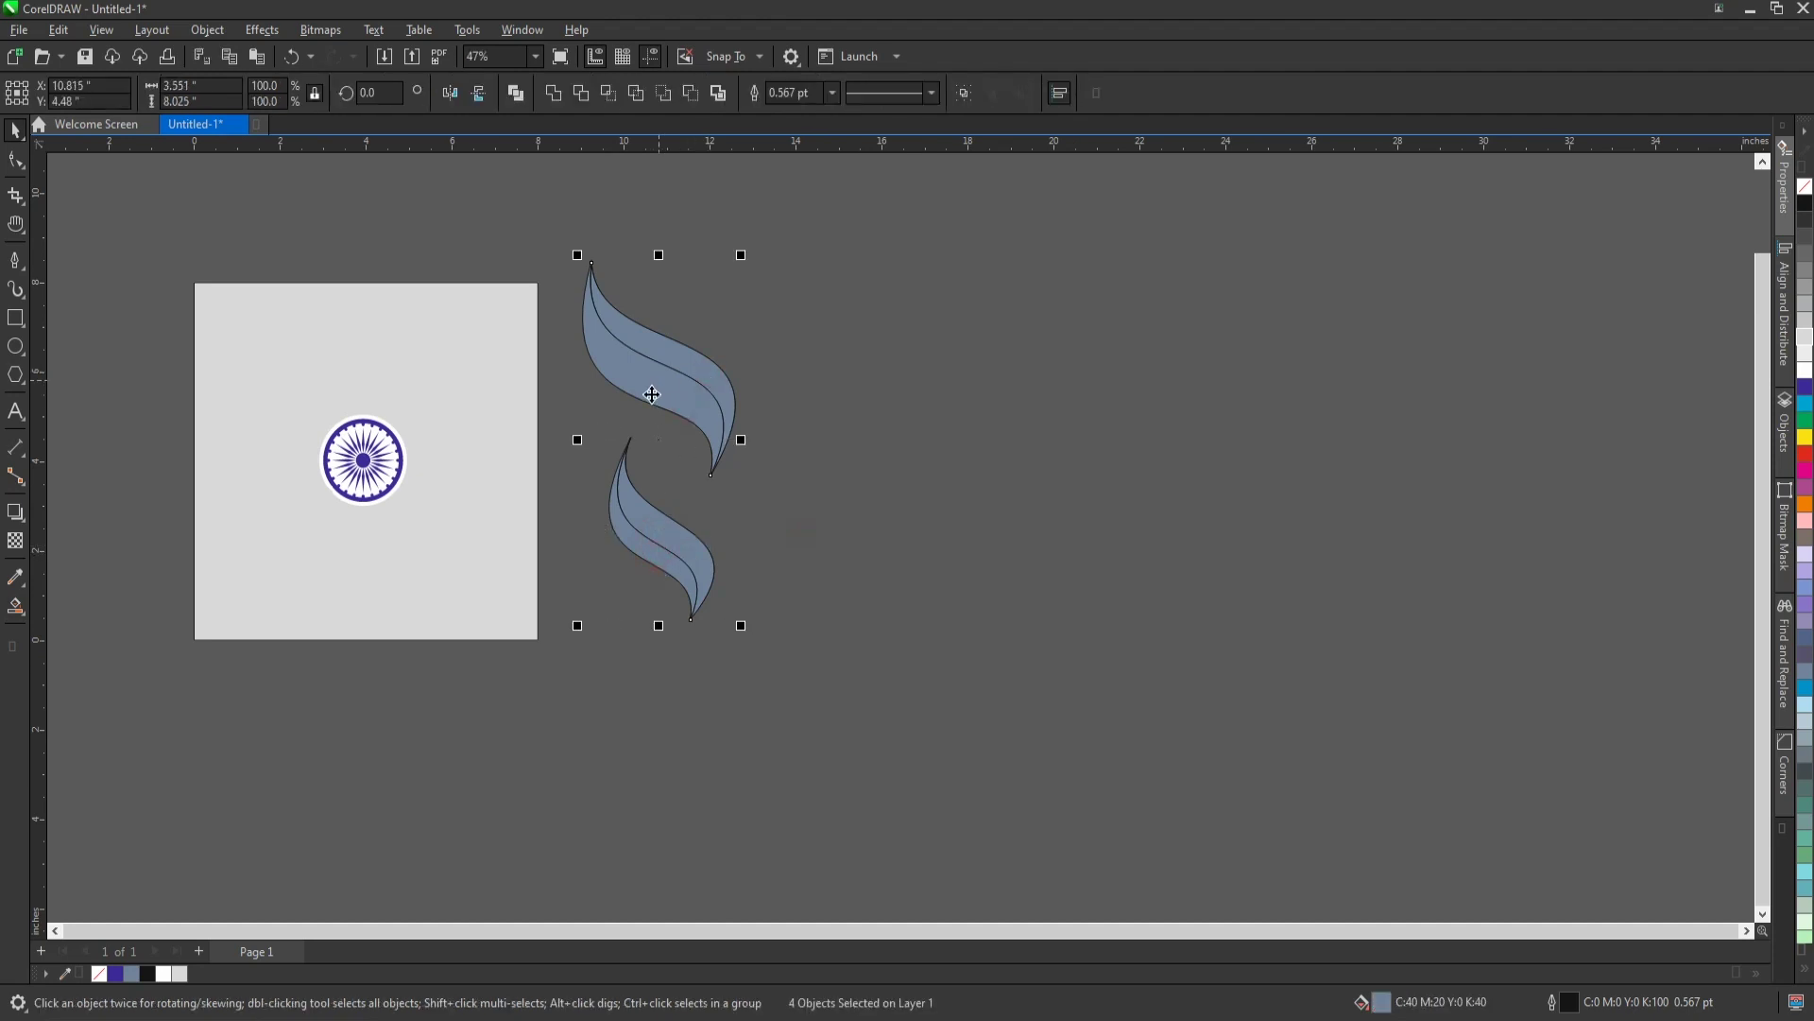
pyautogui.moveTo(646, 397); pyautogui.dragTo(344, 400)
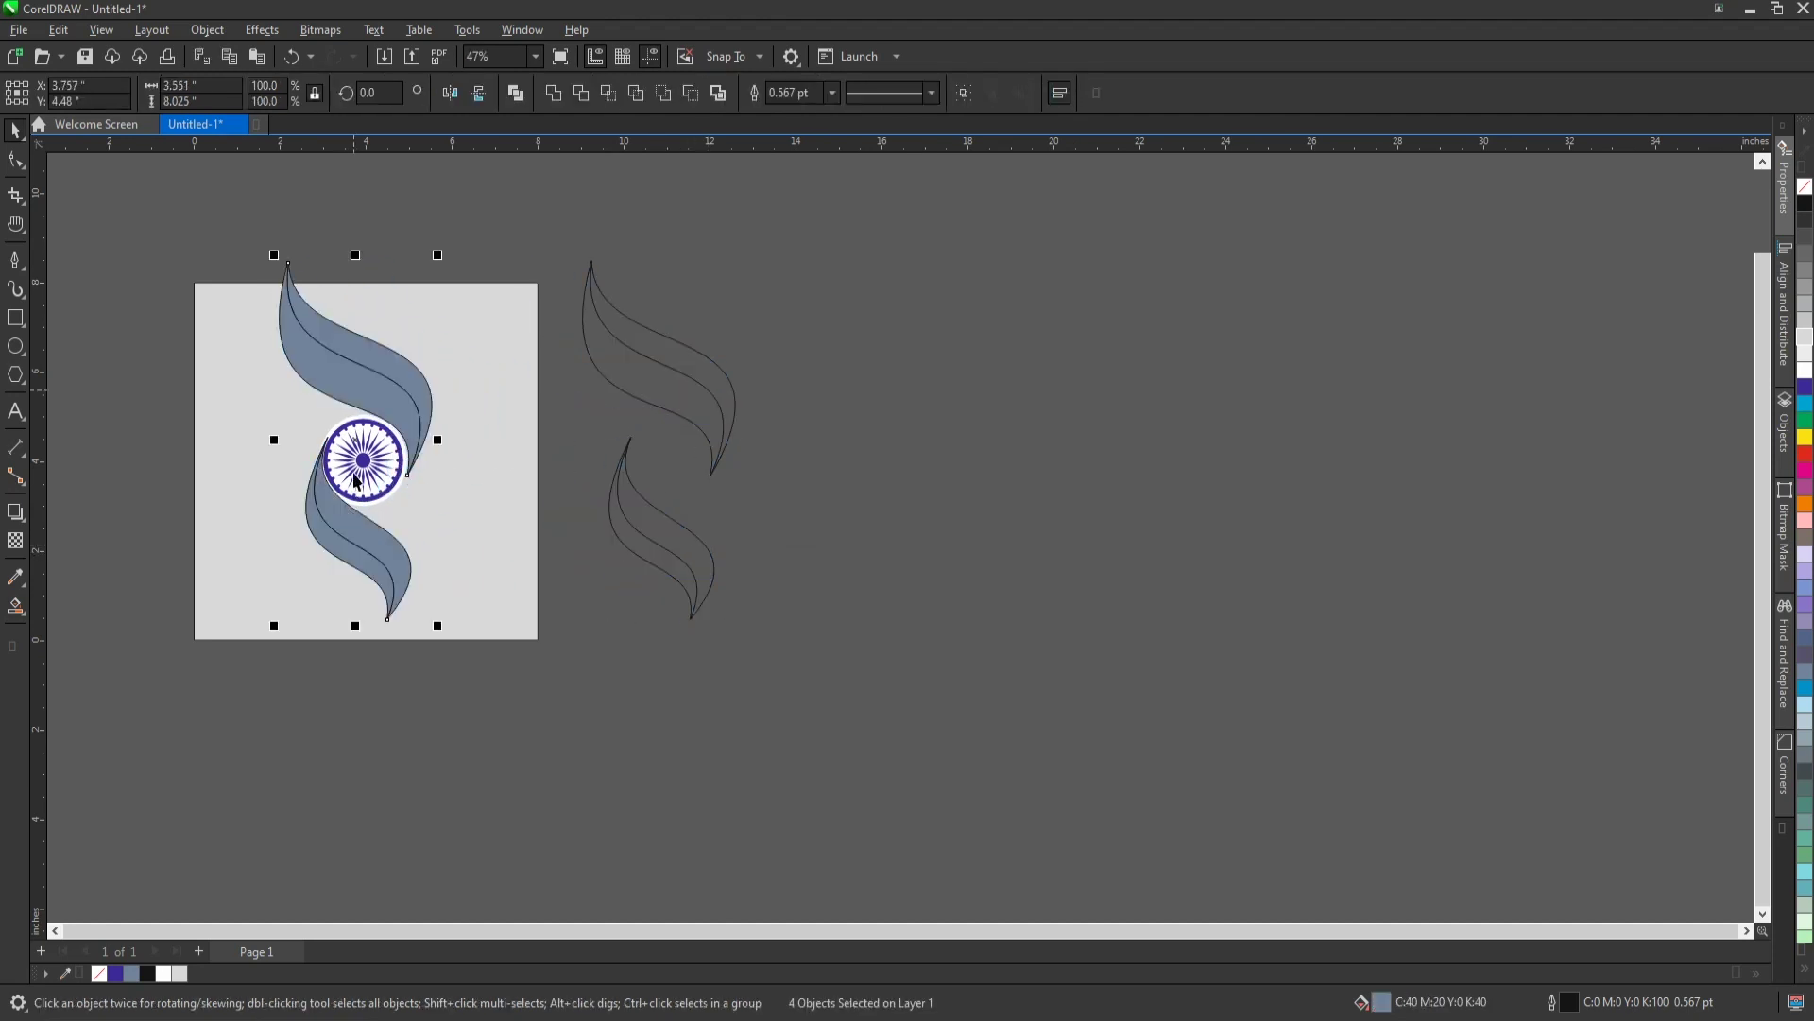
pyautogui.scroll(2, 390, 507)
pyautogui.scroll(2, 491, 478)
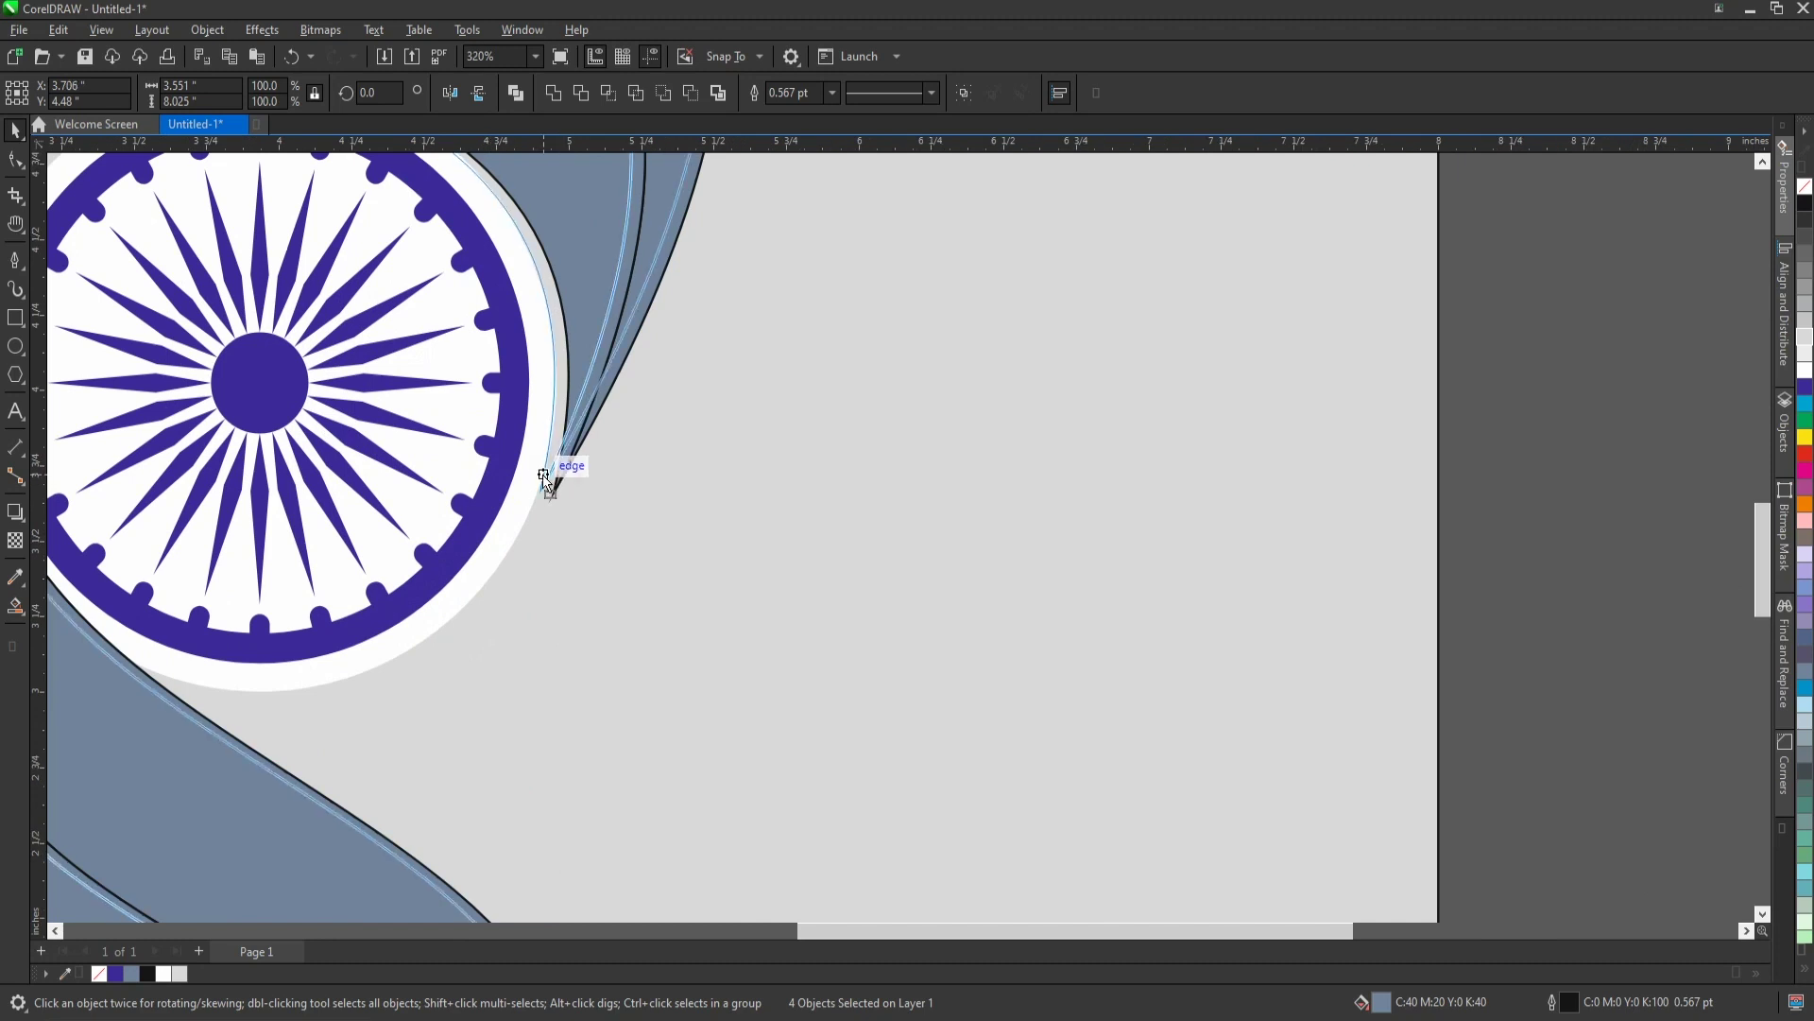
pyautogui.scroll(-2, 561, 477)
pyautogui.scroll(-2, 663, 295)
pyautogui.click(747, 524)
pyautogui.scroll(-2, 807, 419)
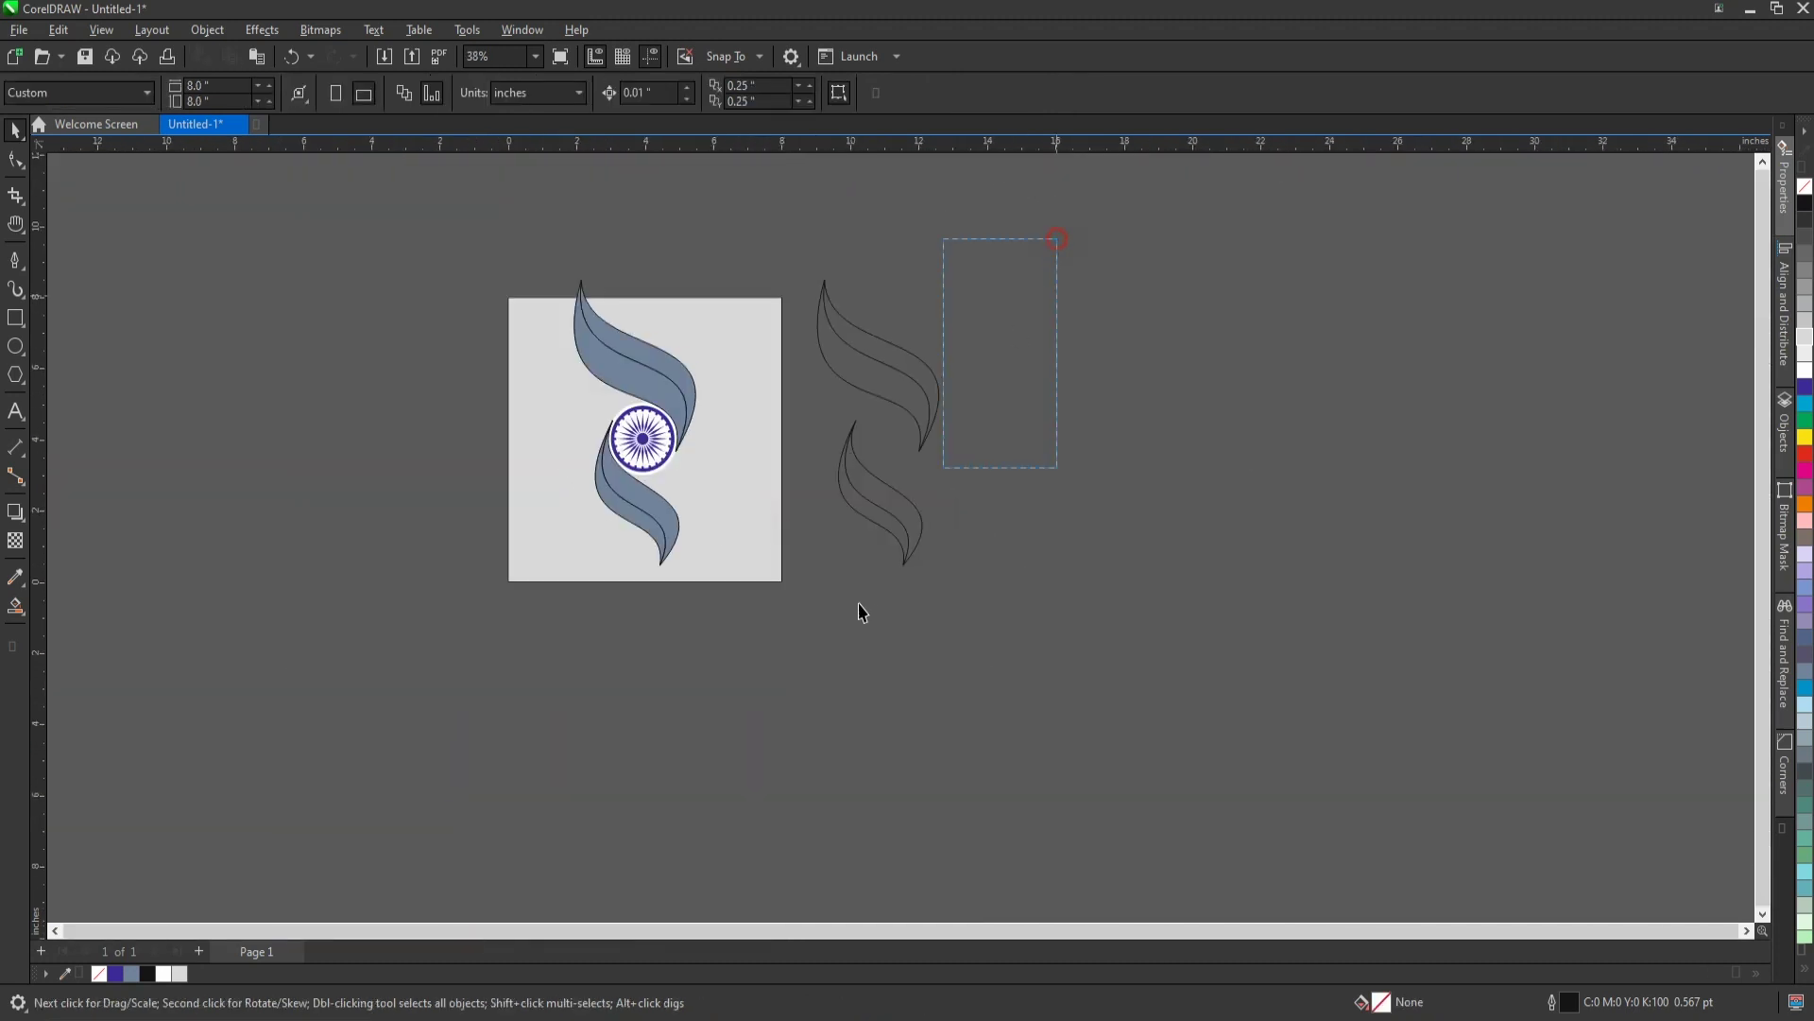
# Delete the four leftover outline-only leaves beside the page.
pyautogui.moveTo(1061, 235); pyautogui.dragTo(794, 562)
pyautogui.press('Delete')
pyautogui.scroll(3, 652, 416)
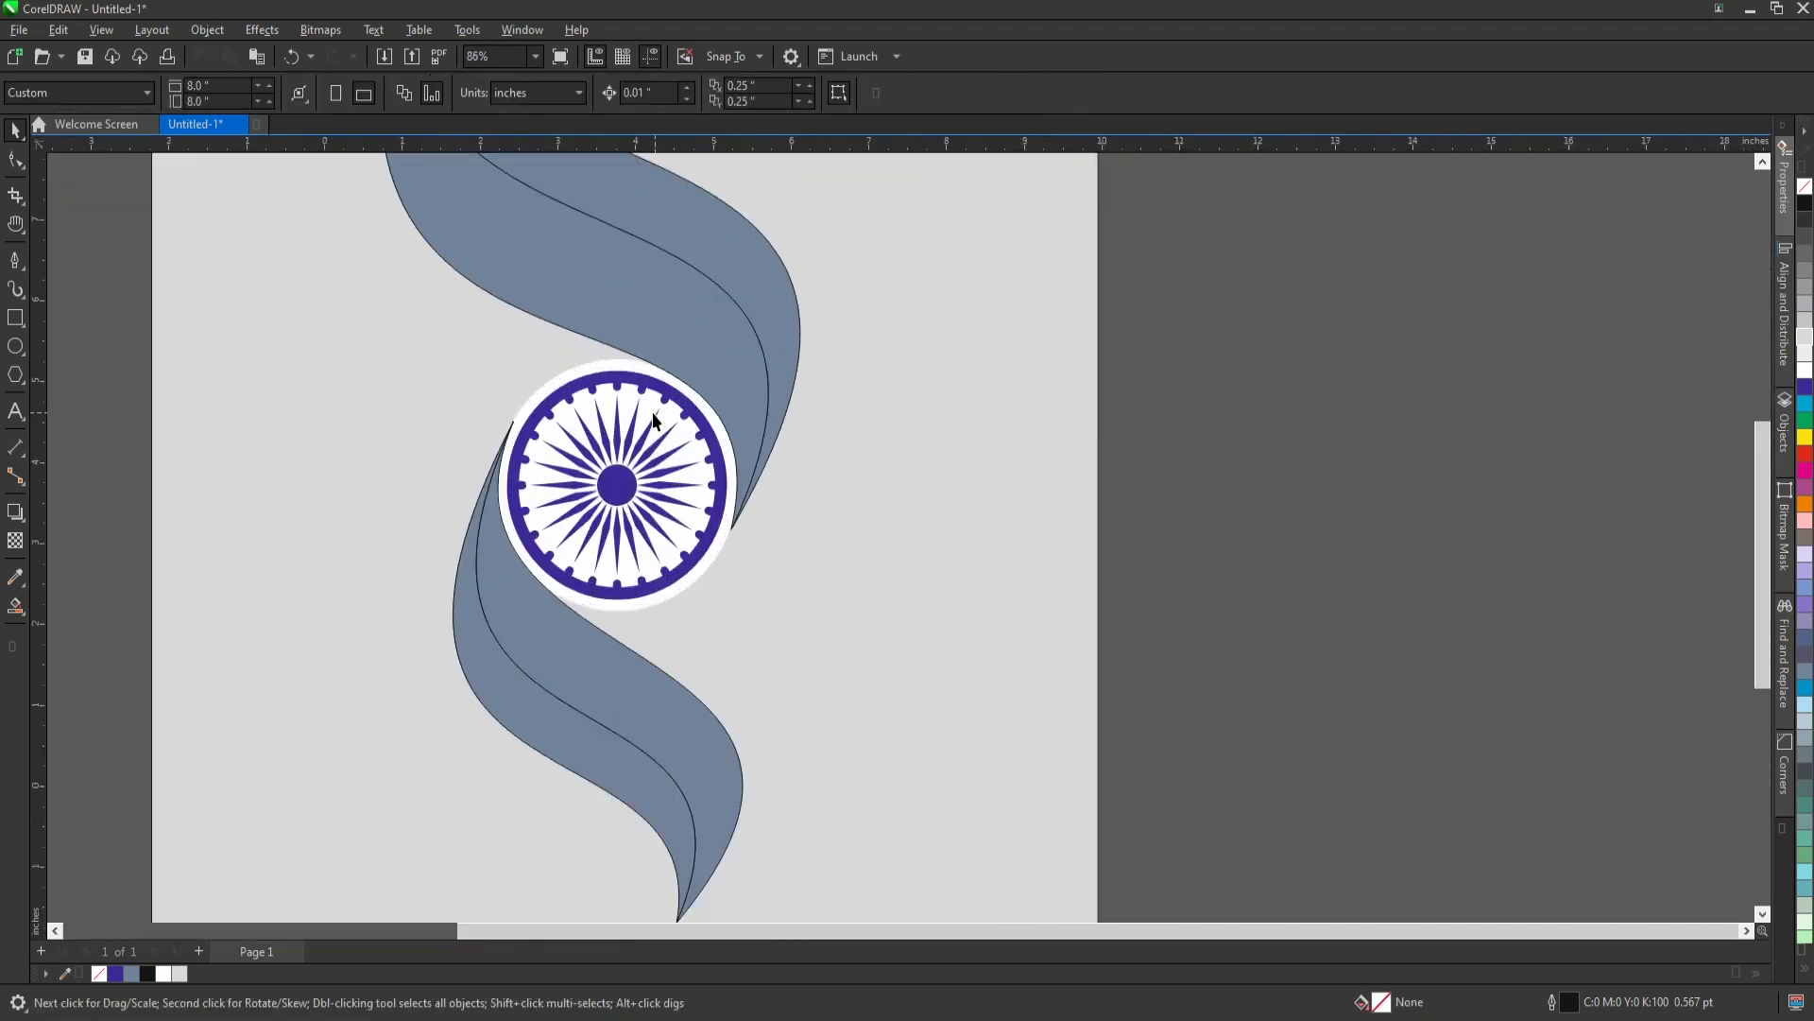
pyautogui.scroll(-1, 657, 397)
pyautogui.scroll(1, 661, 383)
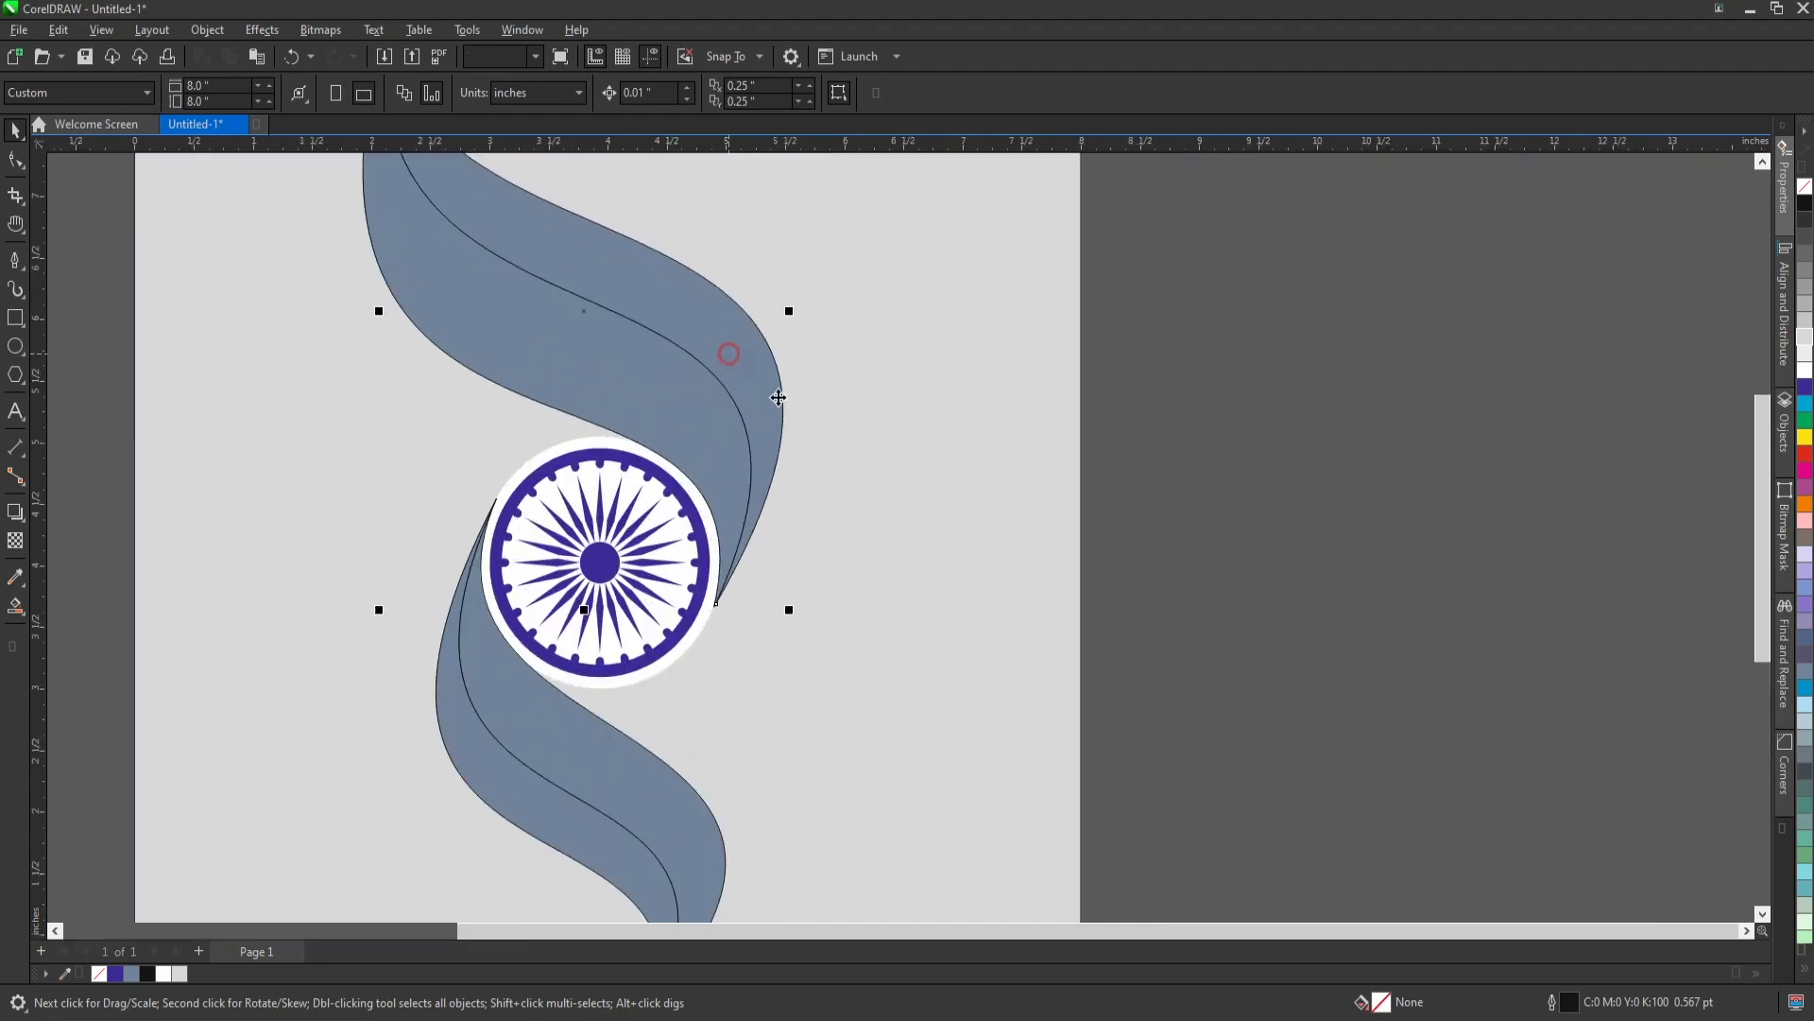
pyautogui.scroll(-2, 778, 398)
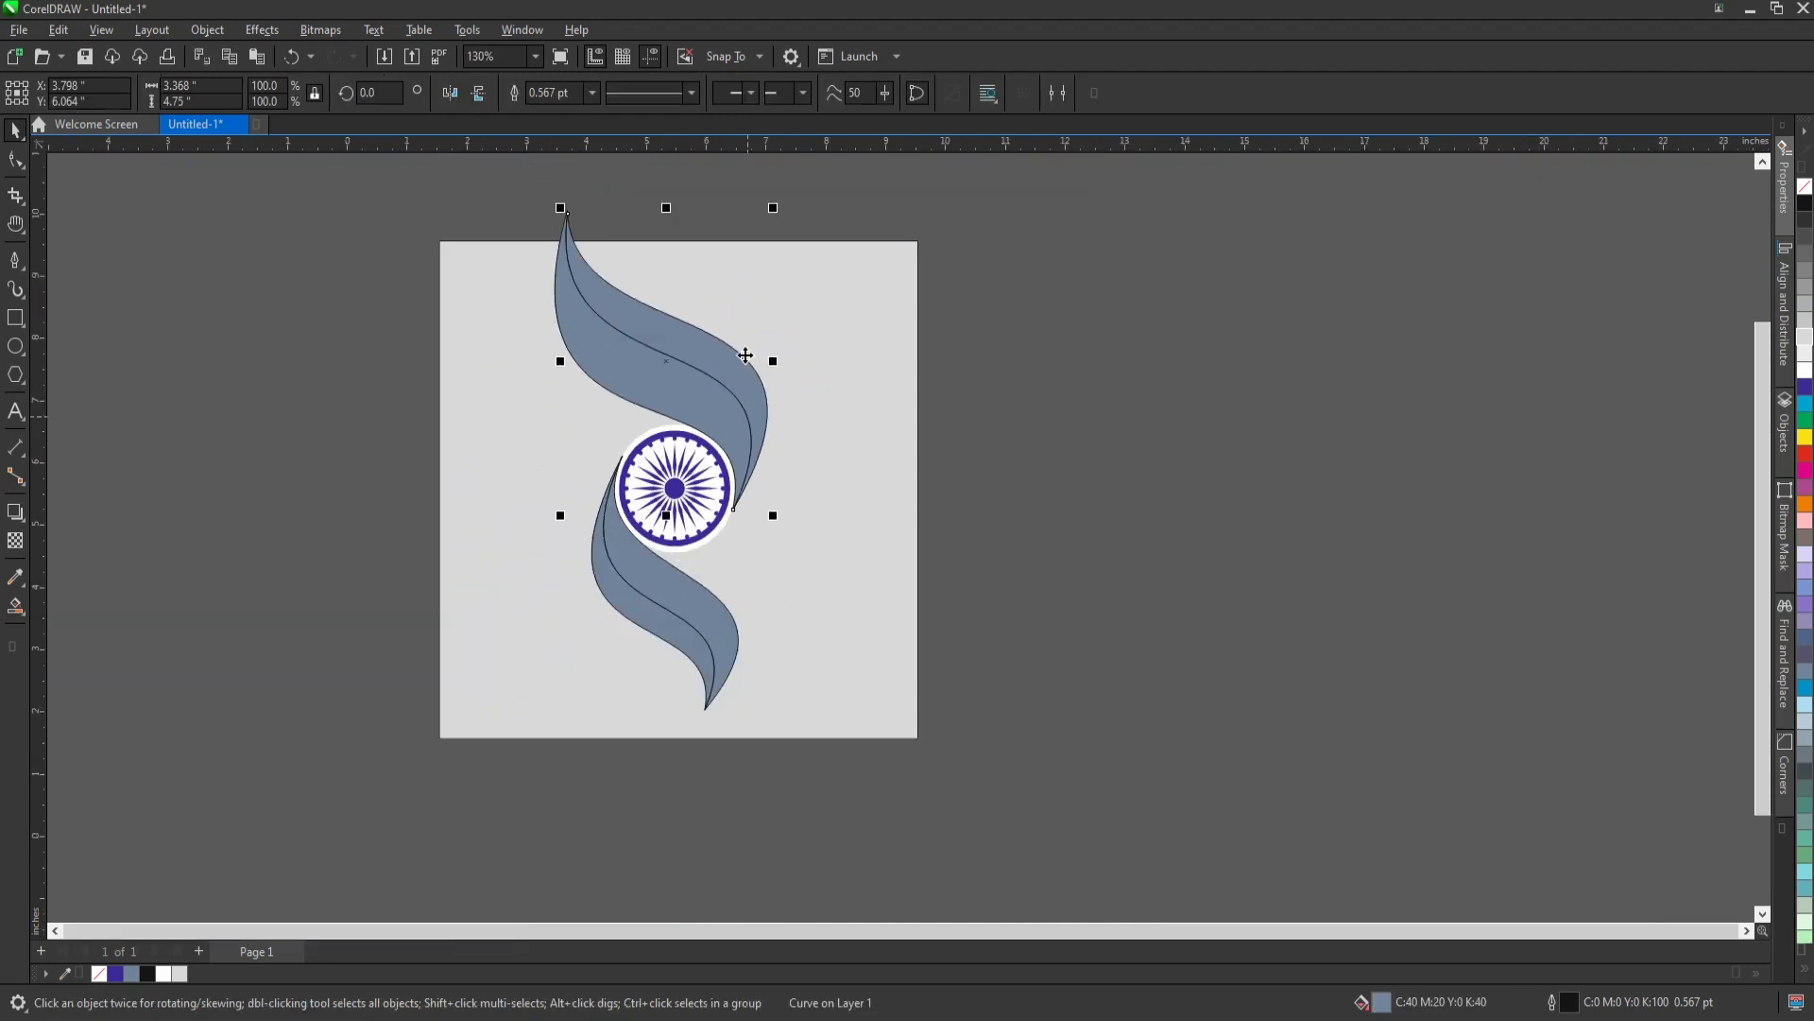
# Give the upper front swoosh an orange-to-red fountain fill.
pyautogui.click(1803, 504)
pyautogui.scroll(1, 650, 317)
pyautogui.scroll(-1, 656, 342)
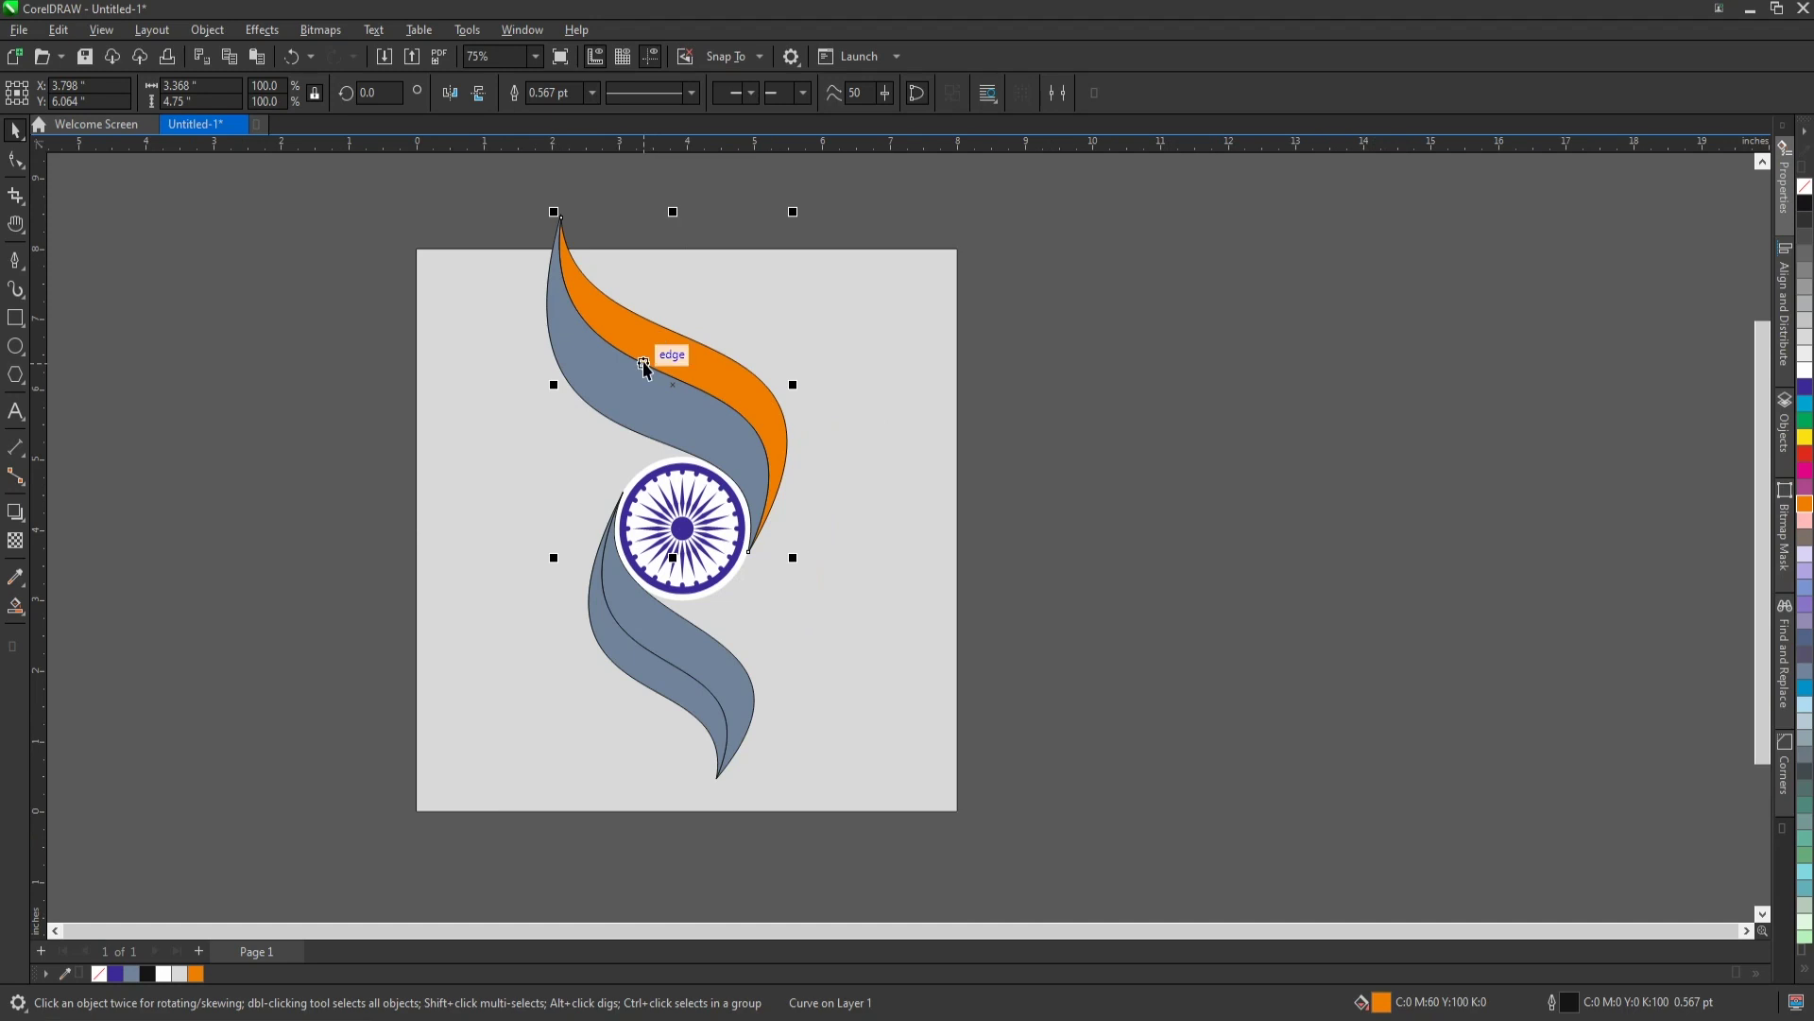
pyautogui.press('g')
pyautogui.moveTo(572, 255)
pyautogui.mouseDown()
pyautogui.moveTo(798, 507)
pyautogui.moveTo(785, 490)
pyautogui.mouseUp()
pyautogui.moveTo(1804, 454); pyautogui.dragTo(791, 499)
pyautogui.scroll(1, 647, 353)
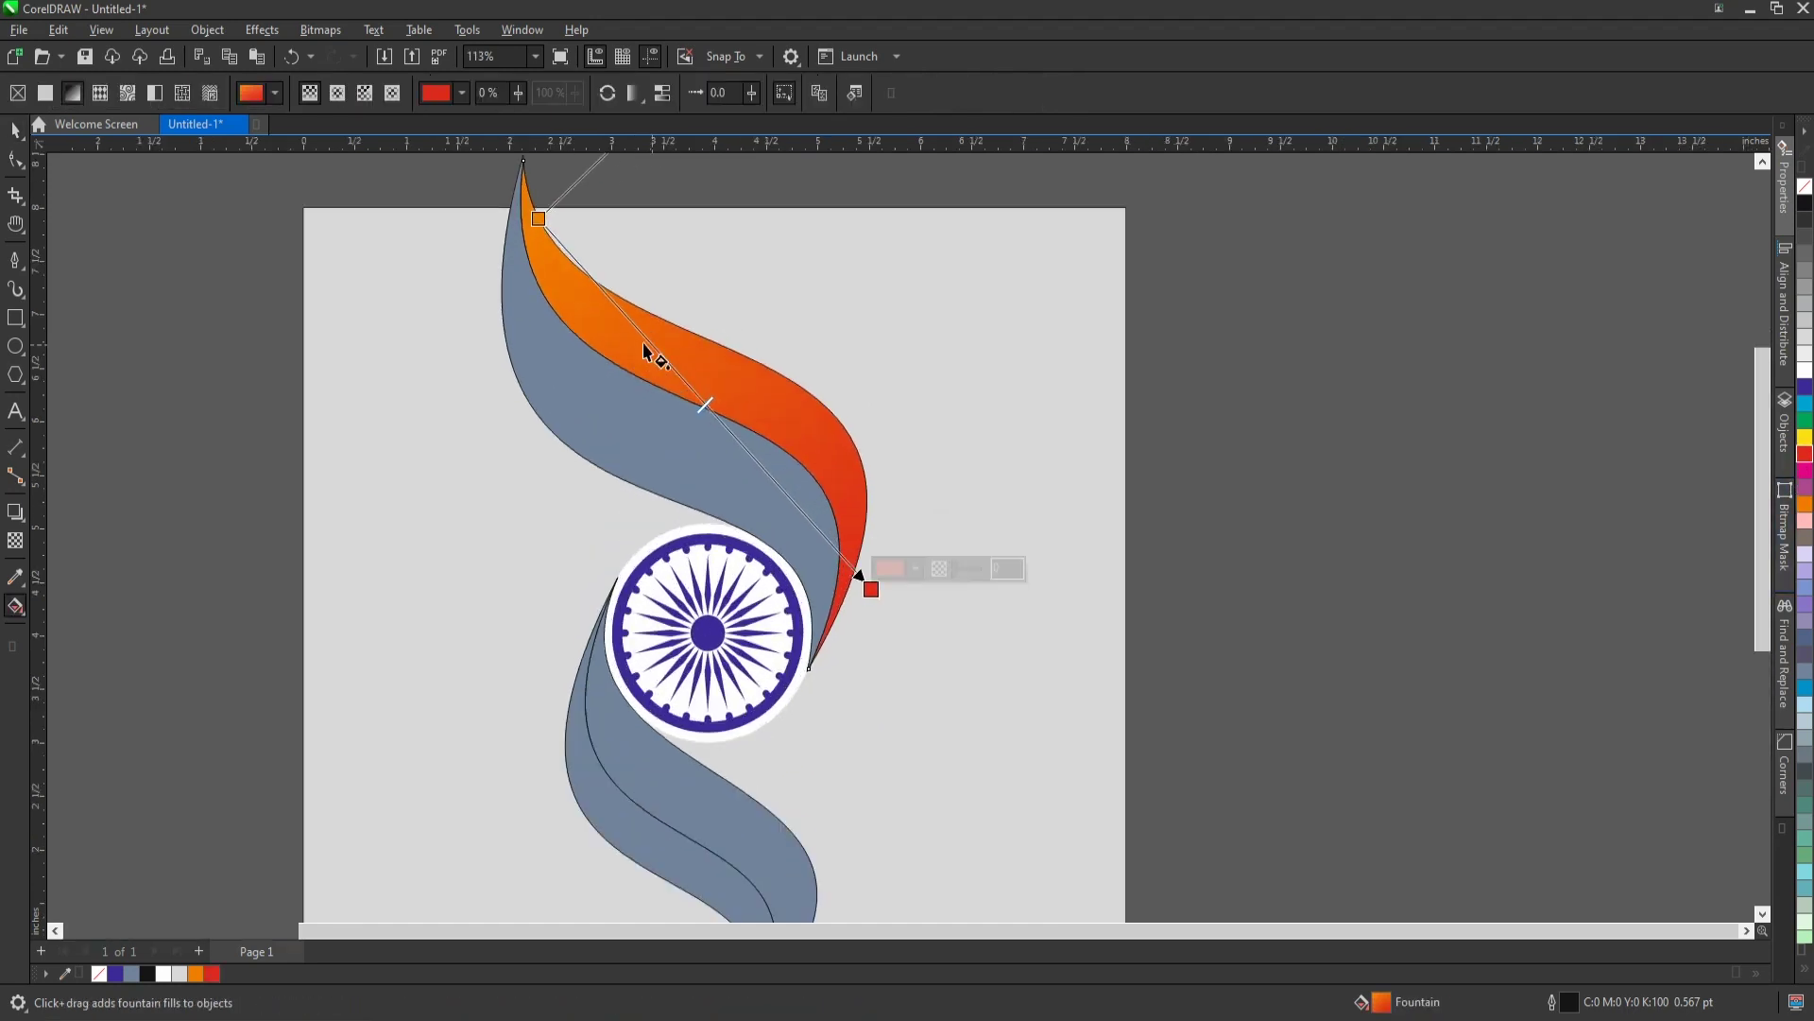
pyautogui.moveTo(549, 224); pyautogui.dragTo(635, 304)
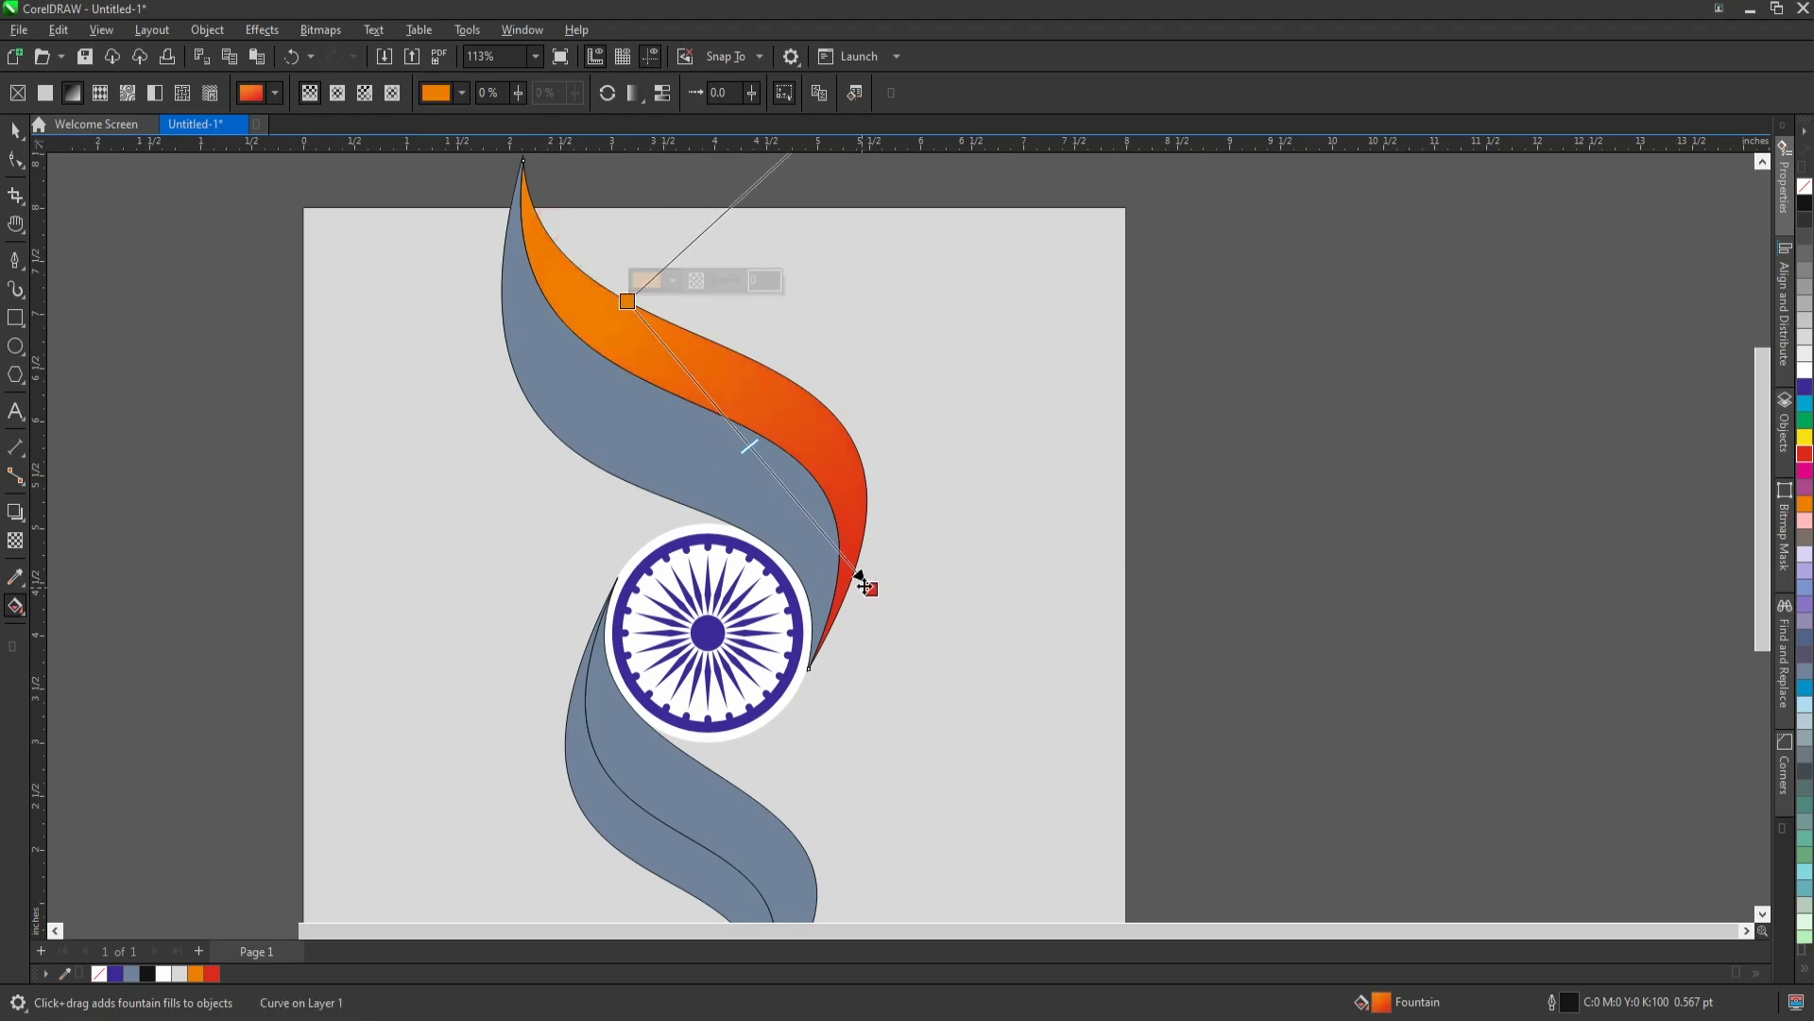
pyautogui.press('space')
pyautogui.scroll(-2, 766, 501)
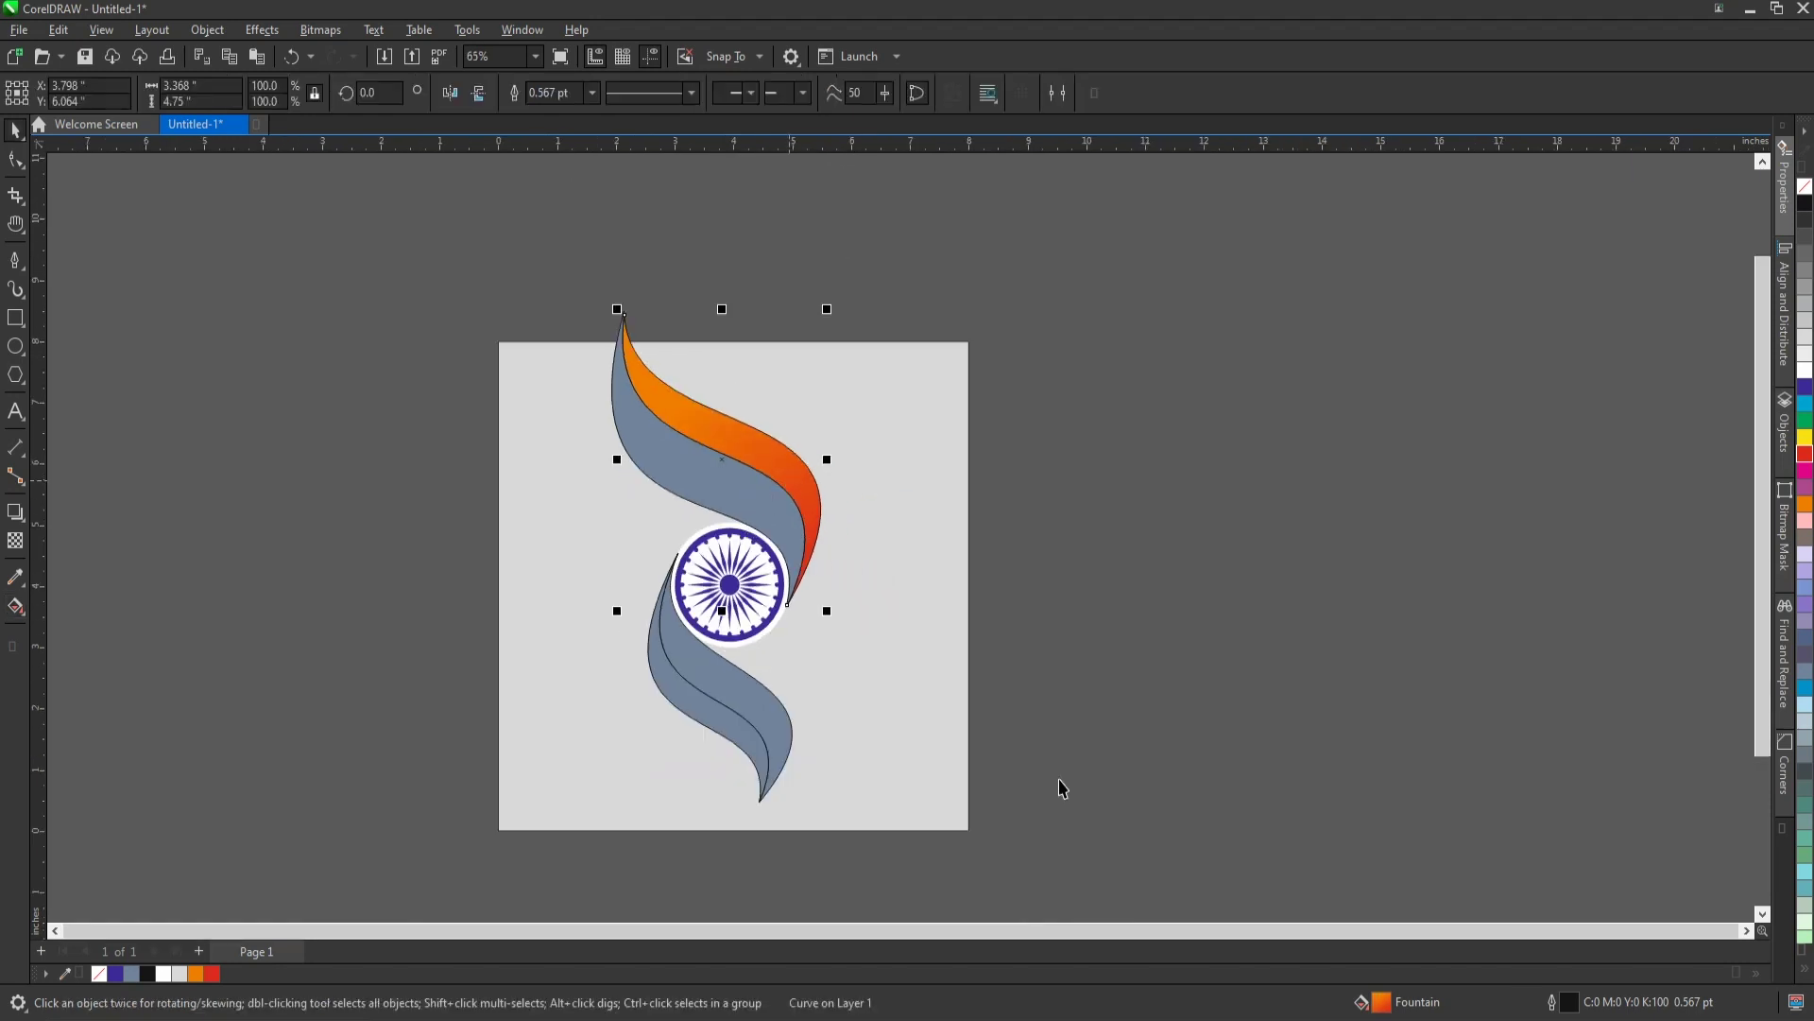
# Copy the orange-red gradient onto the back upper swoosh and reverse its direction.
pyautogui.moveTo(898, 558); pyautogui.dragTo(745, 487)
pyautogui.click(657, 475)
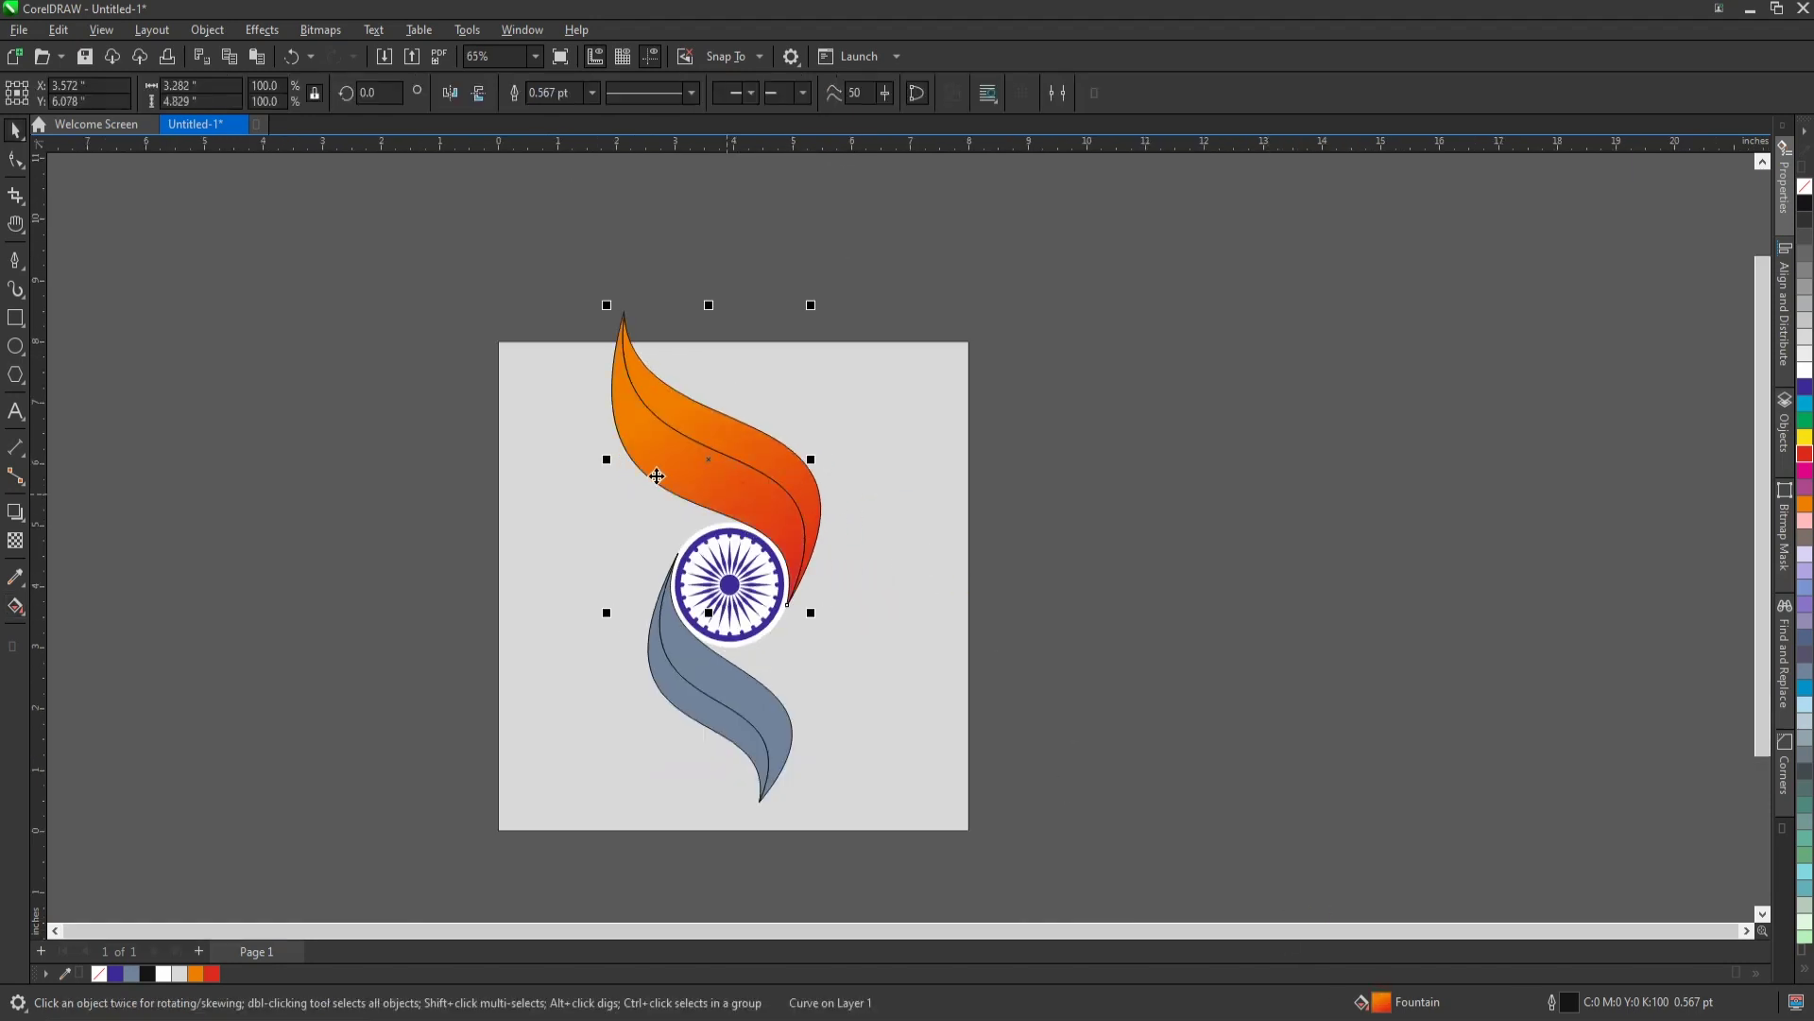
pyautogui.press('space')
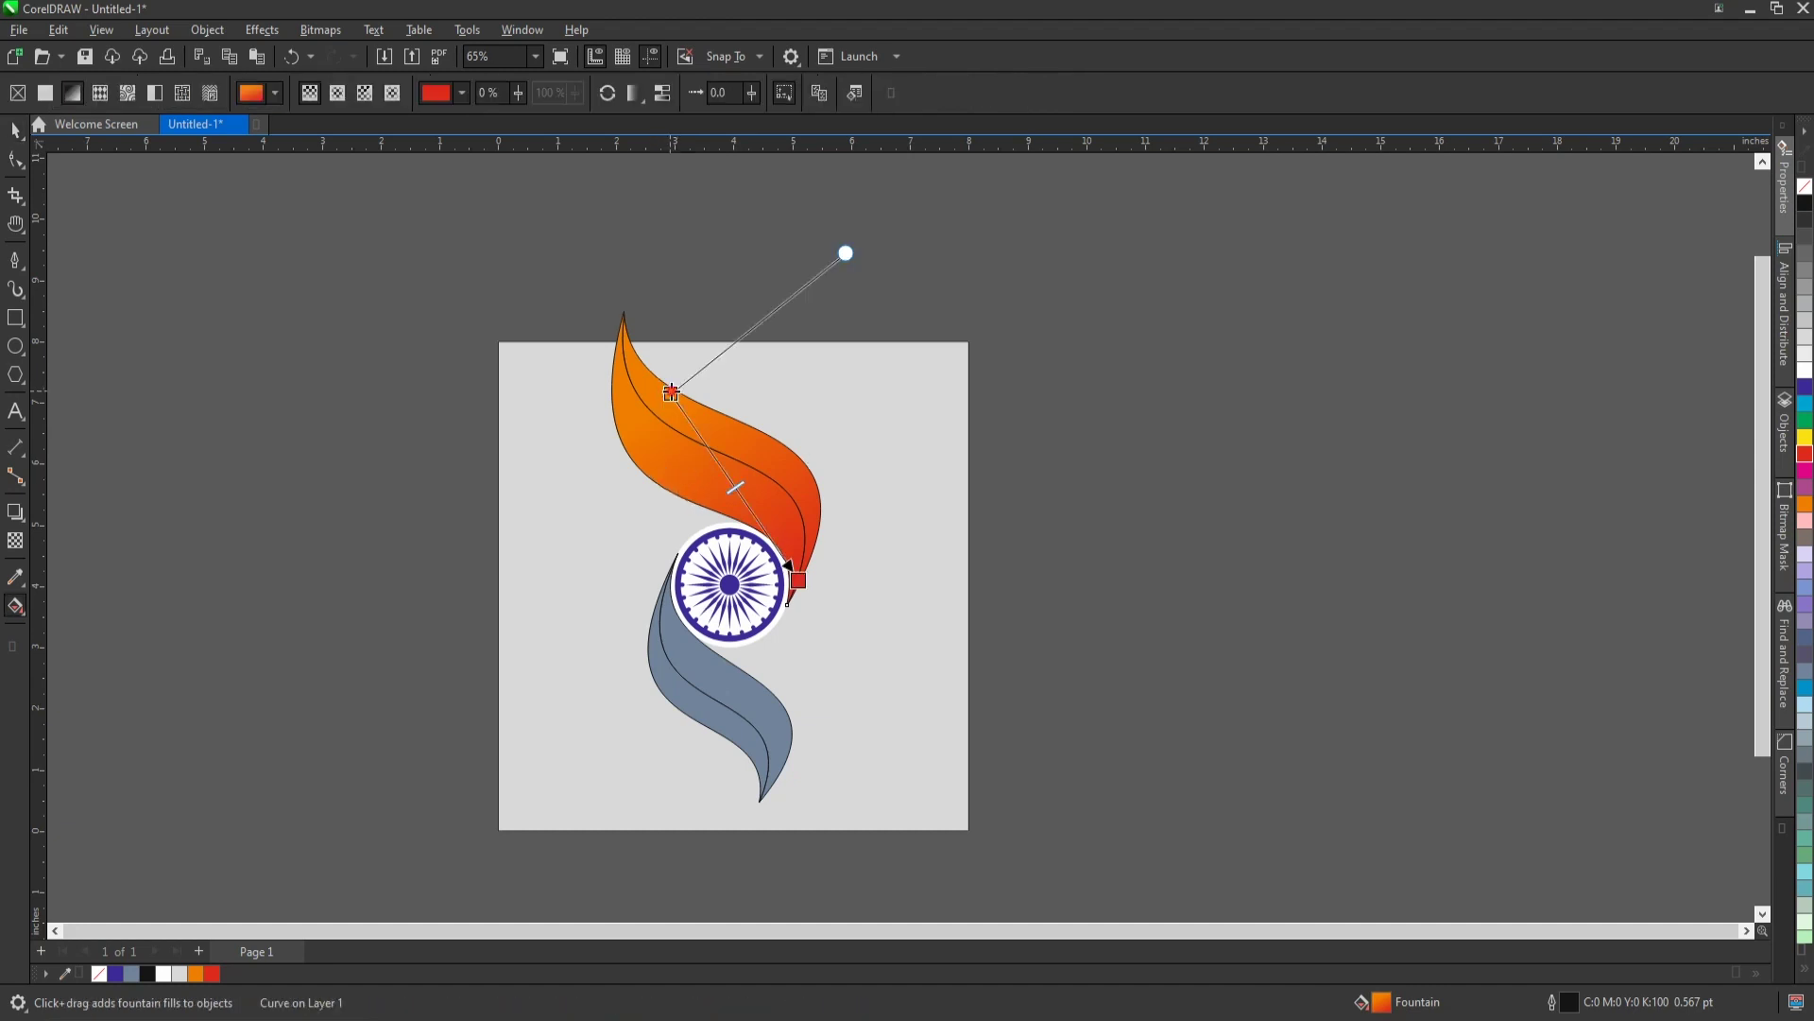
pyautogui.moveTo(671, 392); pyautogui.dragTo(634, 414)
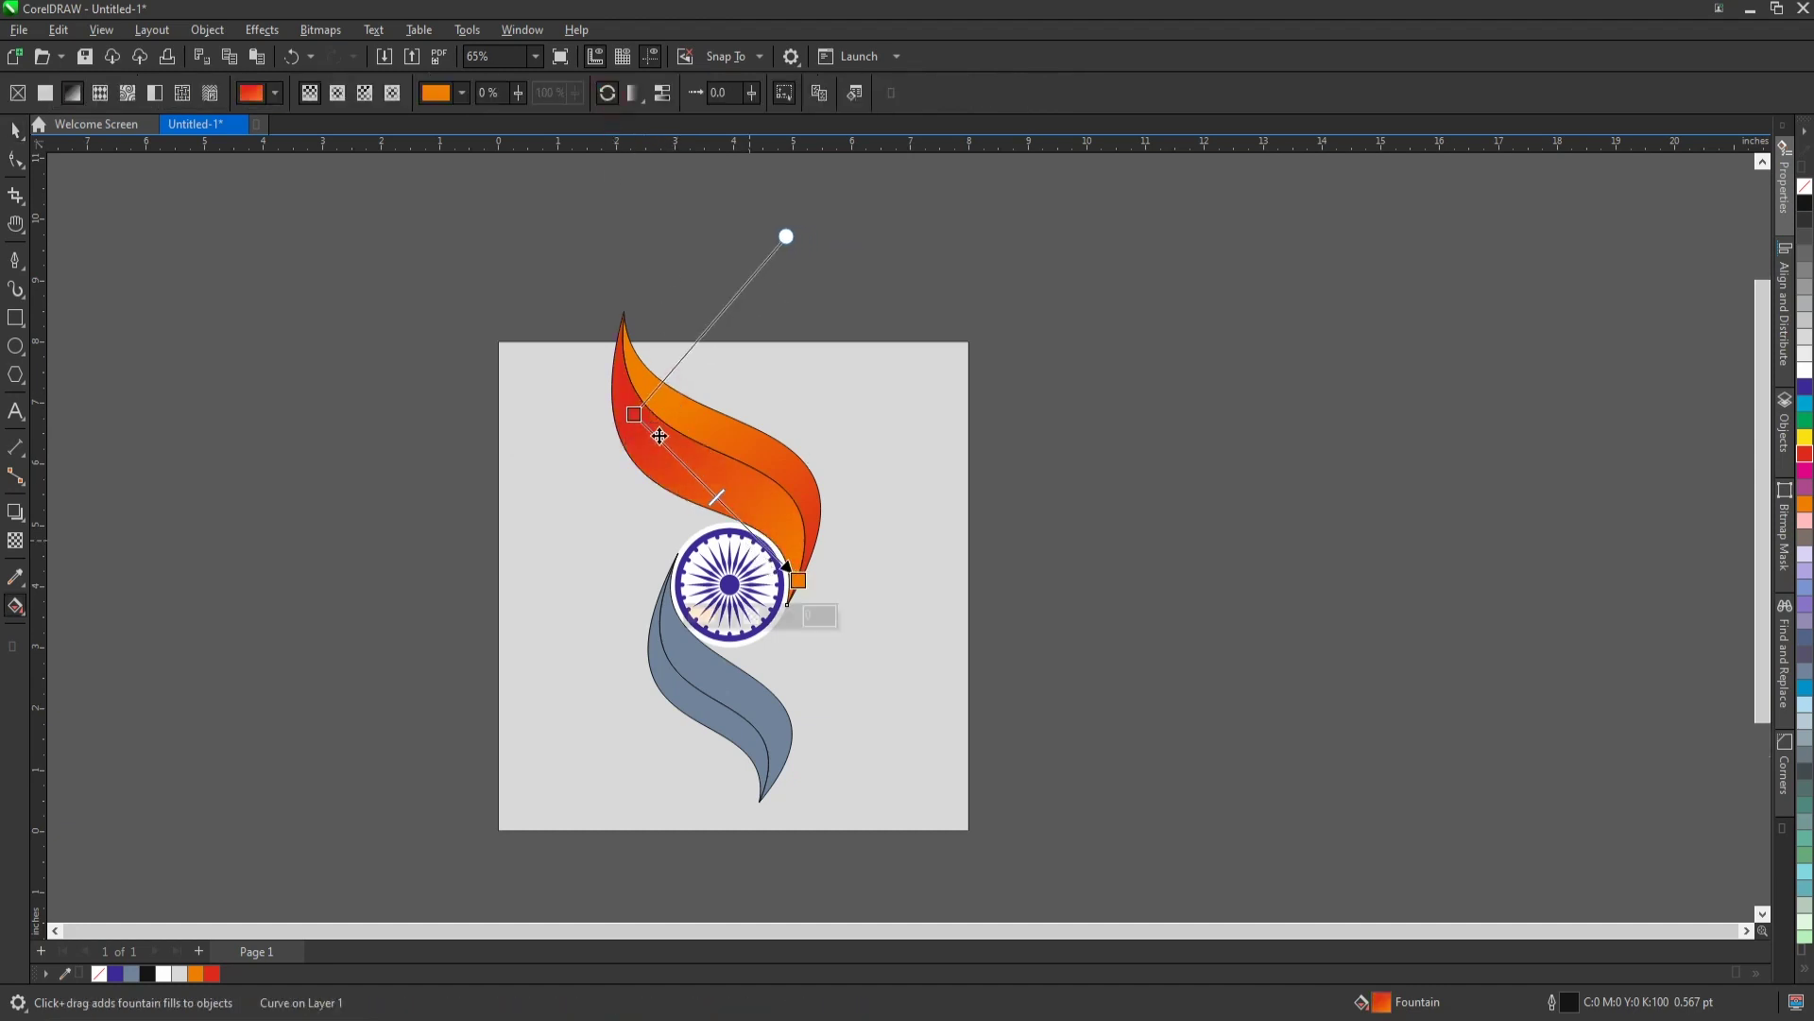
pyautogui.scroll(2, 682, 462)
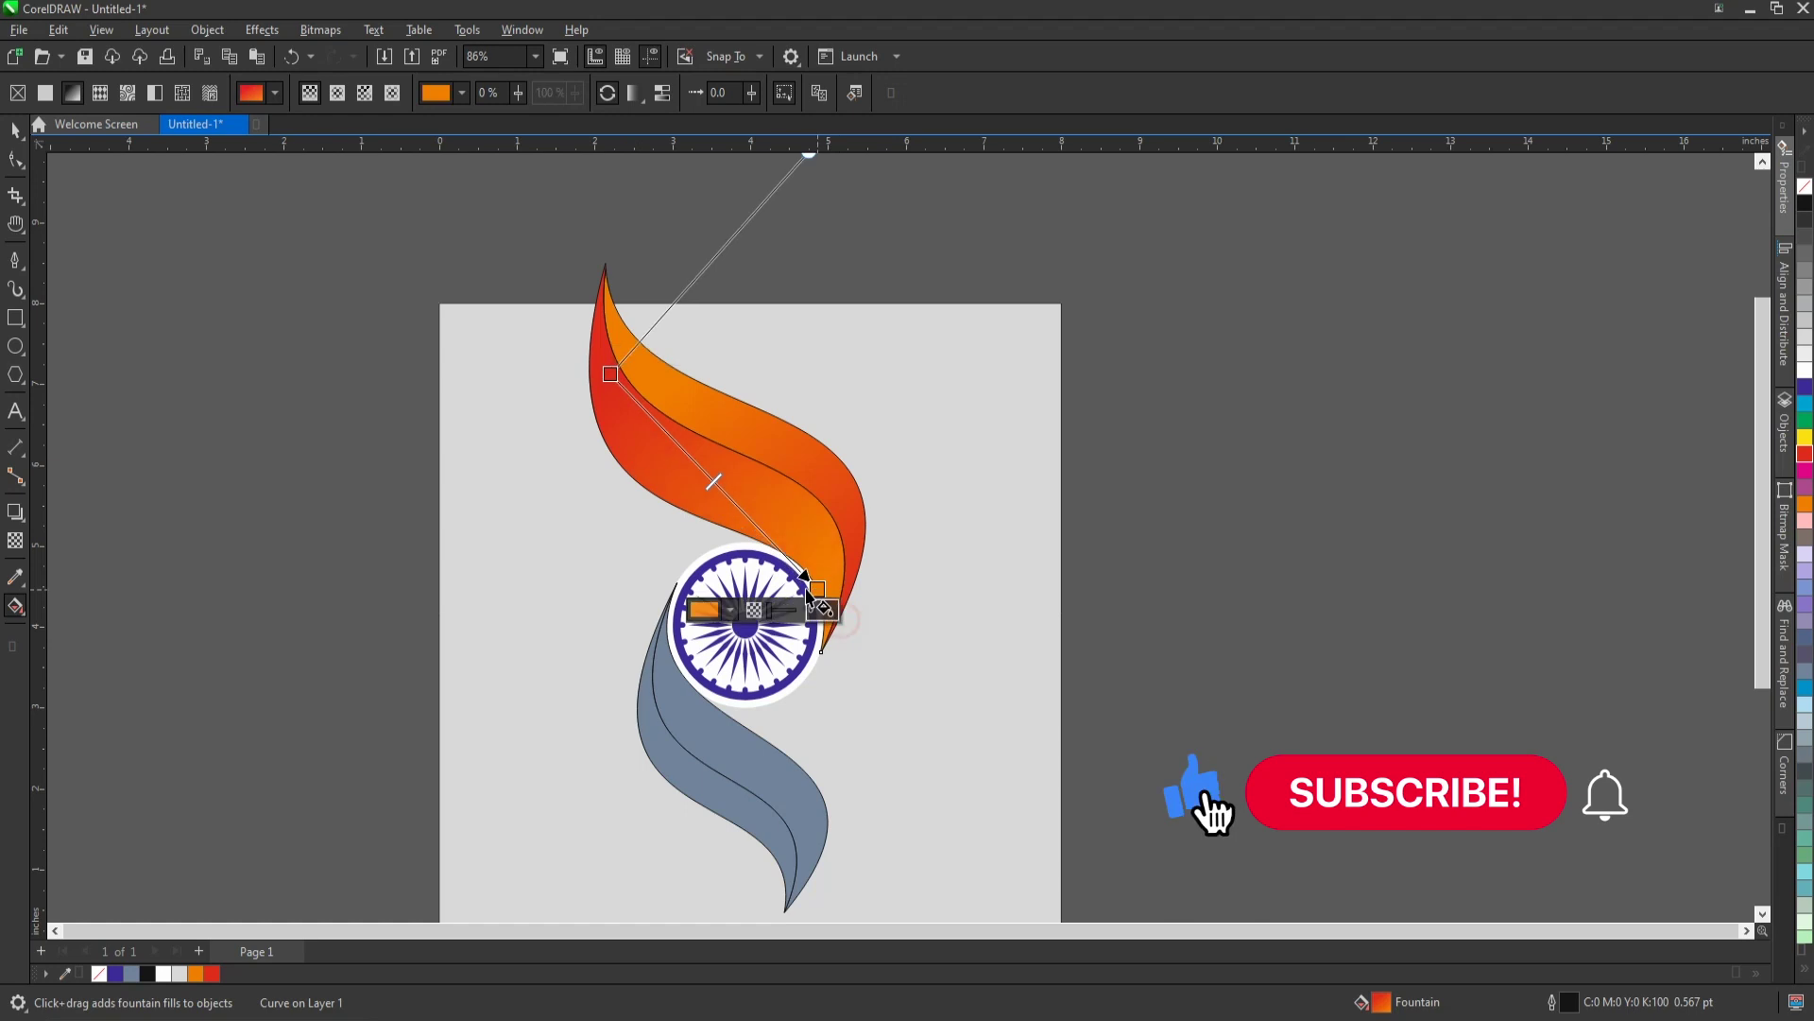
pyautogui.press('space')
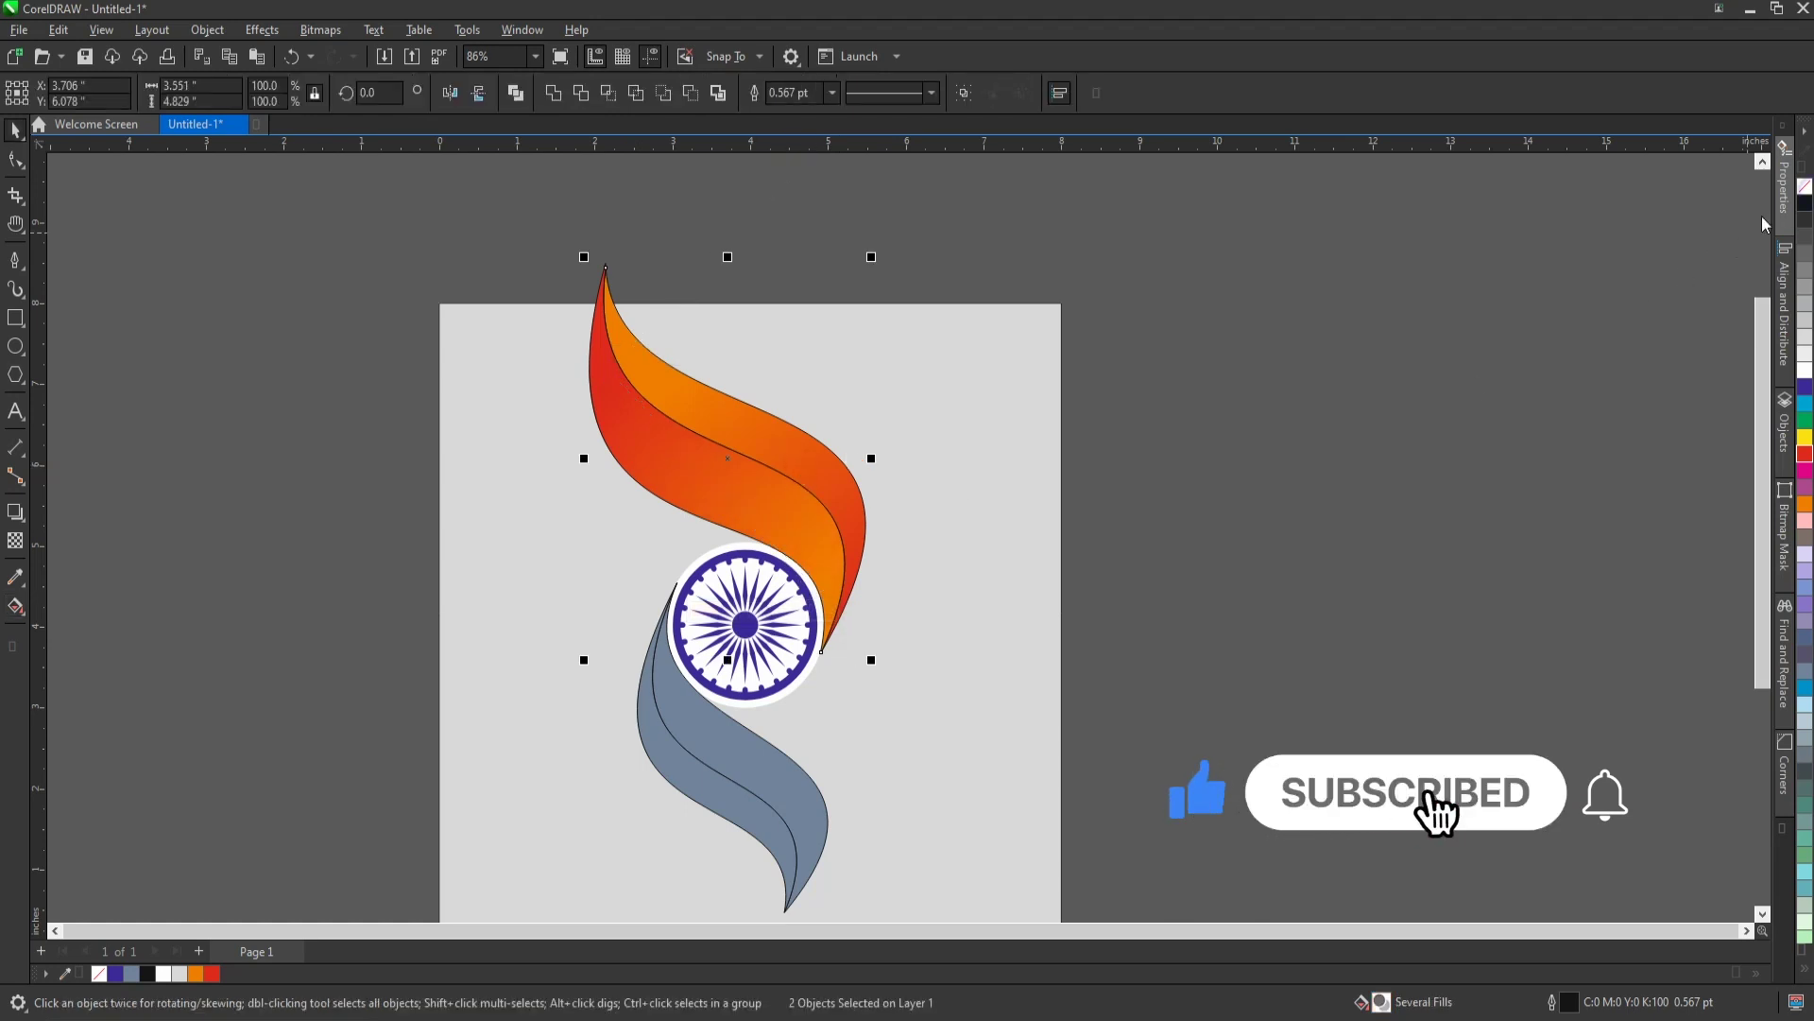
pyautogui.click(843, 388)
pyautogui.scroll(-2, 843, 388)
pyautogui.scroll(2, 742, 517)
# Give the front lower swoosh a green-to-yellow-green fountain gradient fill.
pyautogui.scroll(3, 742, 517)
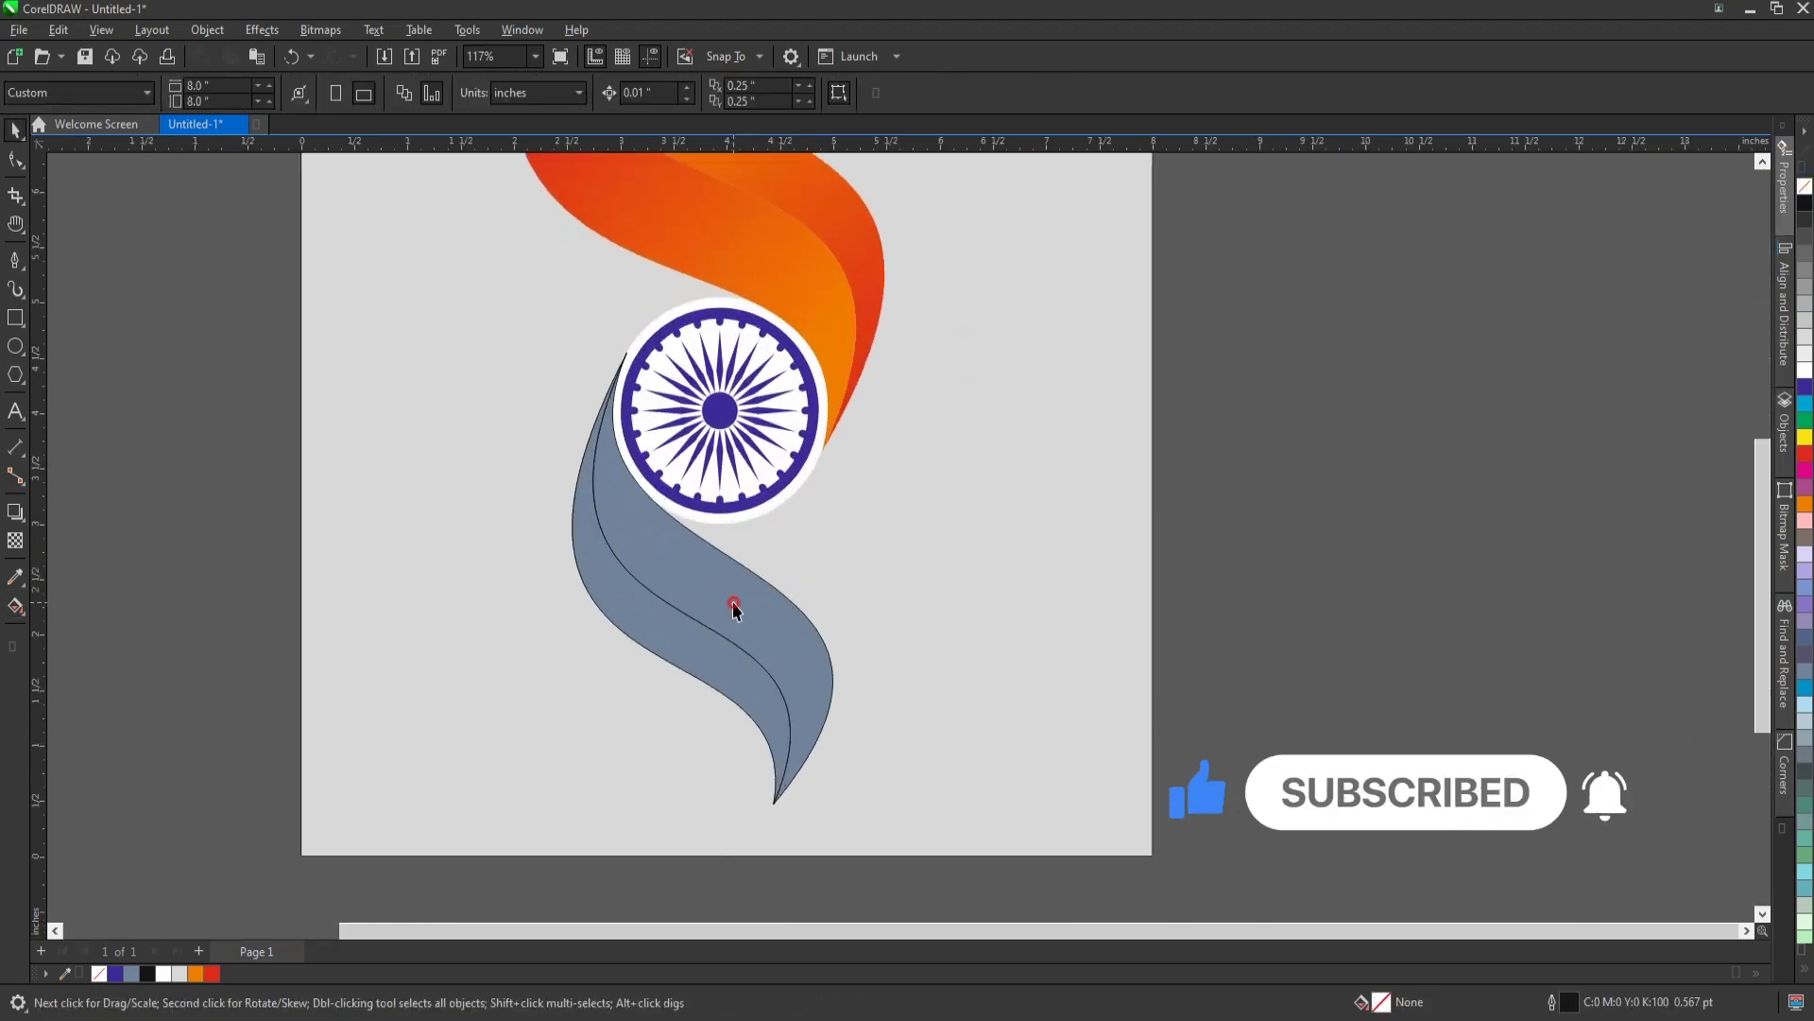
pyautogui.click(708, 619)
pyautogui.click(1805, 423)
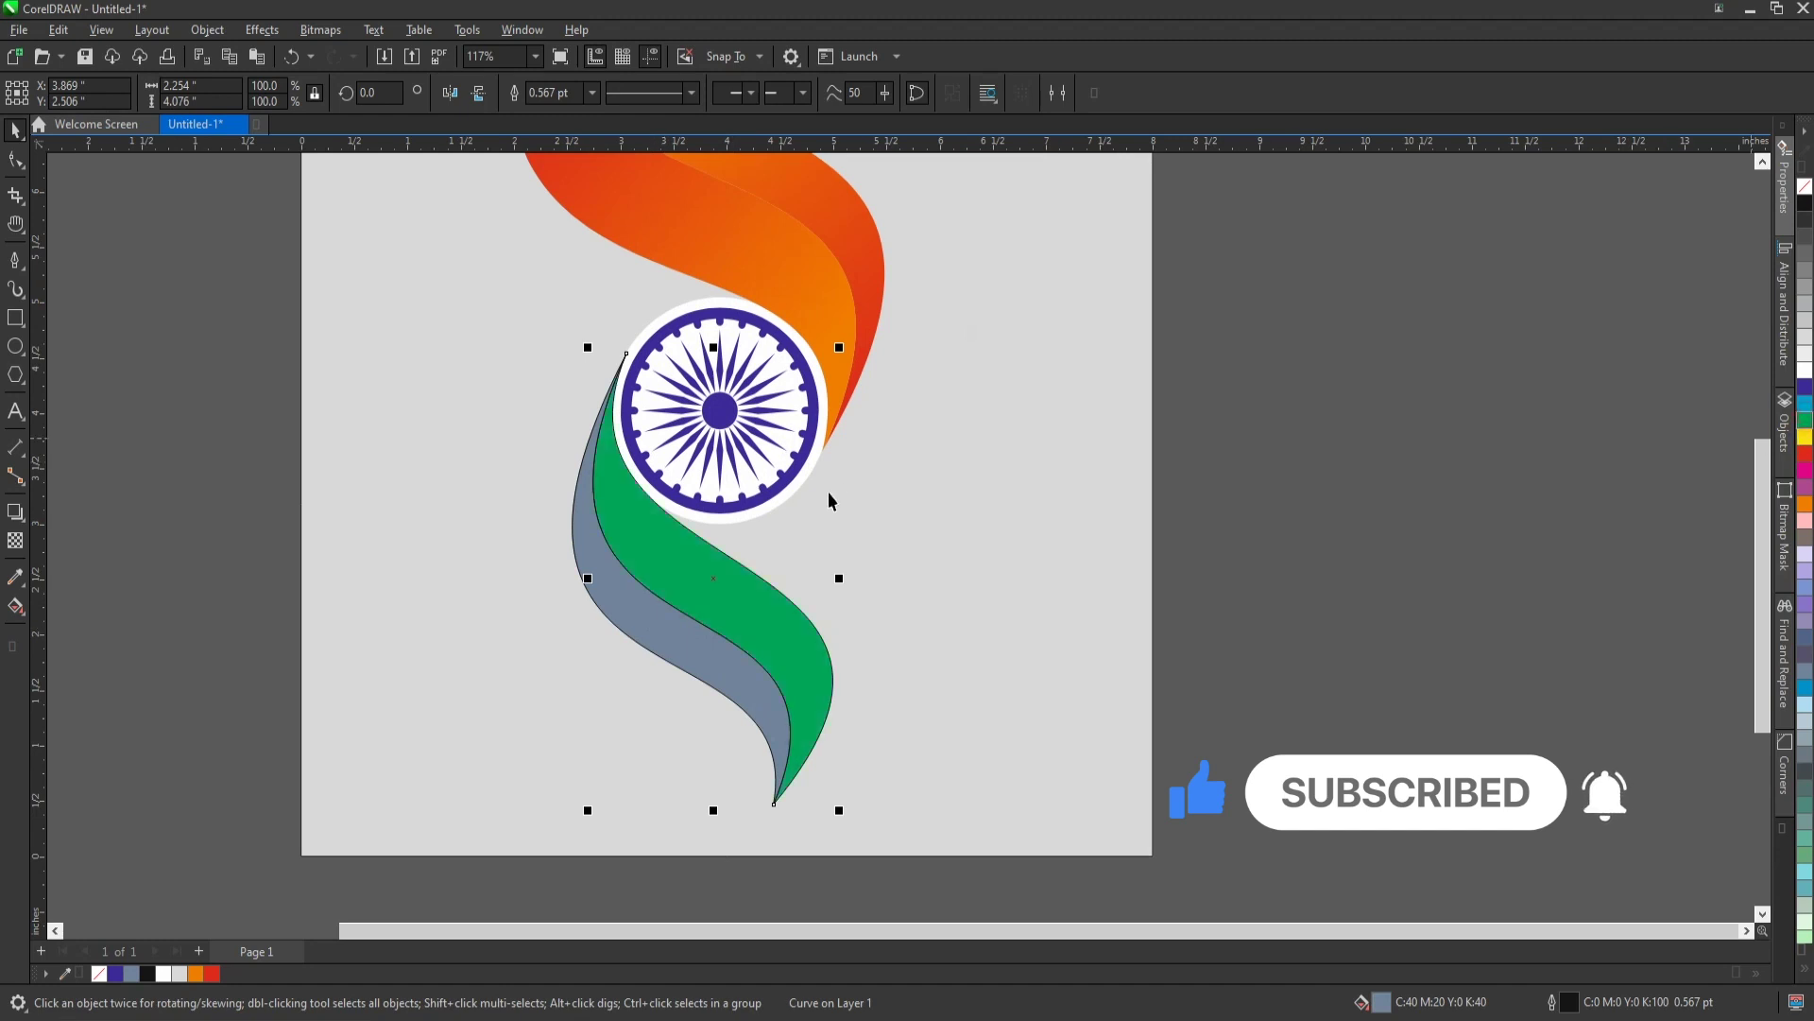
pyautogui.press('g')
pyautogui.moveTo(609, 437); pyautogui.dragTo(810, 798)
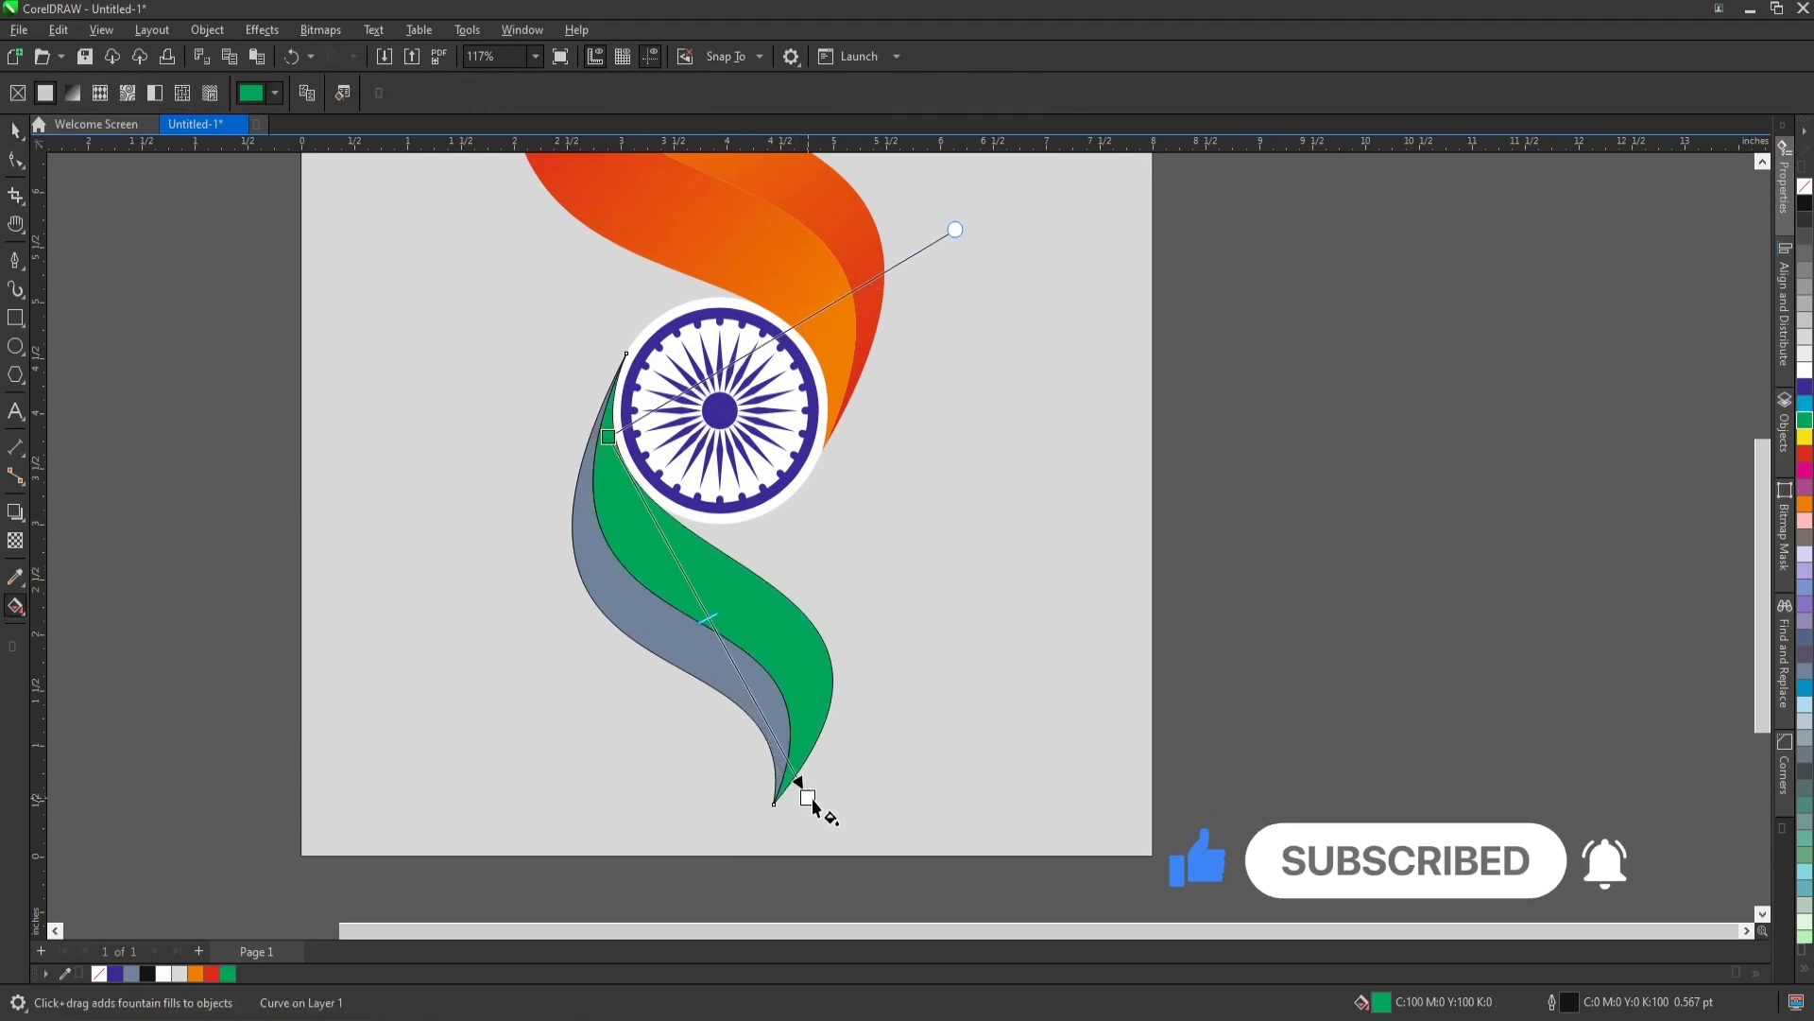
pyautogui.scroll(-2, 1805, 720)
pyautogui.scroll(-2, 1805, 661)
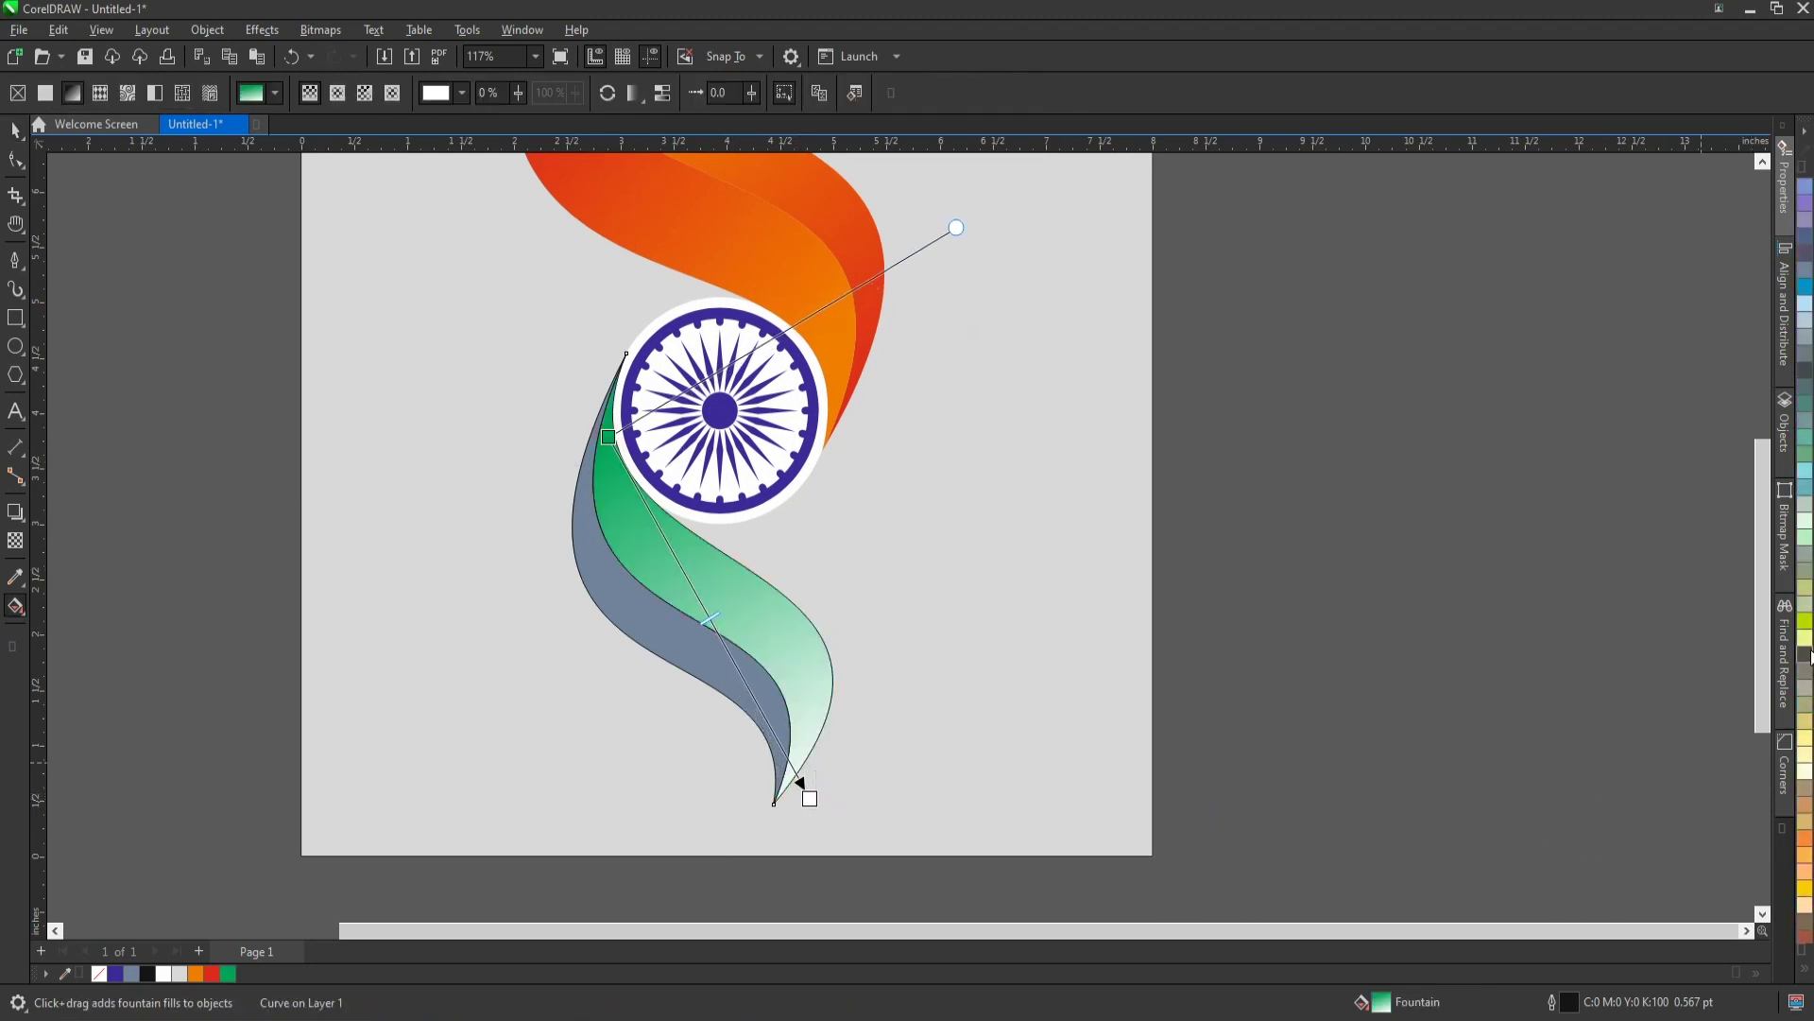
pyautogui.click(1805, 624)
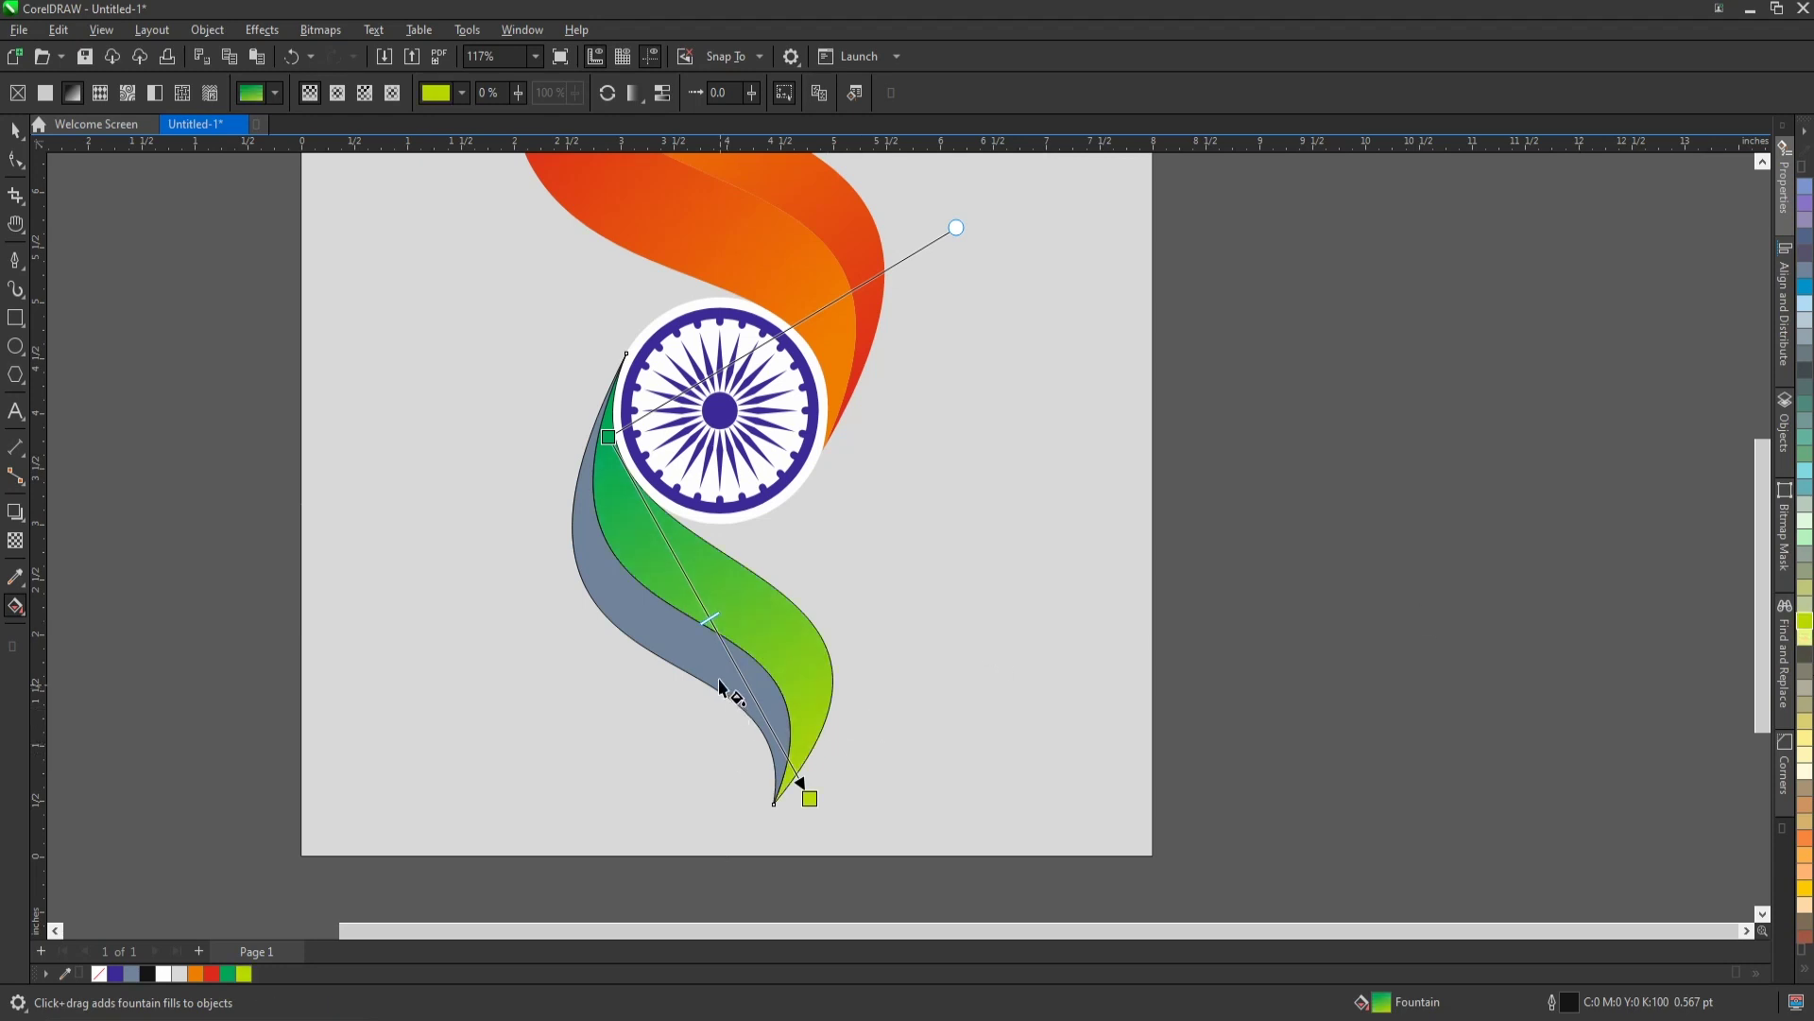
# Copy the green gradient onto the back lower swoosh and reverse its direction.
pyautogui.moveTo(680, 649); pyautogui.dragTo(636, 572)
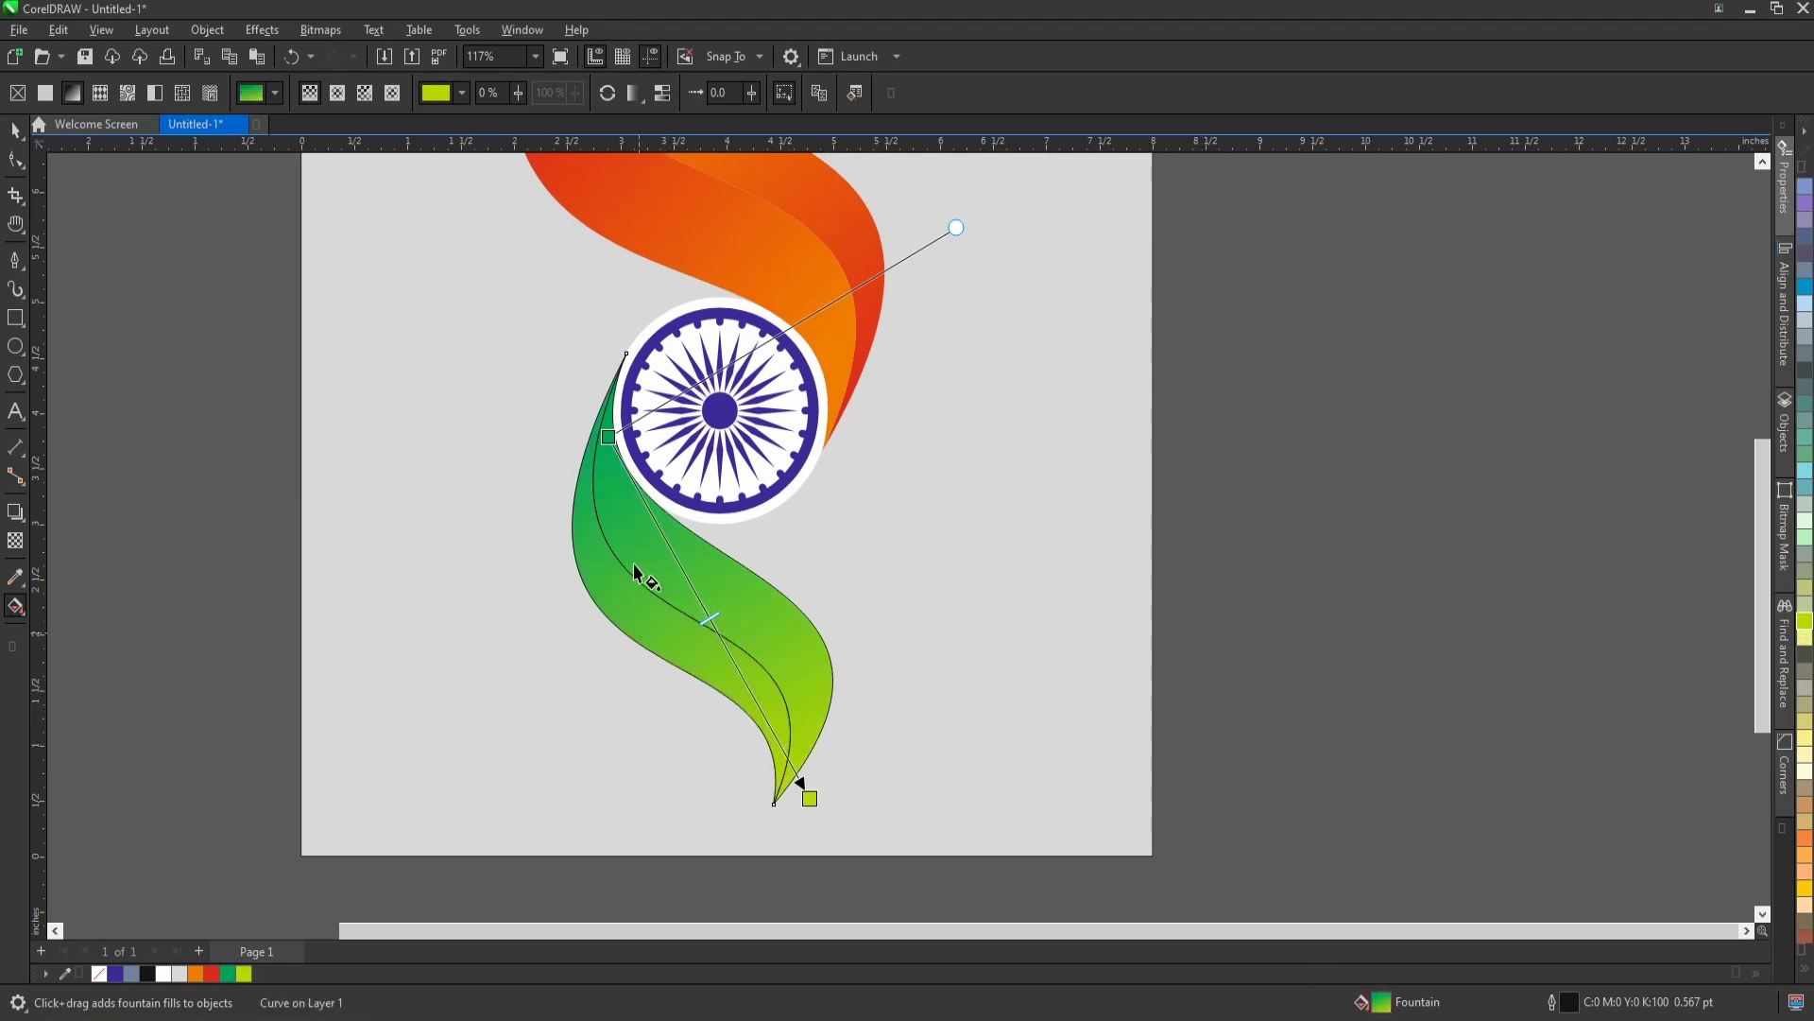
pyautogui.click(619, 586)
pyautogui.click(608, 92)
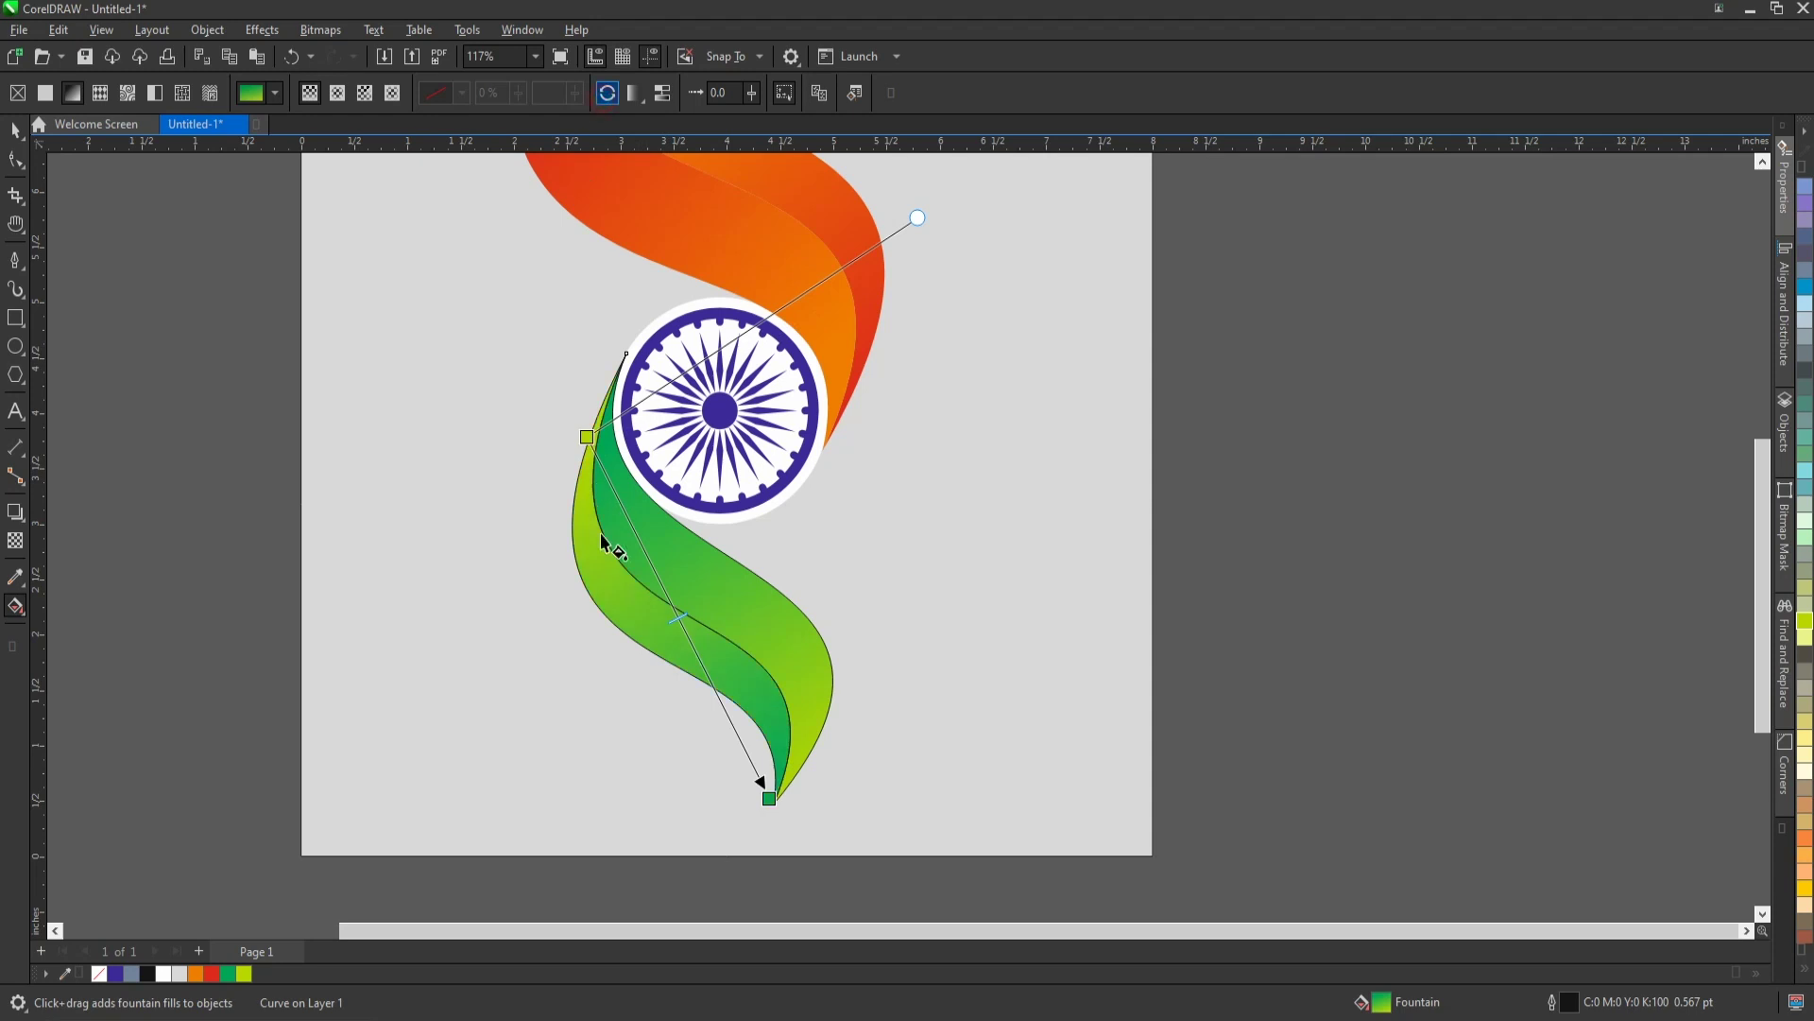
pyautogui.press('space')
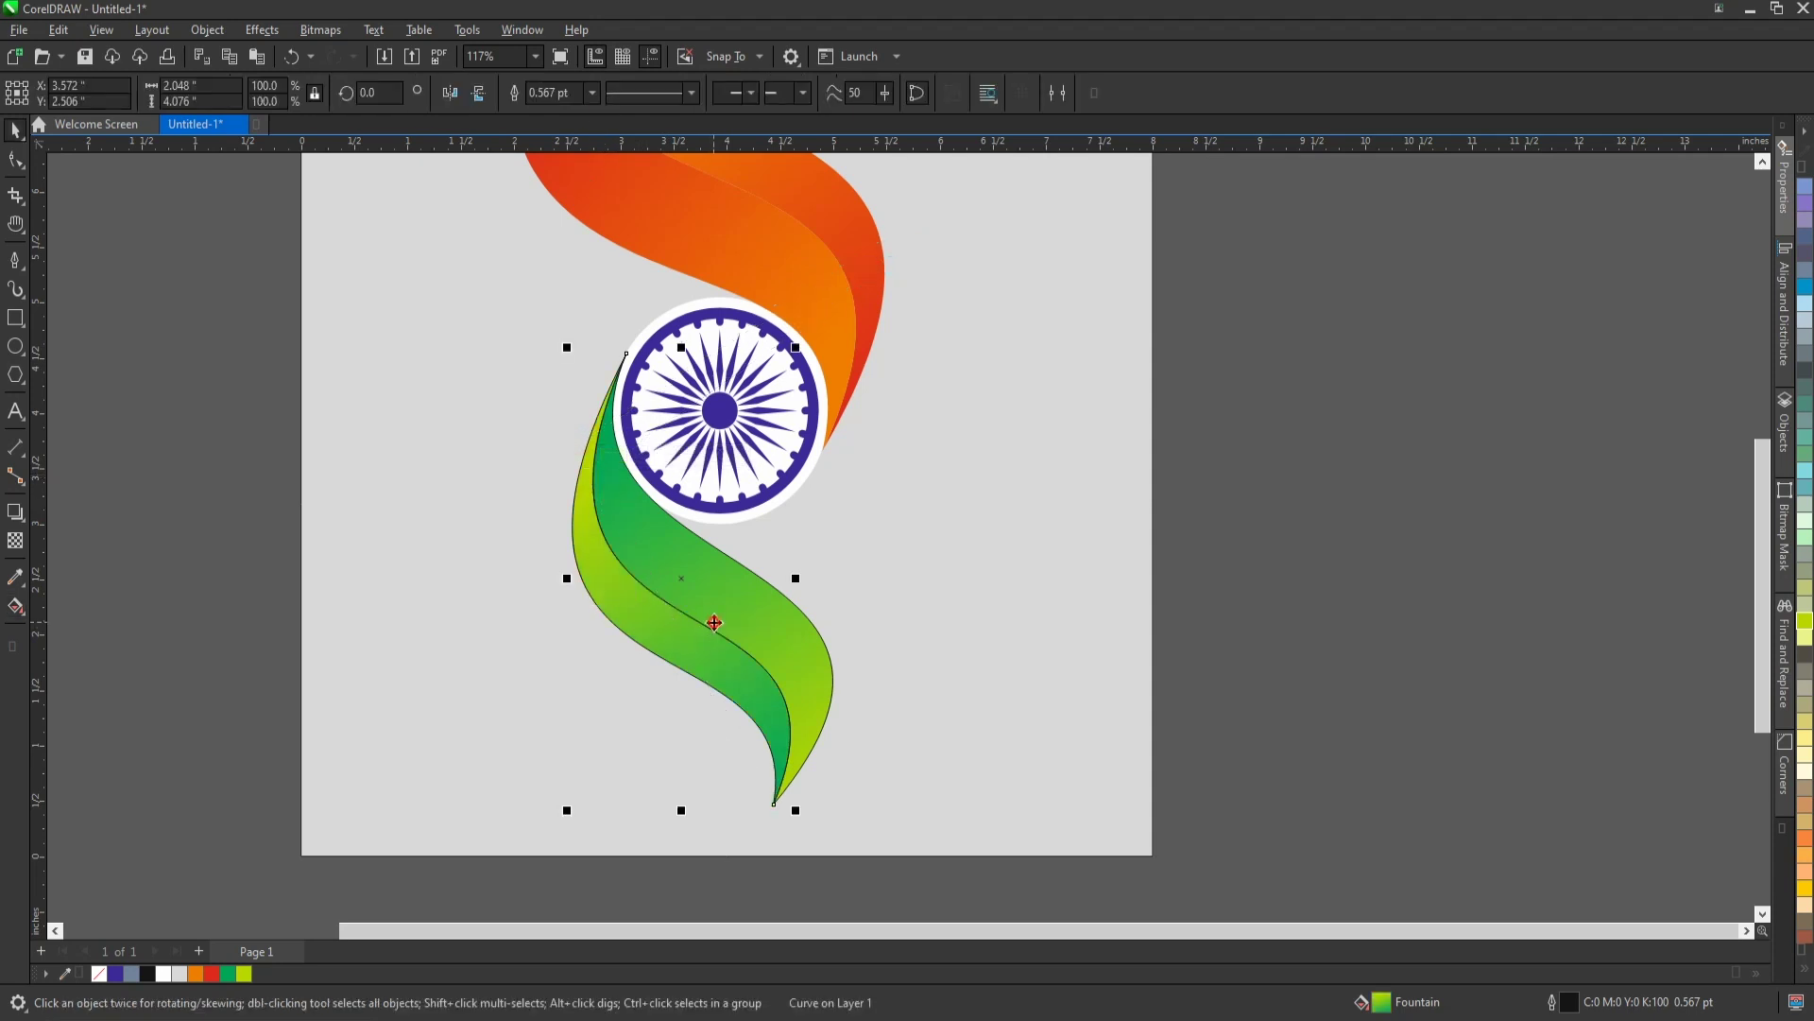
pyautogui.scroll(-2, 434, 579)
# Shrink the whole flame-and-wheel emblem to about 82% so it fits inside the grey page.
pyautogui.click(416, 507)
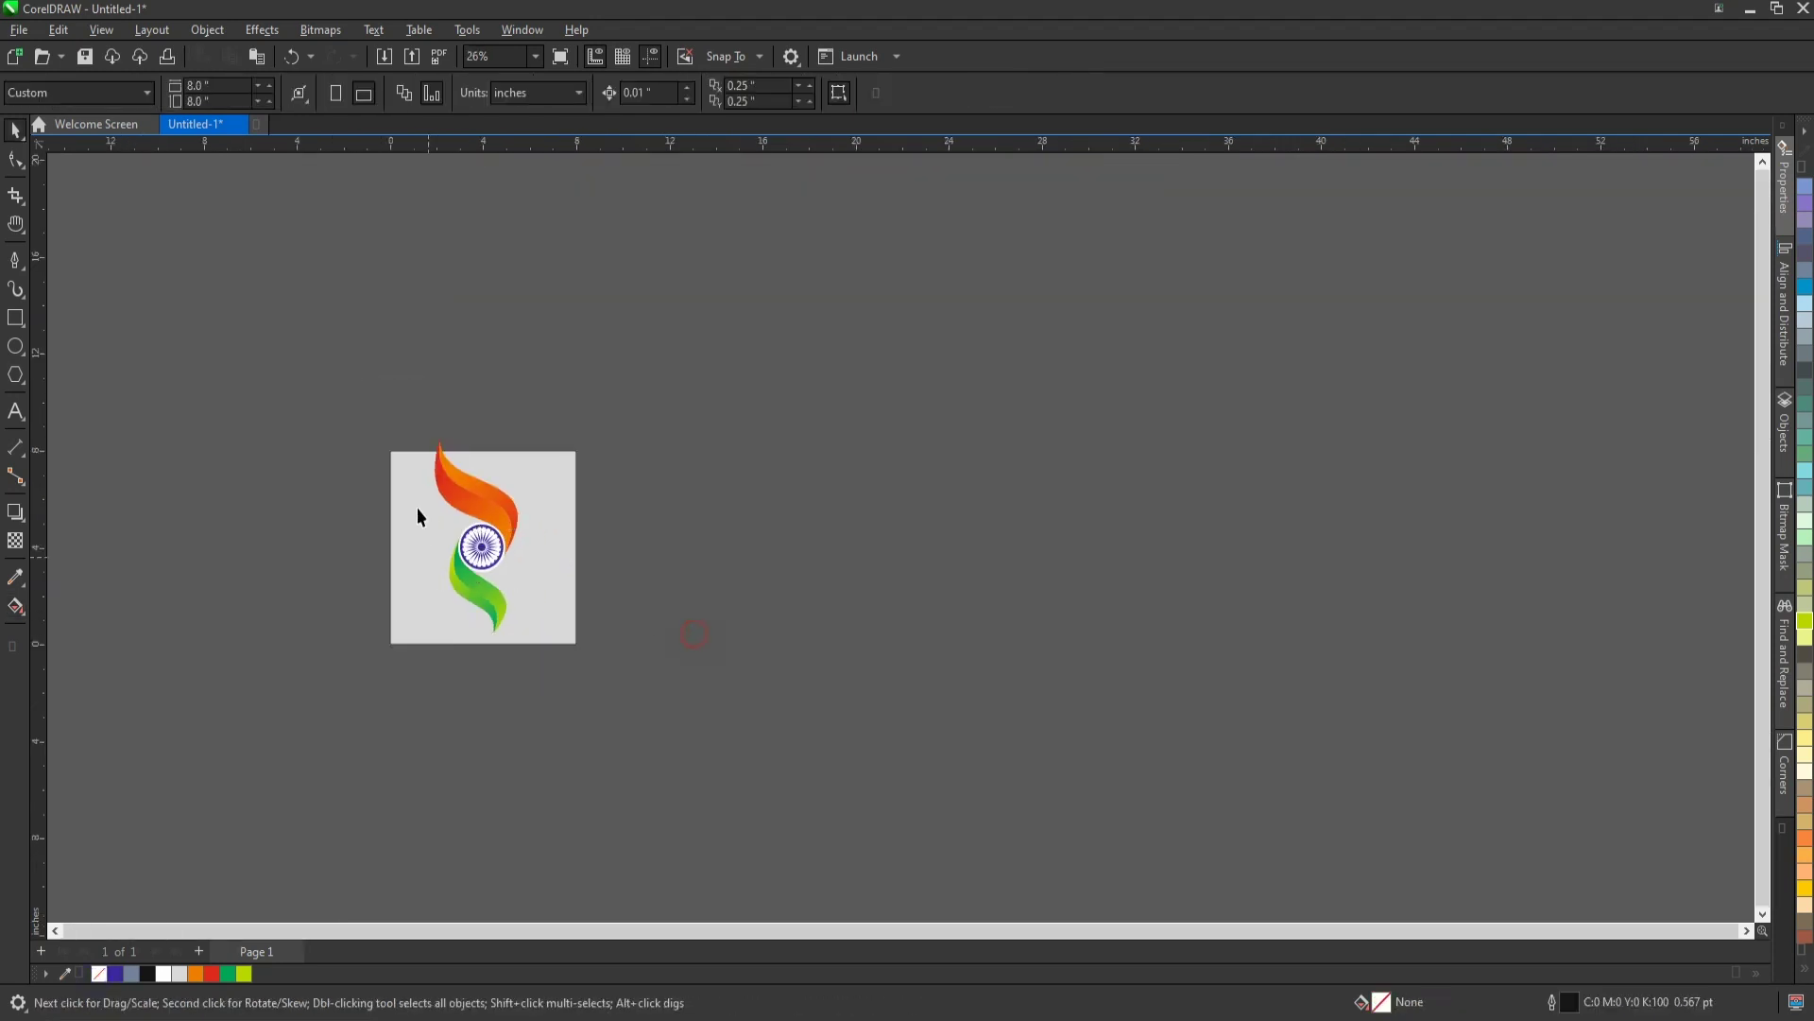
pyautogui.scroll(1, 396, 354)
pyautogui.scroll(1, 555, 541)
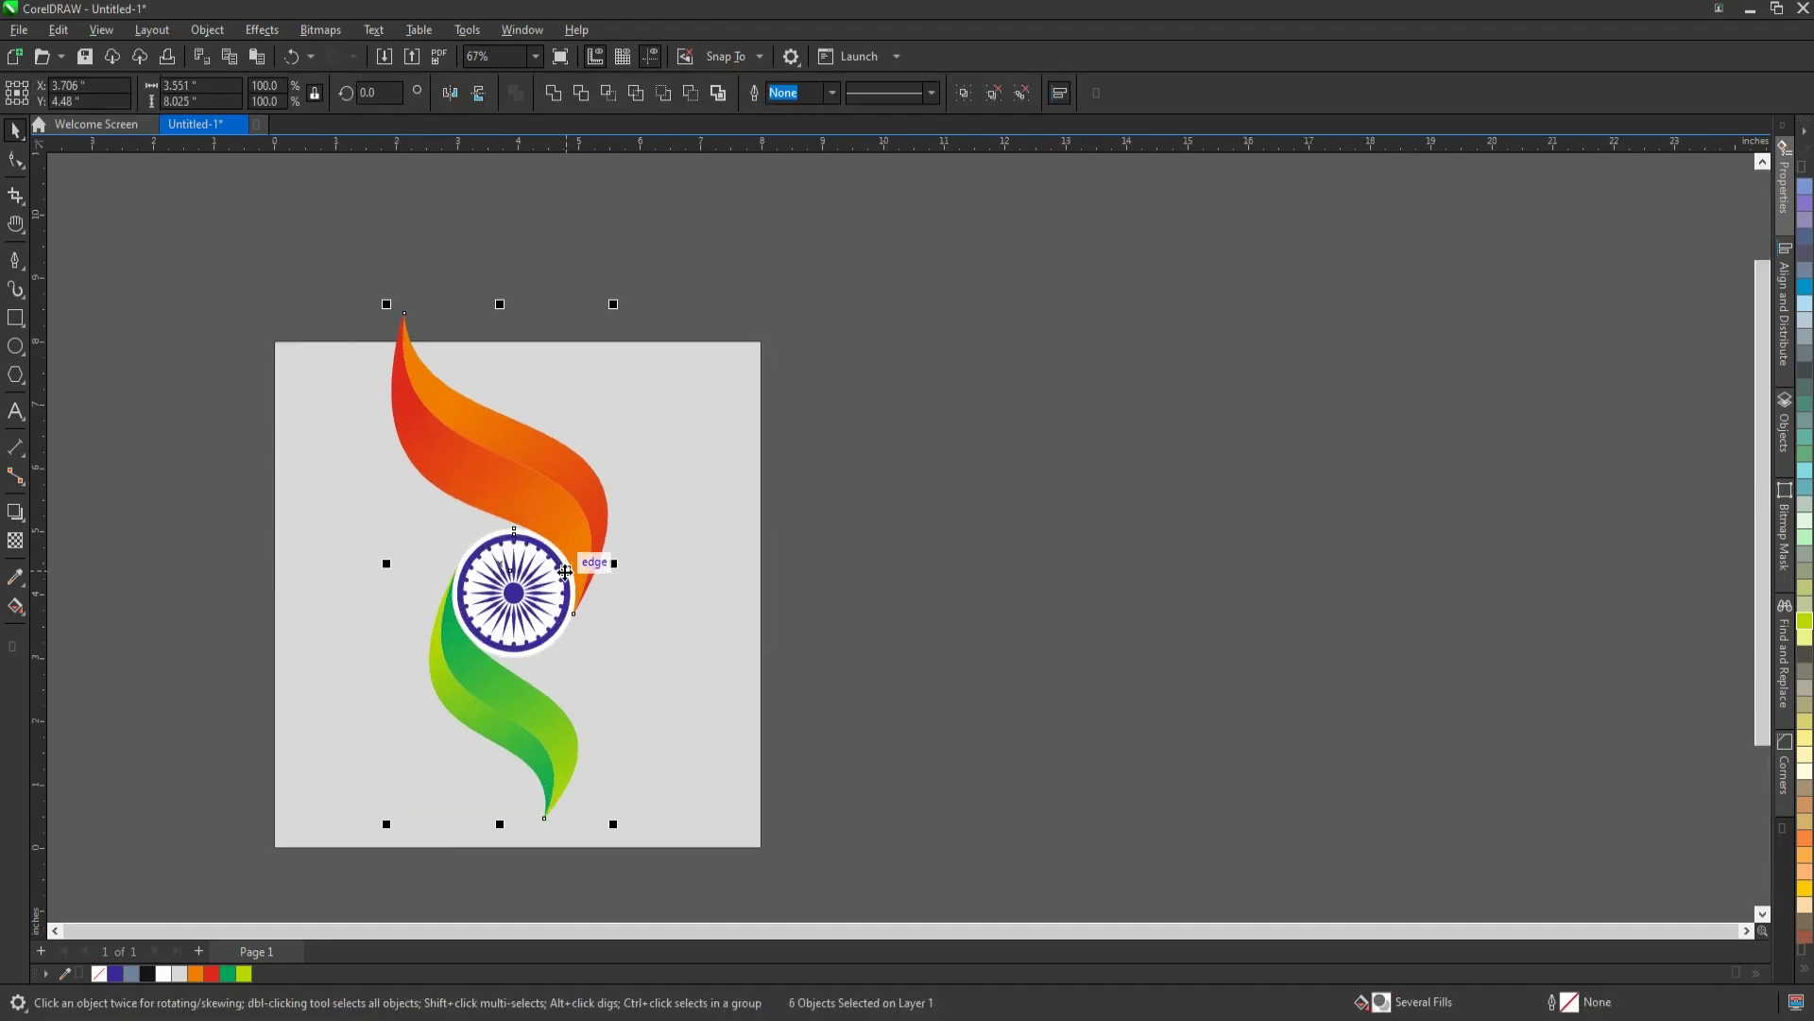
pyautogui.moveTo(618, 304); pyautogui.dragTo(649, 418)
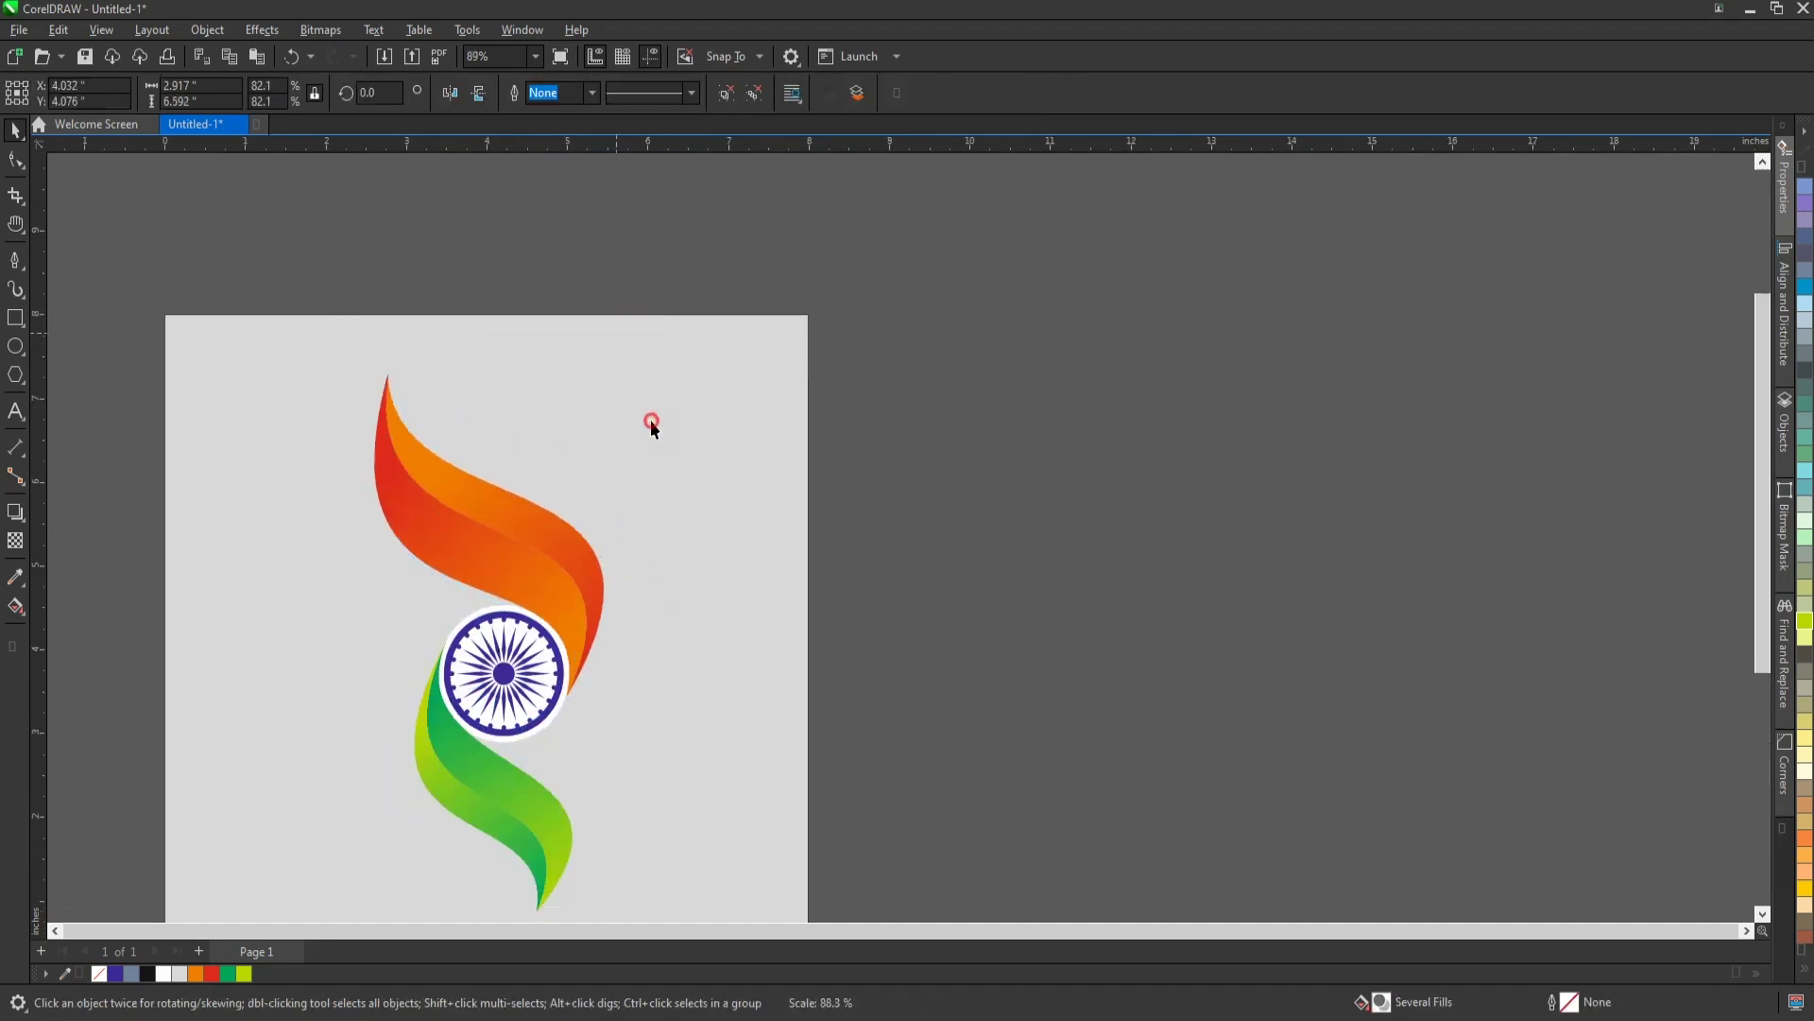
pyautogui.scroll(-2, 648, 418)
pyautogui.click(479, 573)
pyautogui.scroll(2, 479, 573)
pyautogui.click(586, 511)
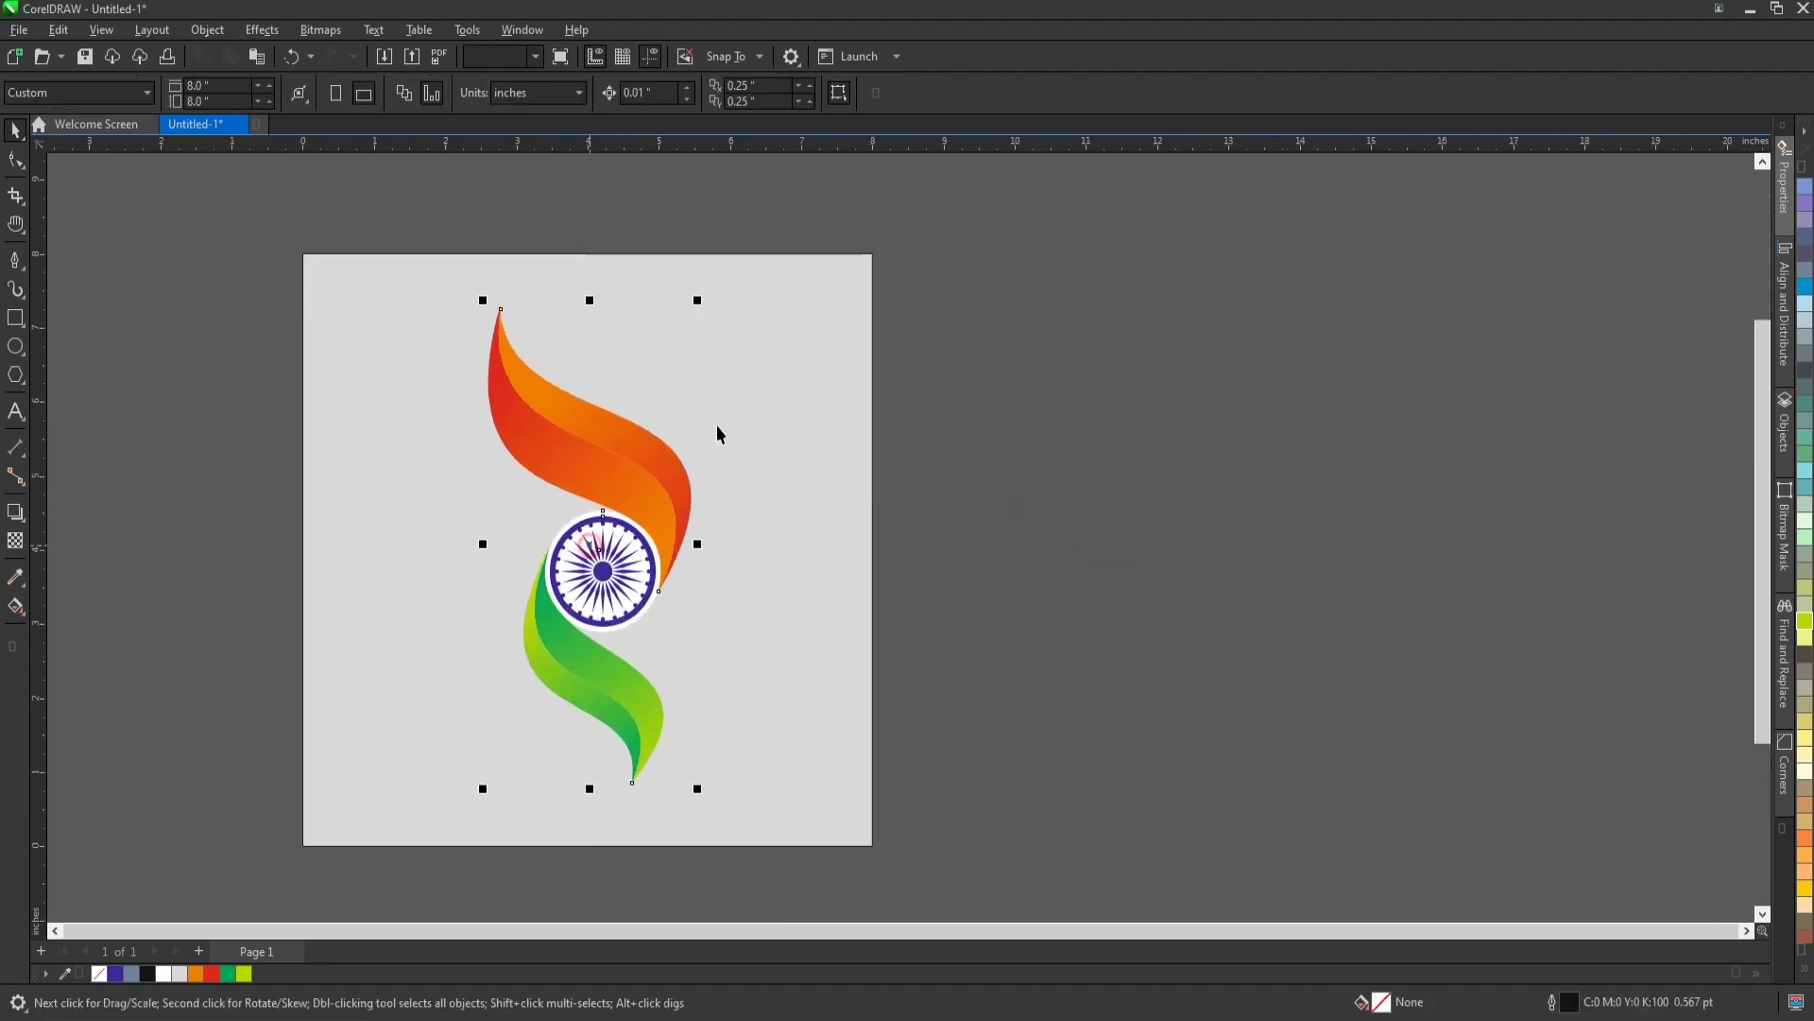